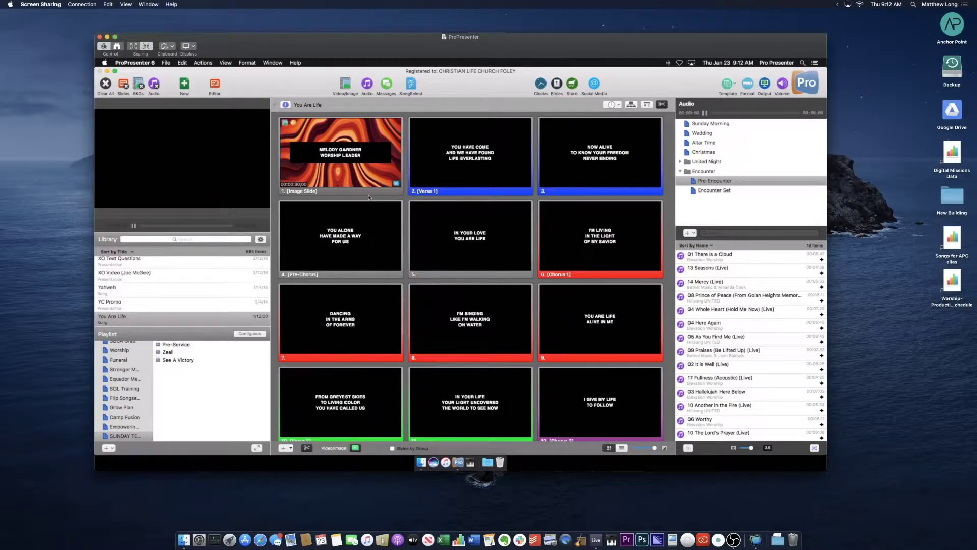
- Search the library for the song "yes i will"
scroll(198, 298, down, 1)
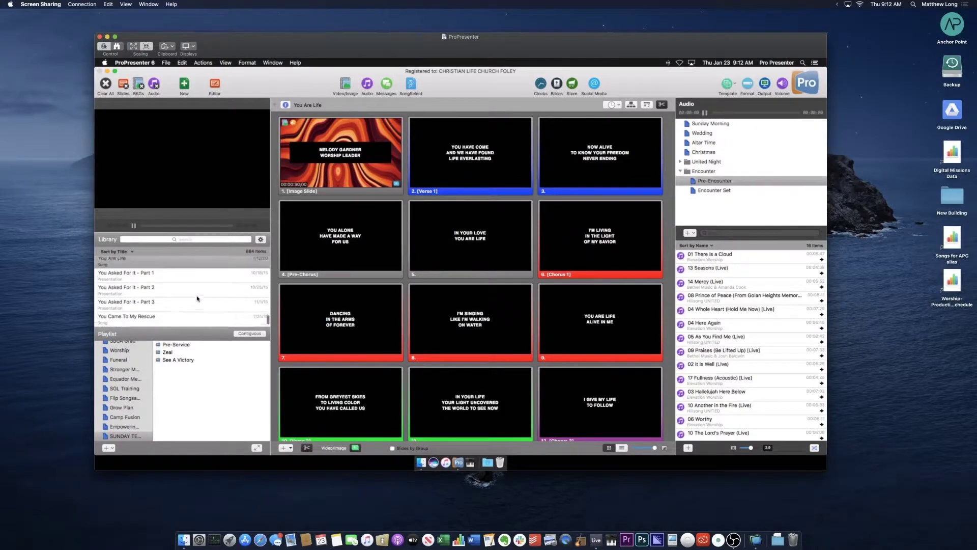
click(186, 239)
text(yes)
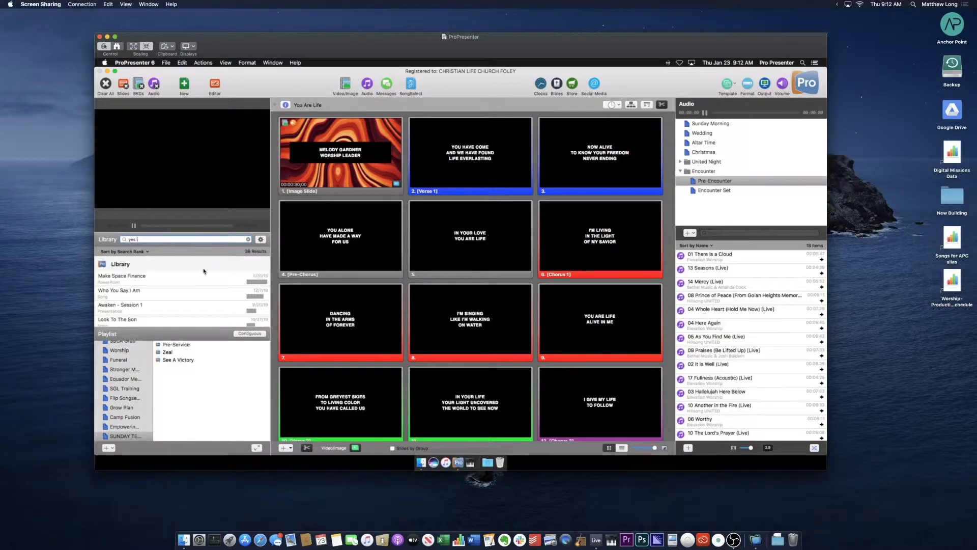
text( iwi)
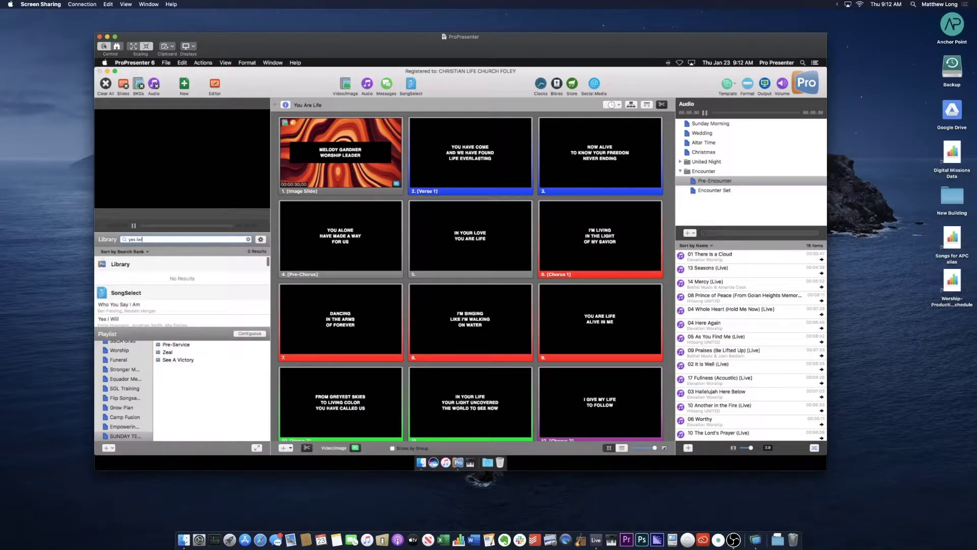
key(BackSpace)
key(BackSpace)
key(BackSpace)
text(i will)
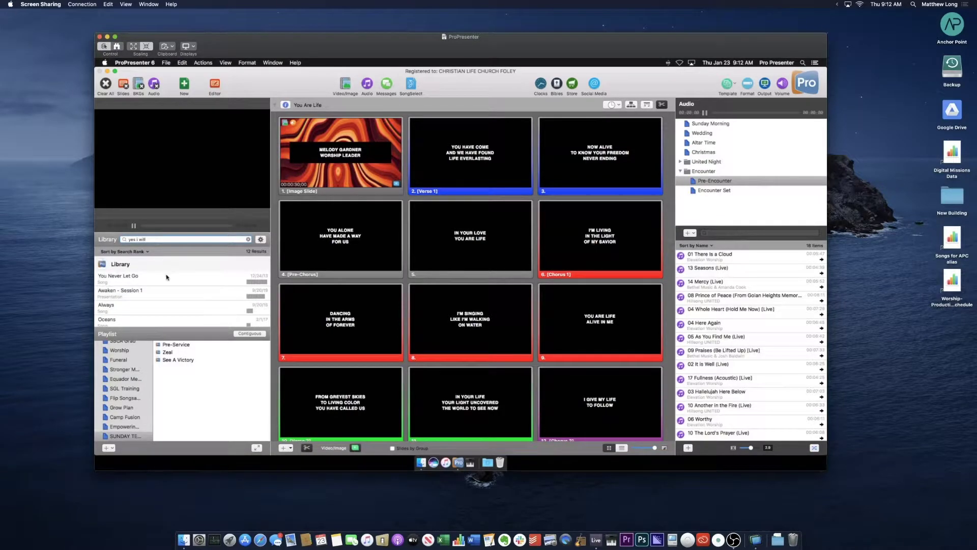
- Preview the first SongSelect result titled "Yes I Will" and start importing its lyrics
scroll(170, 279, down, 10)
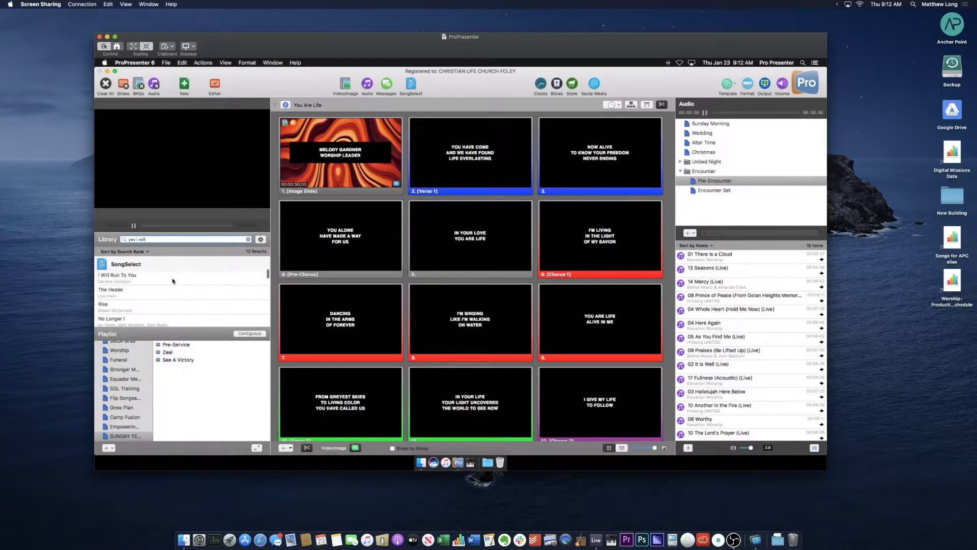
scroll(173, 281, up, 8)
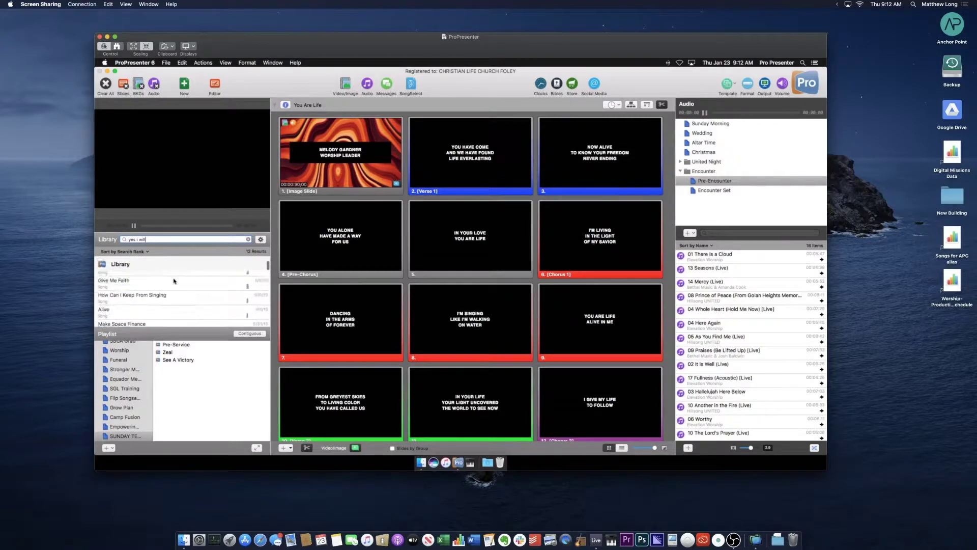
scroll(174, 280, down, 5)
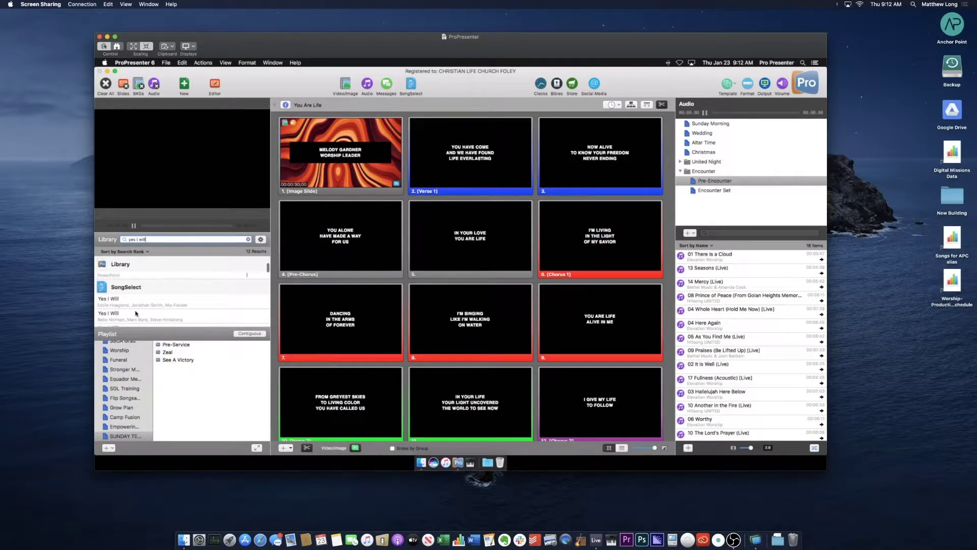
click(165, 304)
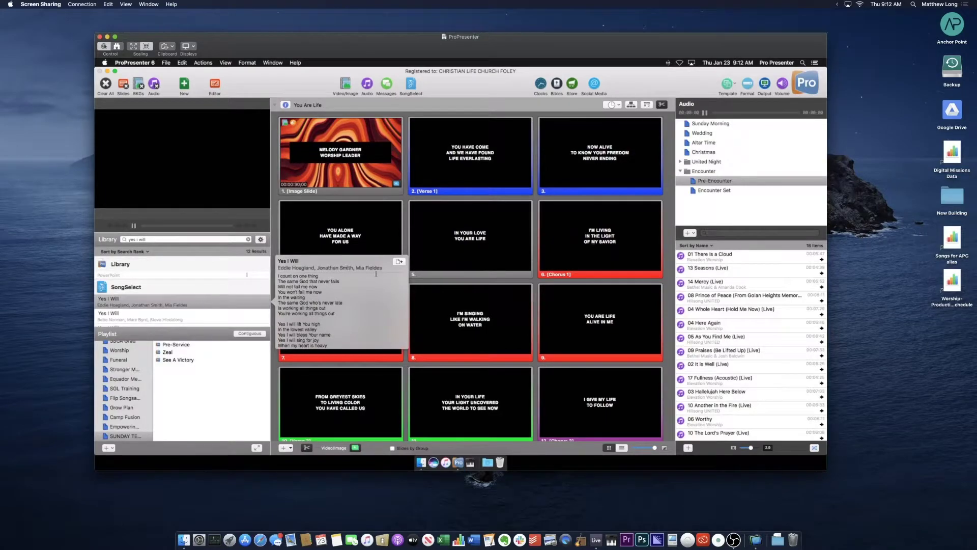
click(400, 261)
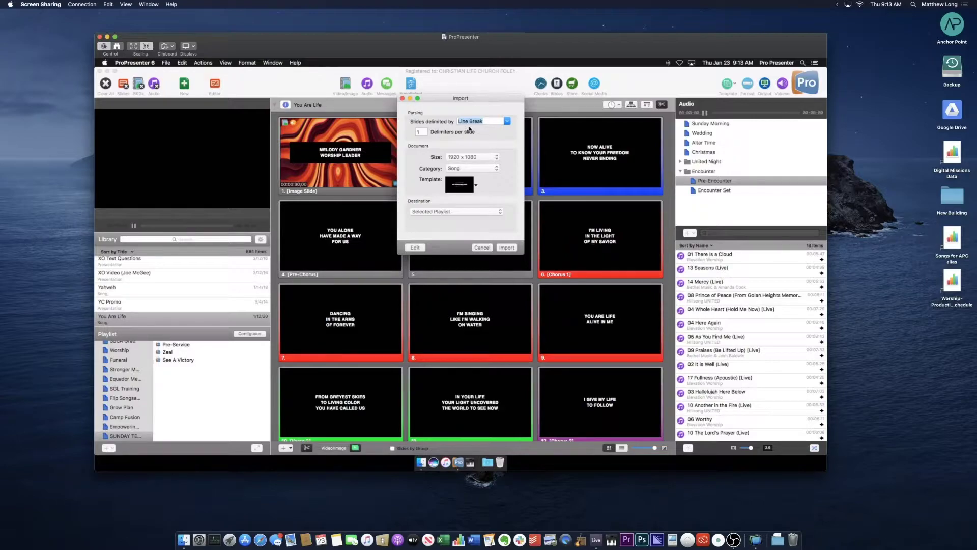
- Choose a lined template from the Song Slides group and import the song into the selected playlist
click(475, 187)
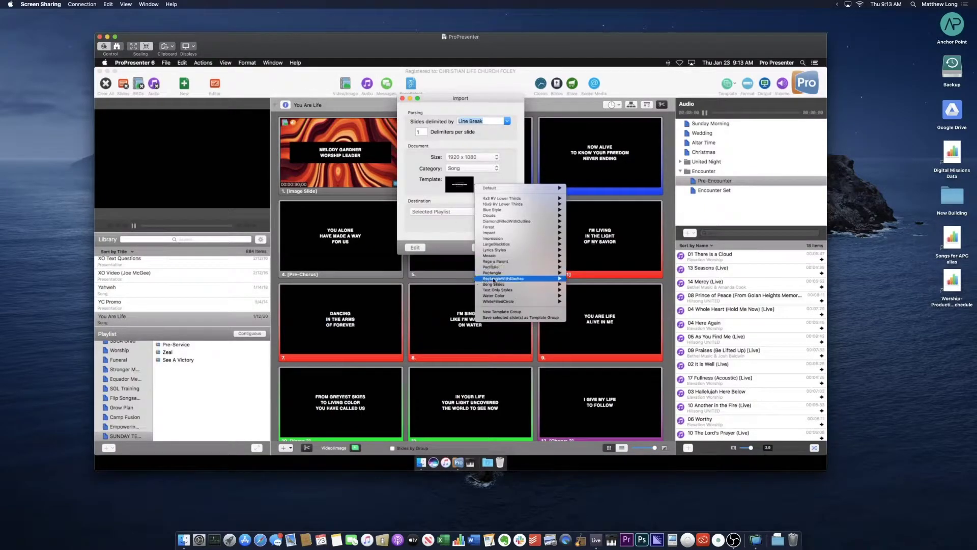
mouse_move(499, 286)
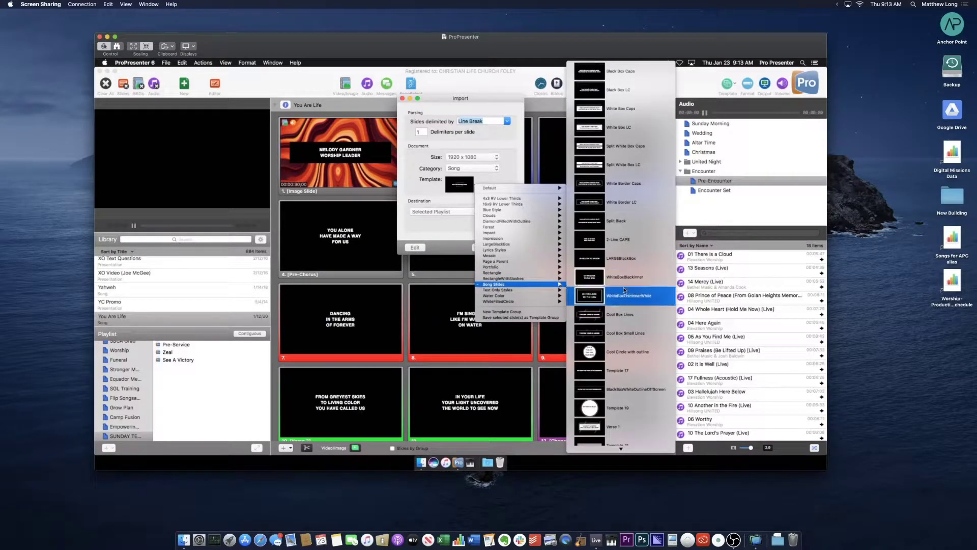
scroll(625, 290, down, 10)
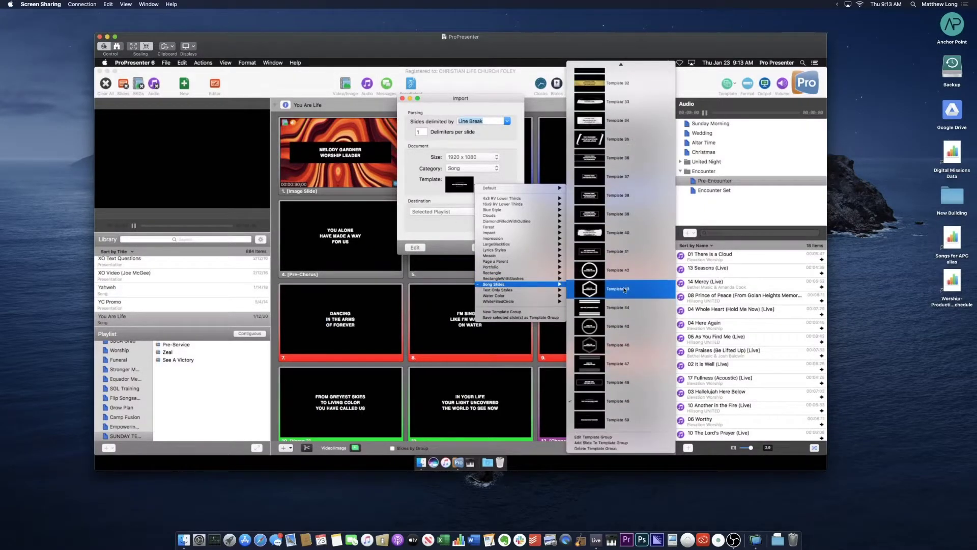
click(618, 383)
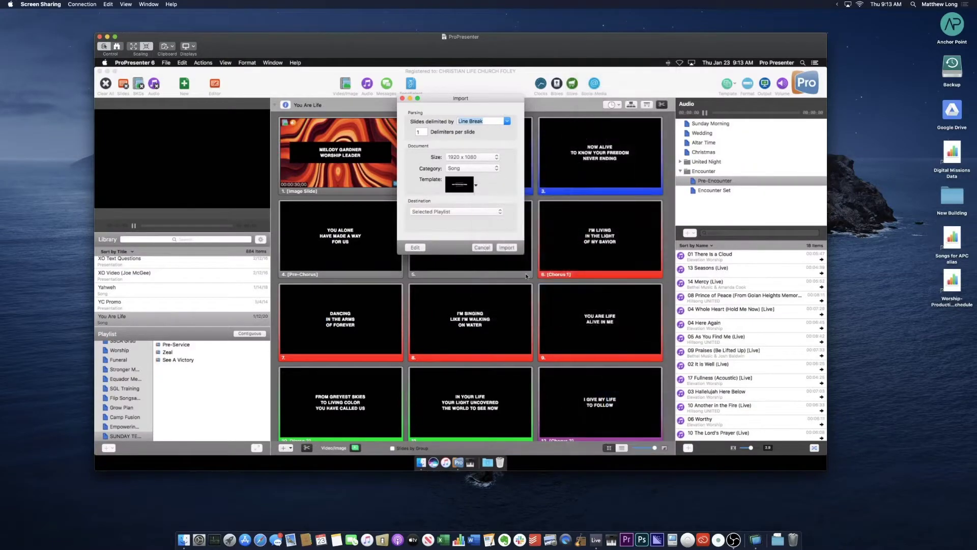
click(428, 212)
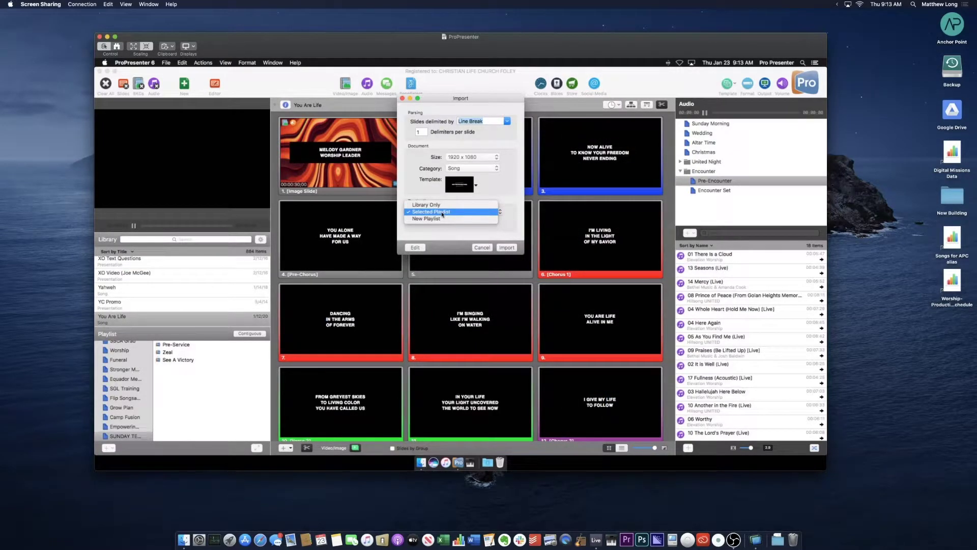
click(442, 212)
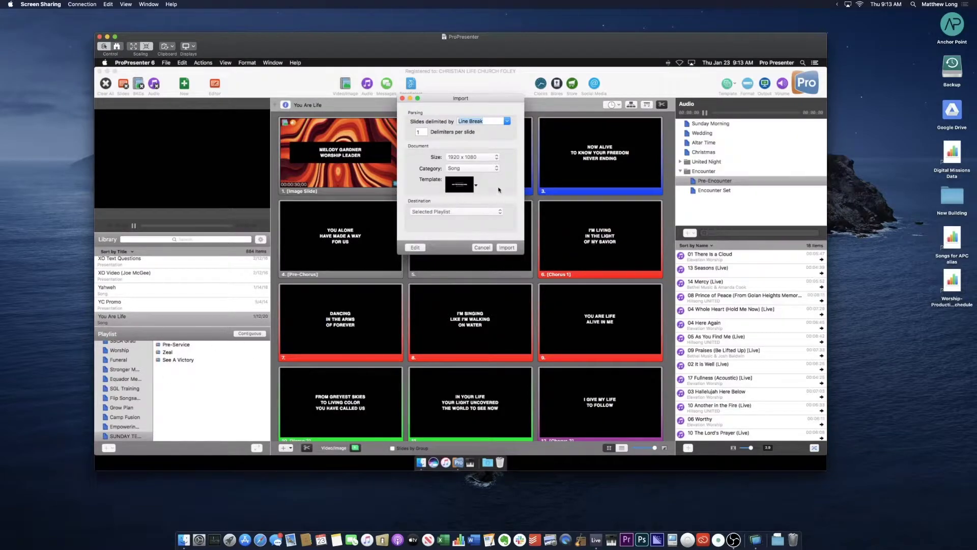
click(511, 248)
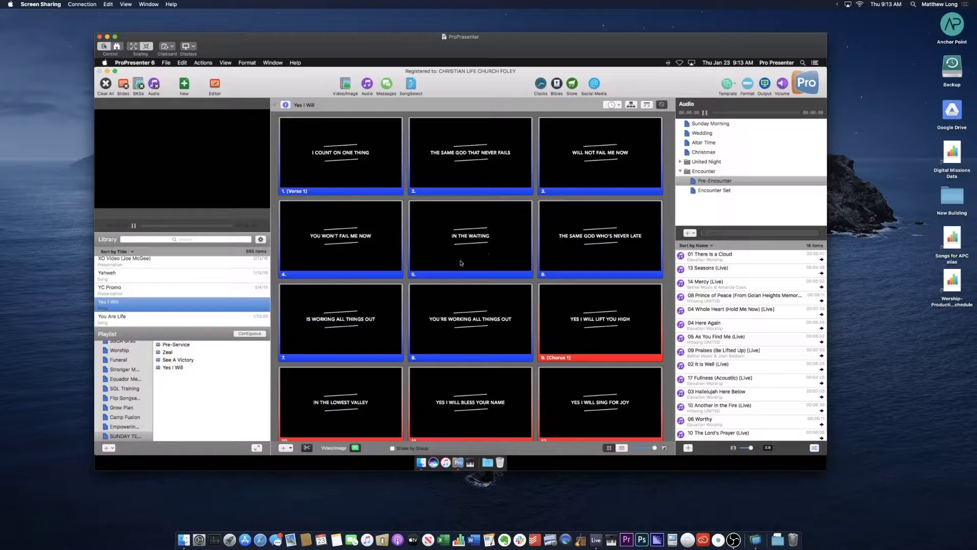
- Review the imported lyric slides and check the section order of the Yes I Will set in Ableton Live
scroll(520, 270, down, 8)
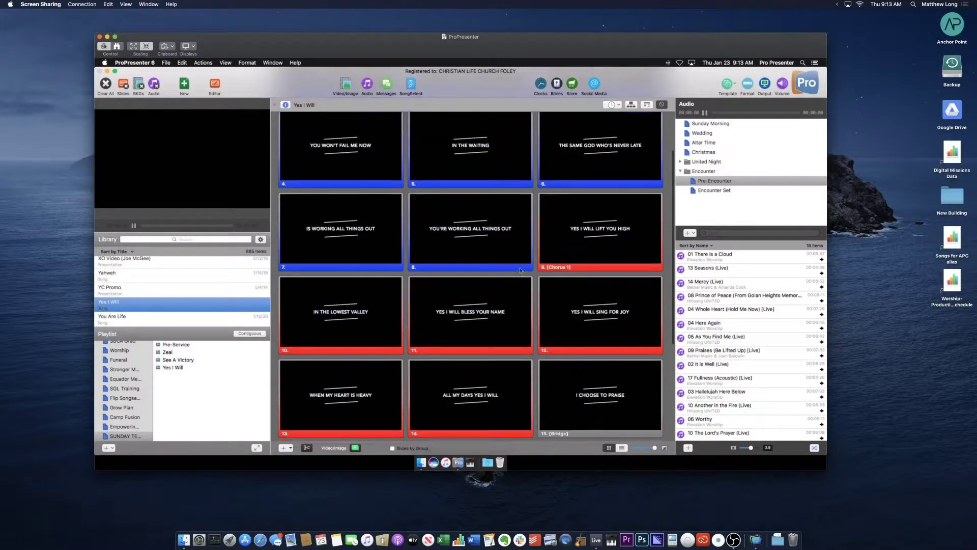
scroll(512, 267, up, 8)
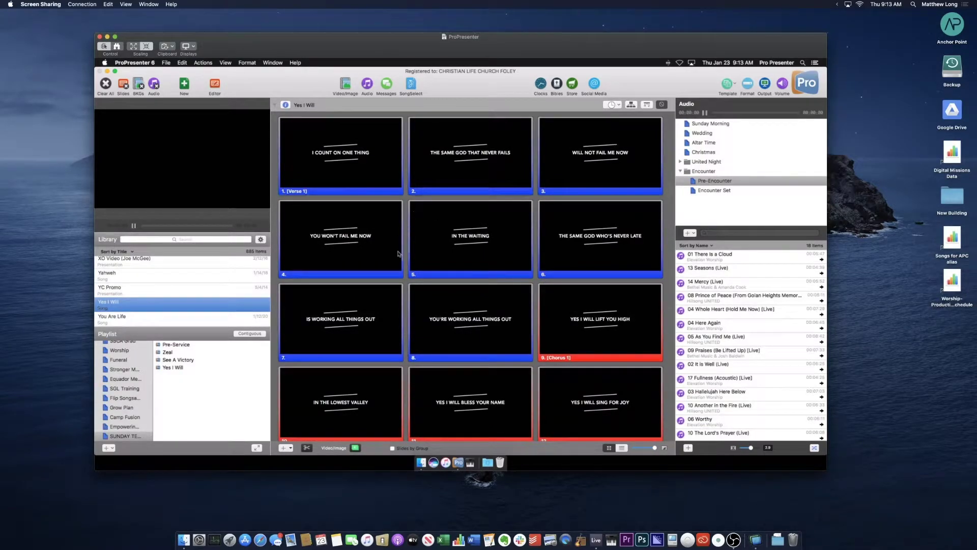
key(super+Tab)
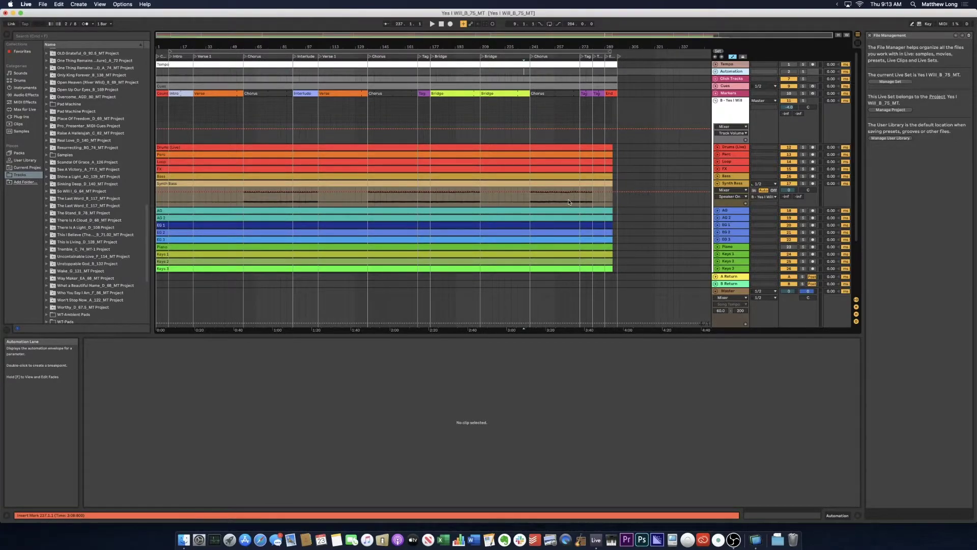
key(ctrl+Right)
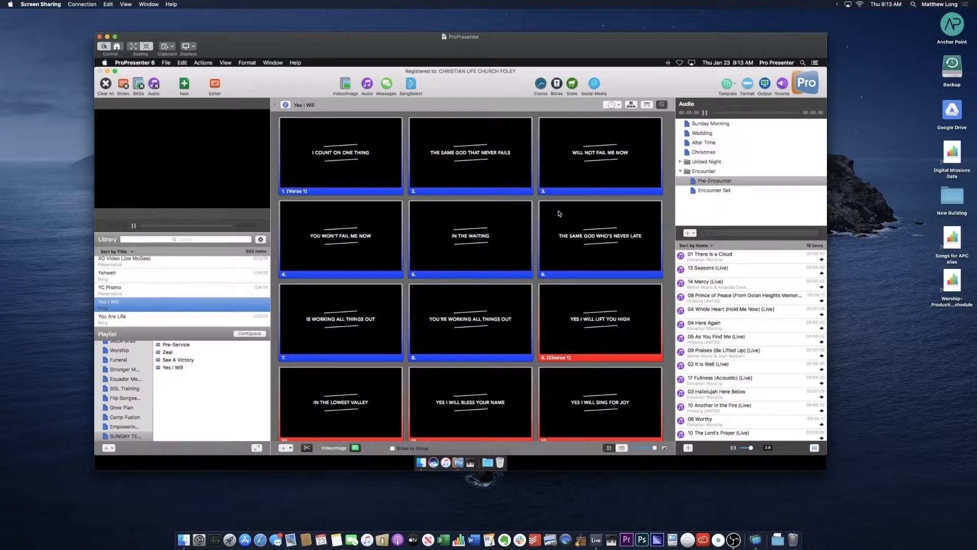
- Show the song's arrangement groups in ProPresenter and add a new arrangement named FULL
click(631, 105)
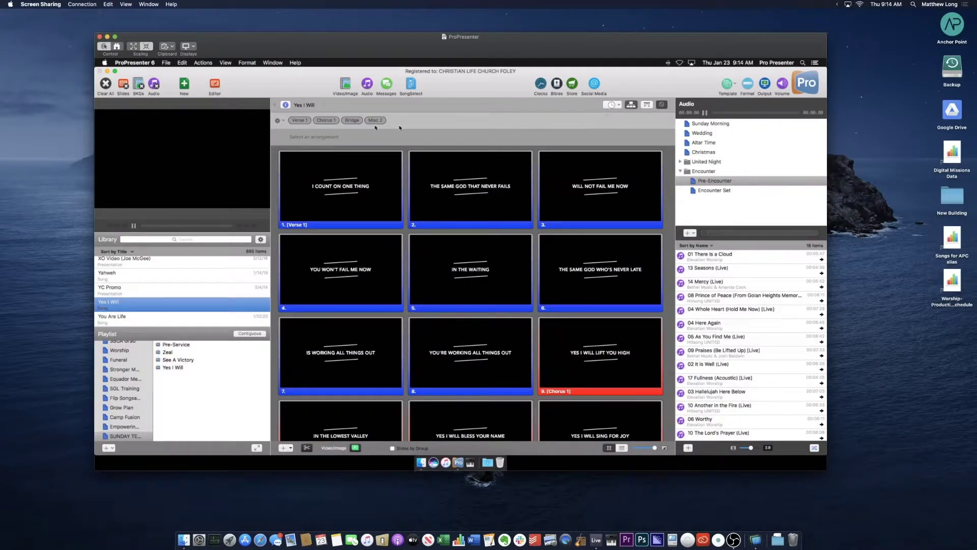
click(277, 120)
click(285, 132)
click(277, 121)
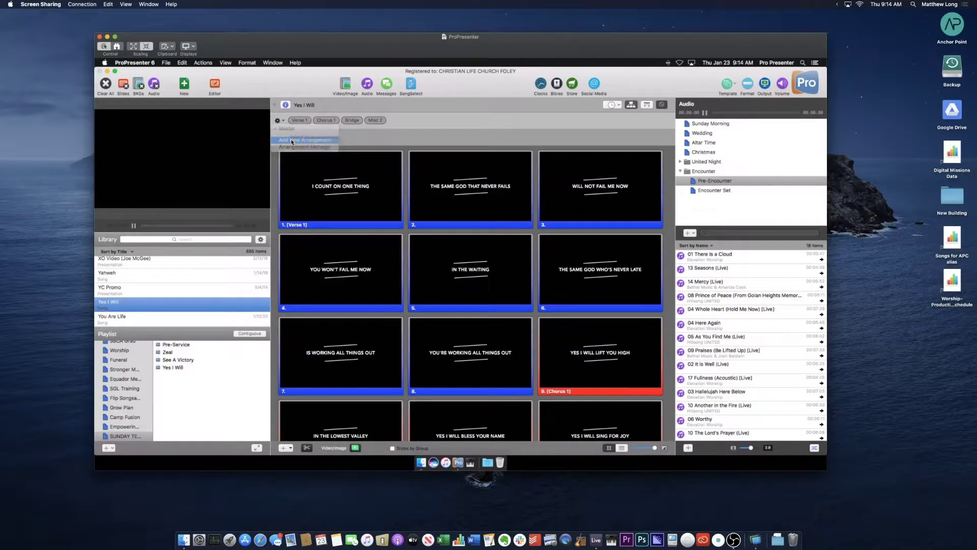
click(292, 141)
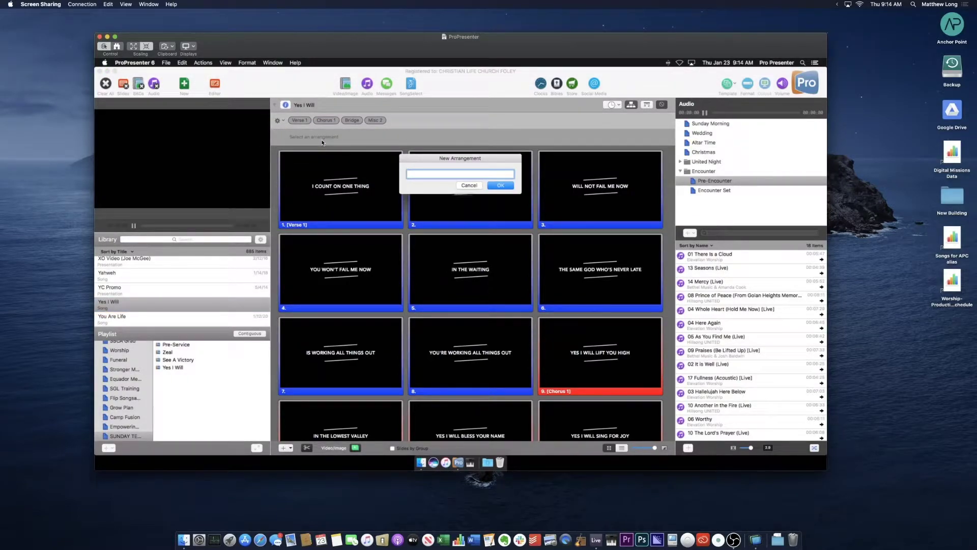
key(Return)
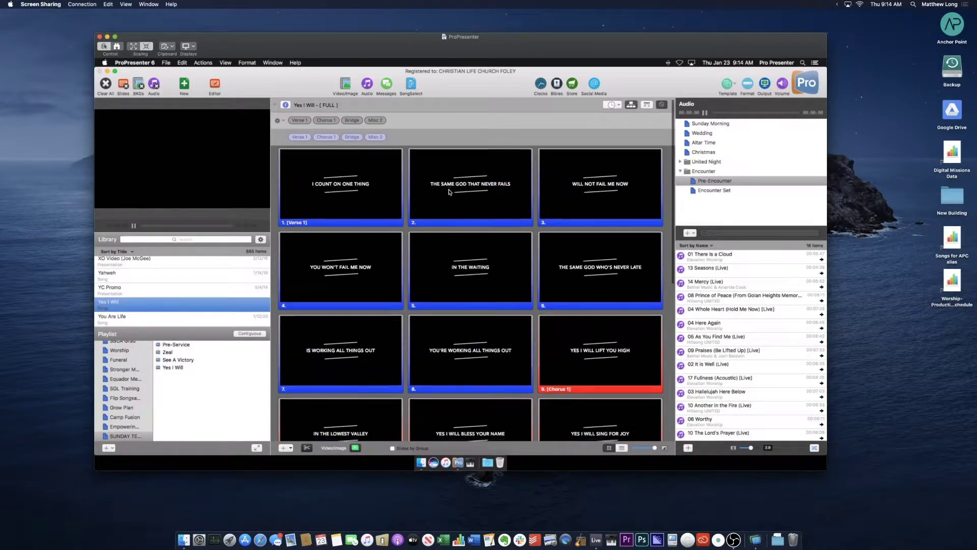
- Switch the song back to its Master arrangement and delete the "(TAG)" slide
scroll(494, 314, down, 6)
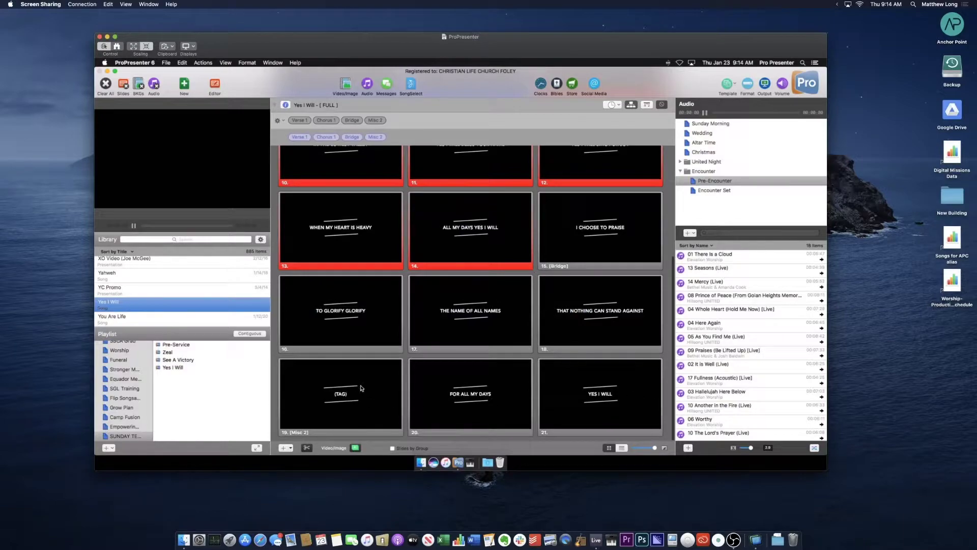
click(279, 121)
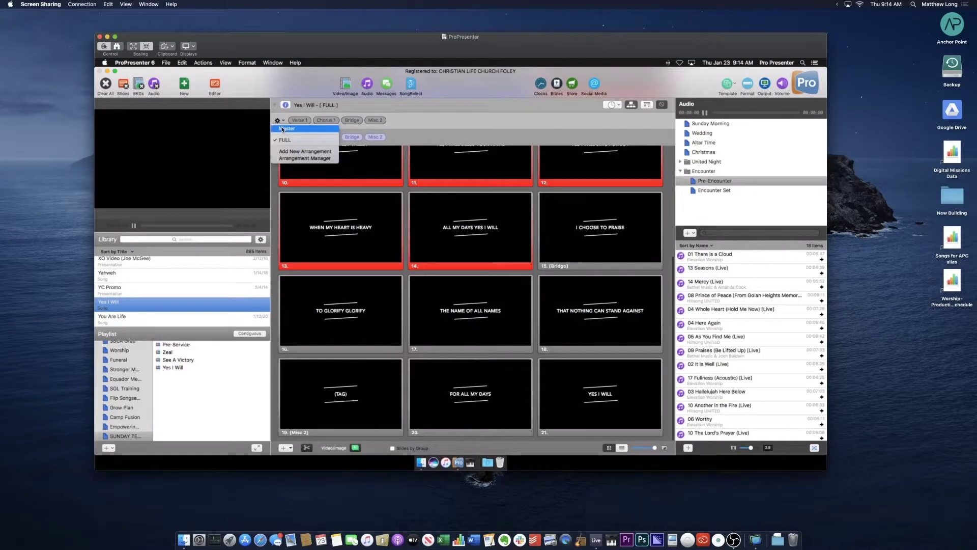
click(295, 128)
right_click(392, 379)
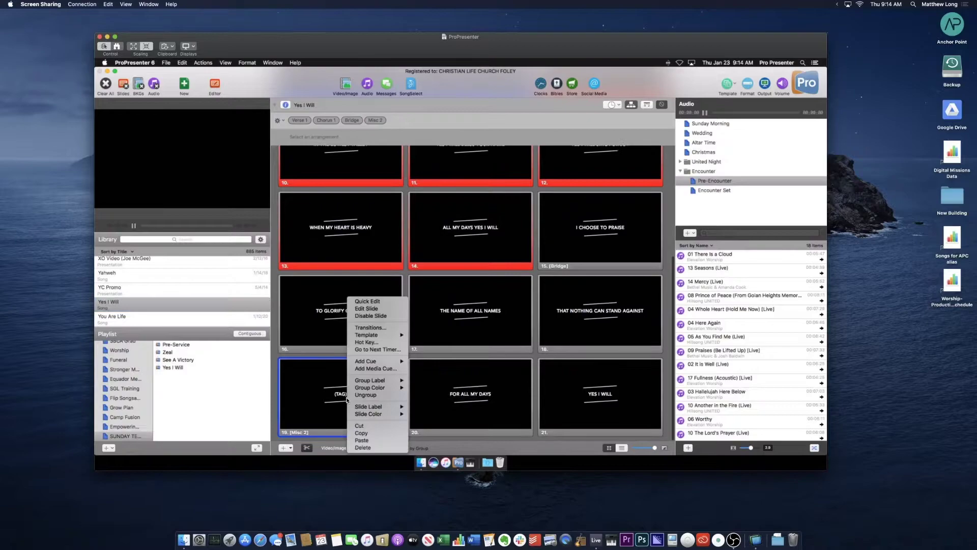
click(366, 452)
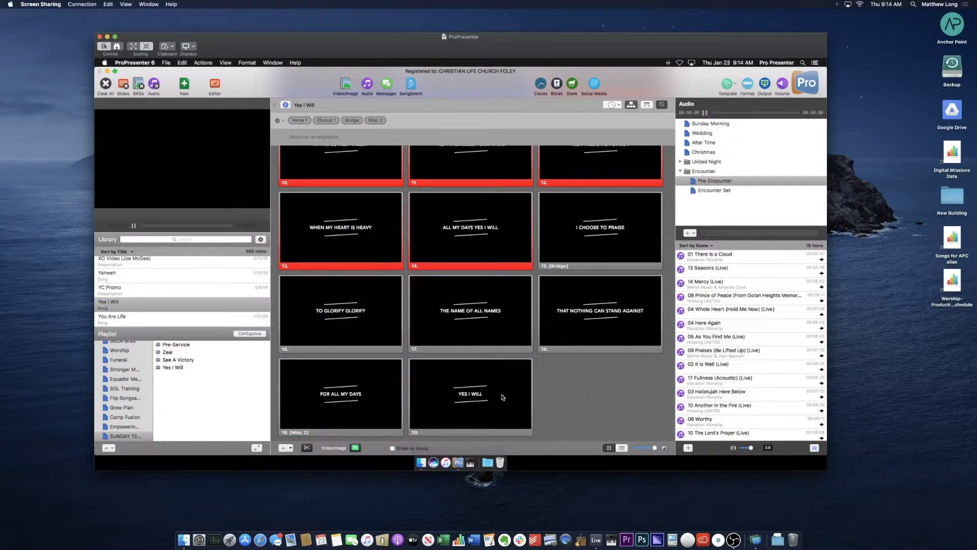
- Add two empty slides at the end of the song
click(286, 449)
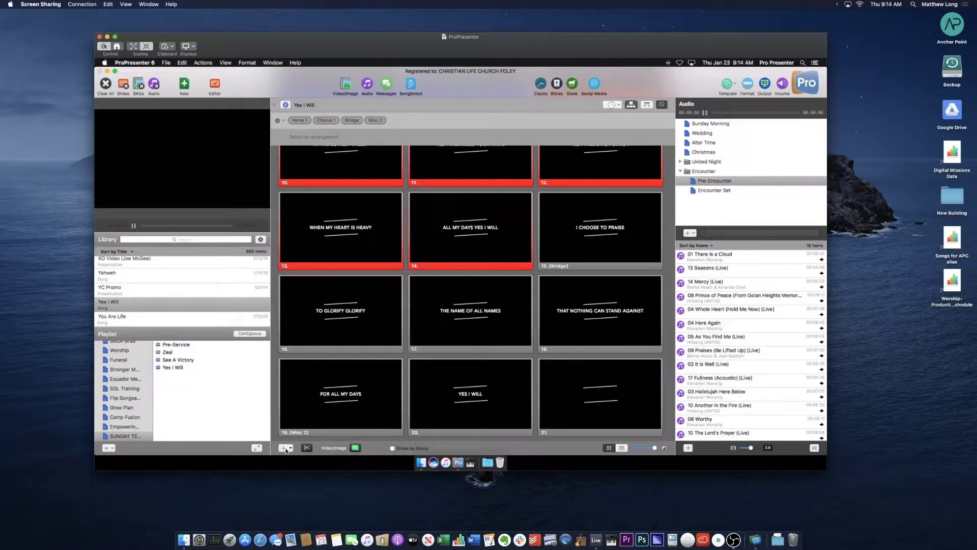
scroll(488, 382, up, 5)
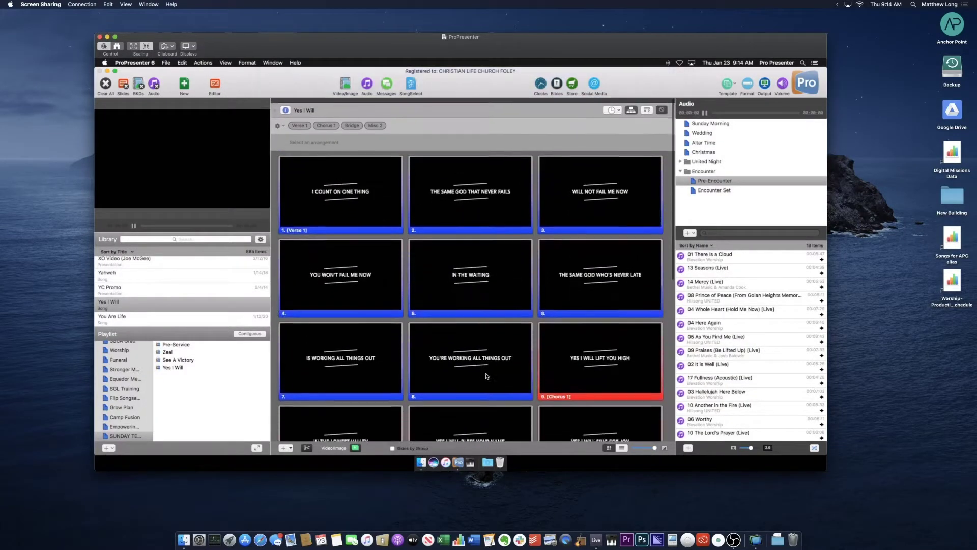
scroll(485, 376, down, 5)
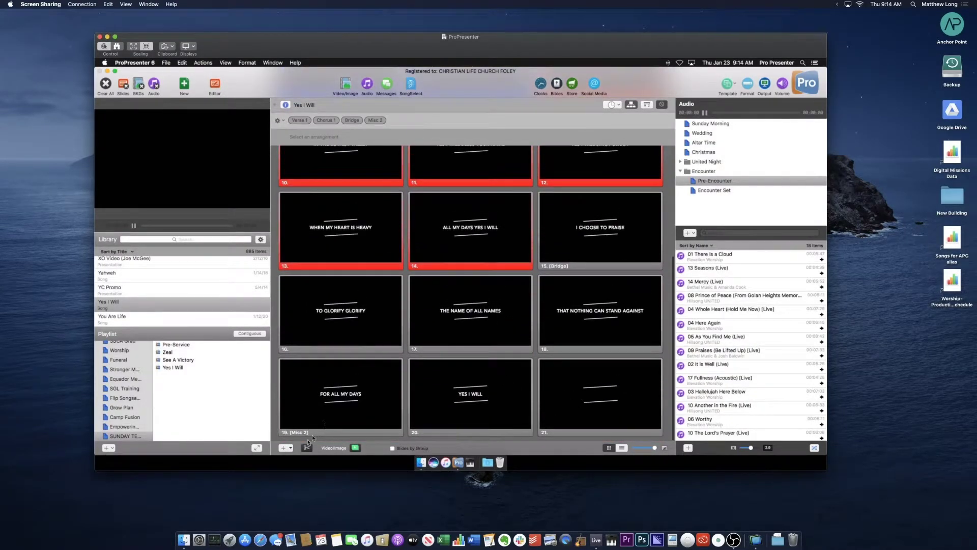
click(284, 448)
- Assign the first empty slide to a new group labelled Blank
right_click(599, 305)
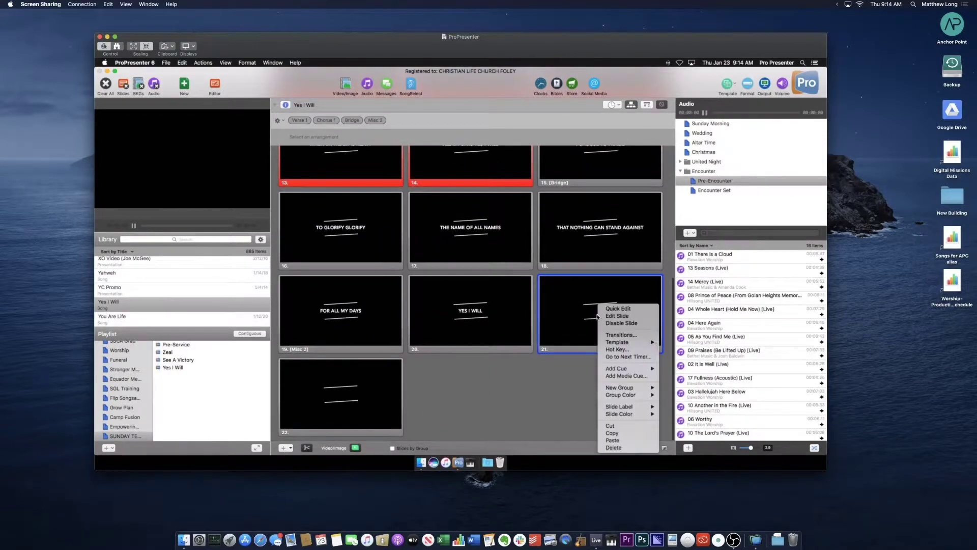
mouse_move(629, 407)
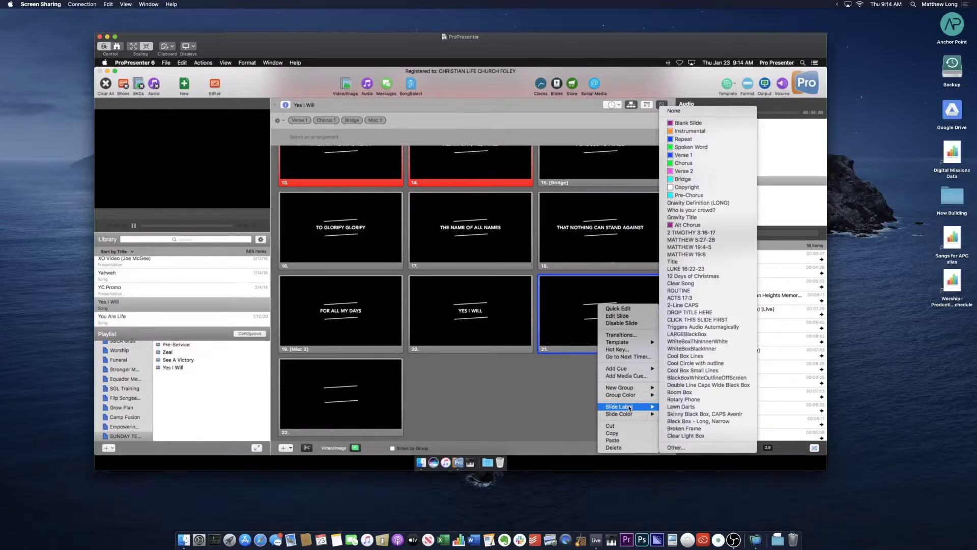
mouse_move(626, 389)
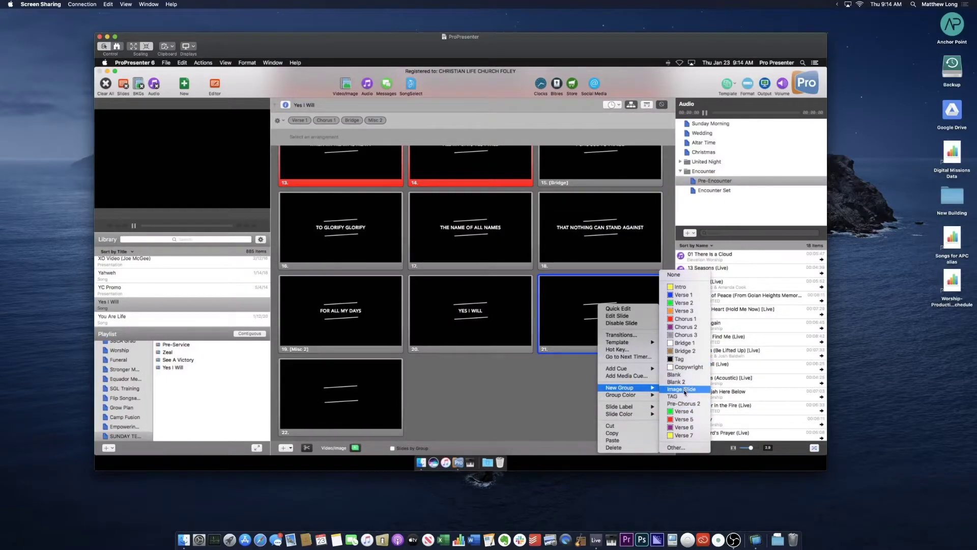
click(681, 375)
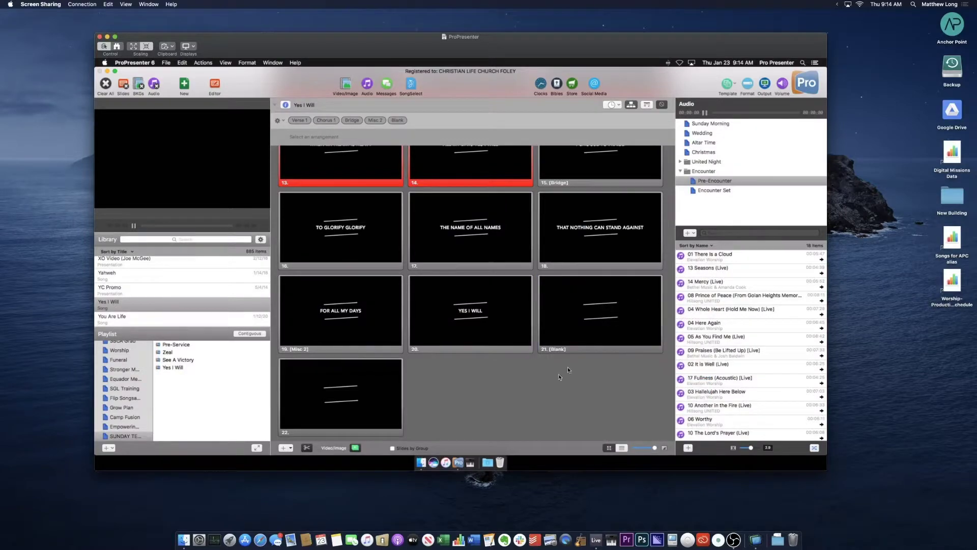
- Assign the last empty slide to a new group labelled Copyright
right_click(339, 391)
mouse_move(365, 387)
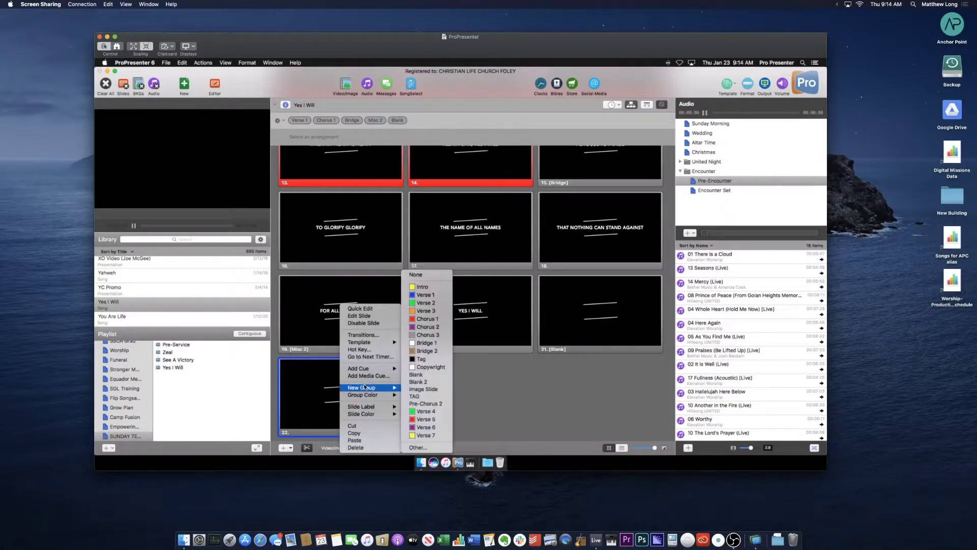
click(429, 367)
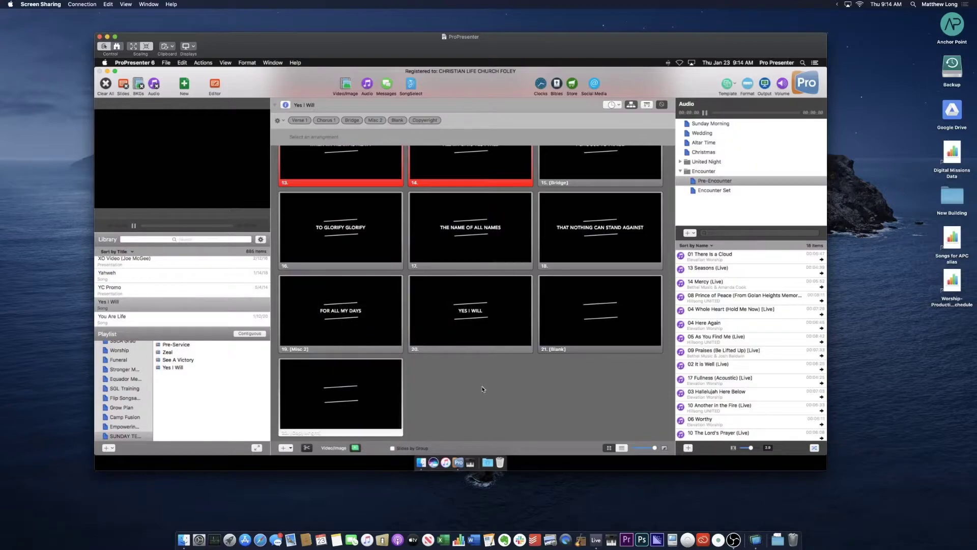
scroll(483, 382, up, 10)
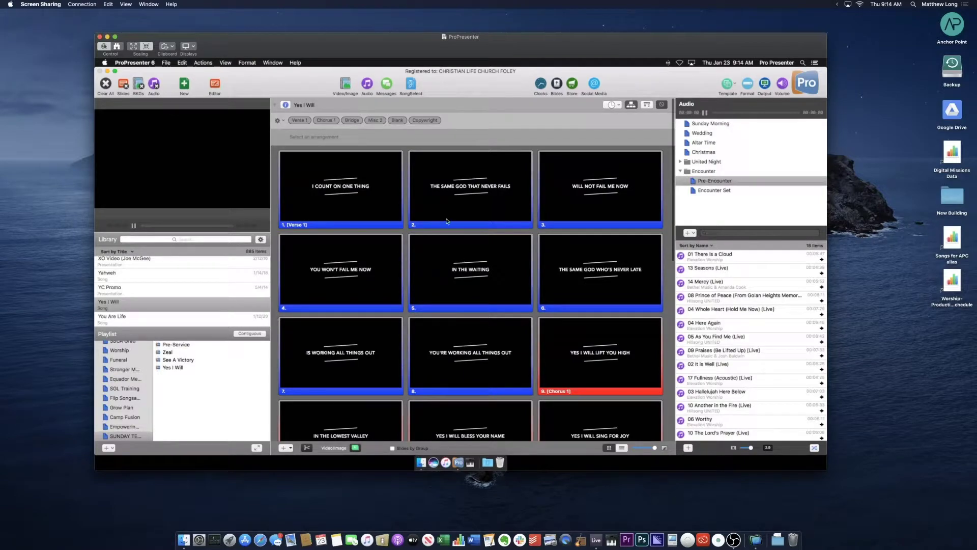
- Switch to the FULL arrangement and insert Blank at its start and after Chorus 1, following the section order in Ableton Live
key(ctrl+Right)
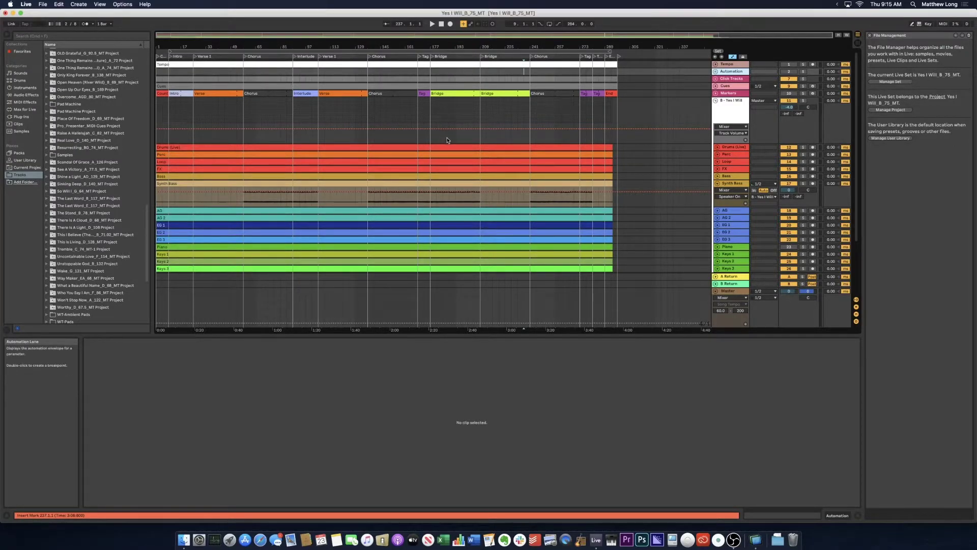
key(super+Tab)
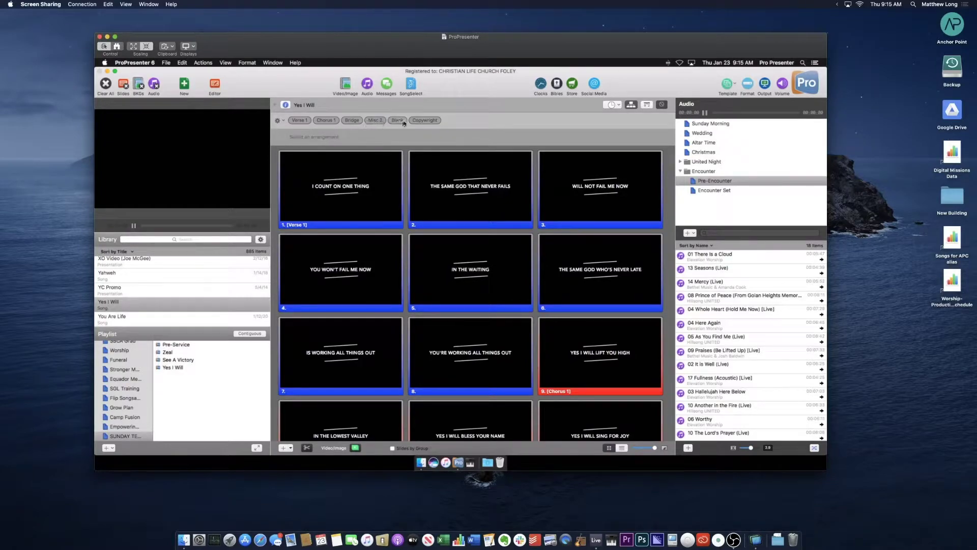
click(306, 137)
click(311, 144)
drag(422, 125, 290, 142)
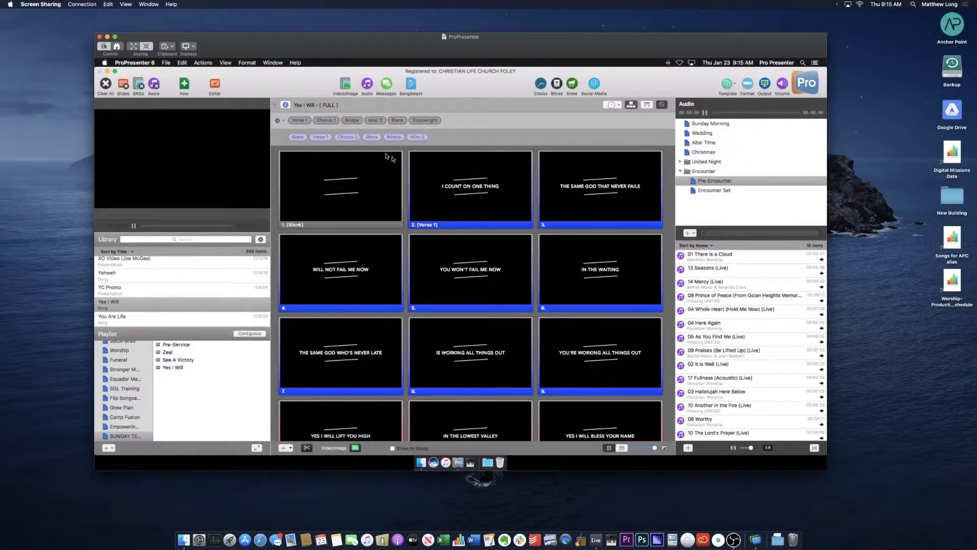
- Insert Verse 1, Chorus 1 and Misc 2 after the second Blank in the FULL arrangement, checking the order against Ableton Live
key(ctrl+Right)
key(ctrl+Left)
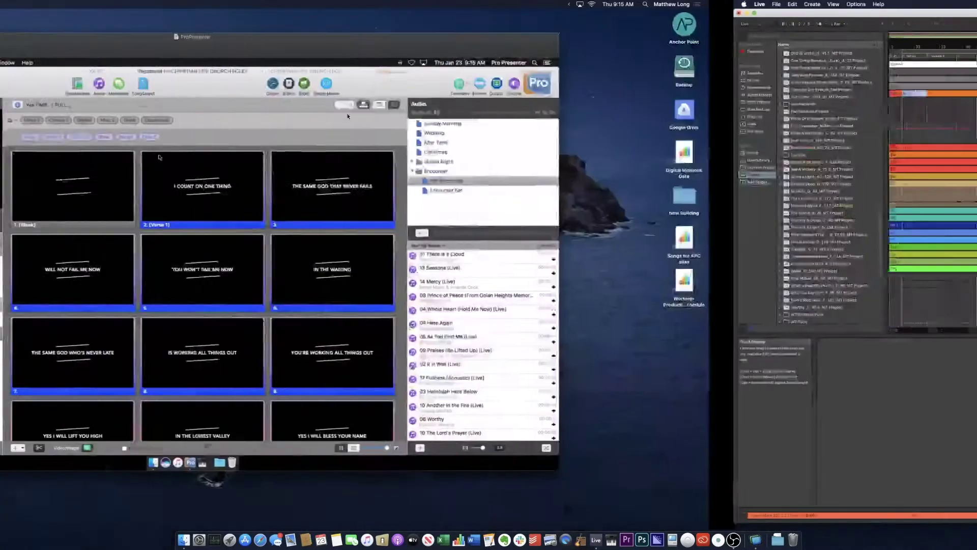
drag(302, 124, 389, 137)
drag(325, 125, 453, 138)
key(ctrl+Right)
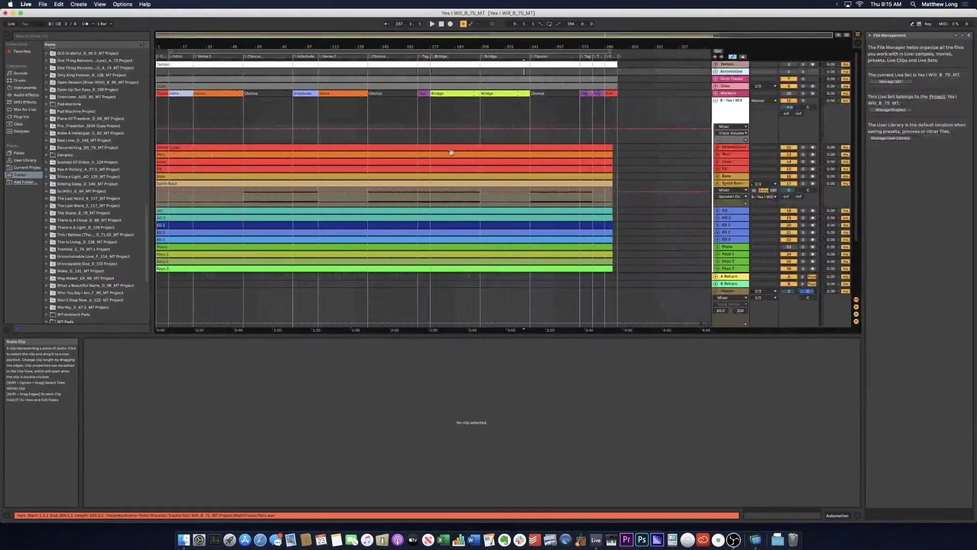
key(ctrl+Left)
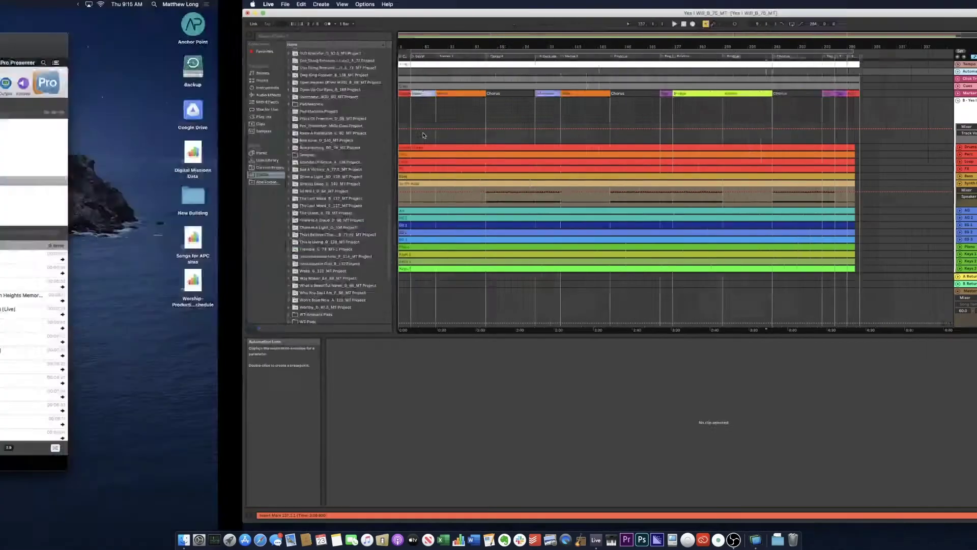
drag(375, 122, 439, 144)
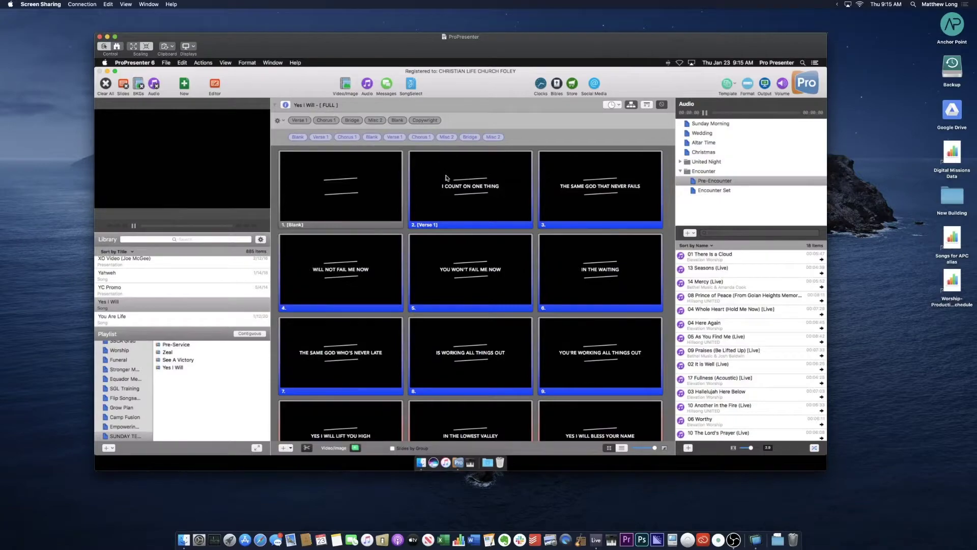
- Add a second Bridge, a Chorus 1 after it and another Misc 2 at the end of the FULL arrangement, matching Ableton Live
scroll(448, 173, down, 15)
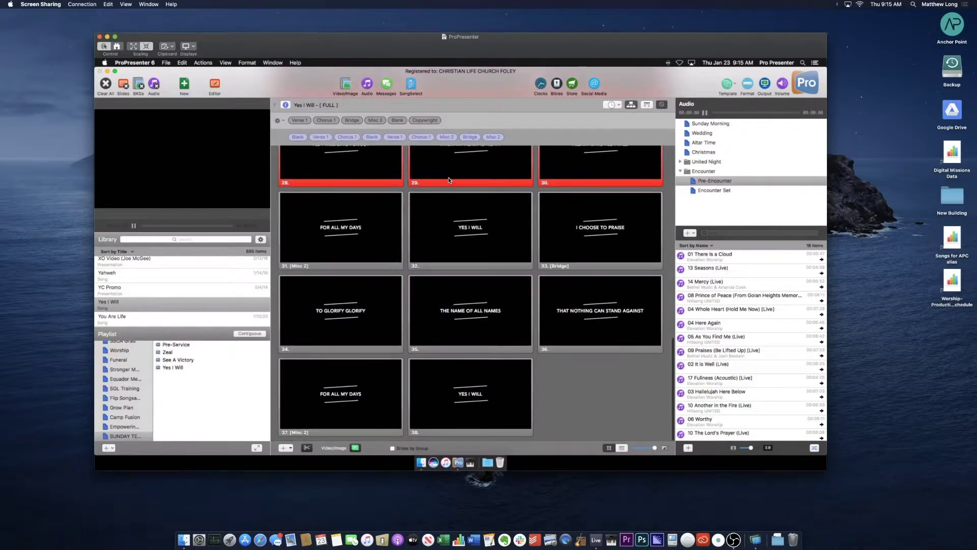
scroll(445, 168, up, 15)
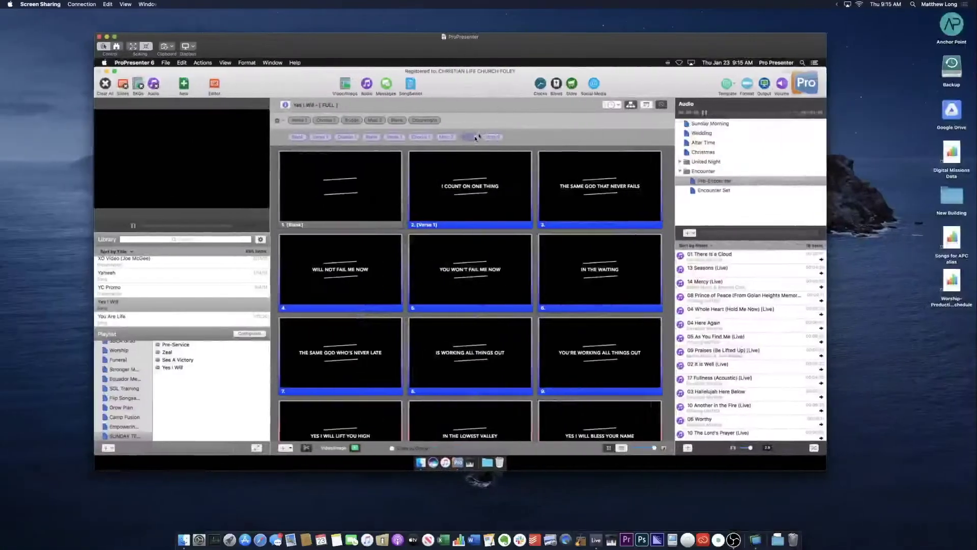
drag(351, 120, 484, 136)
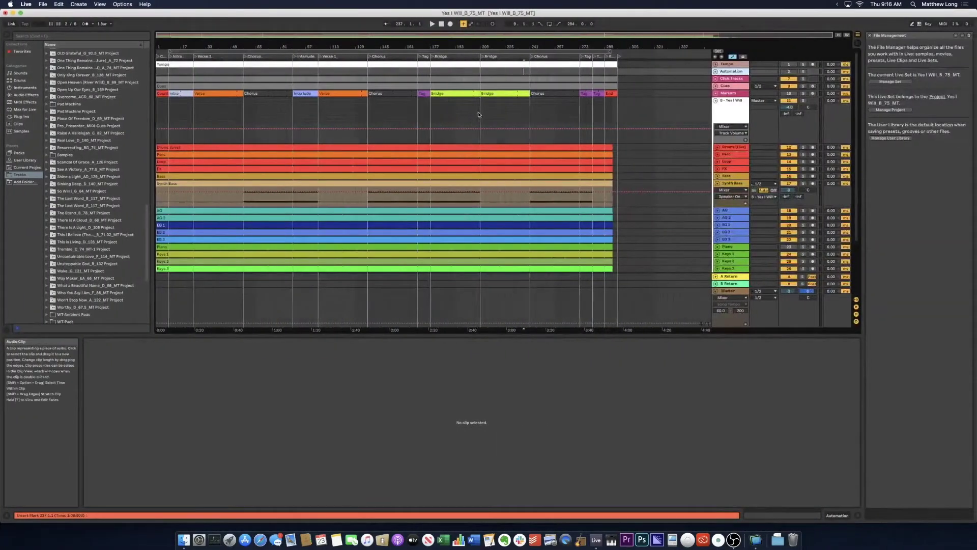
key(ctrl+Left)
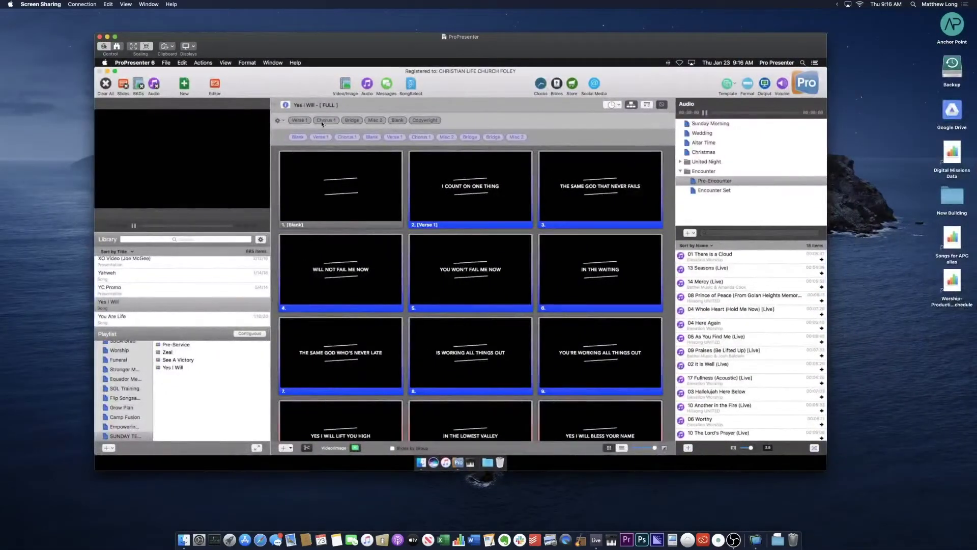
drag(321, 123, 506, 141)
drag(375, 121, 565, 141)
- Switch the song back to its Master arrangement and relabel the Misc 2 group as TAG
click(284, 121)
click(286, 130)
scroll(412, 249, down, 10)
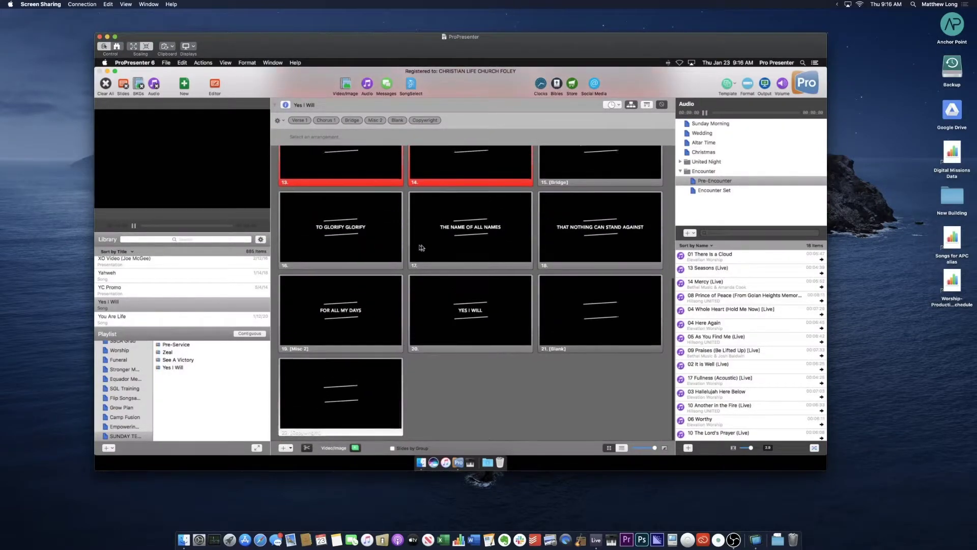
right_click(337, 307)
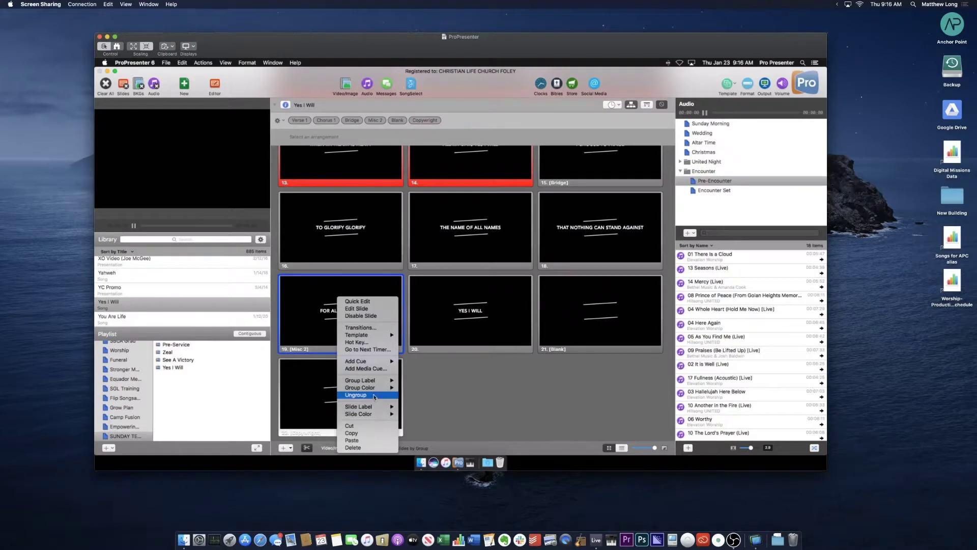
mouse_move(376, 383)
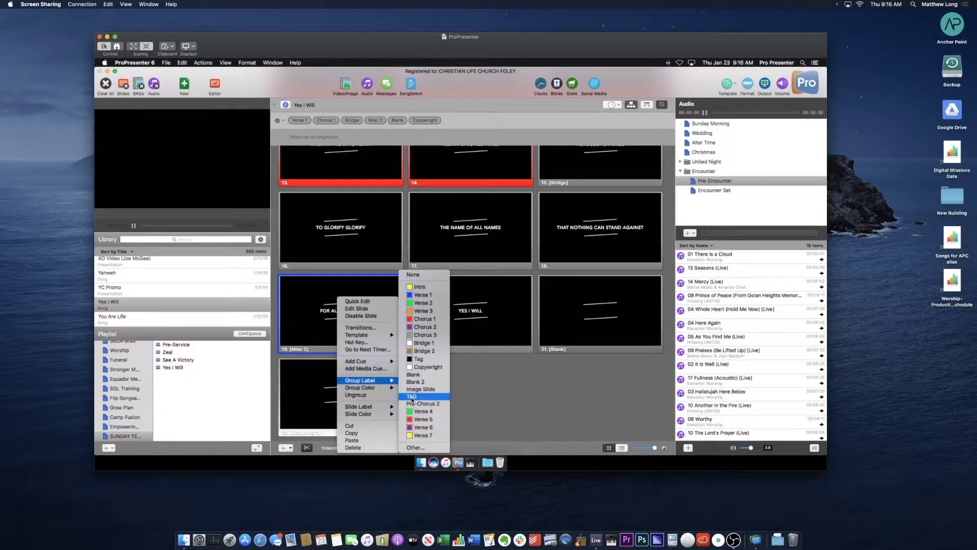
click(411, 396)
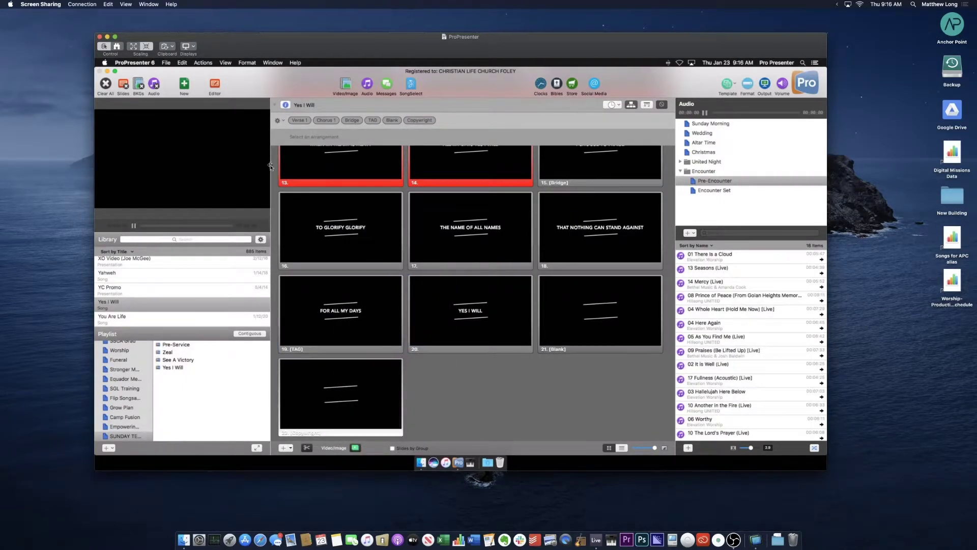
- Switch to the FULL arrangement and append Blank and Copyright after the final TAG
click(280, 121)
click(288, 142)
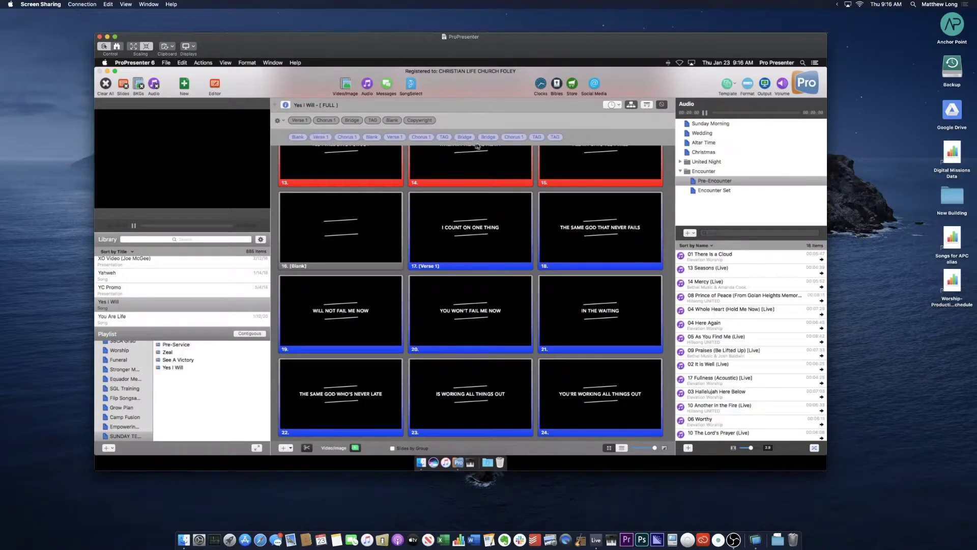
scroll(504, 219, up, 5)
scroll(504, 220, up, 3)
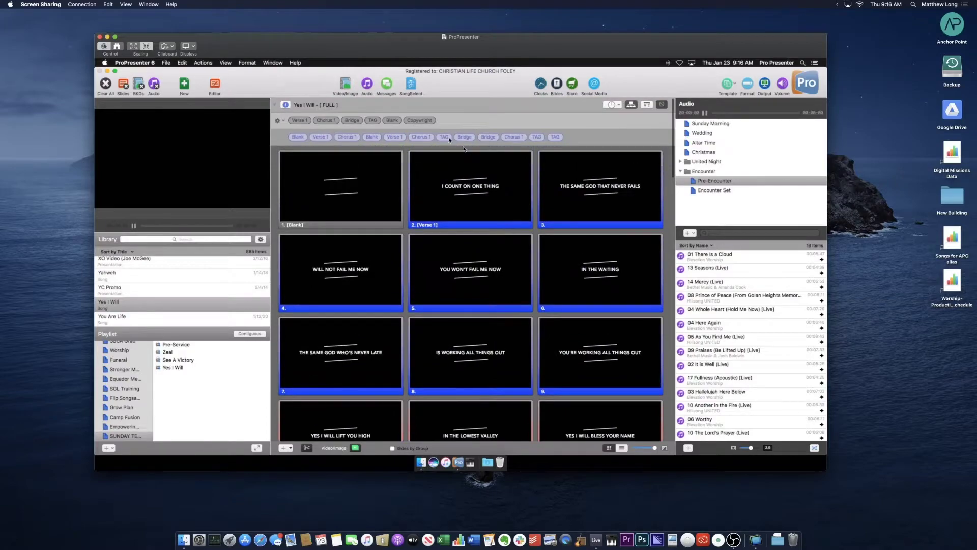
drag(419, 125, 583, 136)
drag(392, 120, 571, 149)
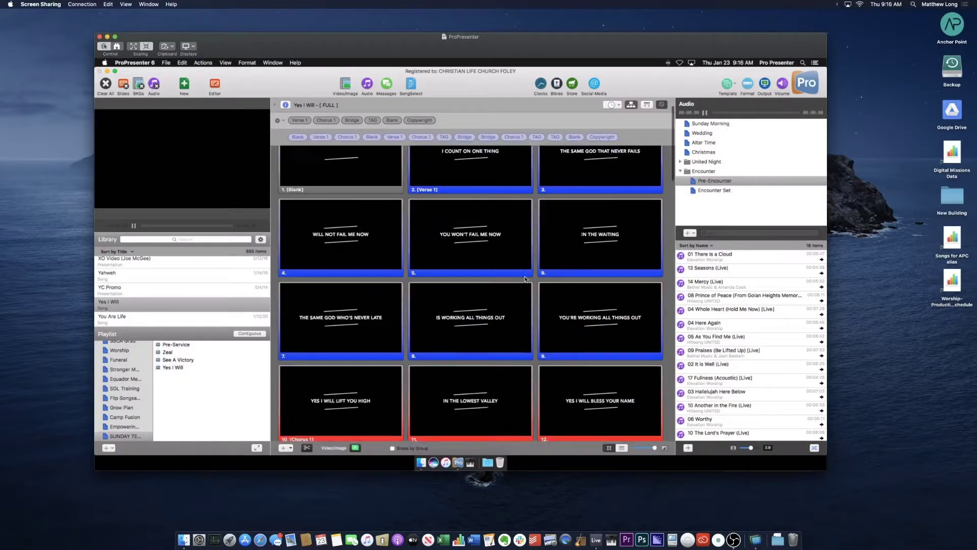
- Review the slides of the FULL arrangement from the first Blank to the closing Copyright slide
scroll(509, 265, down, 5)
scroll(525, 279, down, 2)
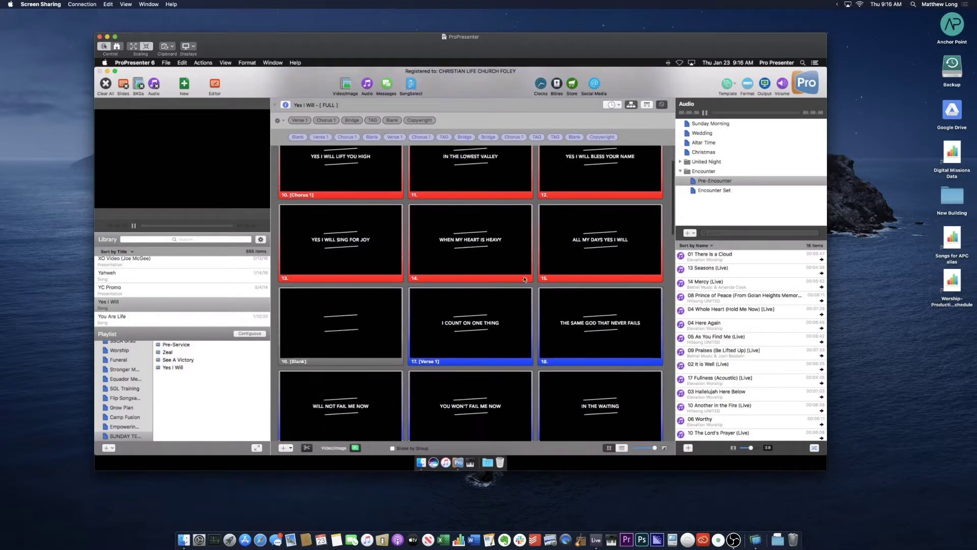
scroll(455, 326, down, 4)
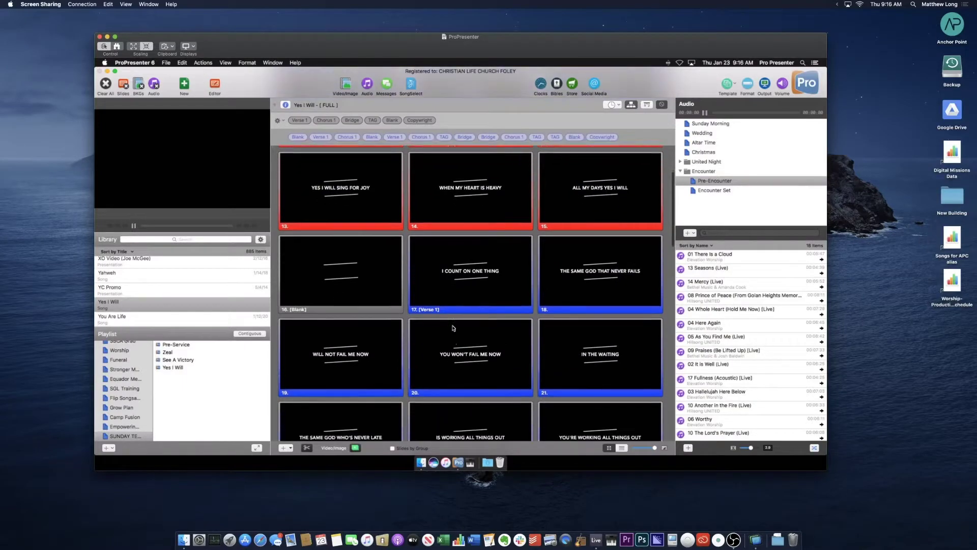
scroll(468, 283, down, 4)
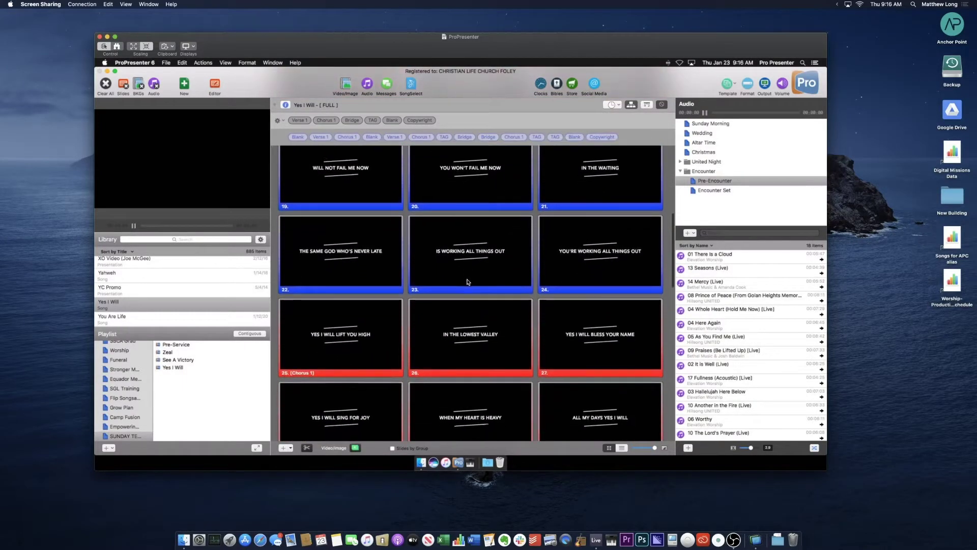
scroll(466, 280, down, 2)
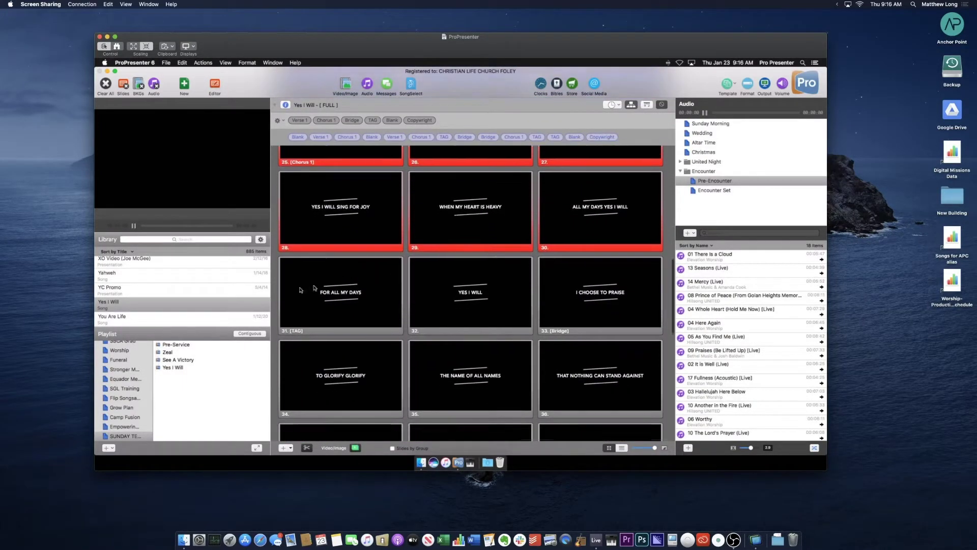
scroll(497, 304, down, 1)
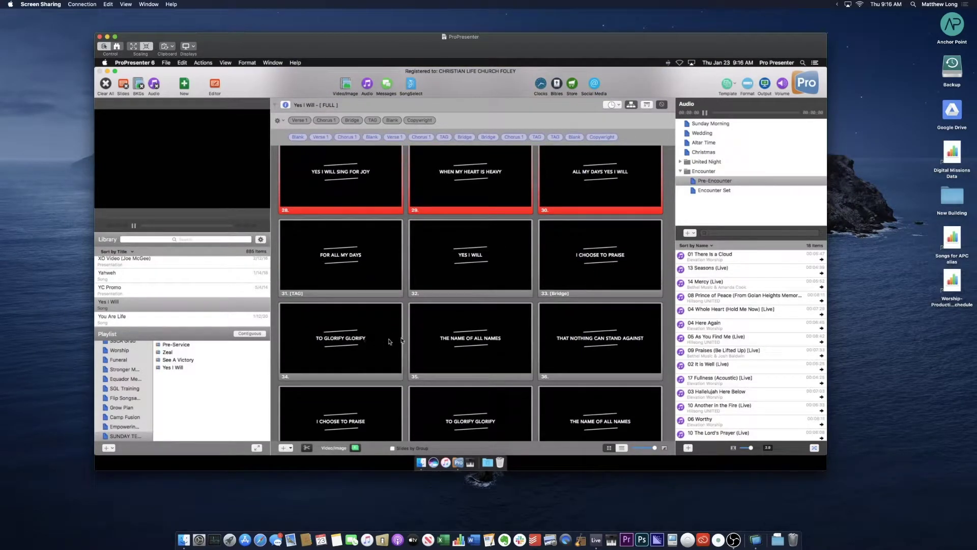
scroll(390, 341, down, 5)
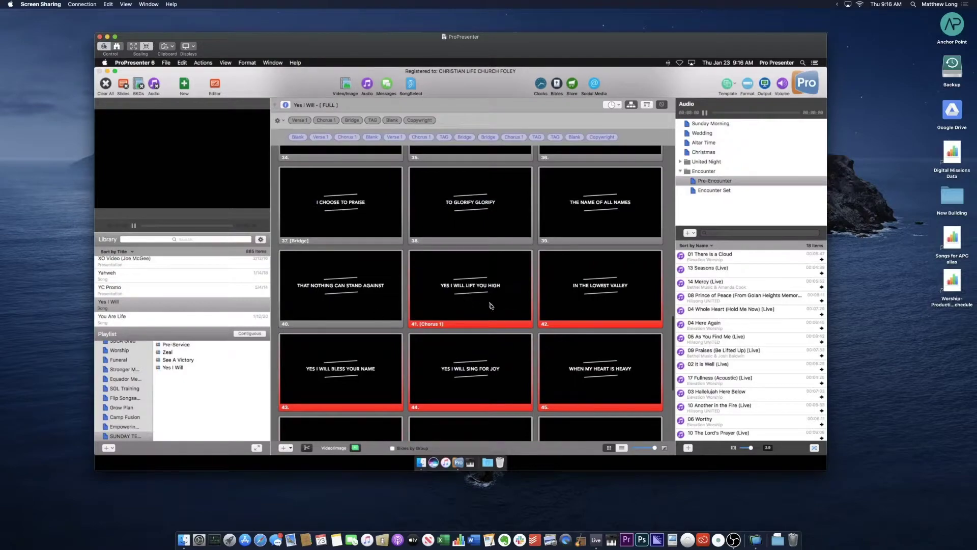
scroll(491, 306, down, 2)
scroll(491, 306, up, 5)
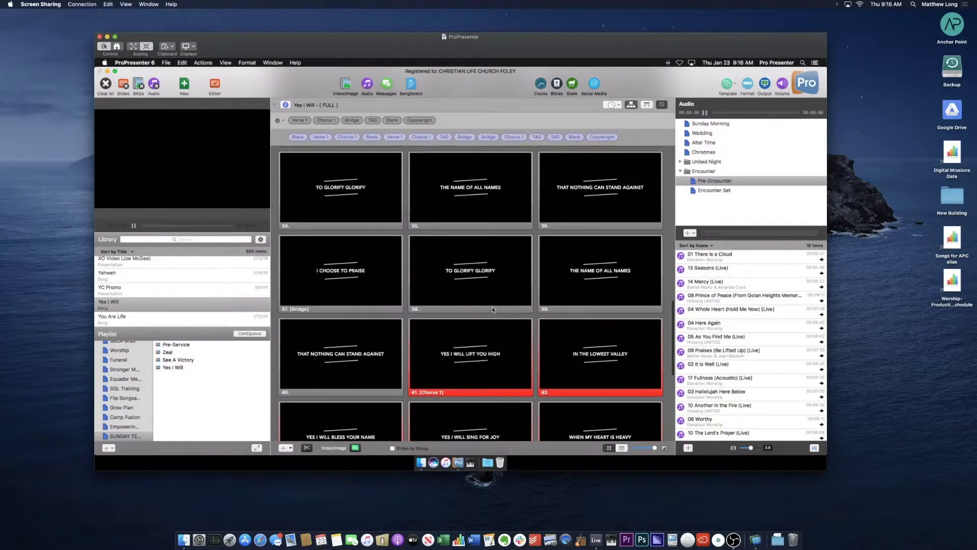
scroll(492, 309, down, 7)
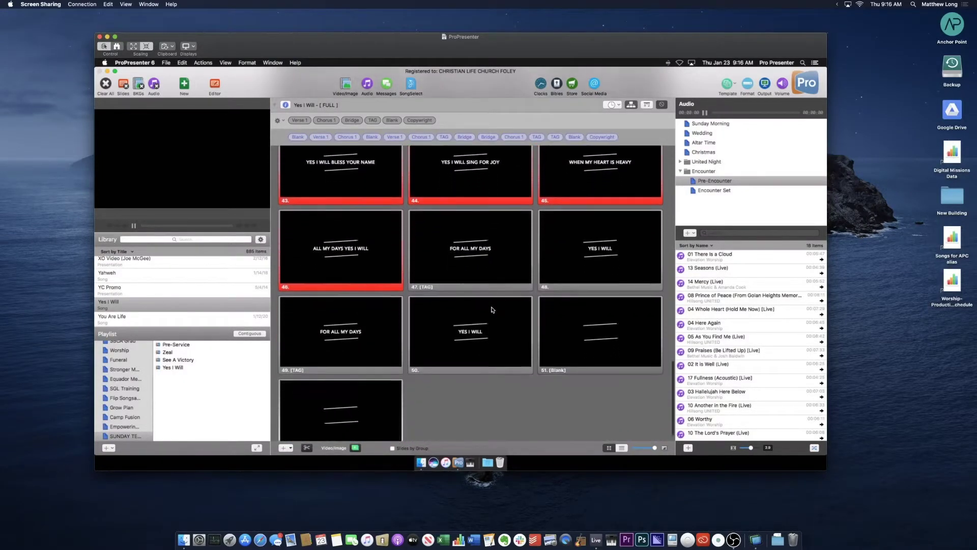
scroll(491, 308, down, 2)
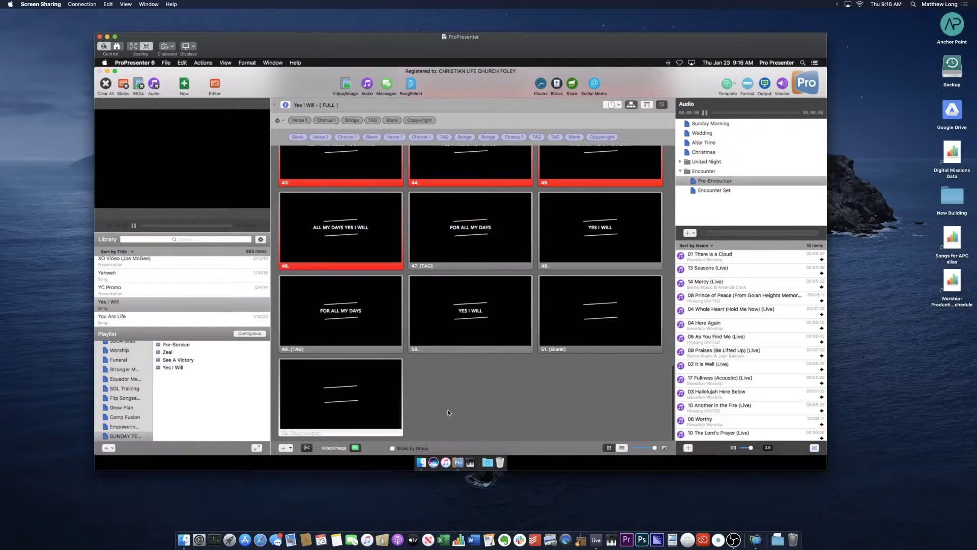
scroll(445, 329, up, 20)
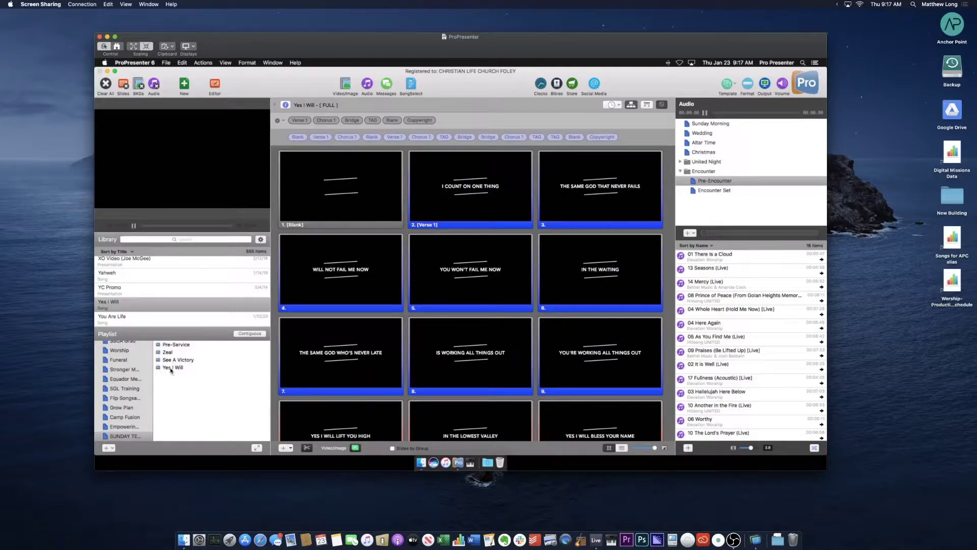
- Move "Yes I Will" above "See A Victory" in the playlist
drag(171, 370, 175, 360)
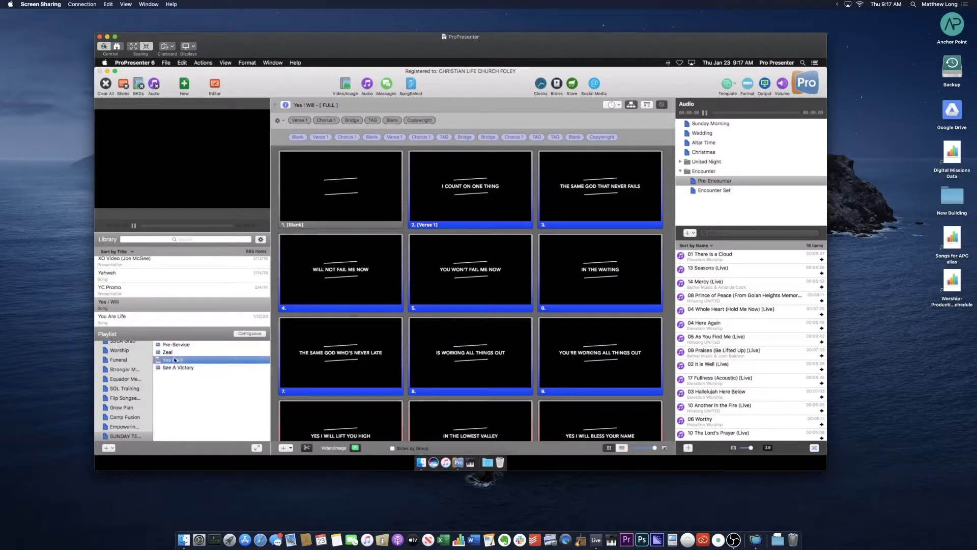
click(210, 396)
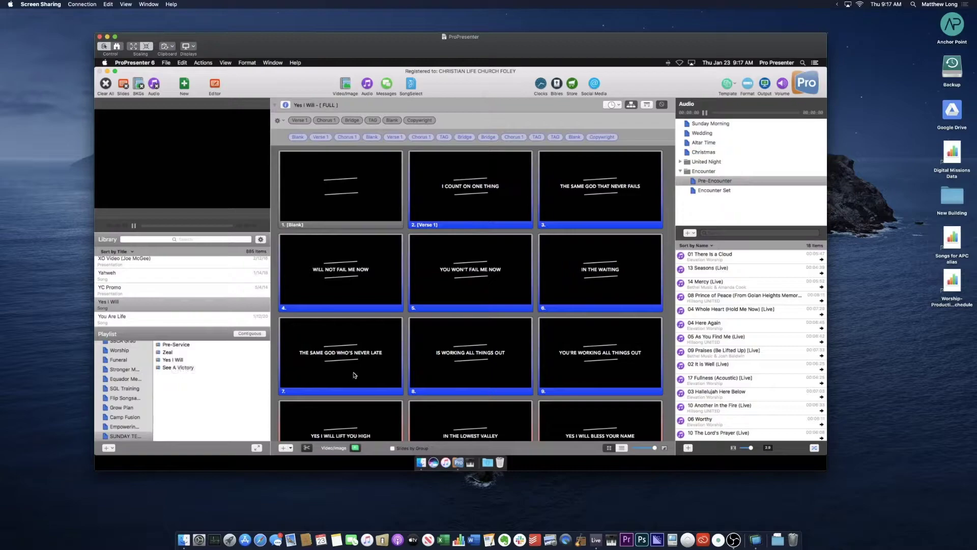
- Switch to Audio MIDI Setup and close the MIDI Network Setup window so that only MIDI Studio stays open
click(471, 464)
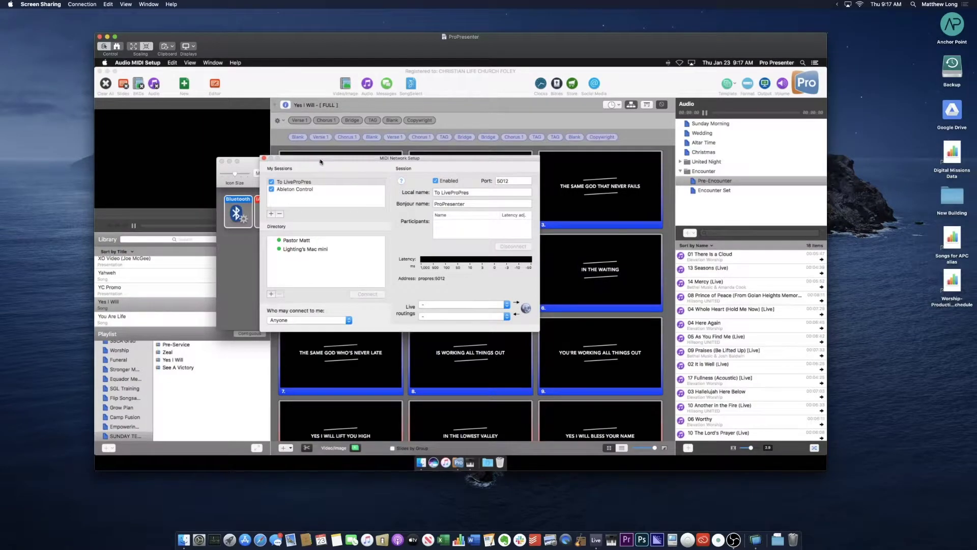
drag(319, 161, 448, 306)
click(393, 303)
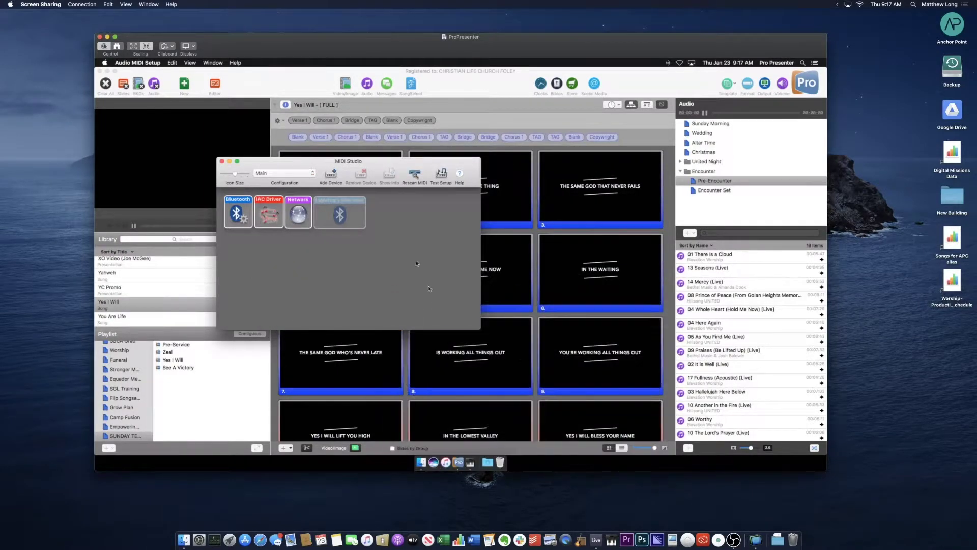
- Check the macOS version of the remote ProPresenter computer and close the system overview
drag(289, 166, 401, 202)
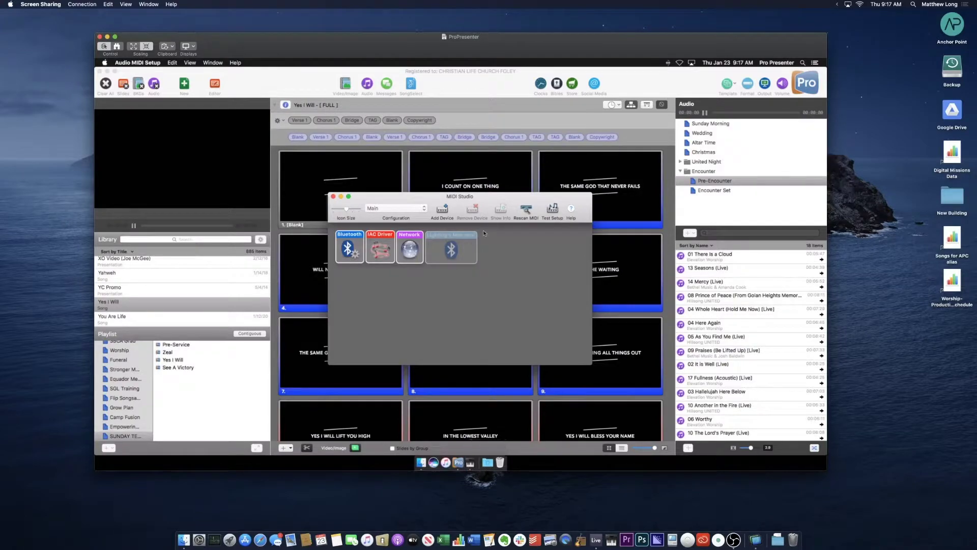
drag(514, 197, 502, 197)
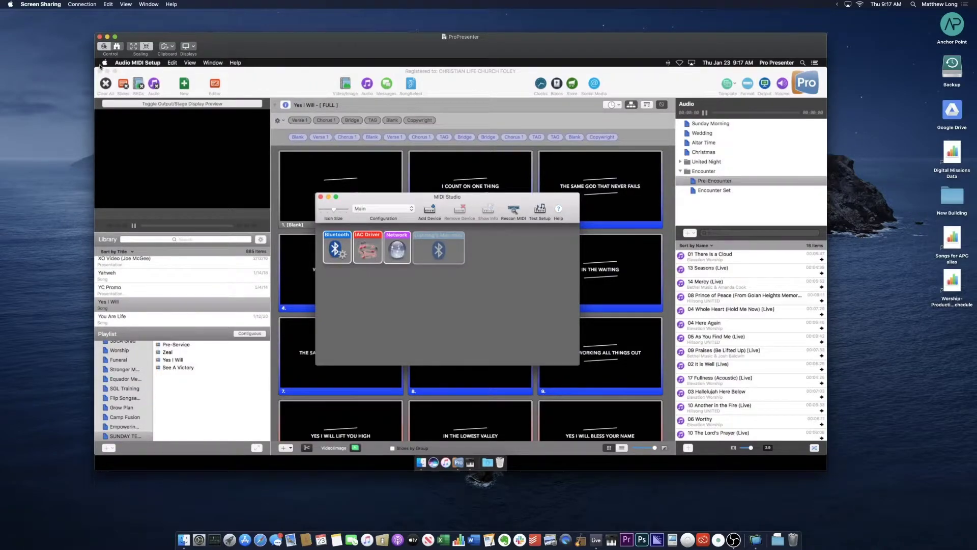
click(137, 63)
click(436, 189)
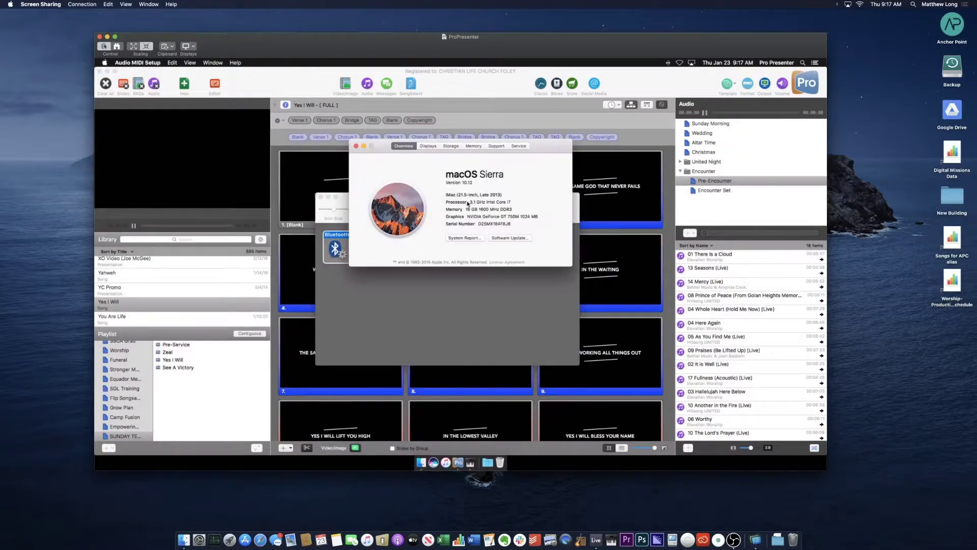
click(356, 146)
- Check the macOS version of the local Mac and close its system overview
drag(486, 195, 487, 201)
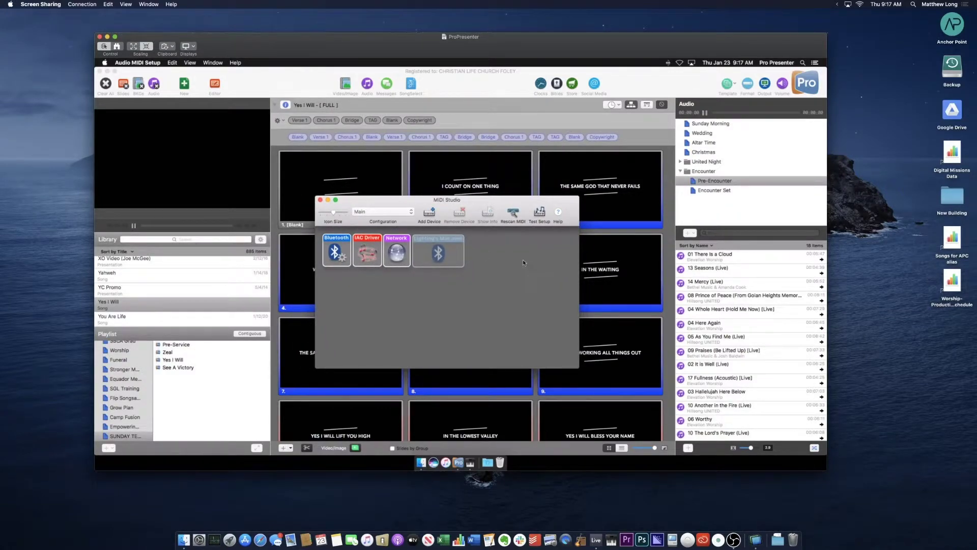
click(9, 4)
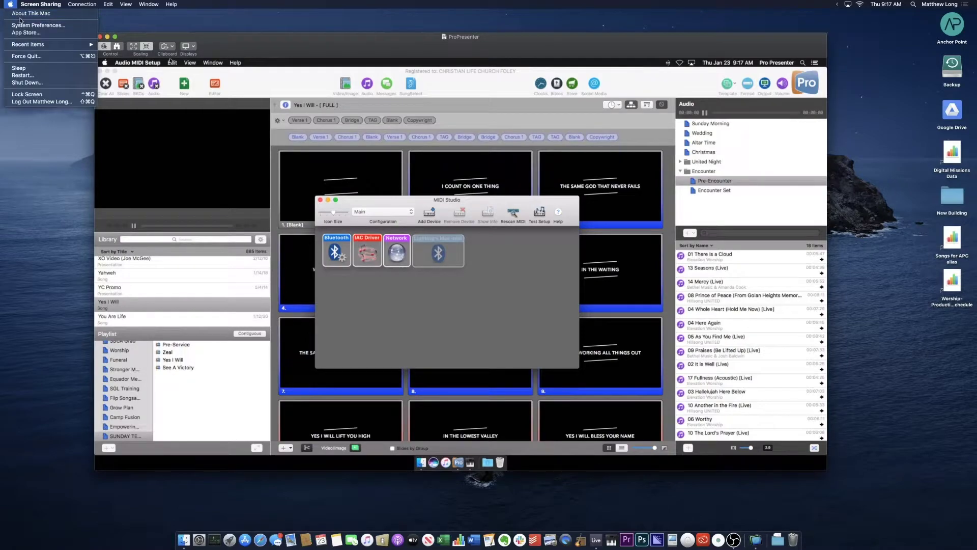
click(26, 13)
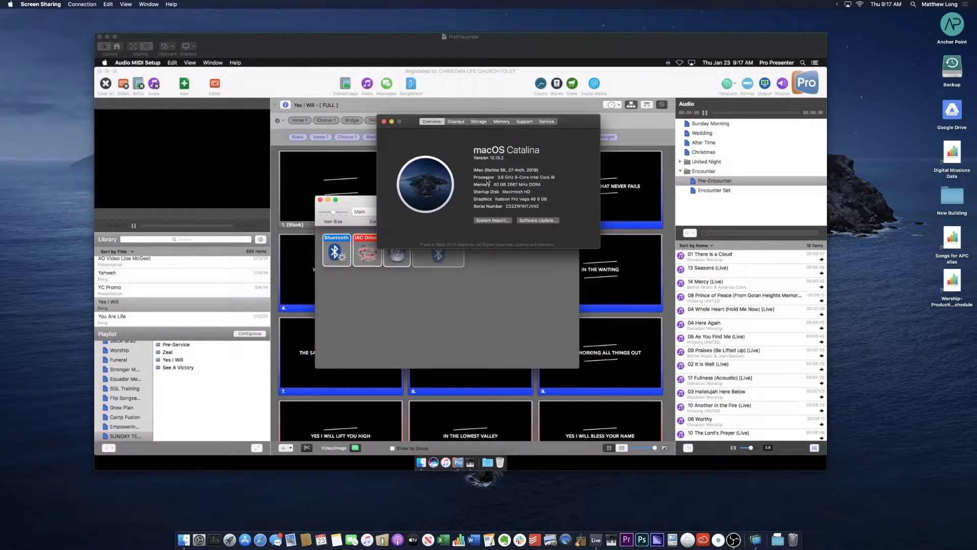
click(384, 123)
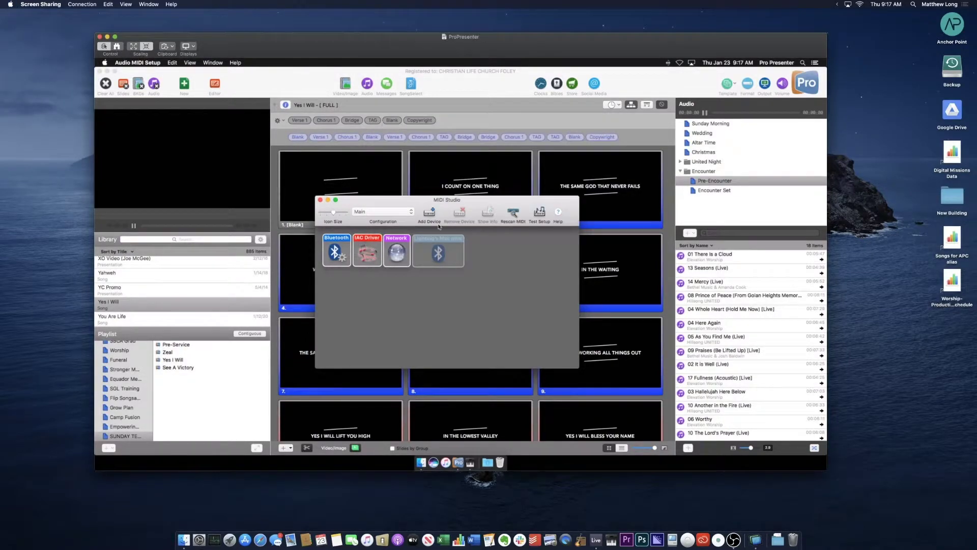
- Close the MIDI Studio window on the ProPresenter computer
drag(476, 204, 494, 208)
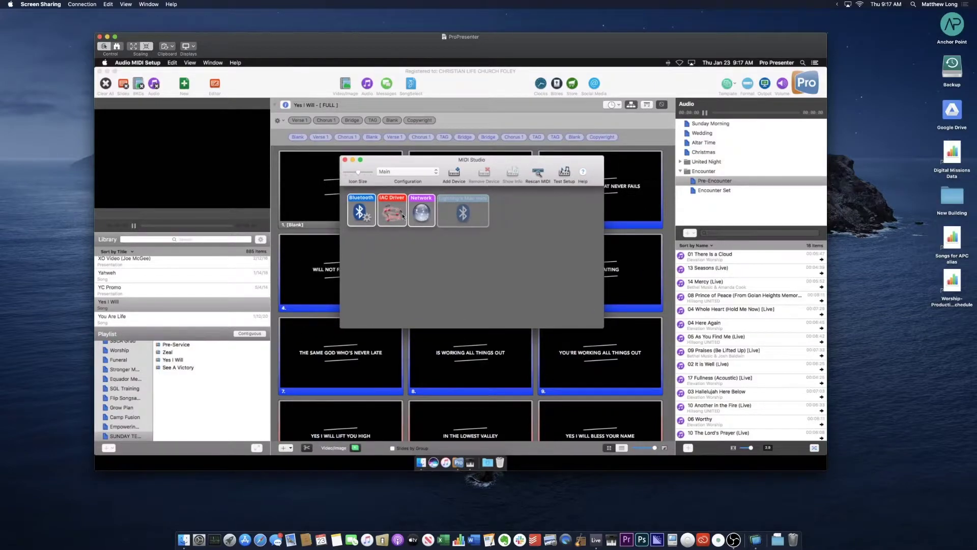
click(145, 5)
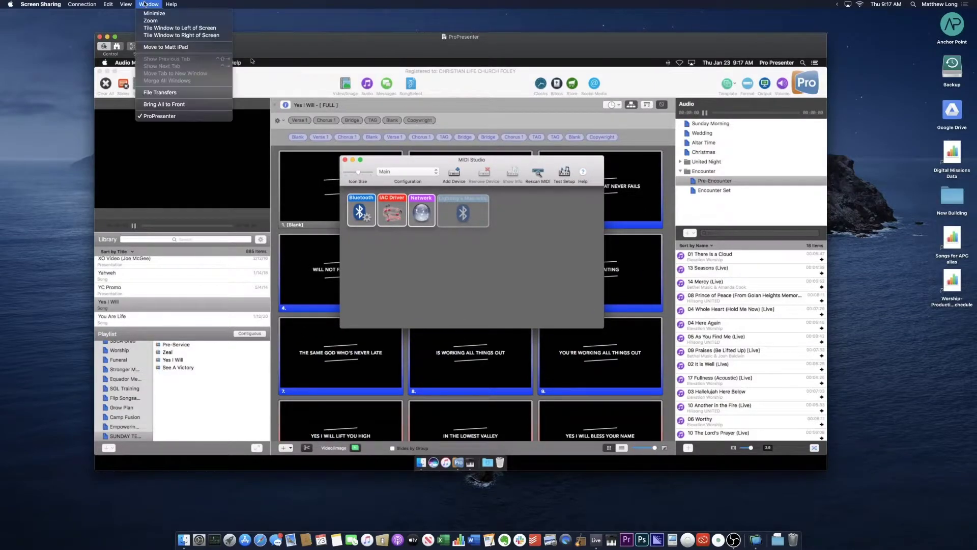
click(348, 163)
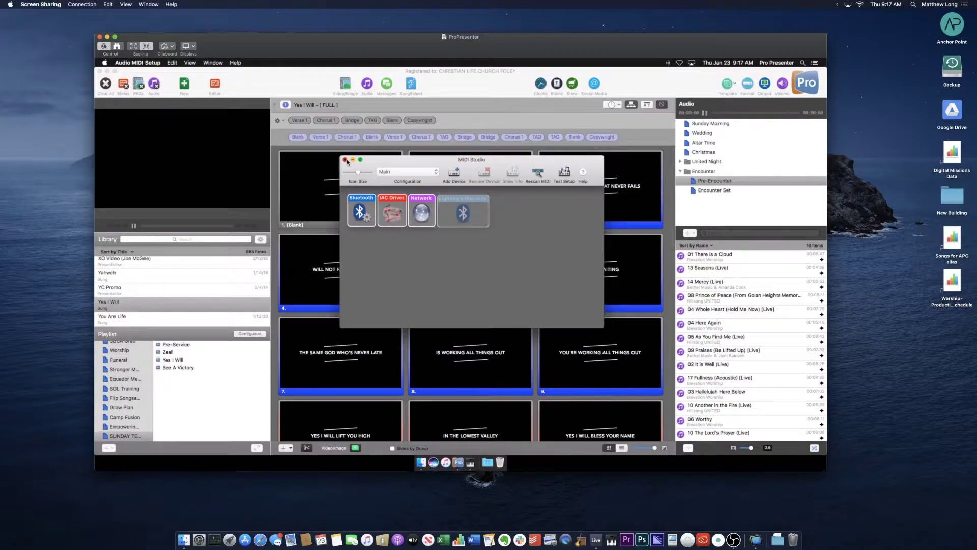
click(346, 160)
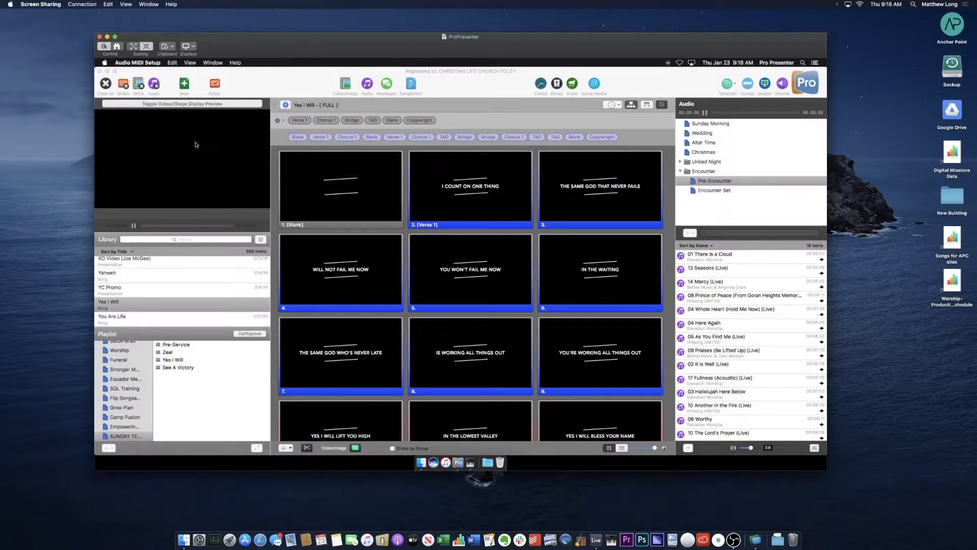
- Show MIDI Studio on the ProPresenter computer and open the Network device's setup, placing its window over MIDI Studio
click(213, 62)
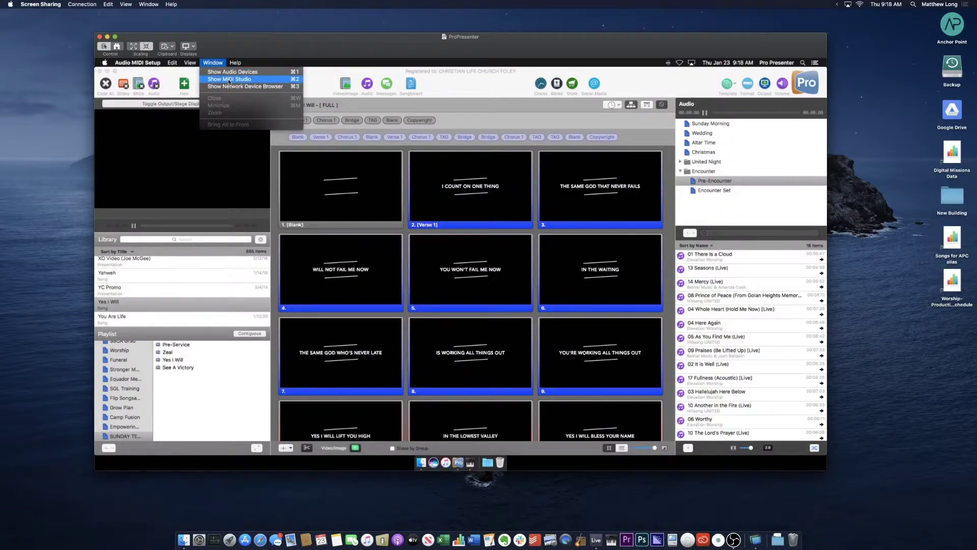
click(230, 79)
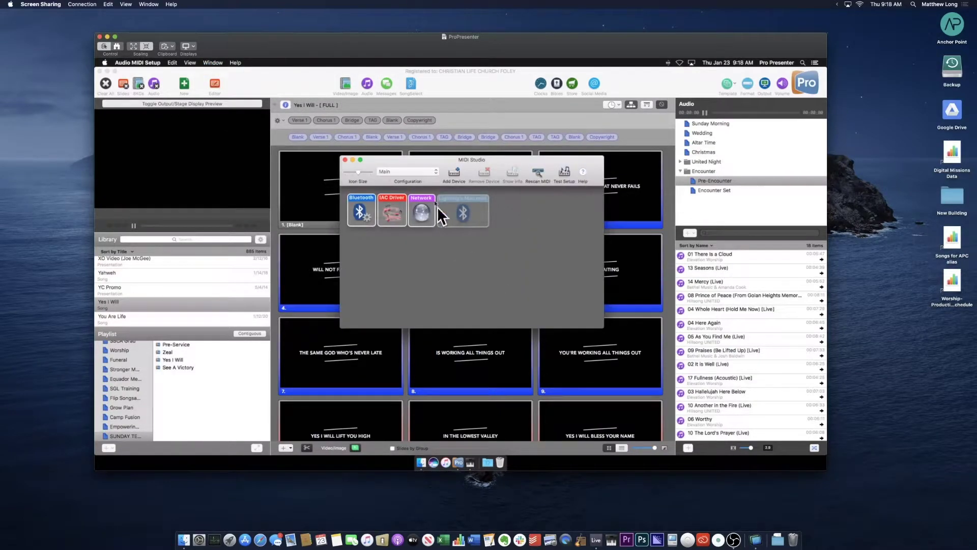
double_click(424, 215)
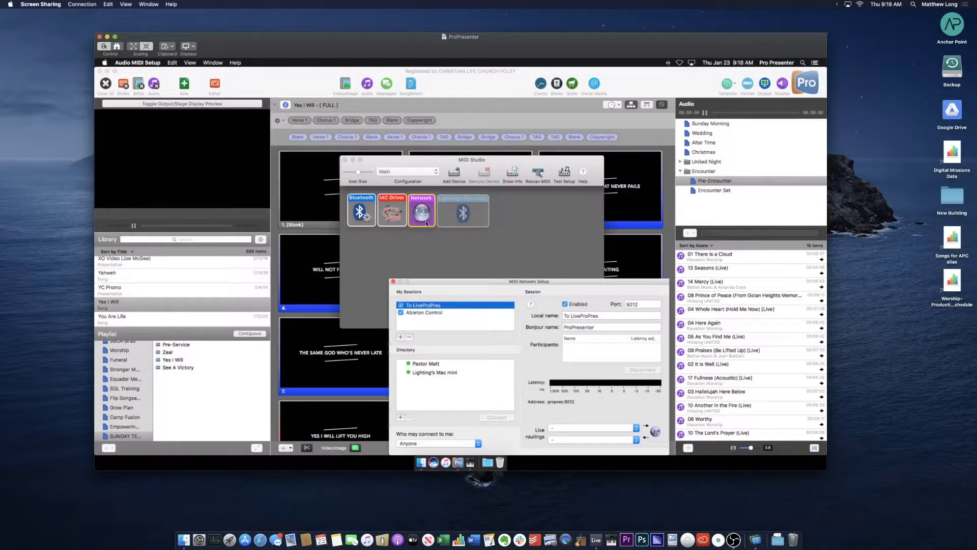
drag(456, 285, 407, 172)
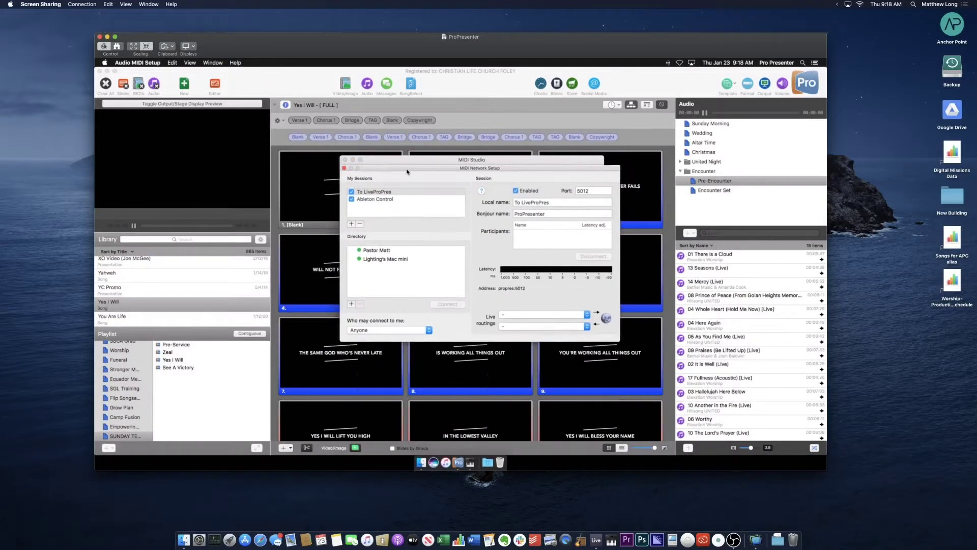
- Select the Ableton Control session and examine its network settings
click(365, 201)
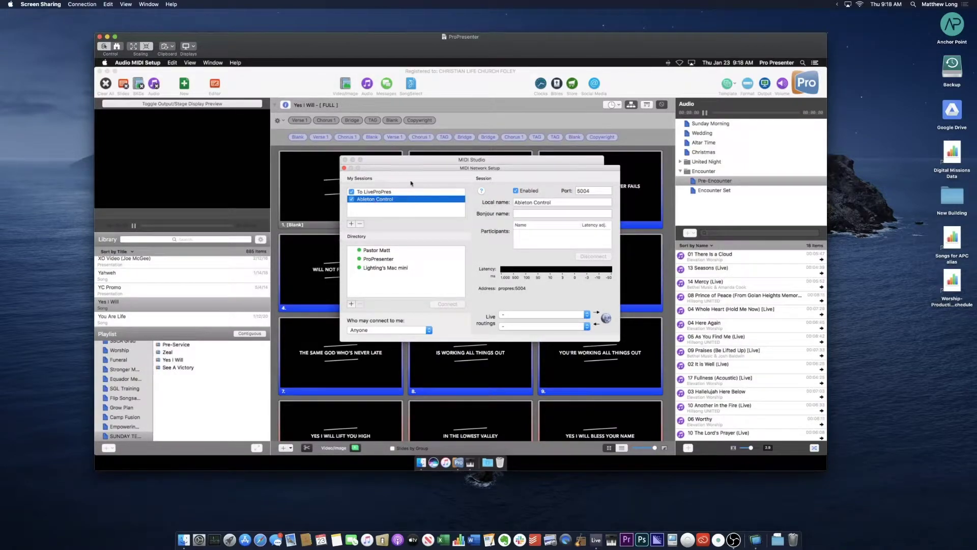
drag(390, 170, 382, 169)
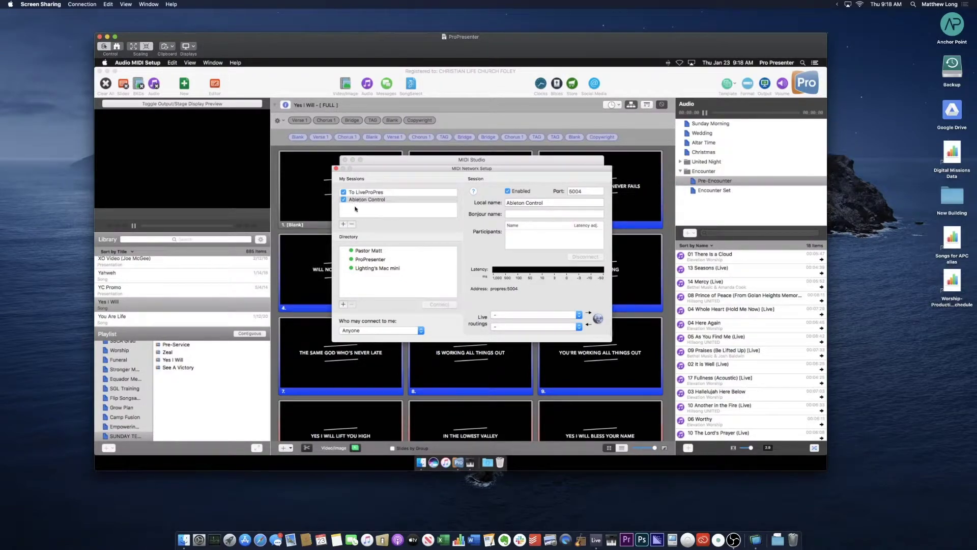
click(369, 202)
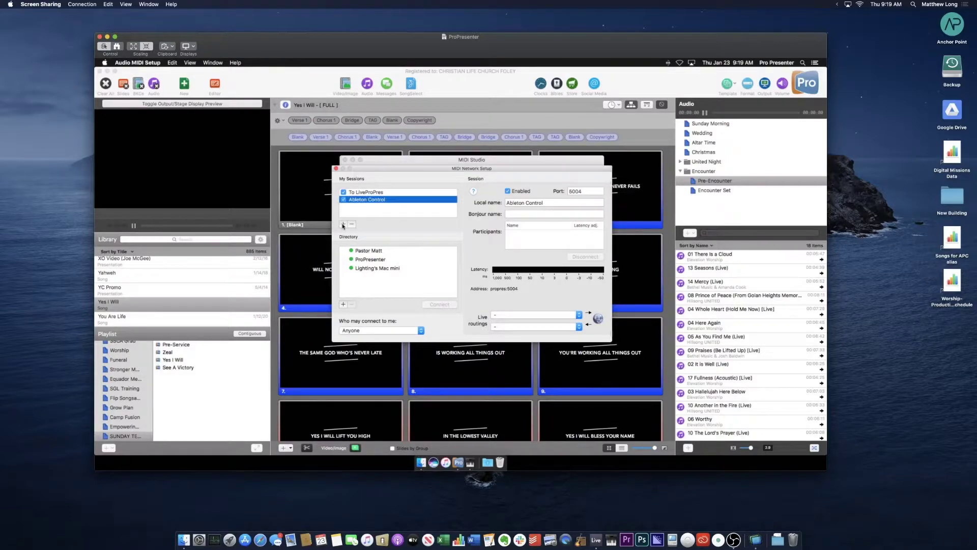
- Add a new session under My Sessions, inspect its name field, and remove the session again
click(343, 224)
click(371, 207)
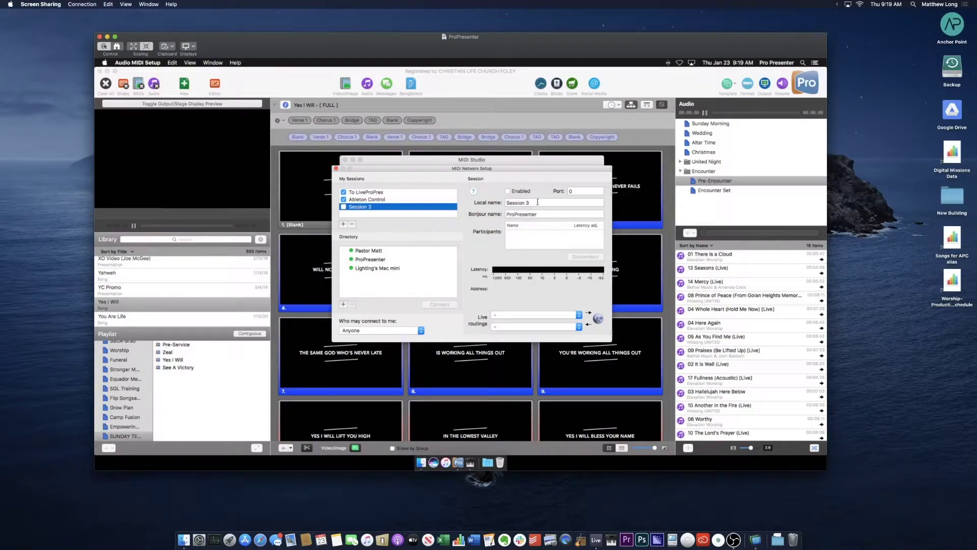
key(Tab)
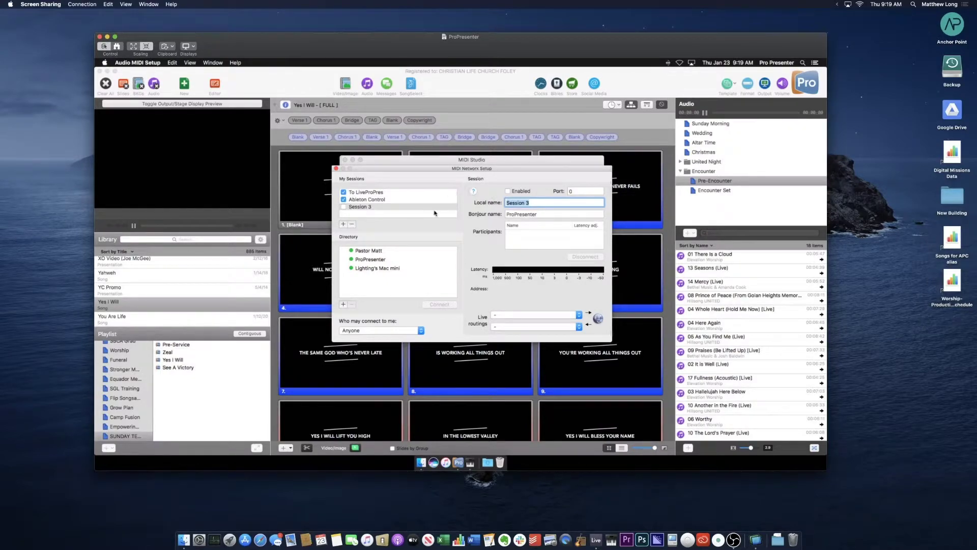
click(402, 207)
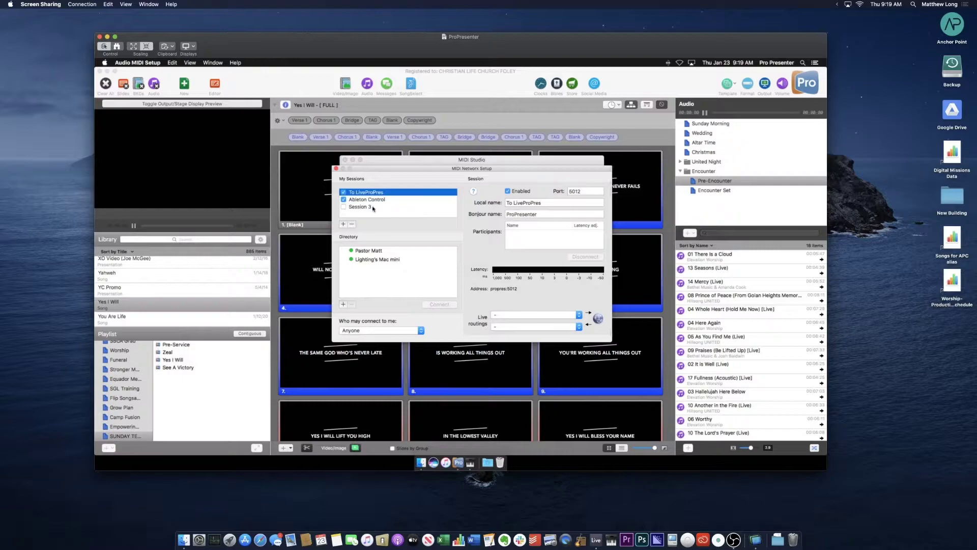
click(352, 226)
- Compare the port and name settings of the Ableton Control and To LiveProPres sessions
click(358, 200)
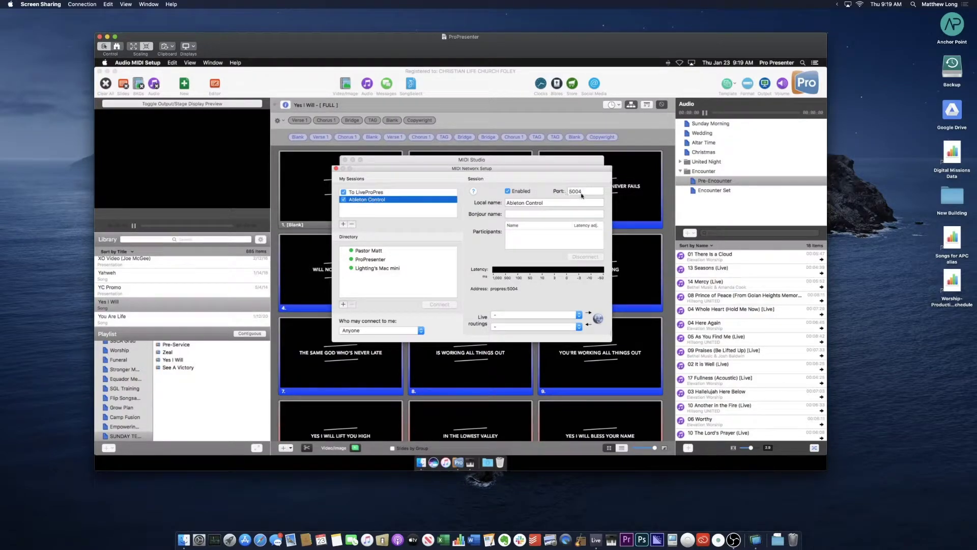
click(360, 192)
click(364, 199)
click(364, 193)
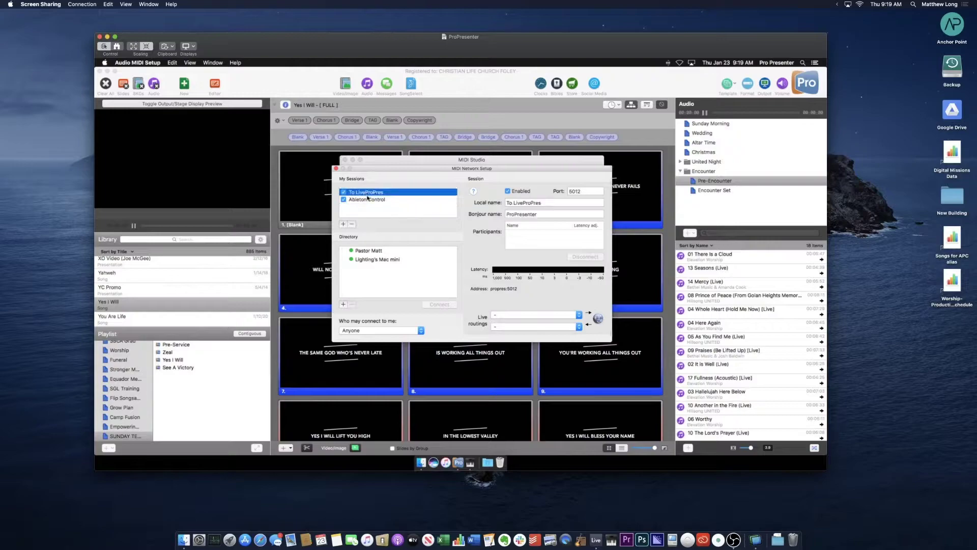
click(364, 199)
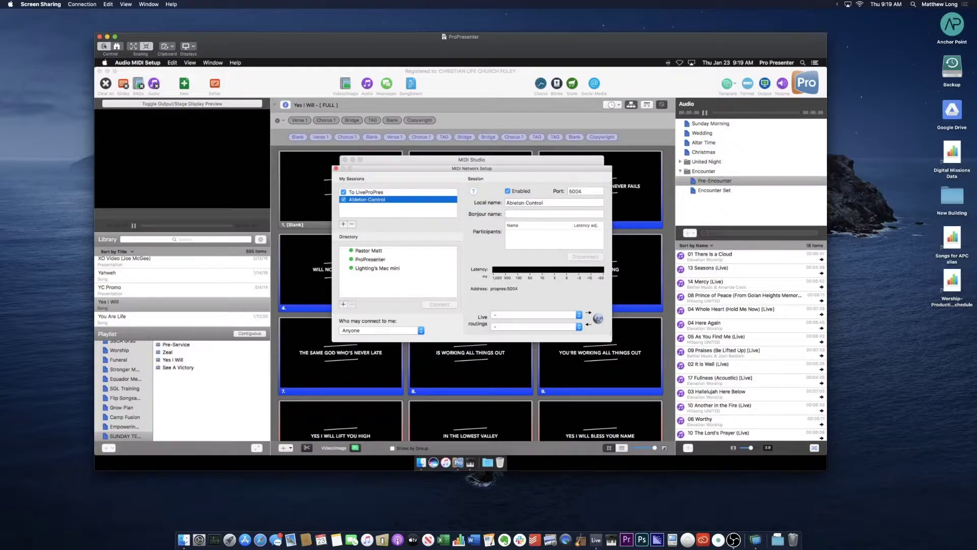
click(362, 192)
click(364, 199)
- Set who may connect to the ProPresenter computer's MIDI network to Anyone
click(399, 330)
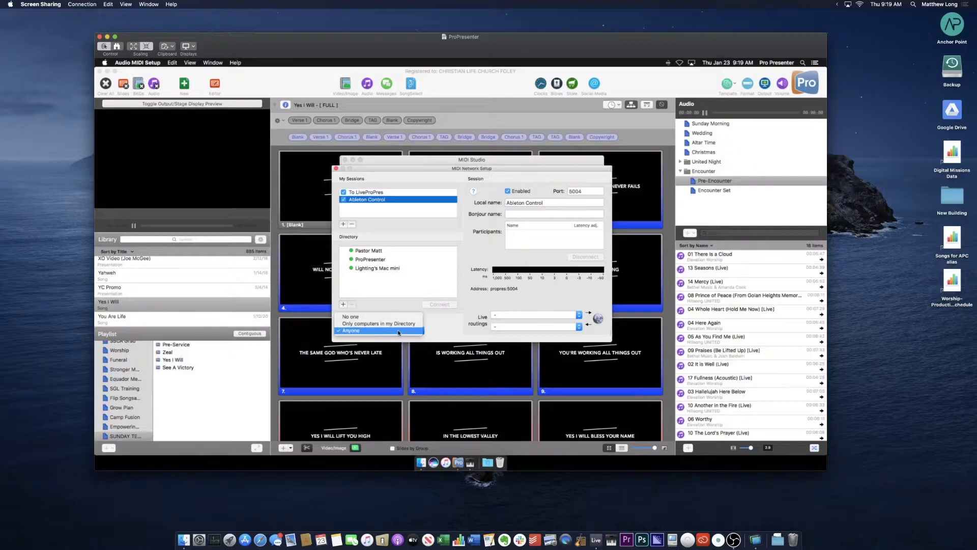
click(354, 331)
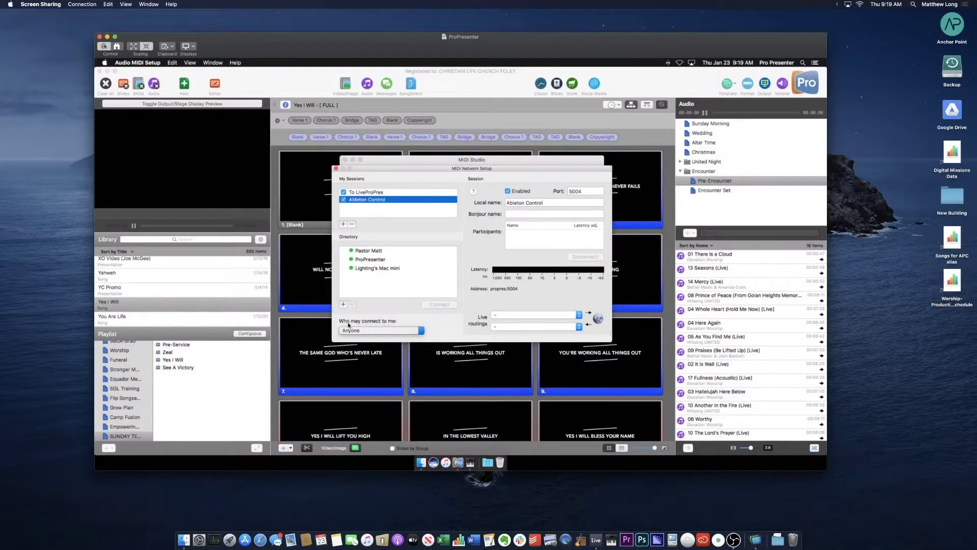
click(379, 331)
click(382, 331)
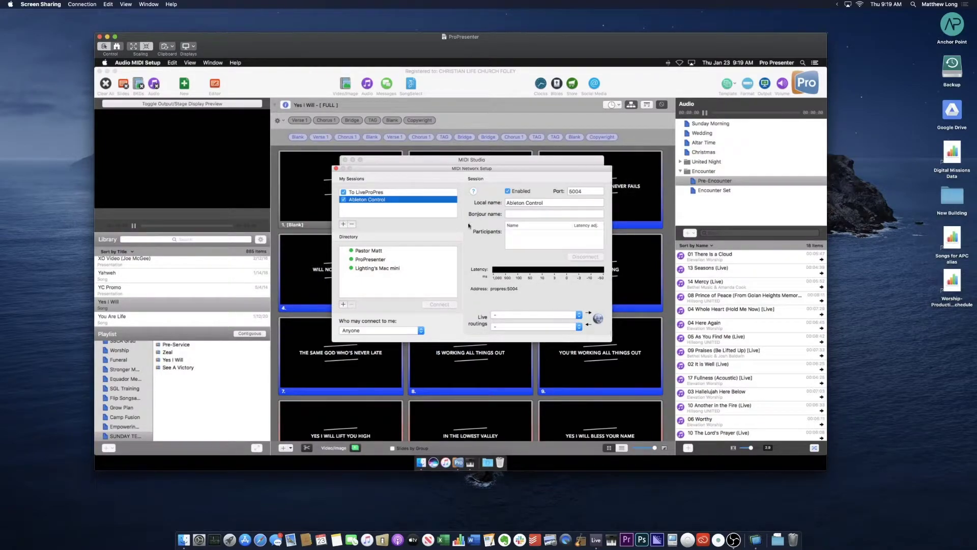
- Shrink the Screen Sharing window to a small preview and park it in the desktop's upper-left corner
drag(397, 46, 318, 37)
drag(745, 460, 351, 128)
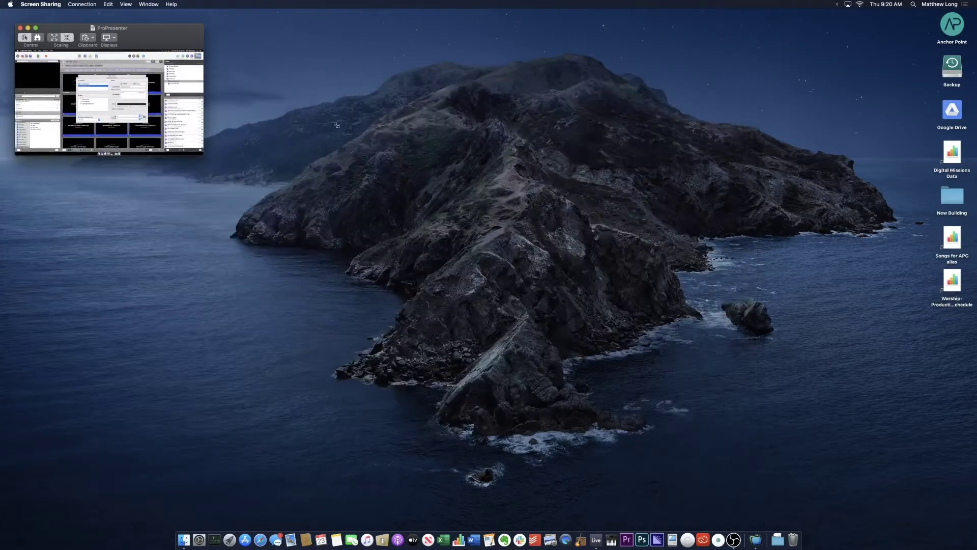
drag(146, 39, 134, 28)
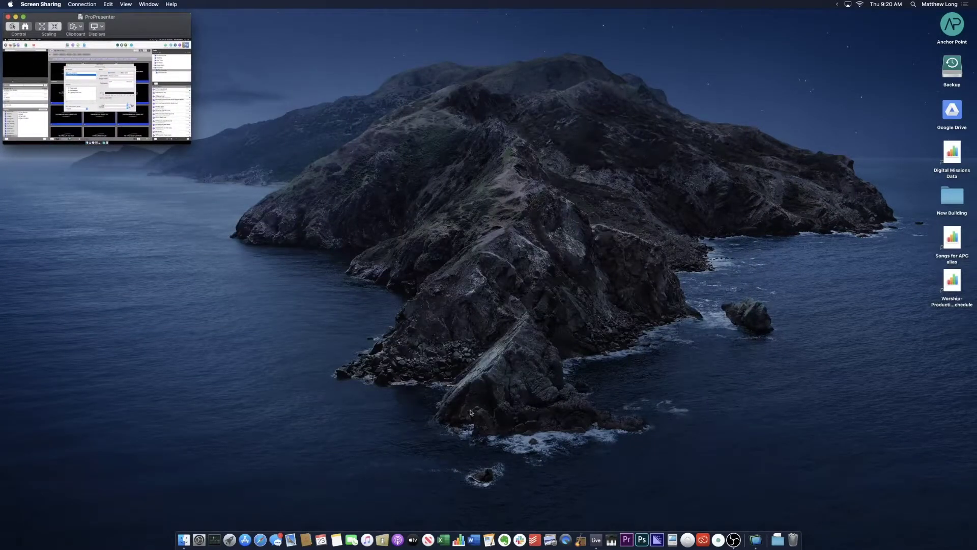
- Open Audio MIDI Setup on the Ableton computer and bring up the MIDI Studio window in front of Audio Devices
click(611, 542)
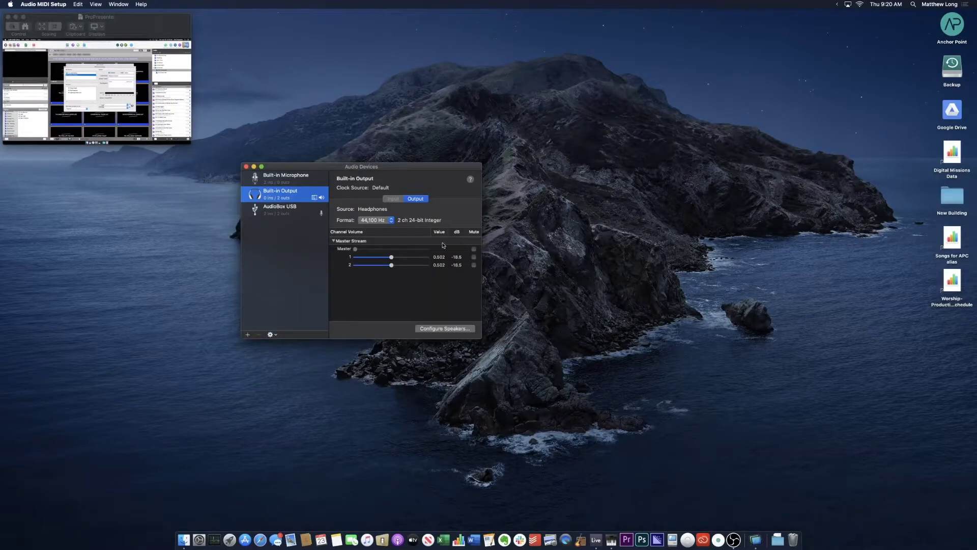
drag(326, 170, 428, 196)
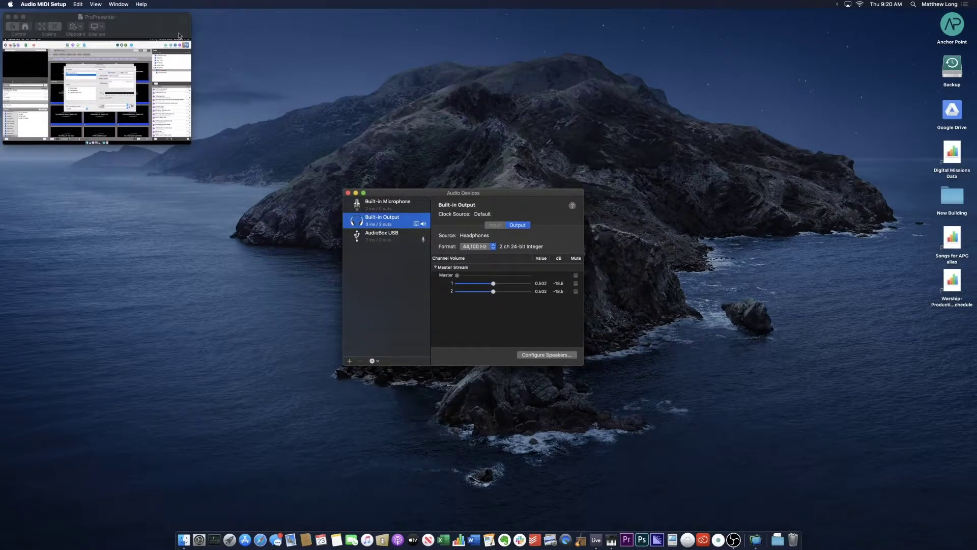
click(119, 4)
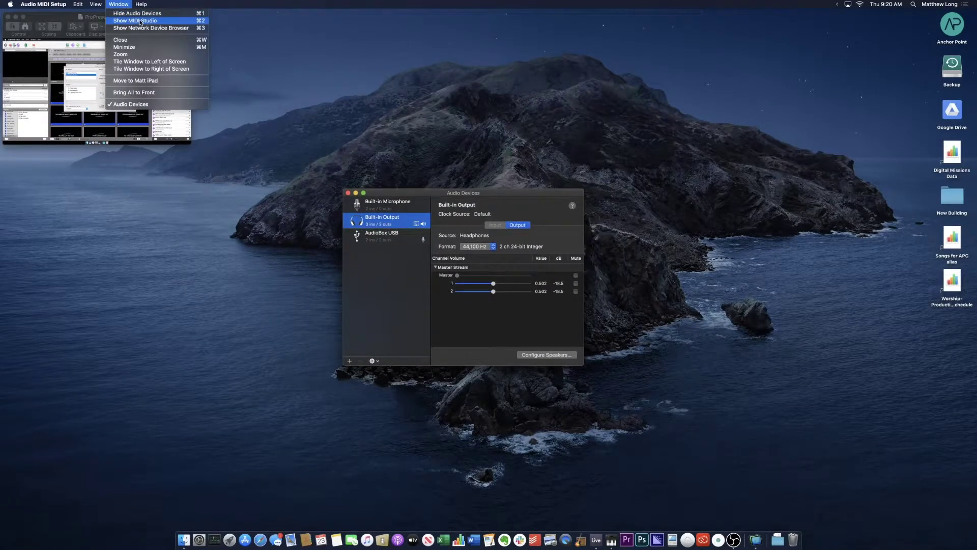
click(141, 21)
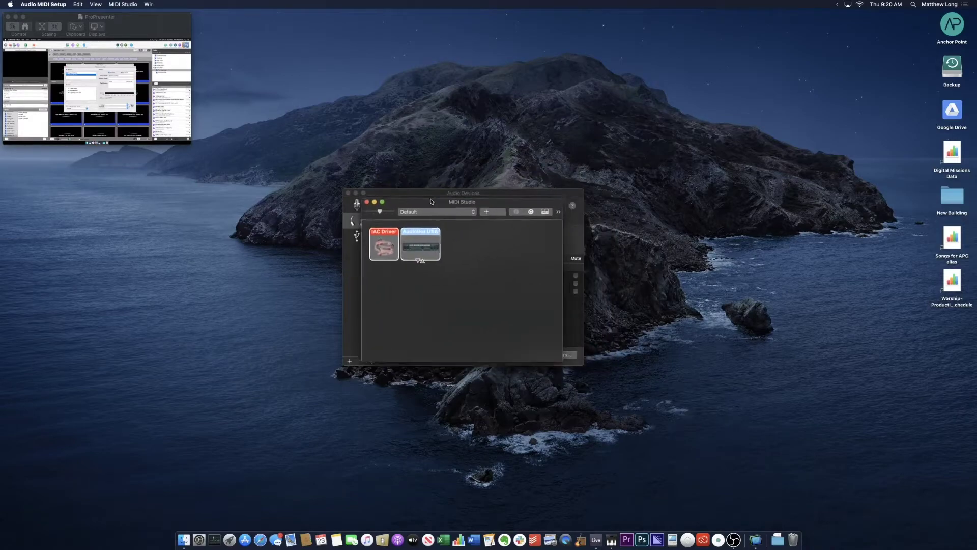
drag(430, 201, 425, 198)
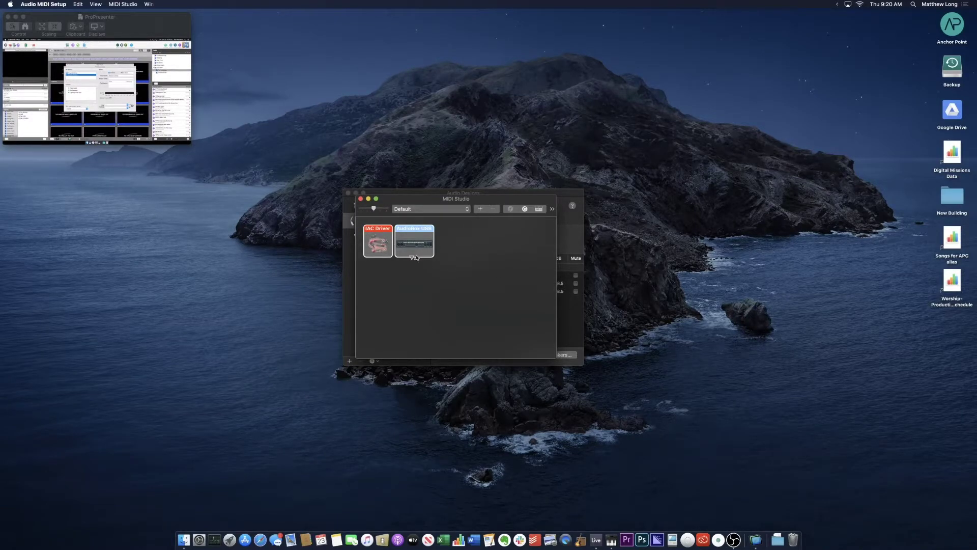
- Open the MIDI Network Setup from MIDI Studio and place its window in the middle of the desktop
click(552, 210)
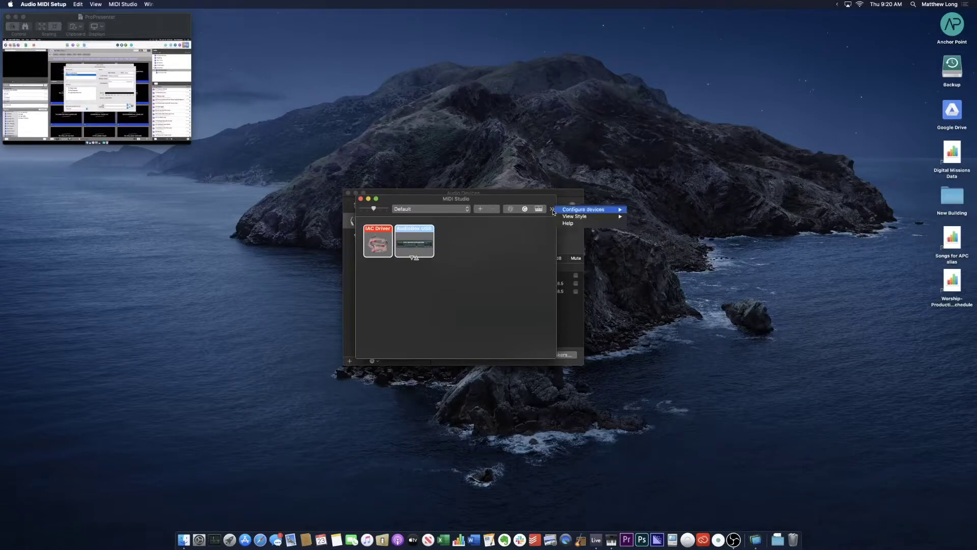
mouse_move(559, 211)
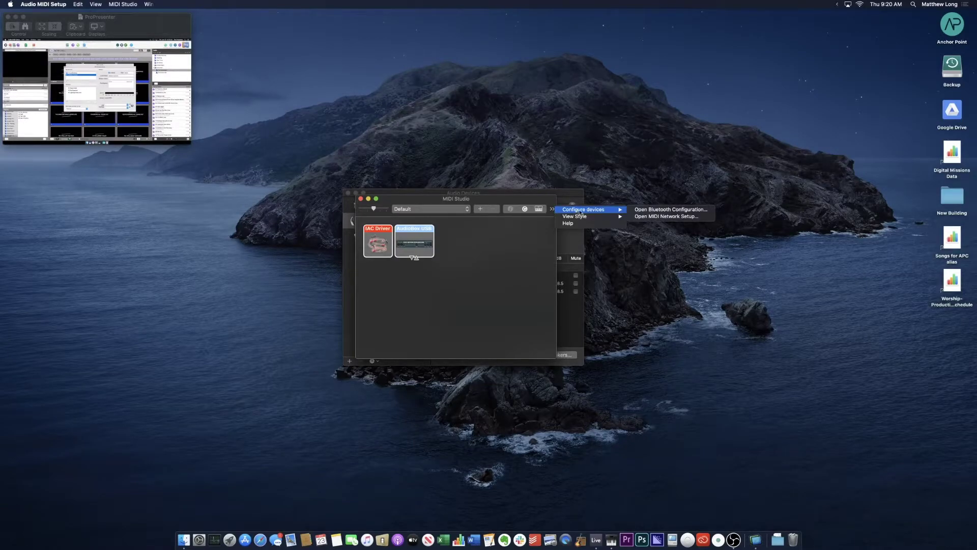
click(658, 217)
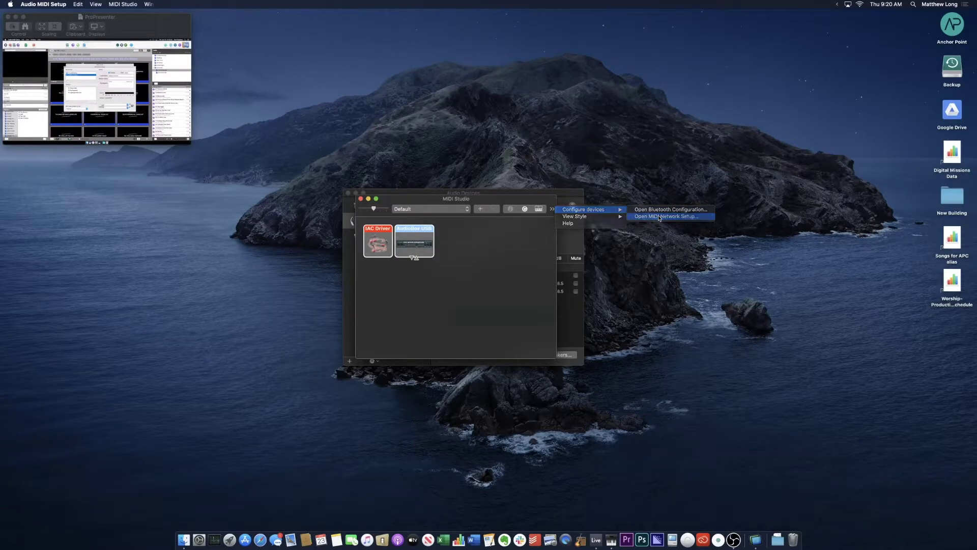
drag(369, 87, 491, 95)
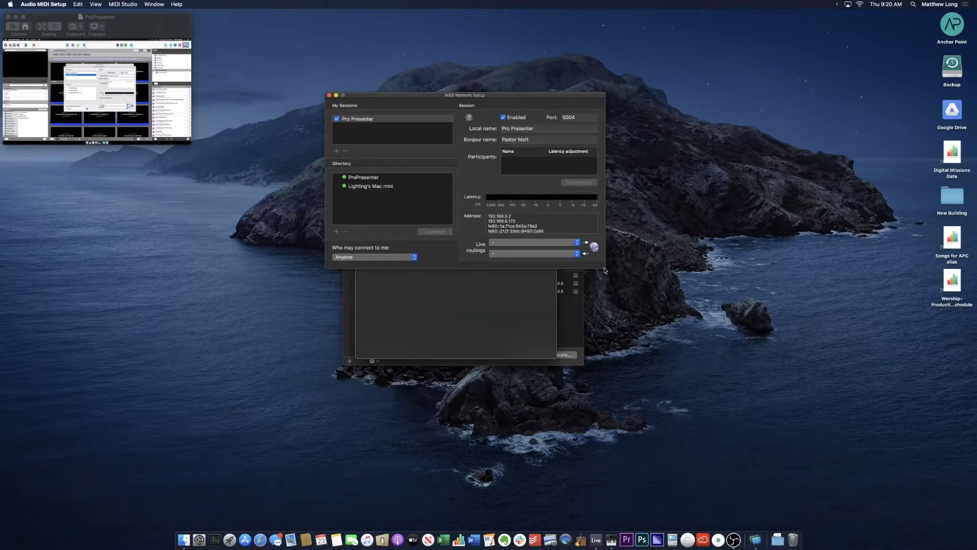
drag(495, 94, 485, 192)
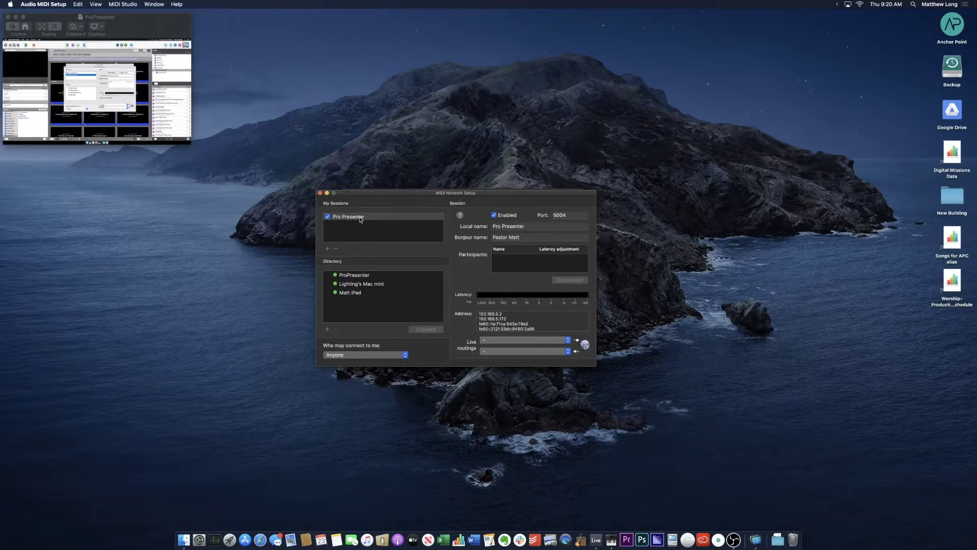
- Add a second session under My Sessions on the Ableton computer and remove it again
click(328, 249)
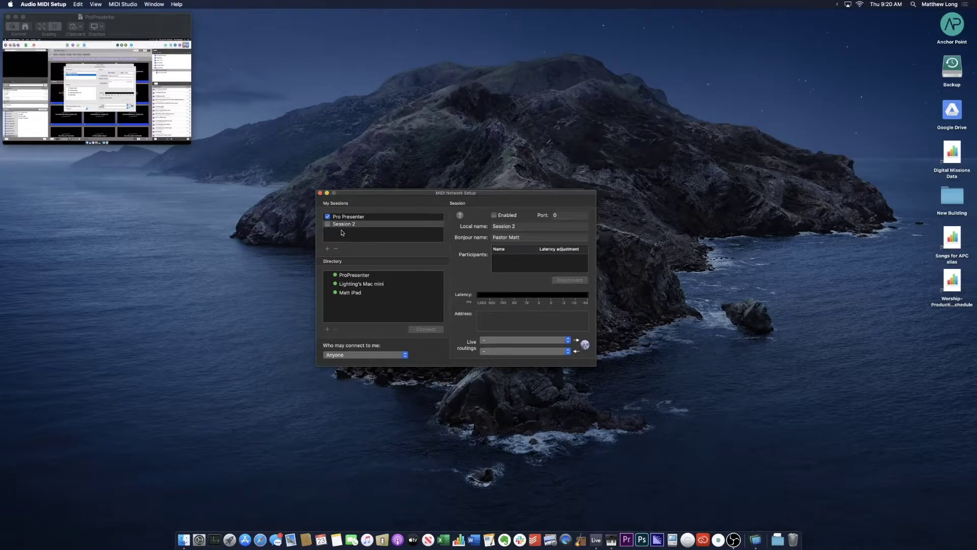
click(344, 228)
click(336, 249)
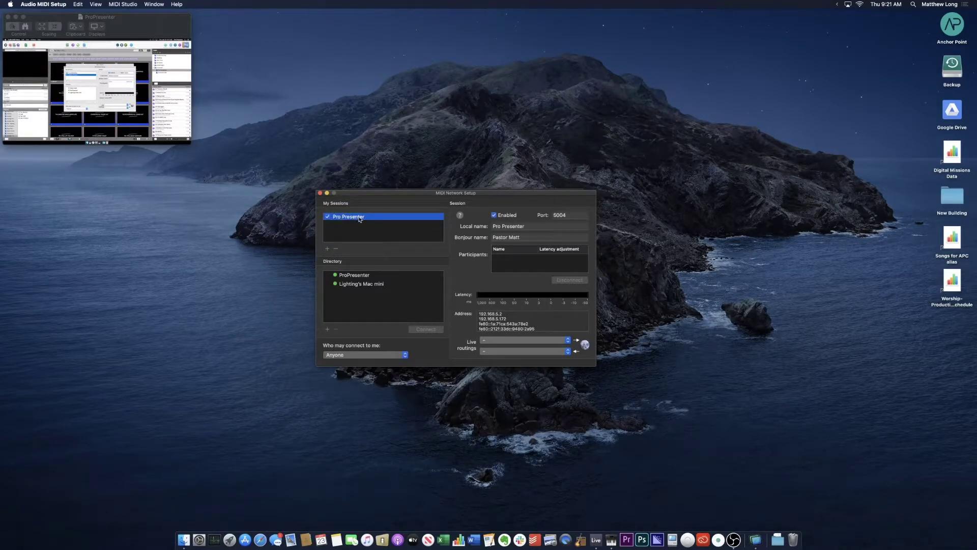
- Check the port and Bonjour name of the Pro Presenter session against the ProPresenter computer's session settings
double_click(572, 216)
drag(192, 144, 691, 454)
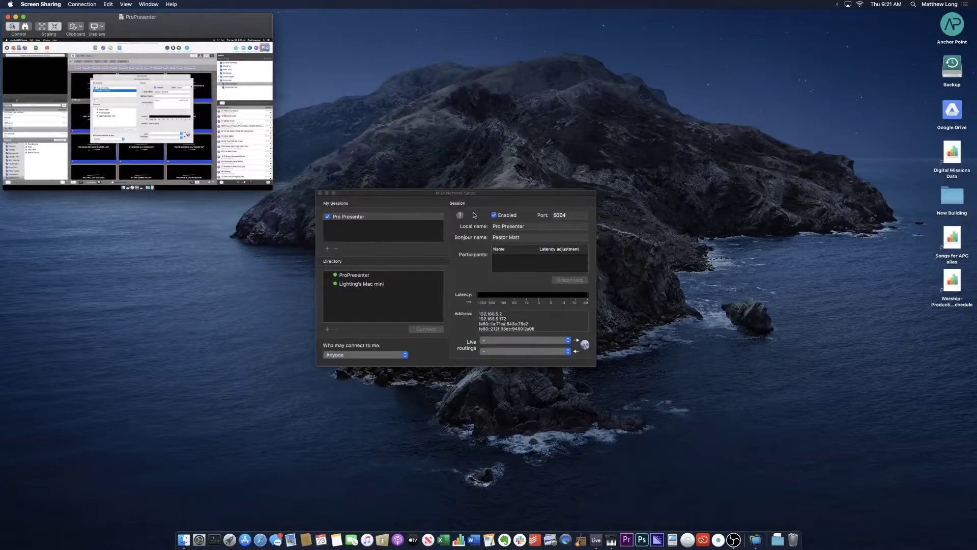
drag(478, 195, 521, 201)
drag(576, 243, 499, 239)
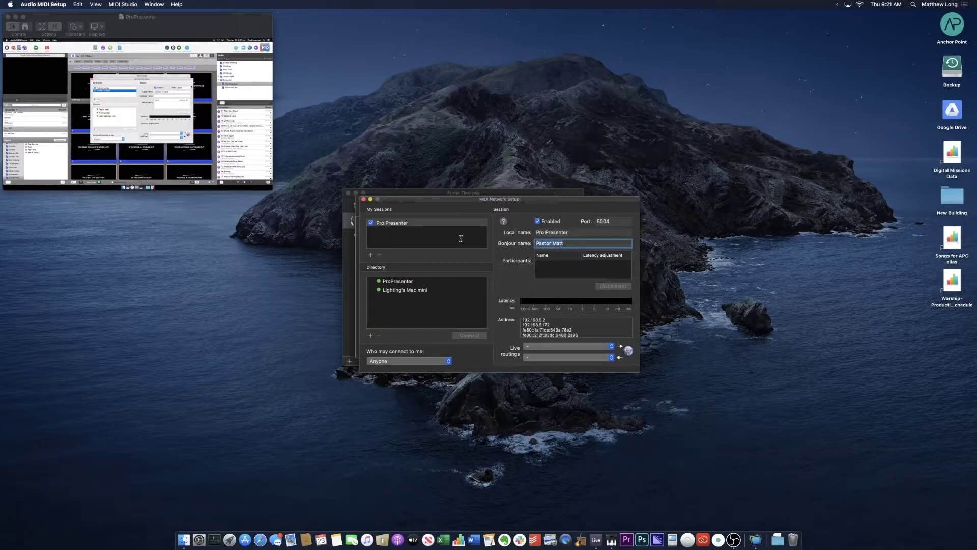
drag(414, 202, 440, 209)
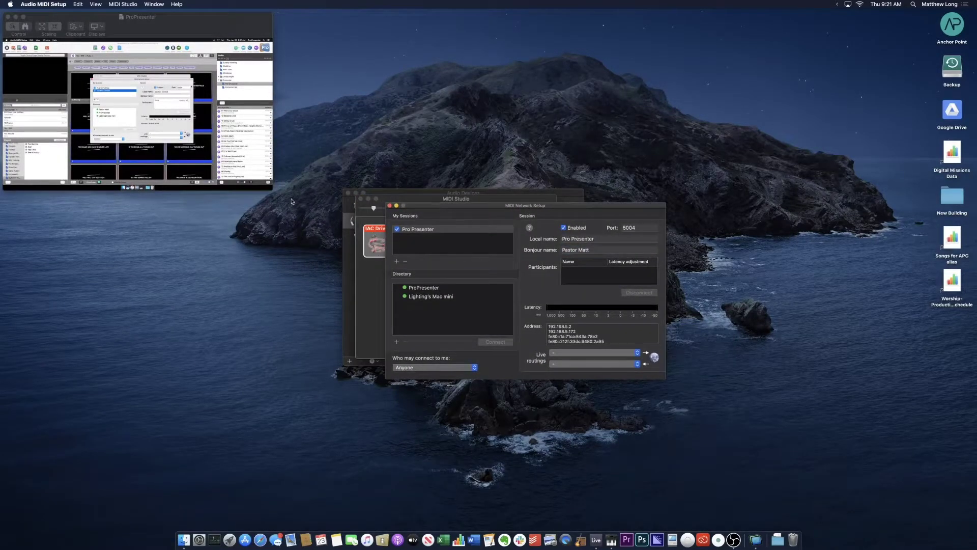
- Set the Bonjour name of the ProPresenter computer's Ableton Control session to Pro Presenter, then shrink the Screen Sharing window to a preview
drag(274, 192, 798, 441)
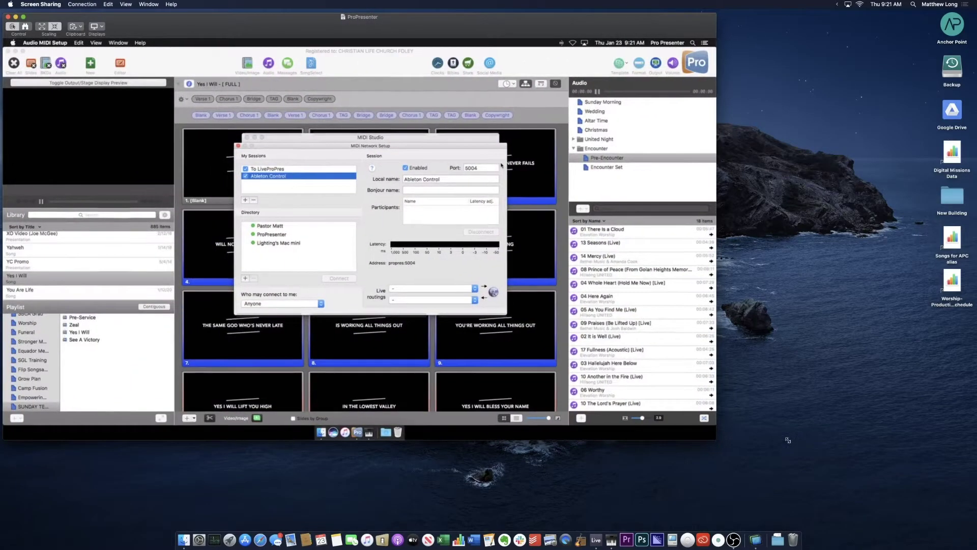
click(407, 187)
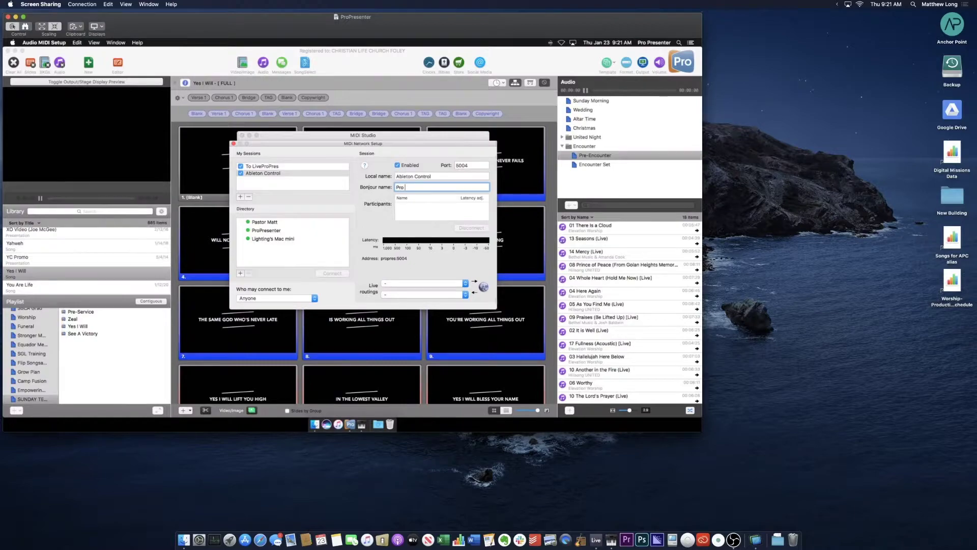
text(Pro Presenter)
drag(697, 430, 290, 200)
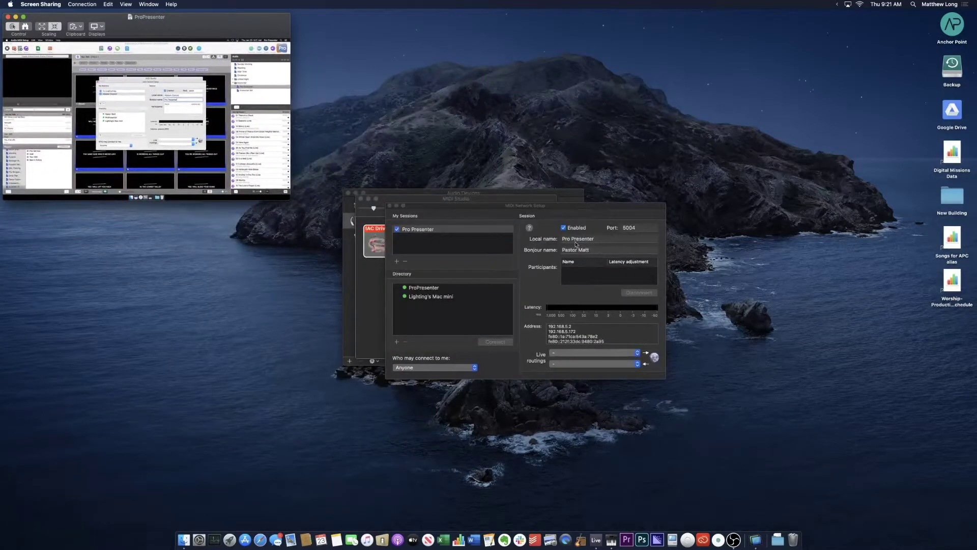
- Enlarge the Screen Sharing window and connect the Ableton Control session to the Ableton computer's directory entry
drag(564, 209, 491, 182)
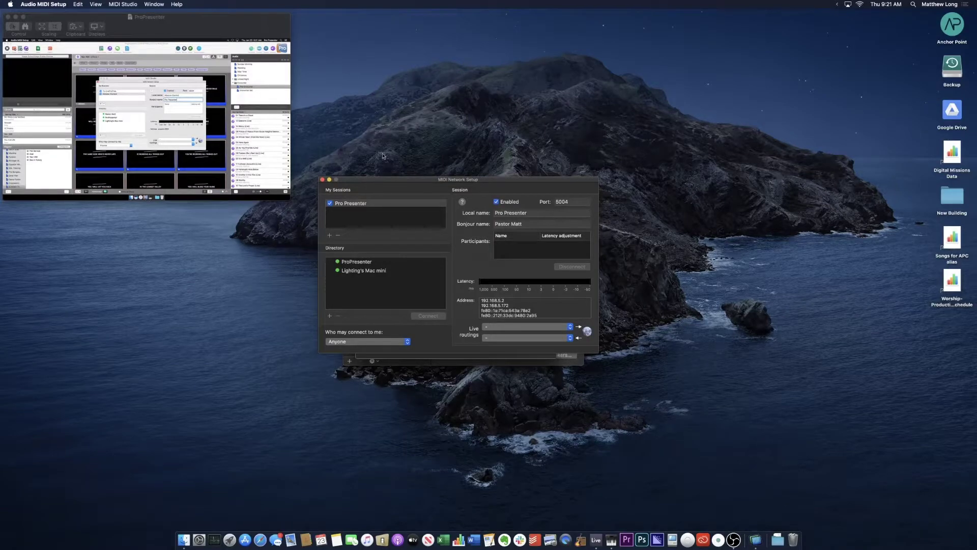
click(212, 13)
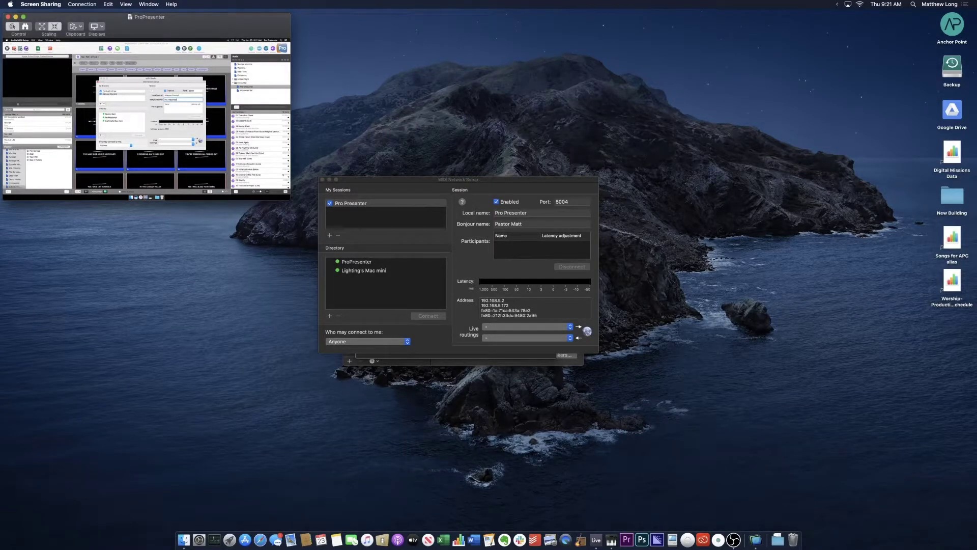
drag(289, 201, 735, 450)
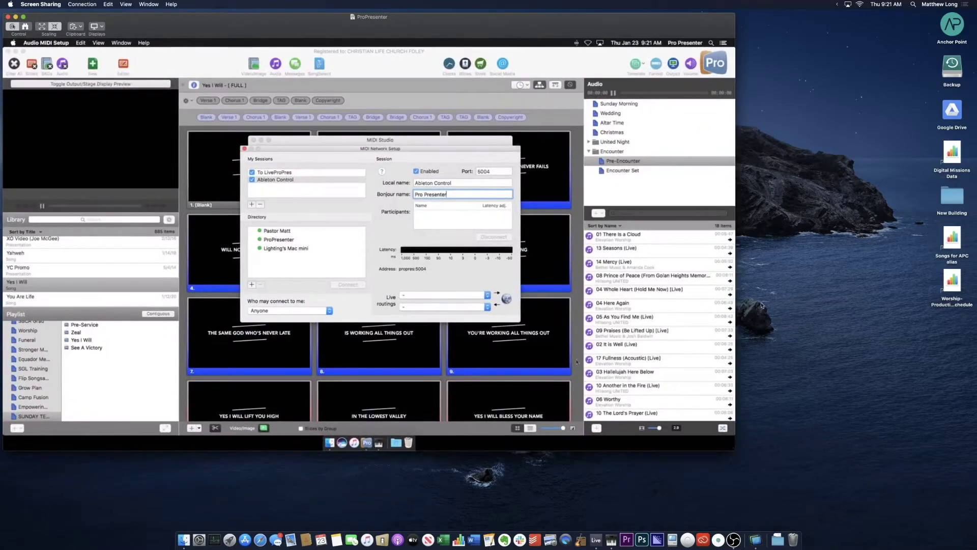
click(285, 180)
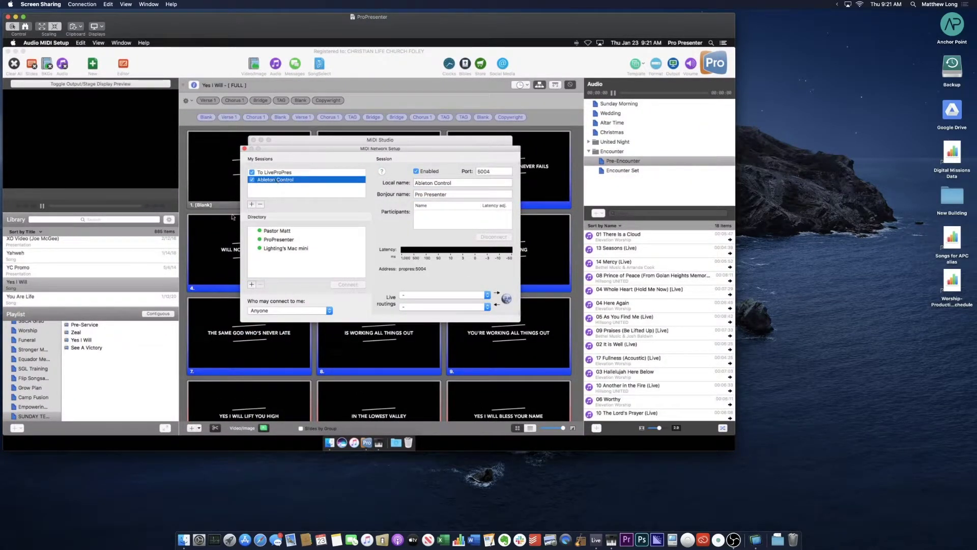
click(274, 231)
click(348, 284)
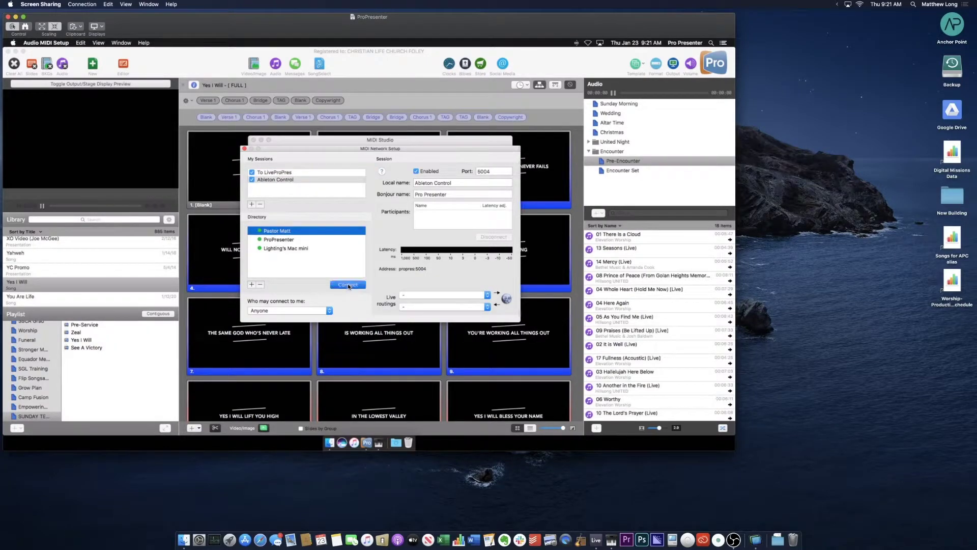
click(273, 181)
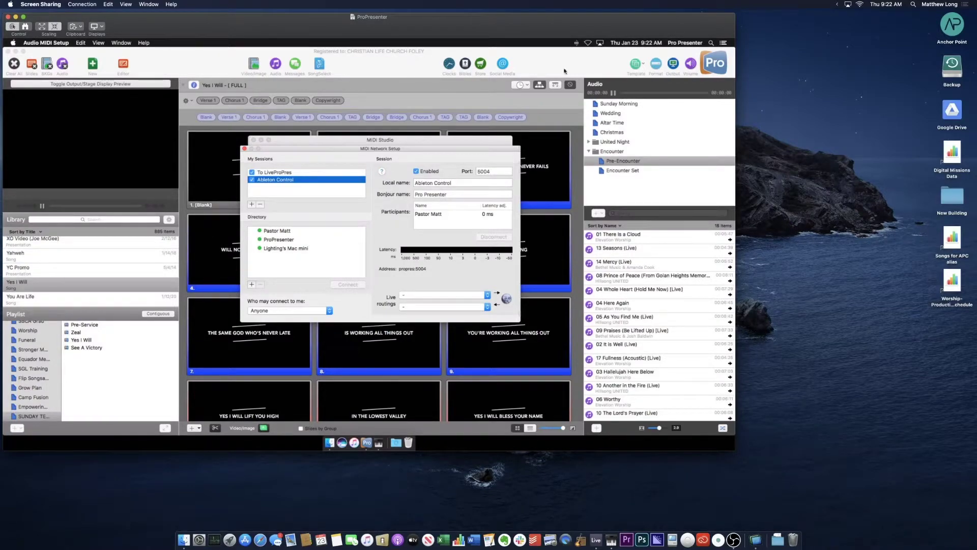
- Shrink the Screen Sharing window to a small preview and close the MIDI setup windows on the Ableton computer
drag(733, 448, 815, 448)
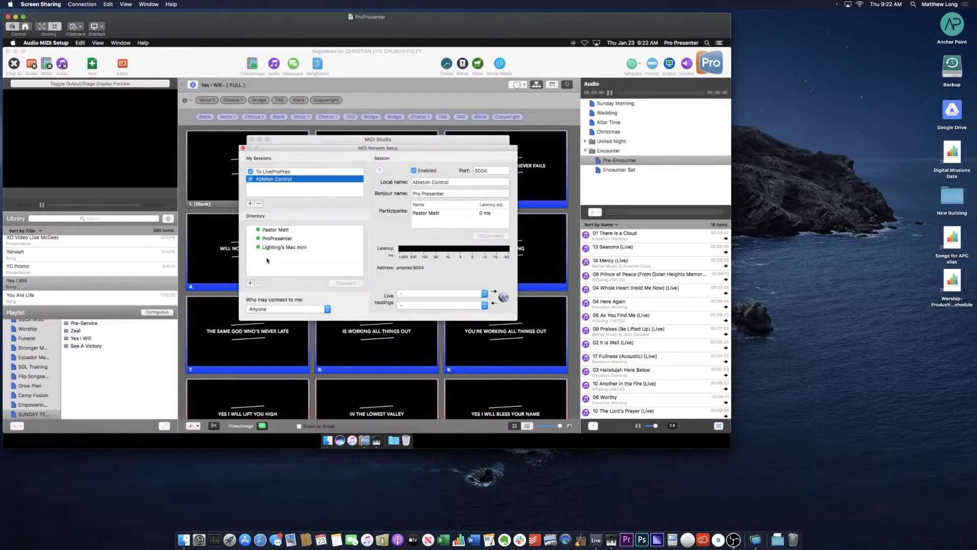
drag(729, 444, 342, 164)
click(345, 188)
click(323, 180)
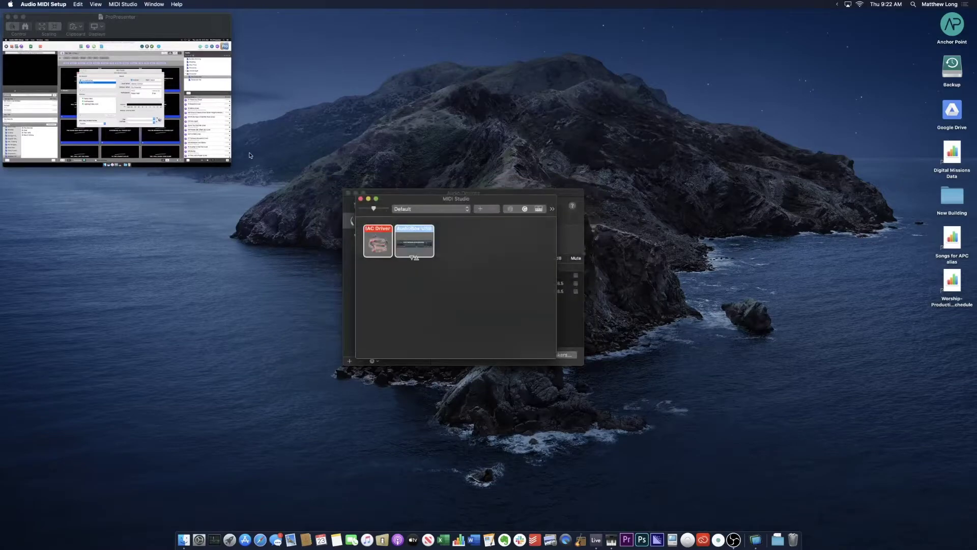
click(360, 199)
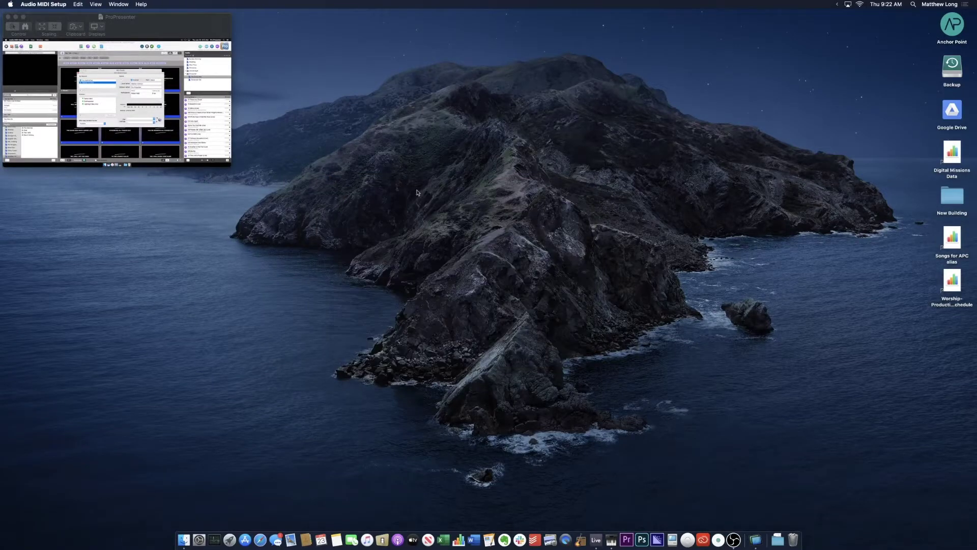
- Switch to Ableton Live and review the Track, Sync and Remote settings of the MIDI ports in the Link MIDI preferences
key(ctrl+Right)
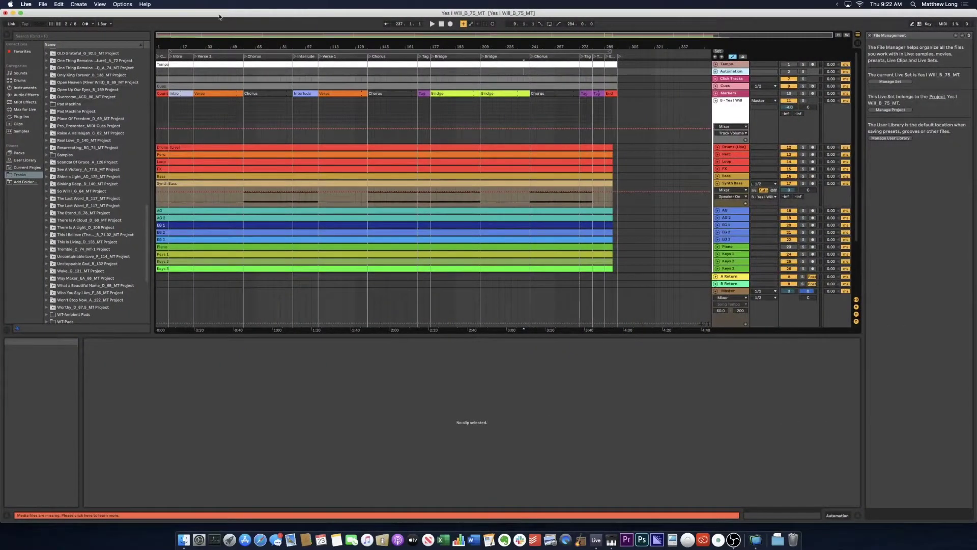
click(26, 4)
click(34, 26)
click(412, 196)
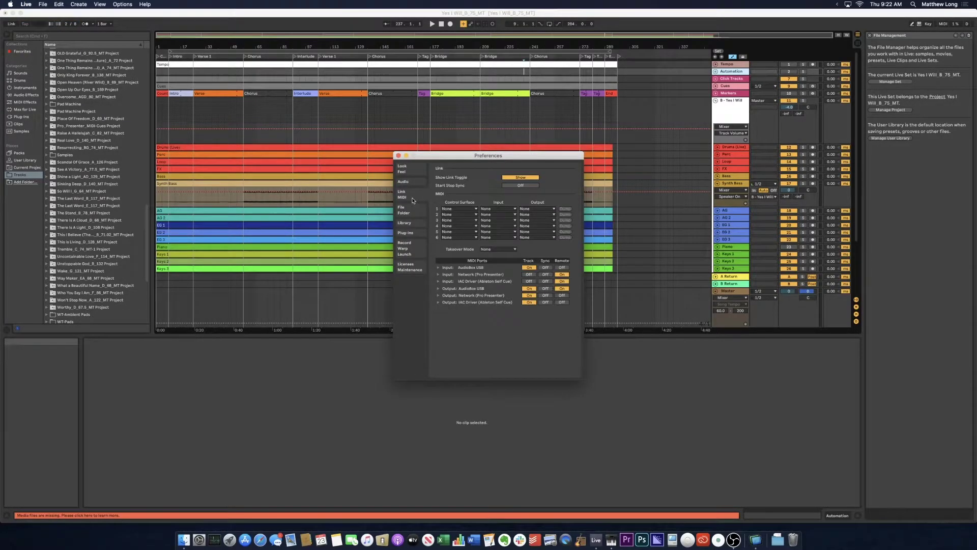
drag(445, 158, 389, 145)
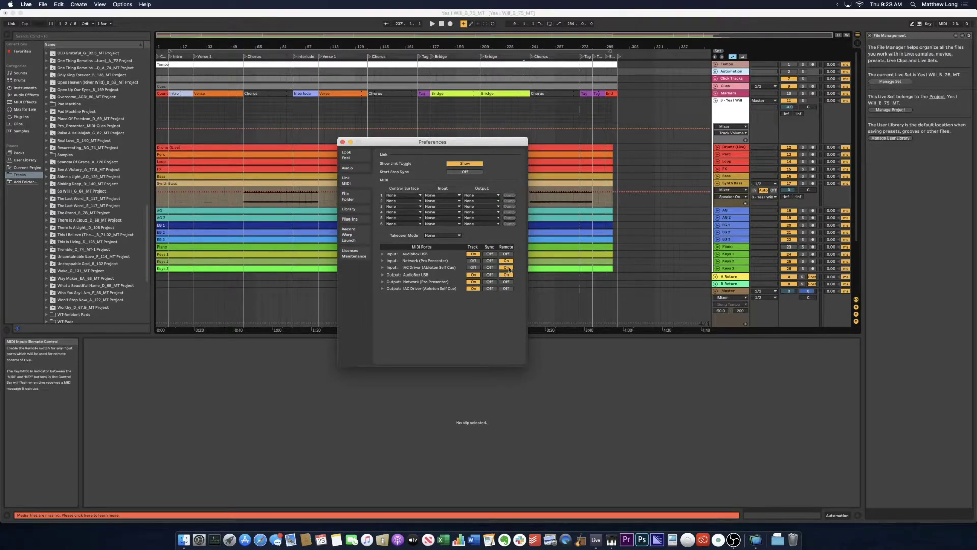
click(342, 142)
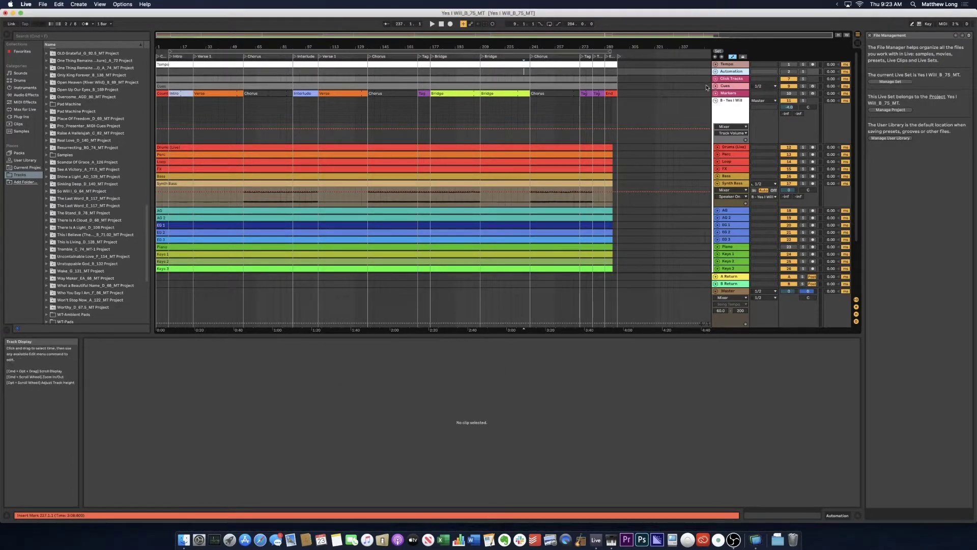
- Unfold the Automation group and the Pro Present track, and set the track's MIDI output to Network (Pro Presenter)
click(715, 72)
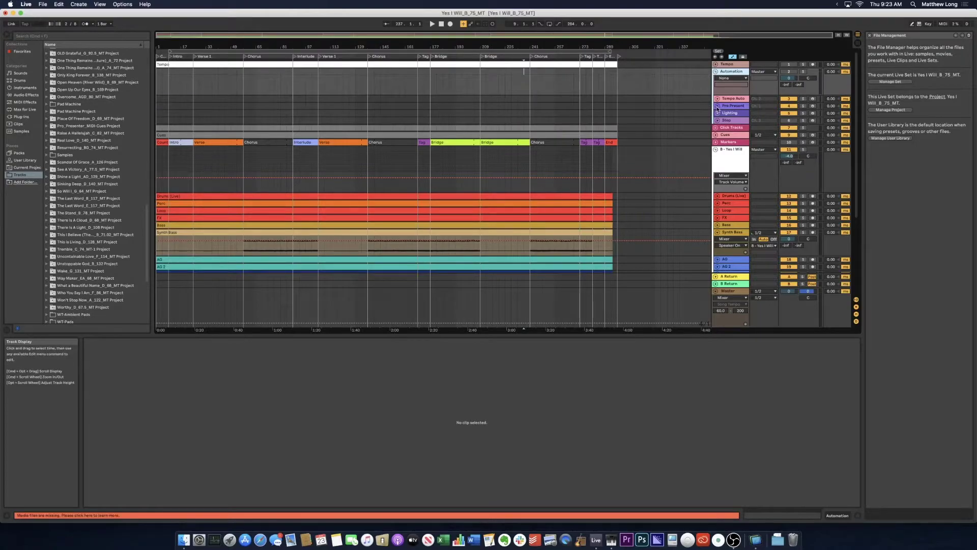
click(717, 106)
click(769, 125)
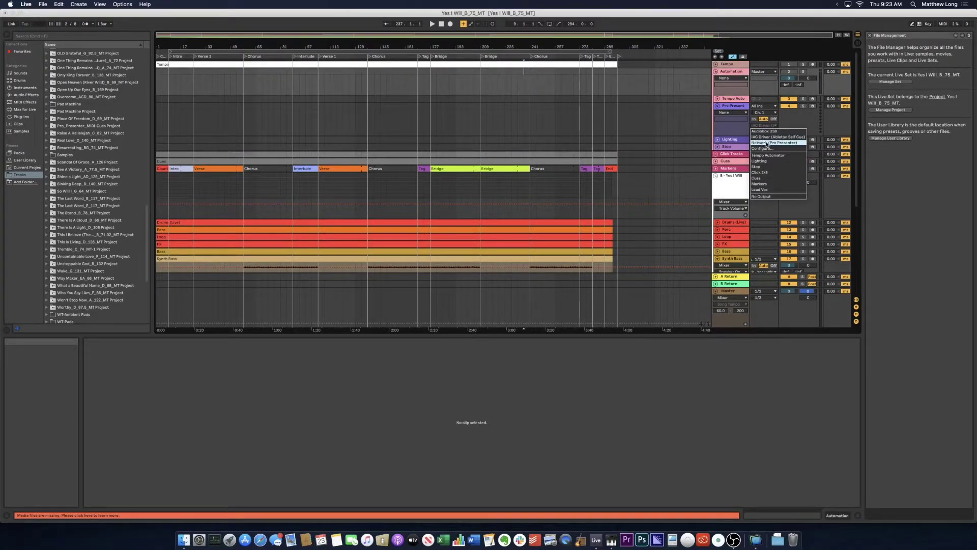
click(763, 144)
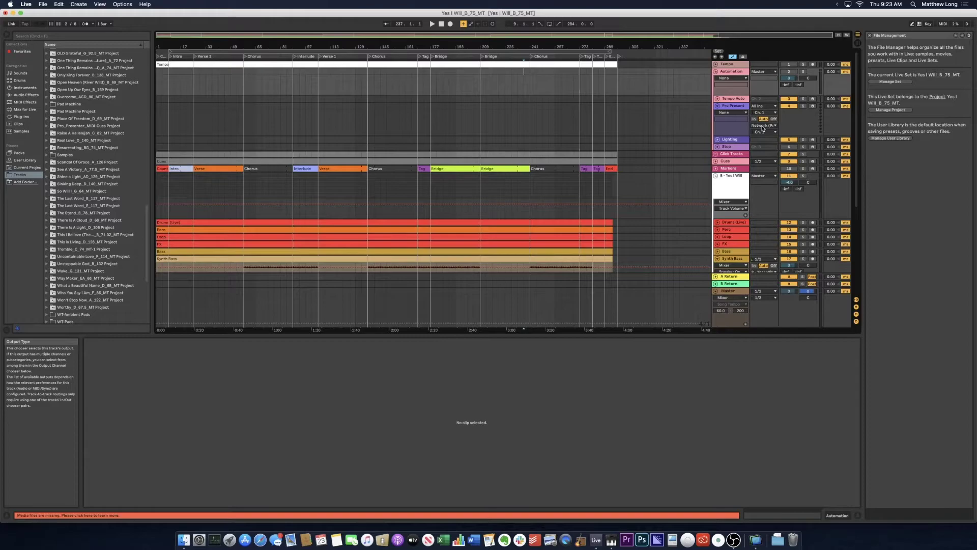
click(763, 126)
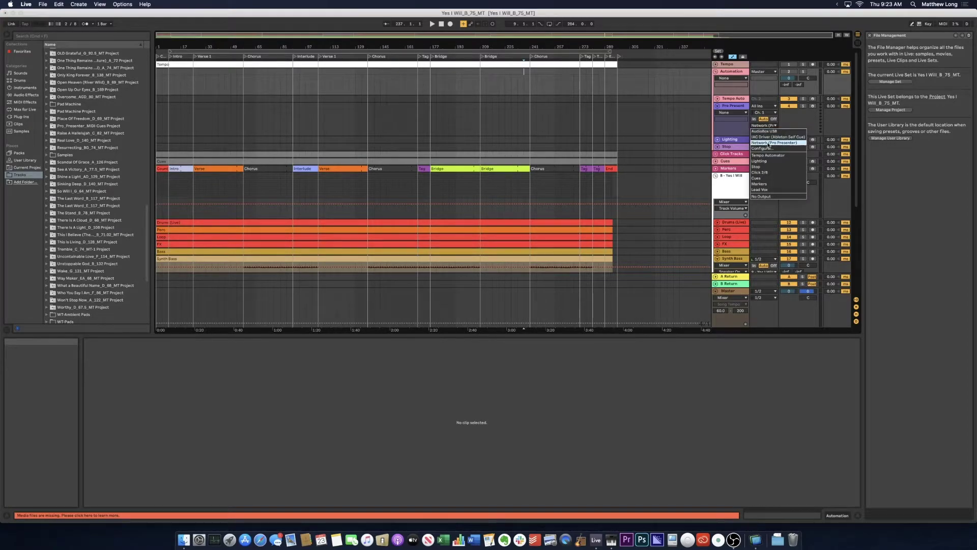
click(782, 143)
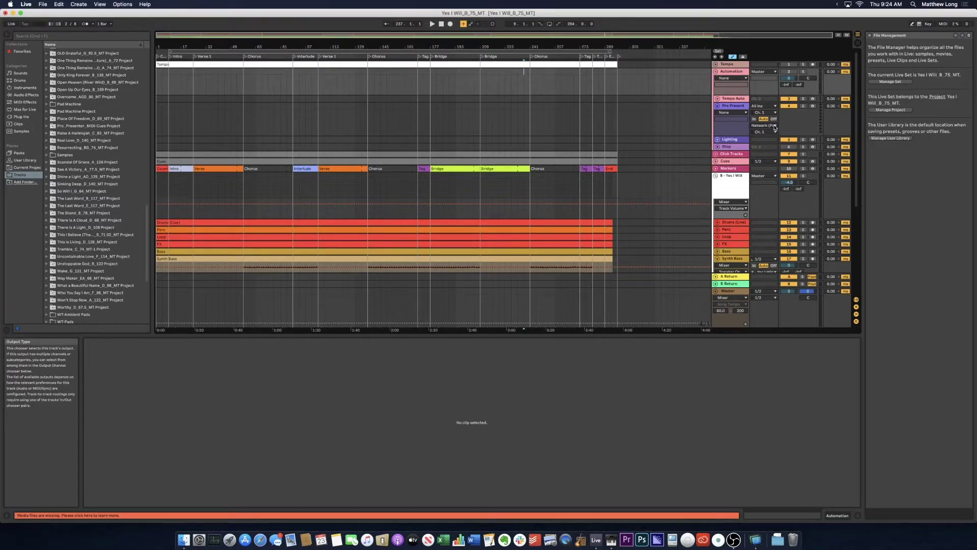
click(774, 126)
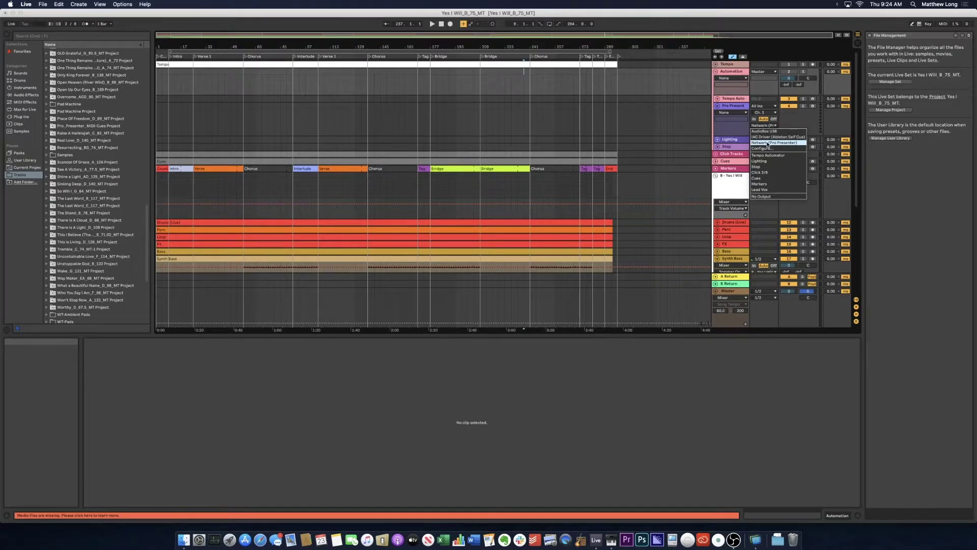
click(776, 126)
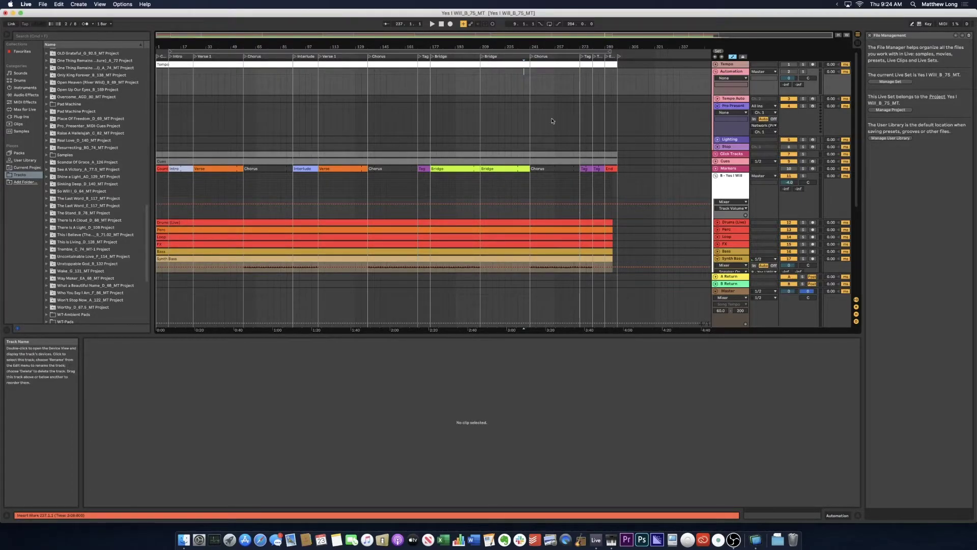
- Narrow the Live window and enlarge the ProPresenter Screen Sharing window so that both are visible side by side
mouse_move(198, 34)
mouse_down()
mouse_move(197, 46)
mouse_move(197, 34)
mouse_up()
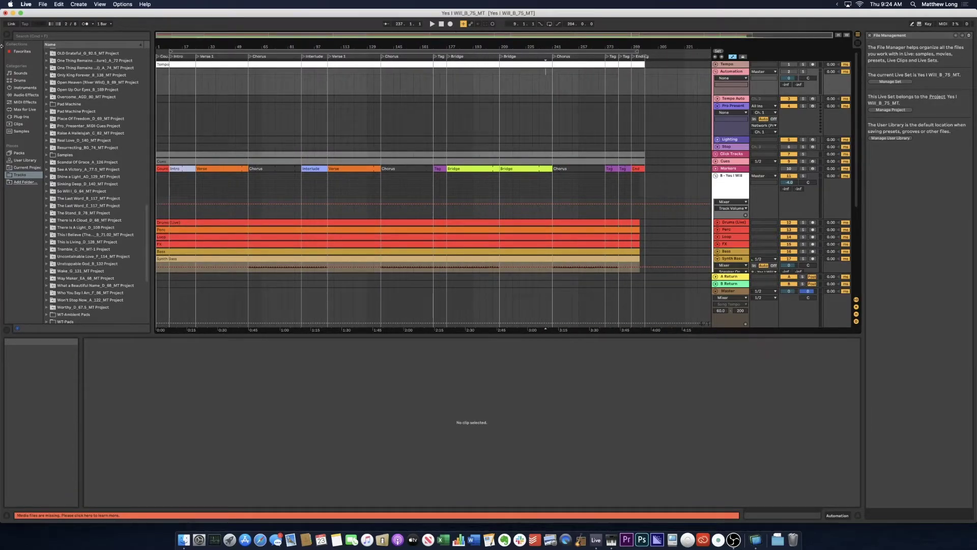
drag(2, 46, 167, 51)
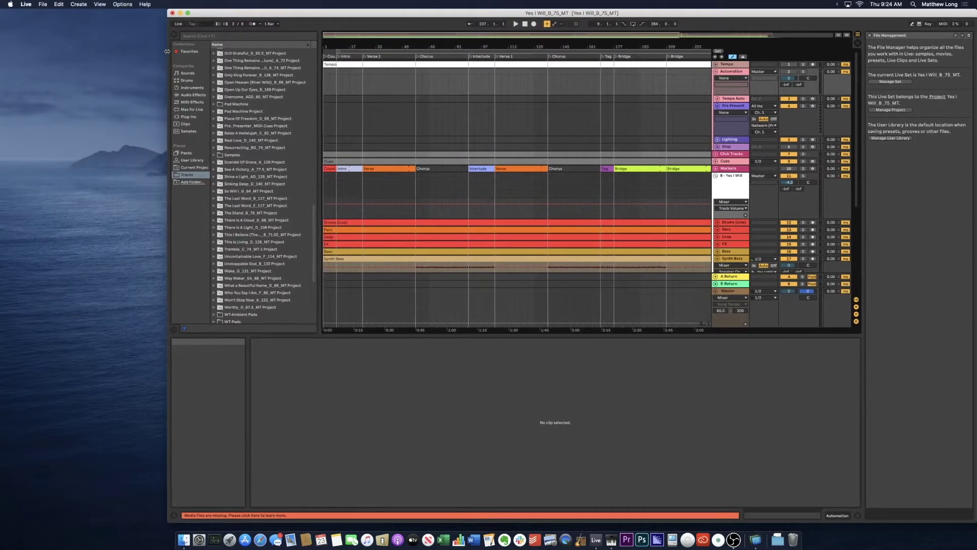
click(753, 540)
key(ctrl+Up)
drag(239, 163, 525, 28)
click(525, 28)
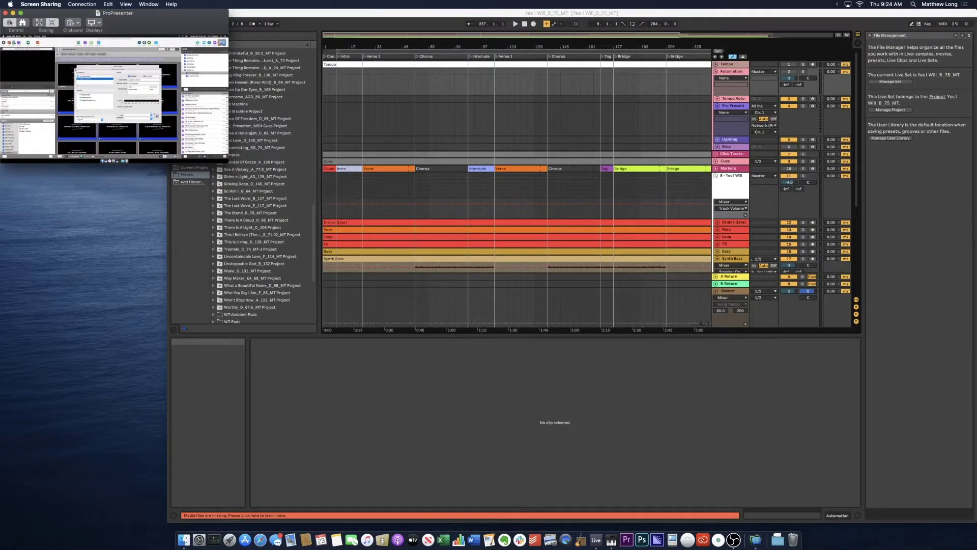
drag(231, 165, 433, 277)
click(462, 12)
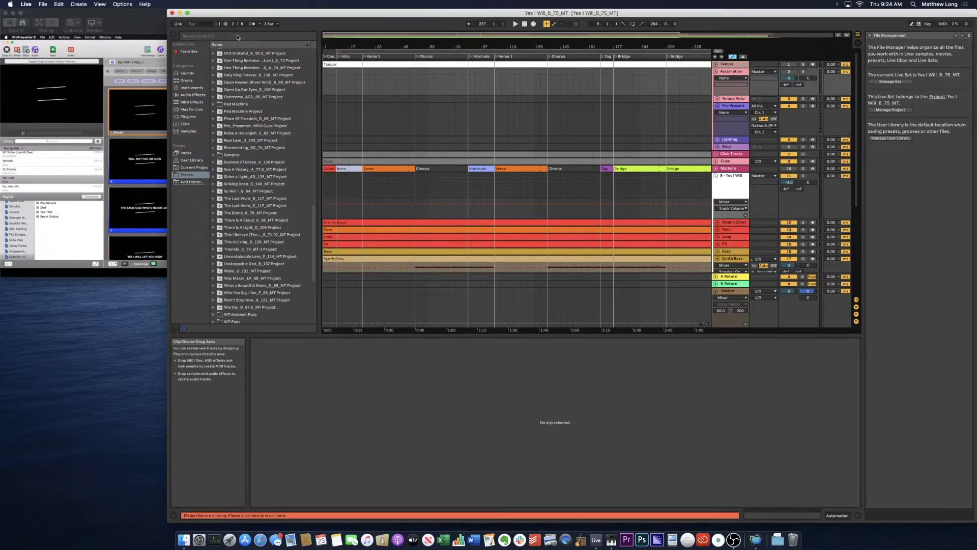
drag(168, 38, 398, 39)
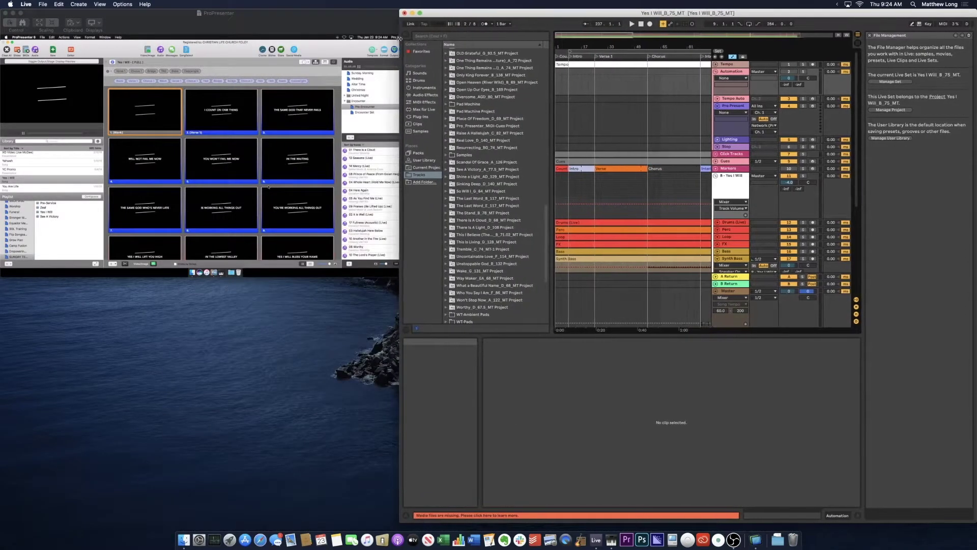
- Hide the In/Out, return track and mixer sections of Live's Arrangement View
click(856, 299)
click(857, 306)
click(857, 314)
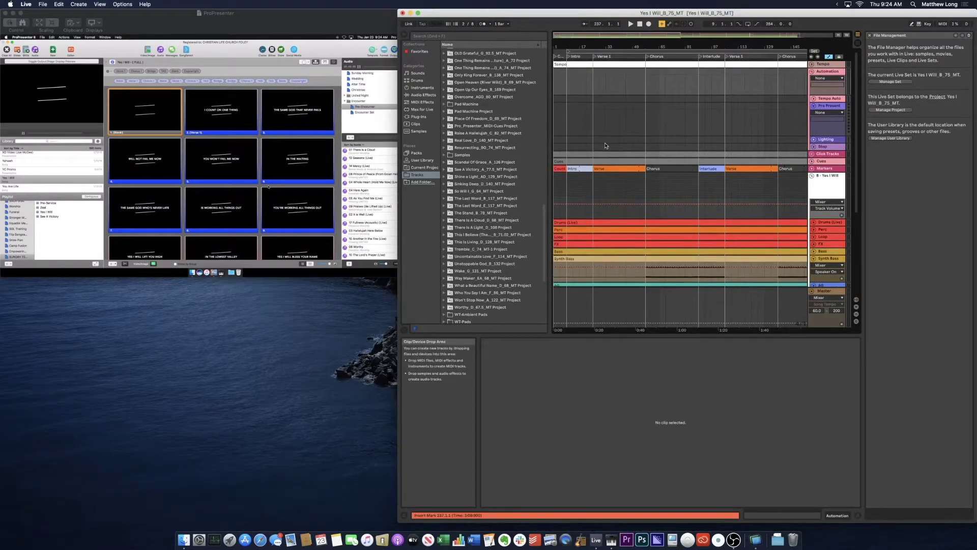
- Expand Pro_Presenter_MIDI-Cues.als within its project in the Live browser and look through the clips of its Select Playlist track
scroll(484, 214, up, 5)
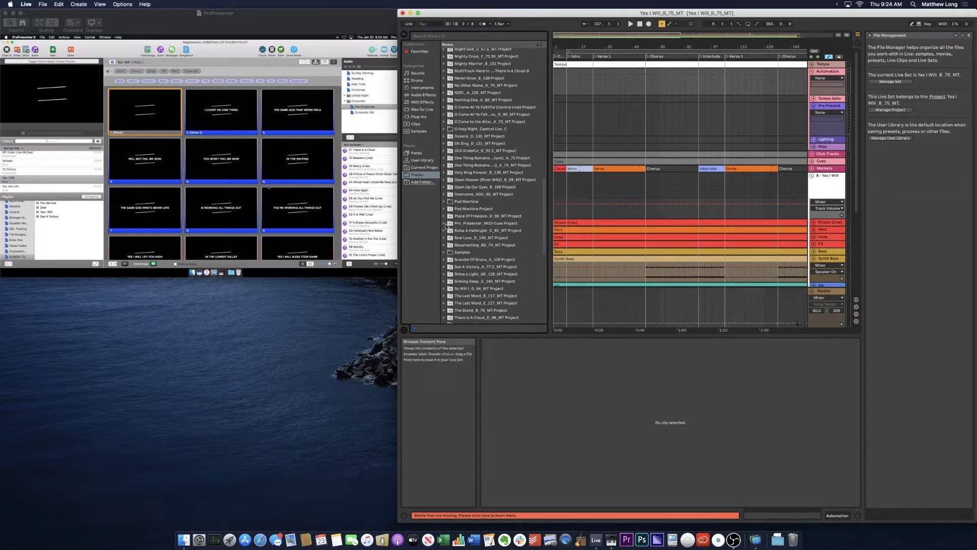
click(445, 224)
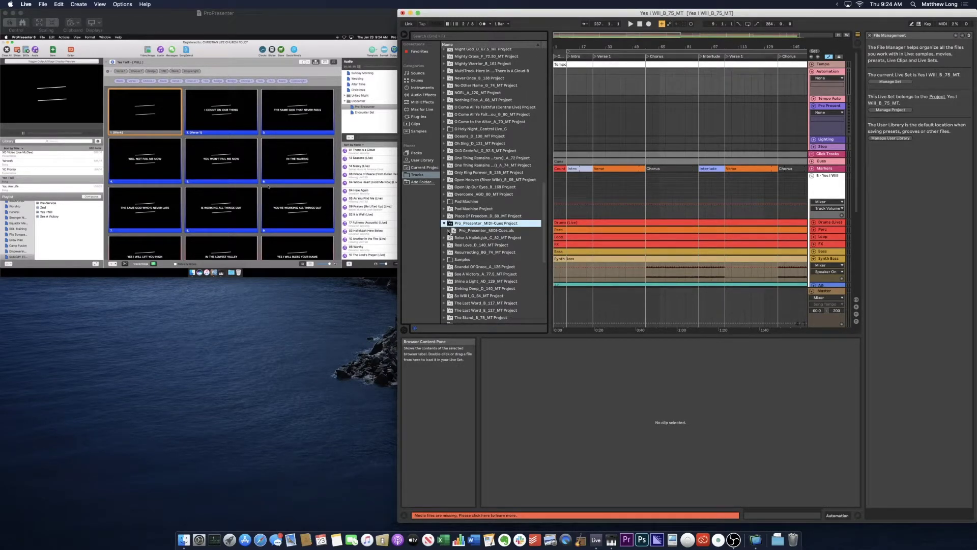
click(448, 231)
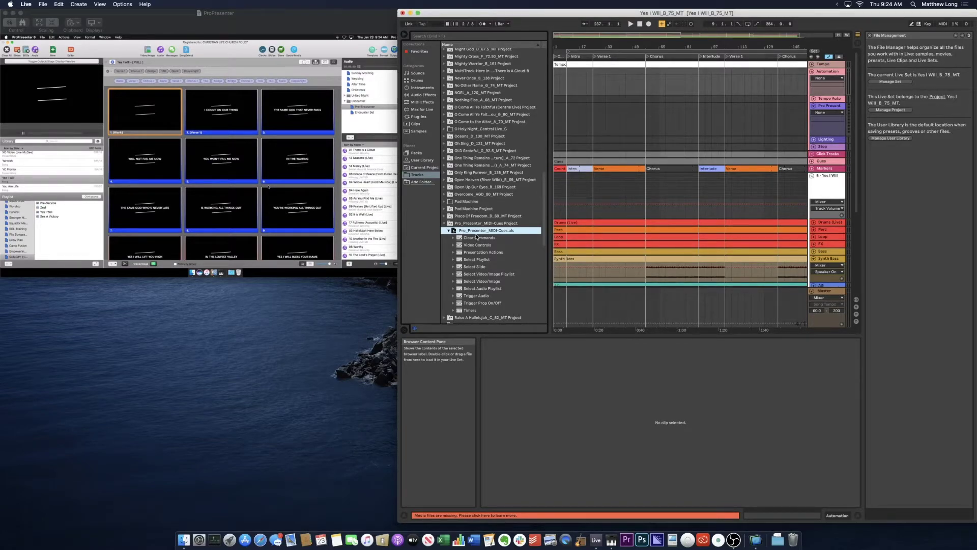
click(453, 259)
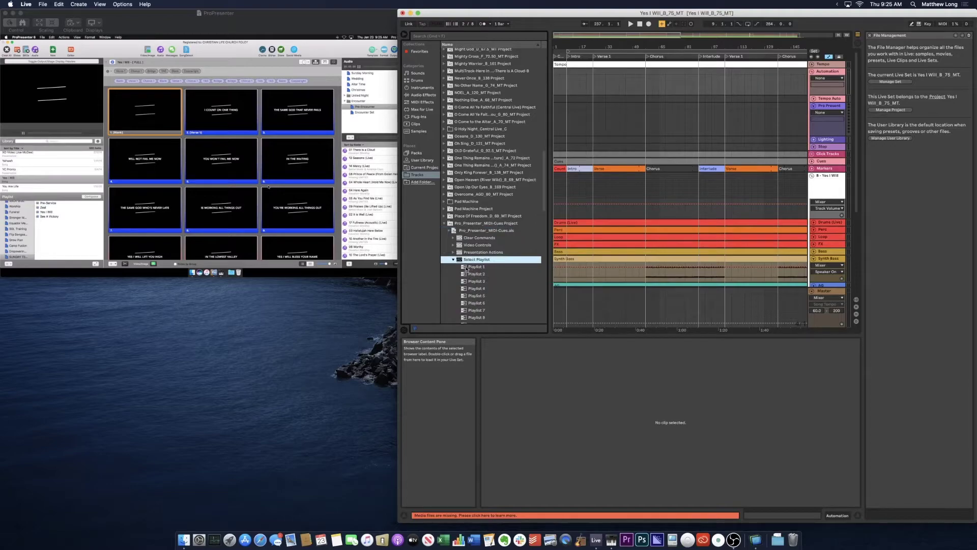
scroll(476, 272, down, 10)
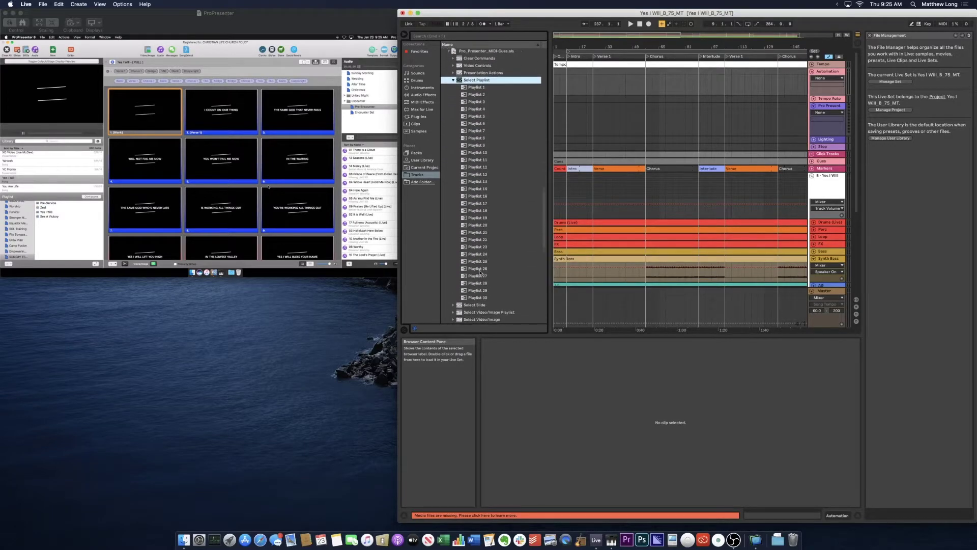
scroll(479, 275, up, 3)
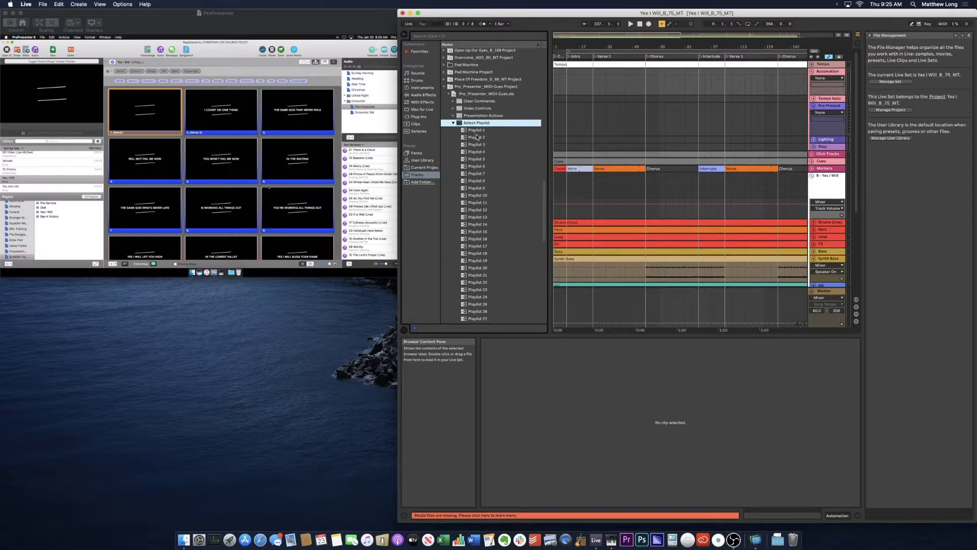
- Enlarge and reposition the Screen Sharing window, then open ProPresenter's Communications preferences
click(261, 20)
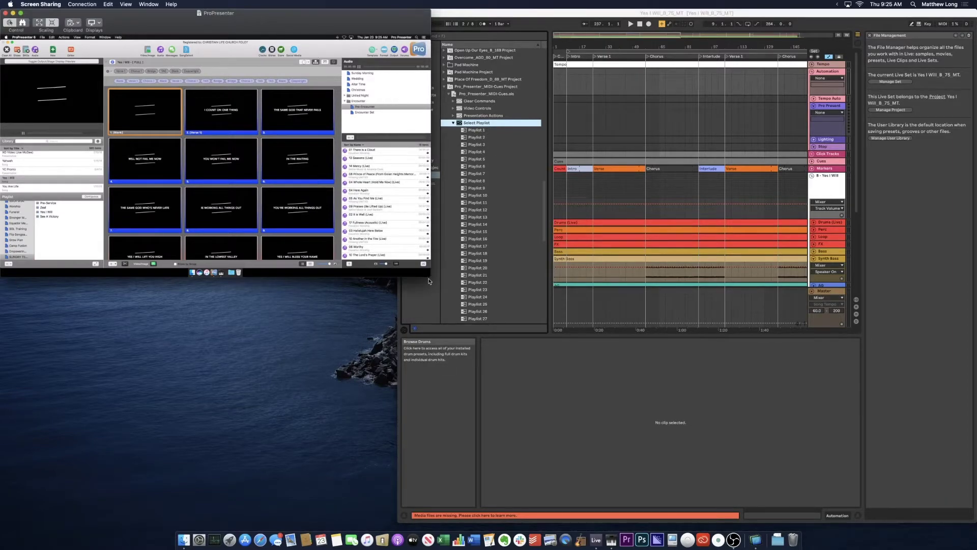
drag(398, 278, 680, 407)
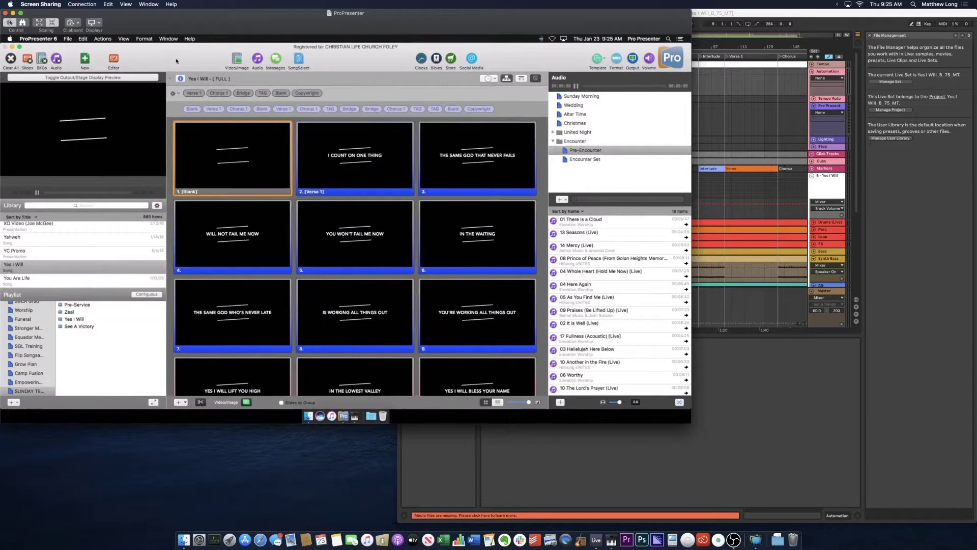
drag(194, 27, 299, 64)
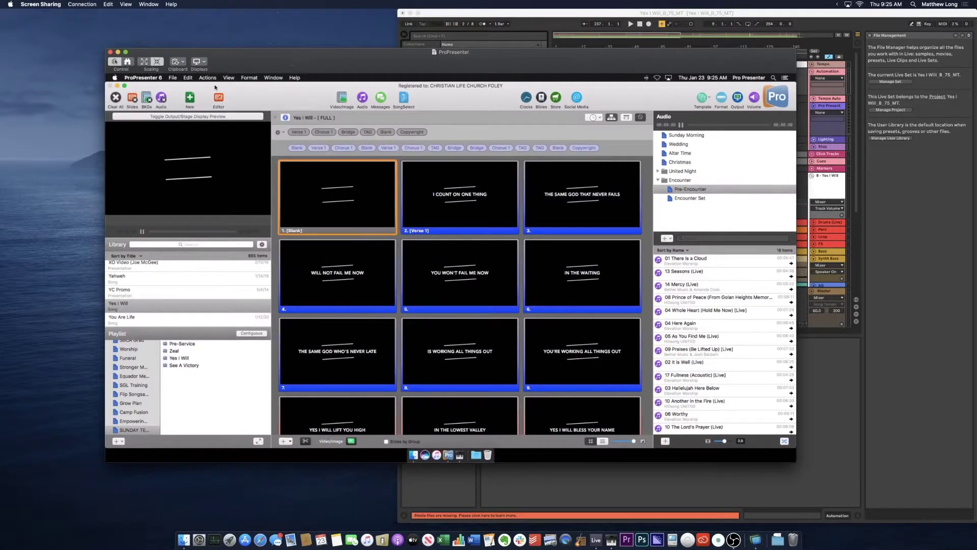
click(148, 79)
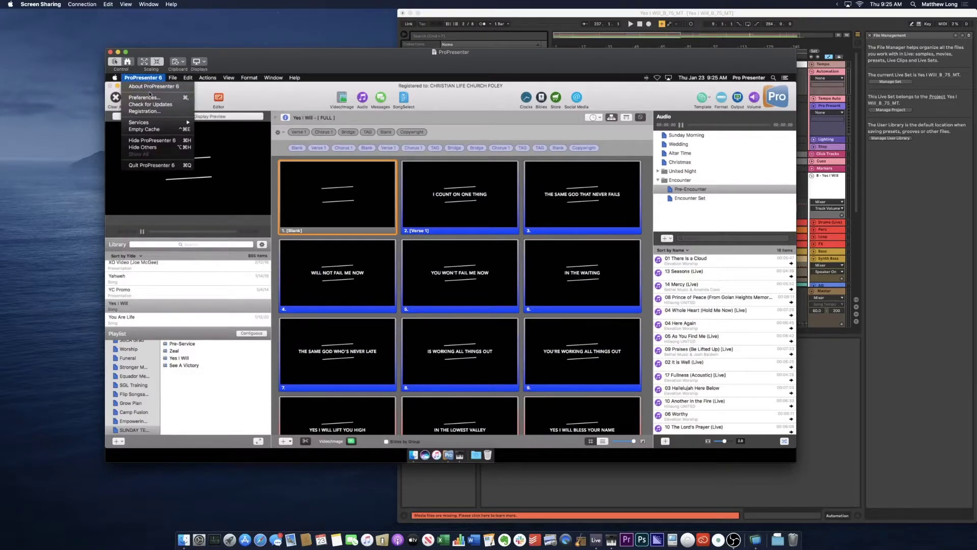
click(136, 98)
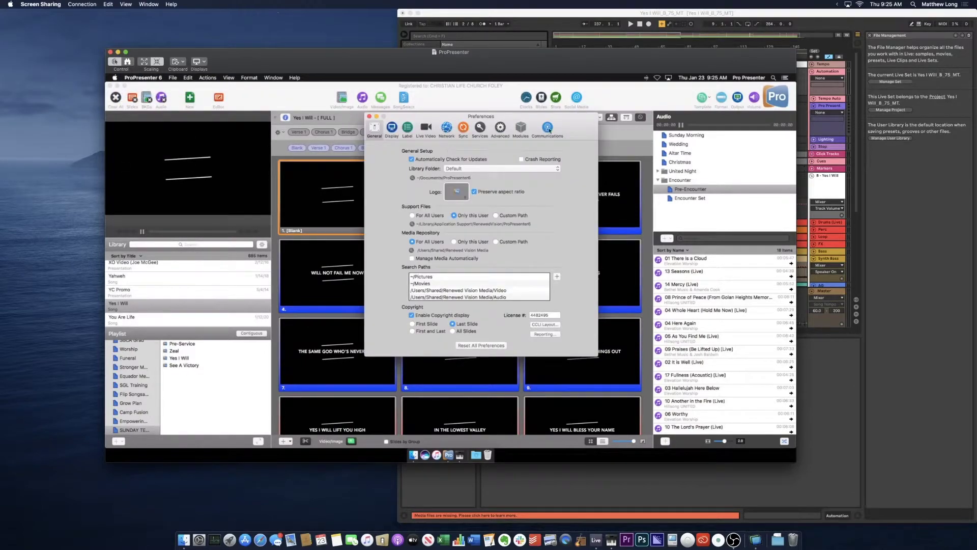
click(548, 128)
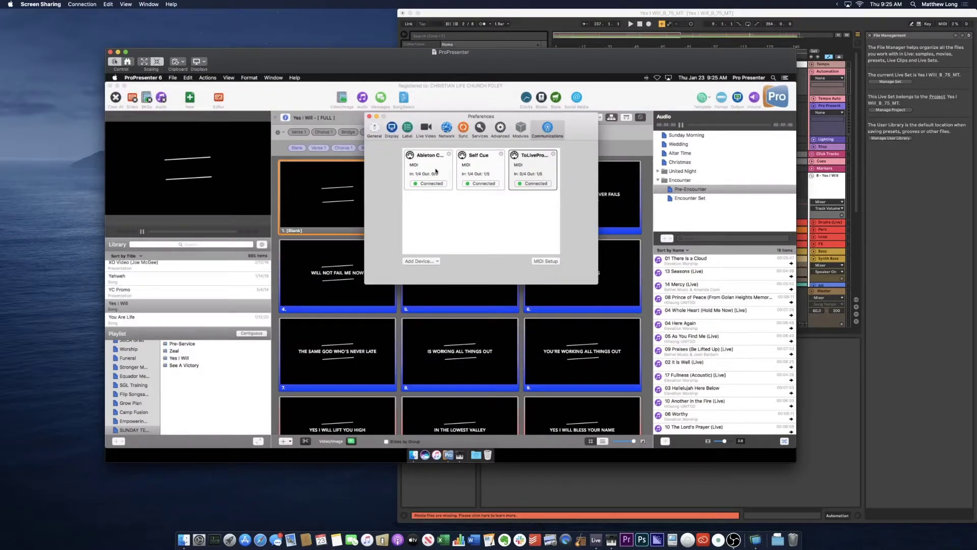
- Look up the Communication module in ProPresenter's Modules preferences and return to the Communications settings
click(521, 130)
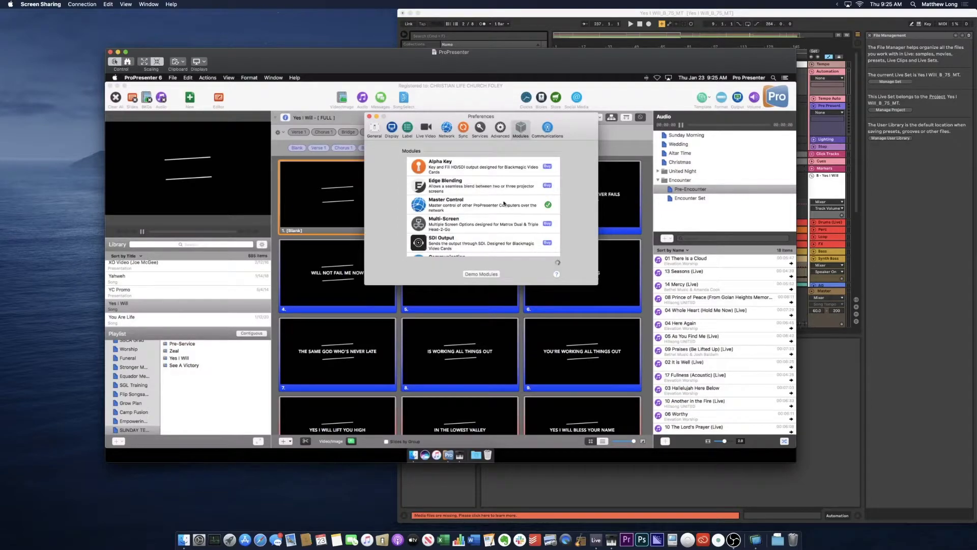
scroll(504, 203, down, 2)
click(484, 167)
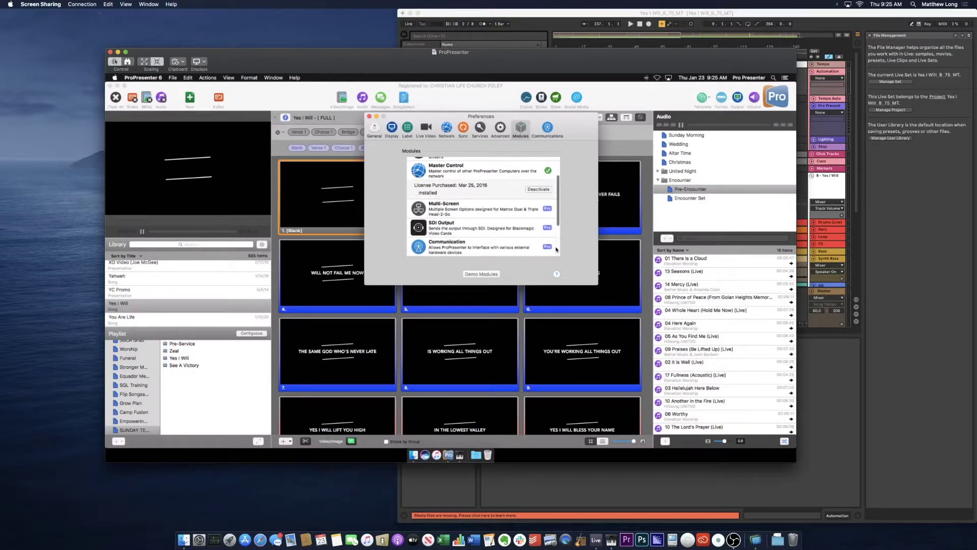
click(547, 128)
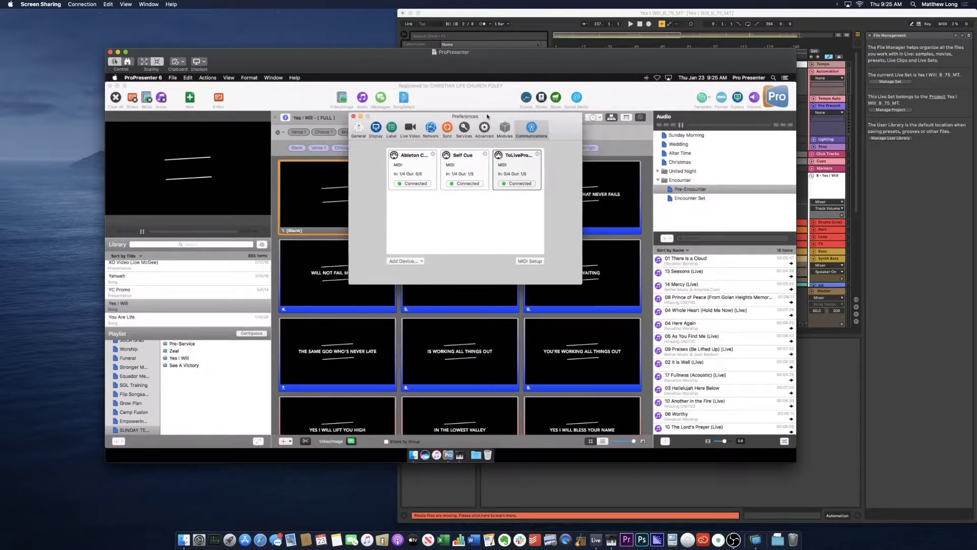
- Move the ProPresenter Preferences window off the slides and open the MIDI Setup note assignments
drag(485, 115, 307, 101)
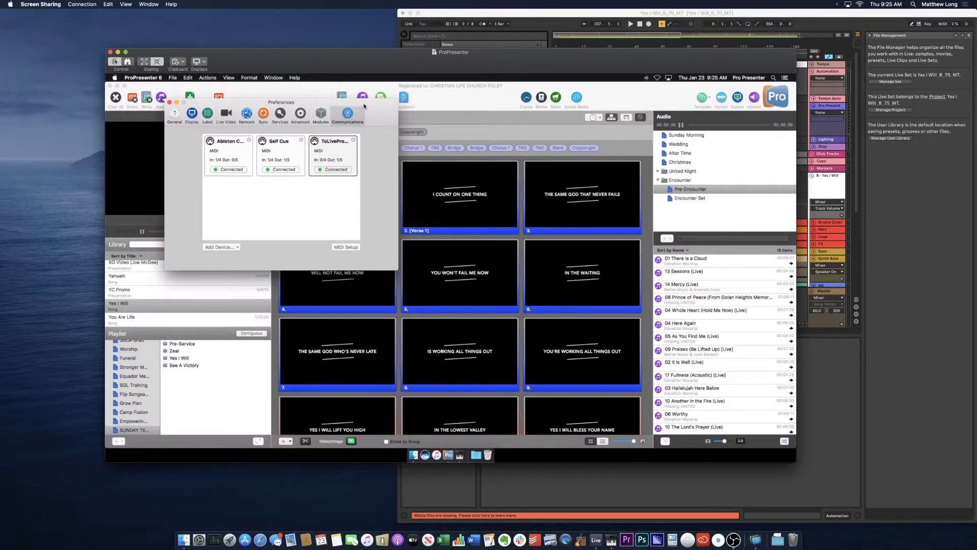
drag(364, 106, 343, 107)
click(334, 248)
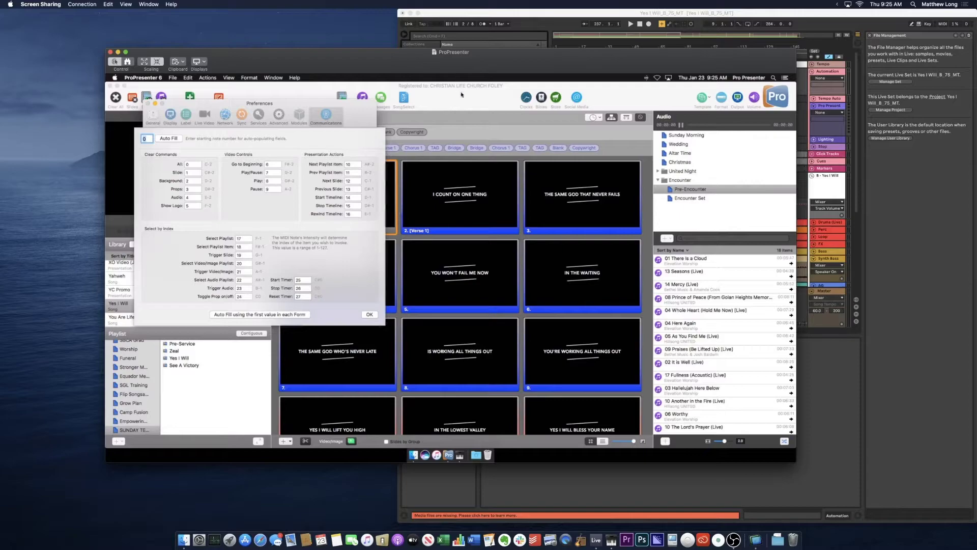
- Compare the Select Playlist clips in Live with ProPresenter's MIDI note assignments and playlist, shifting the Screen Sharing window slightly
click(515, 46)
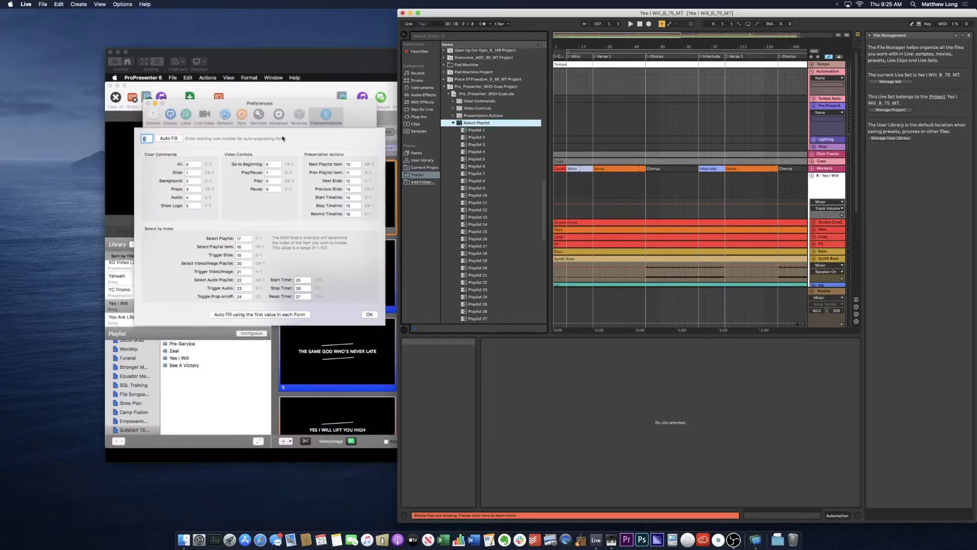
click(360, 104)
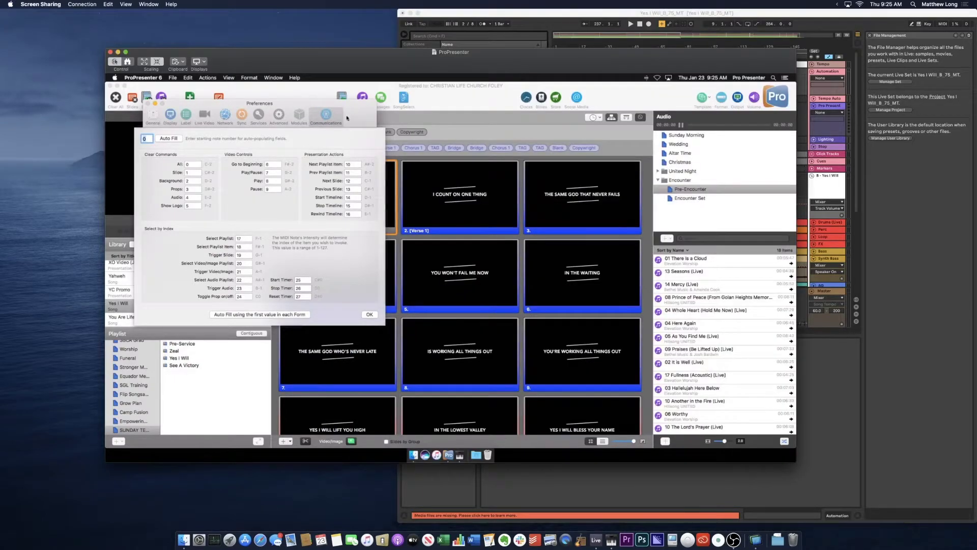
drag(427, 66, 394, 66)
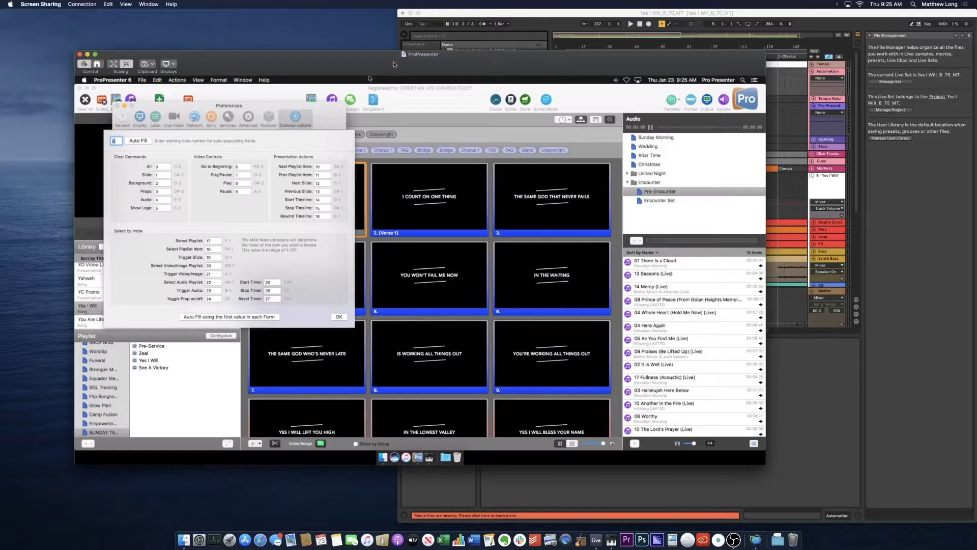
click(458, 13)
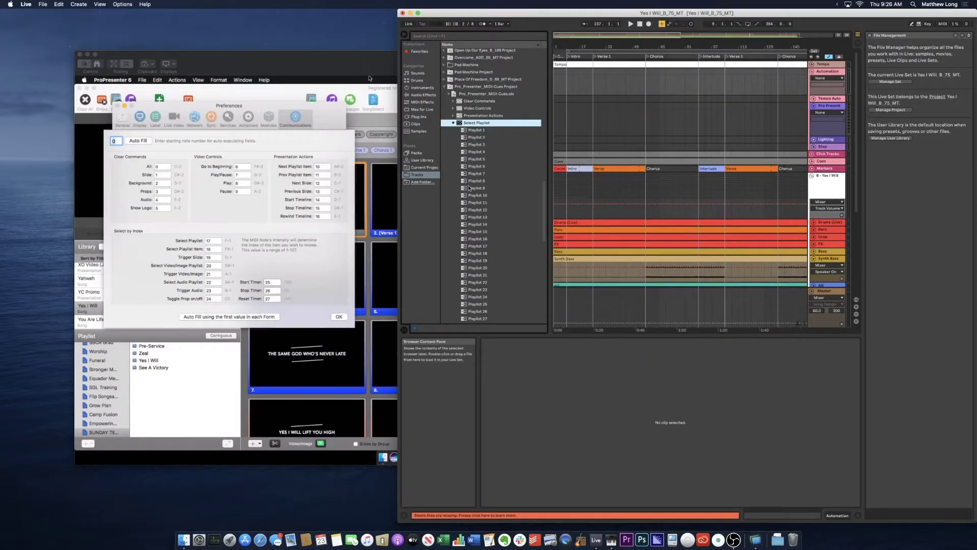
click(475, 137)
click(145, 353)
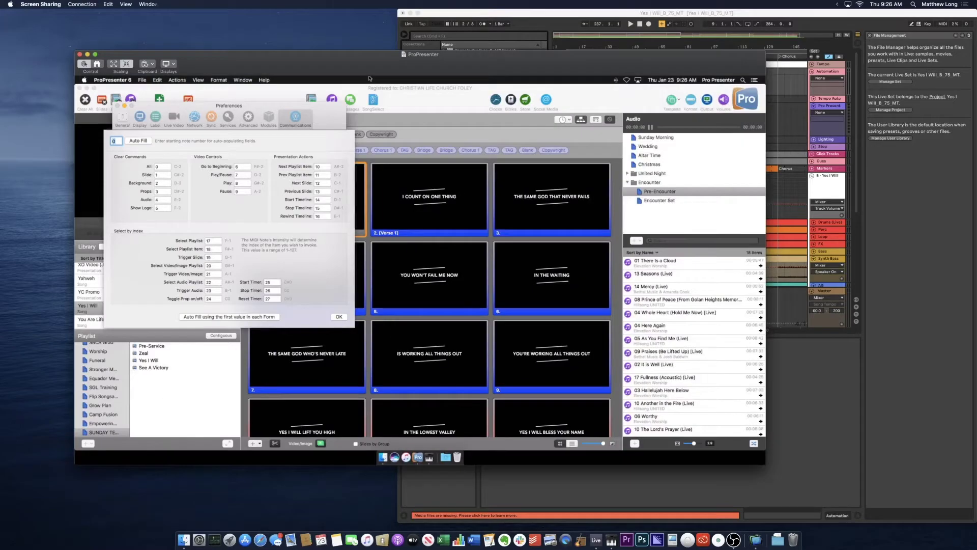
- Select Yes I Will in ProPresenter's playlist and add the Playlist 3 cue clip at the start of Live's Pro Present track
click(142, 353)
click(150, 361)
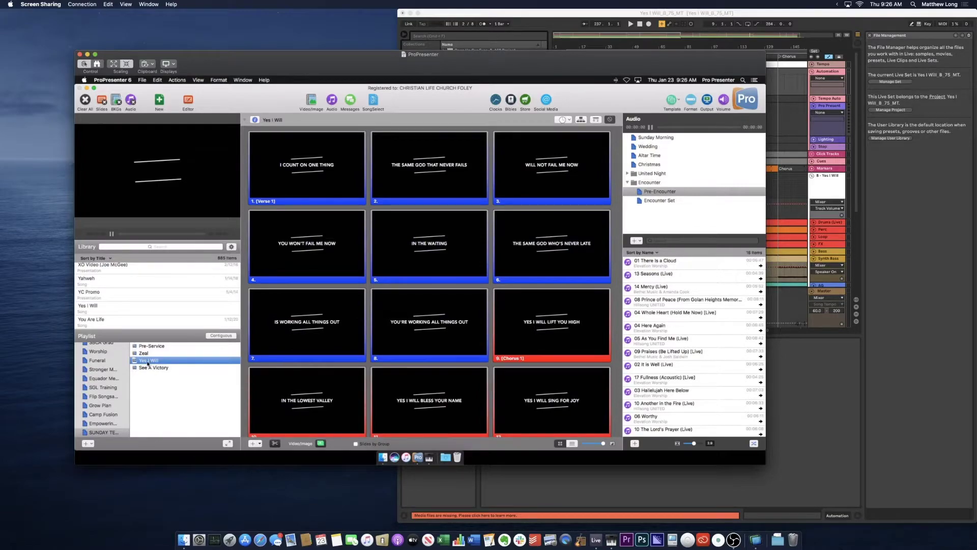
click(541, 21)
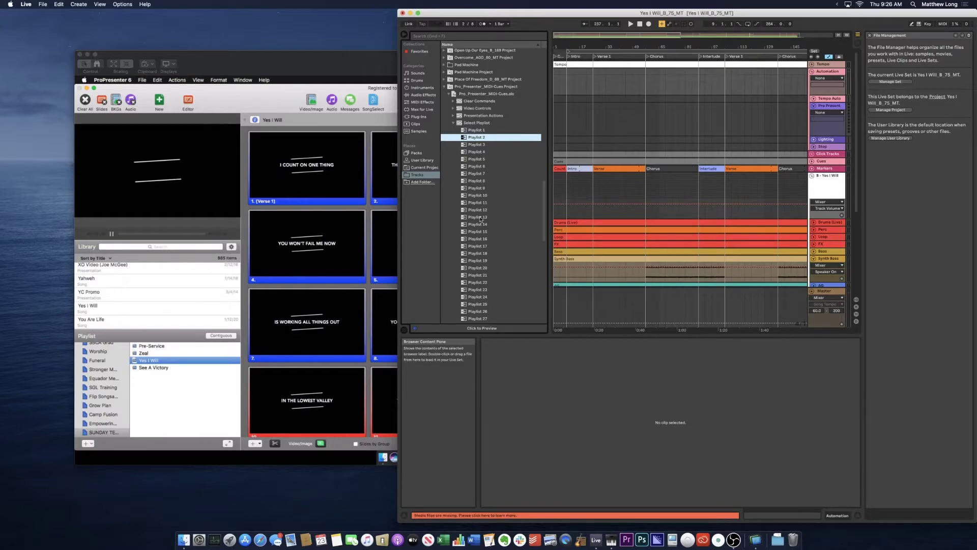
click(453, 123)
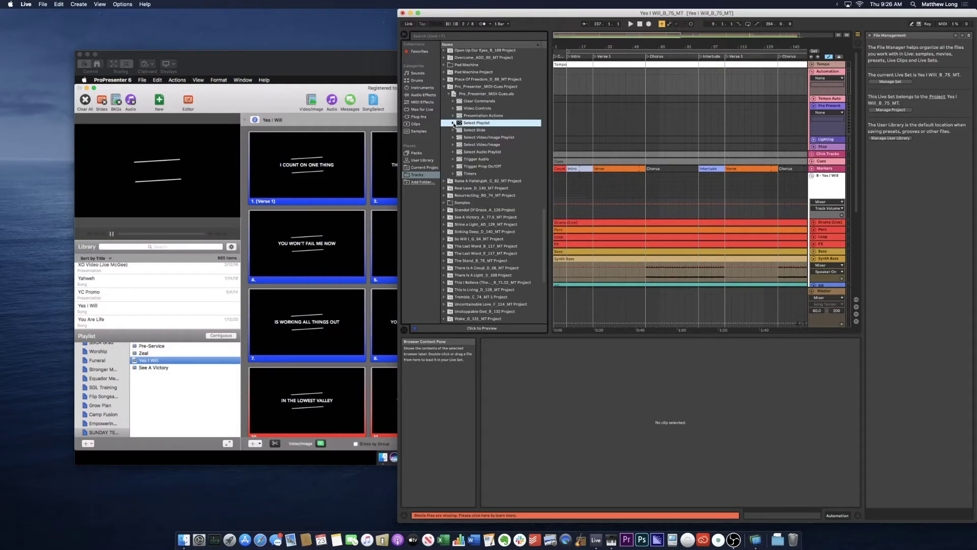
click(453, 123)
drag(479, 144, 557, 107)
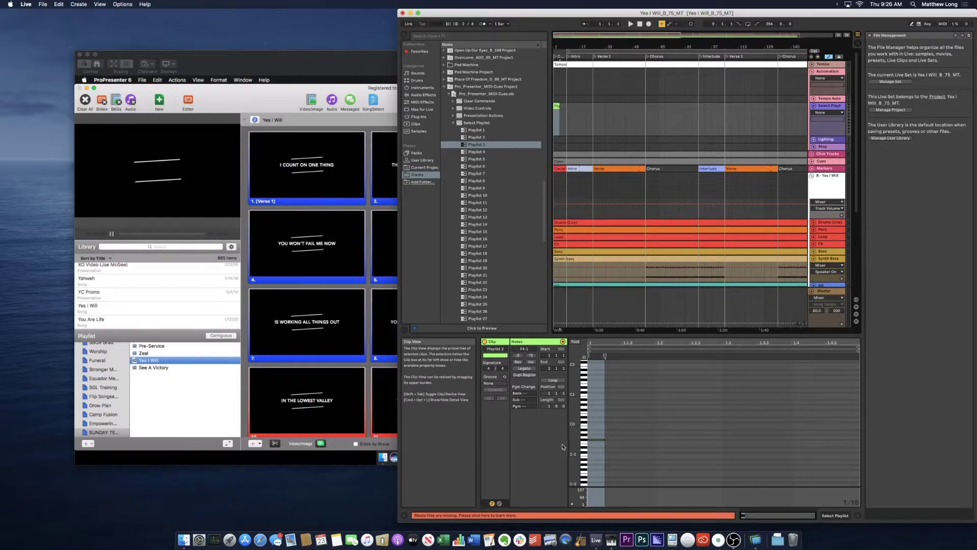
- Shift the Screen Sharing window further away from Live and open ProPresenter's MIDI note assignments
click(229, 54)
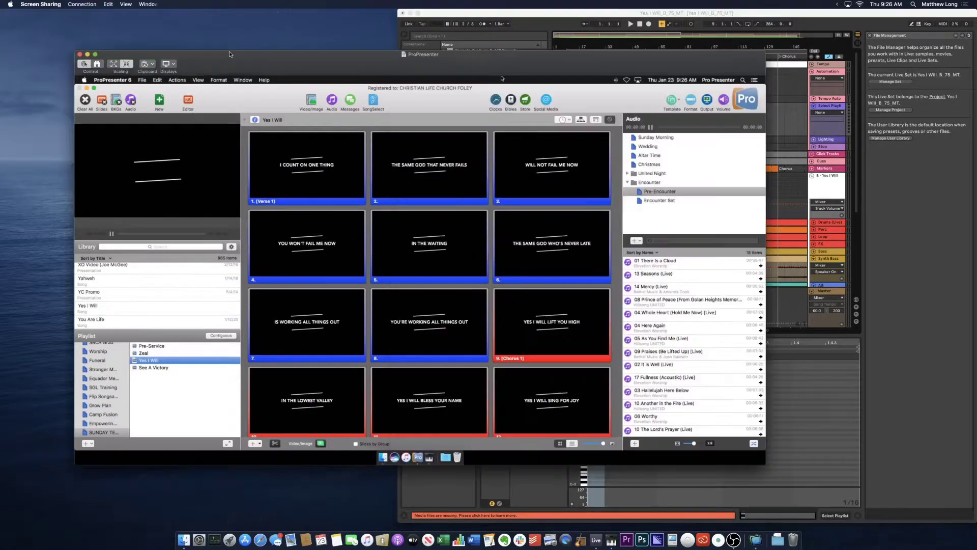
drag(242, 63, 199, 60)
click(70, 76)
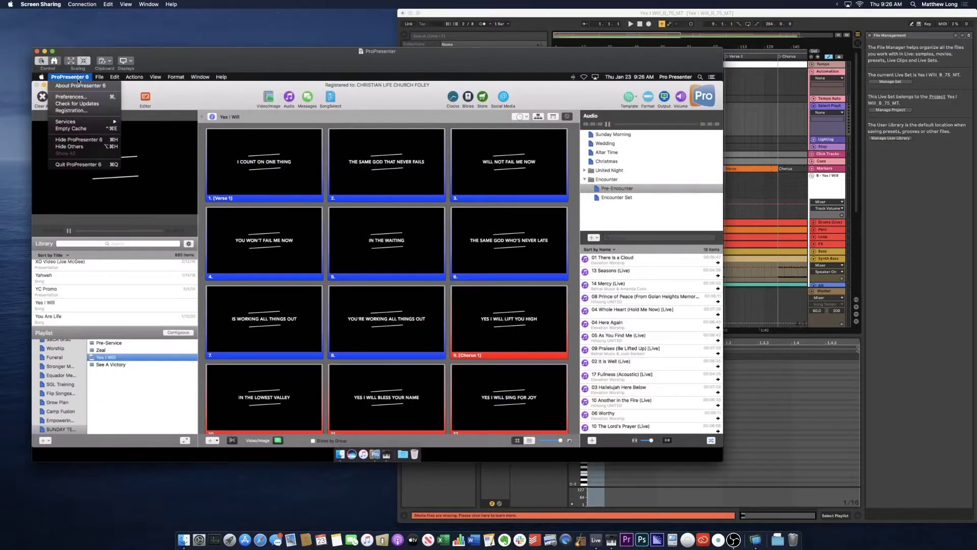
click(75, 97)
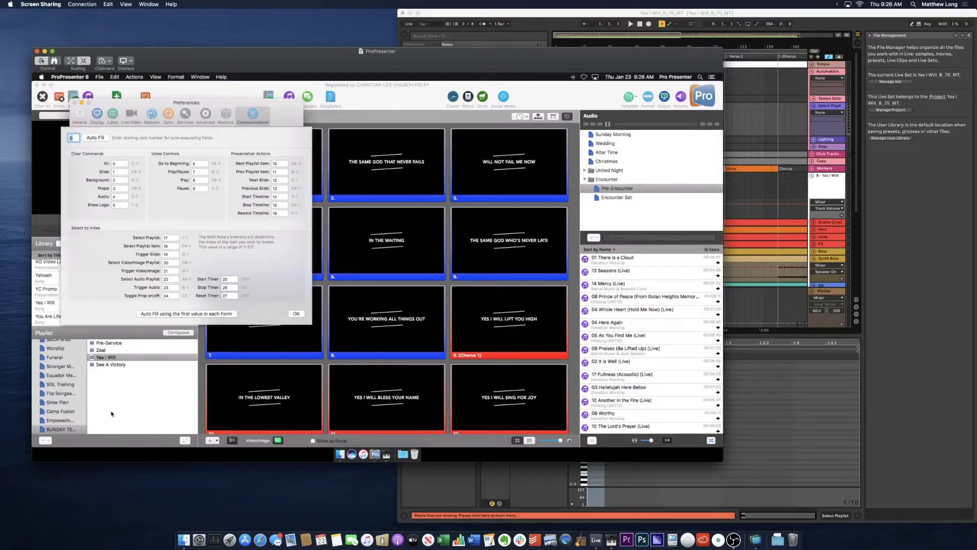
- Hide the playlist folder column so only the playlist's items remain, and reopen ProPresenter's MIDI note assignments
key(super+w)
drag(87, 369, 38, 364)
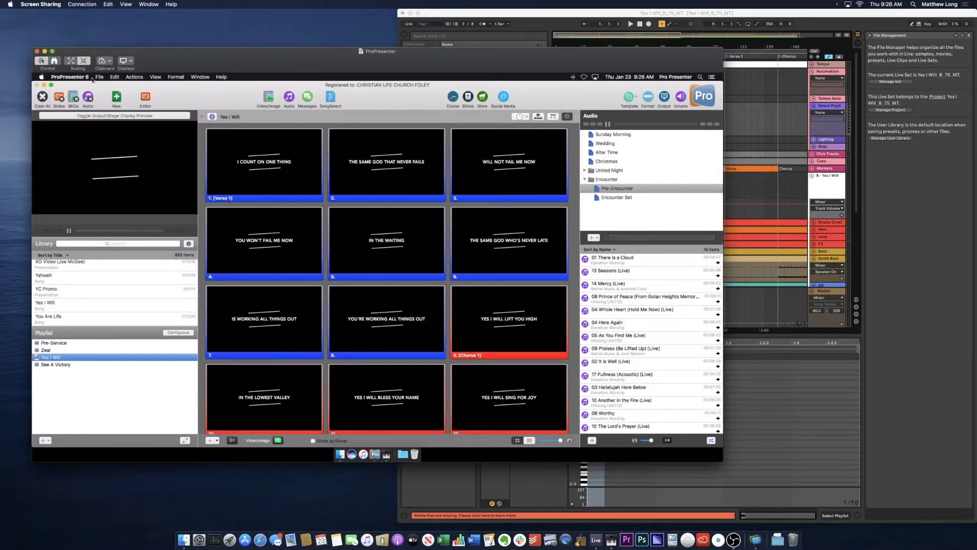
click(65, 77)
click(69, 97)
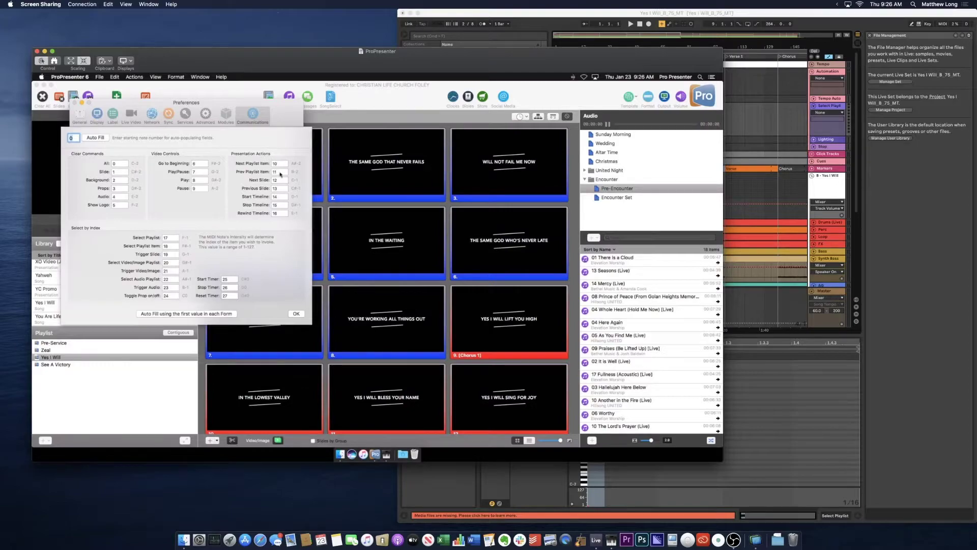
- Enlarge the velocity editor of the Playlist 3 clip in Live and select the clip's note
key(super+Tab)
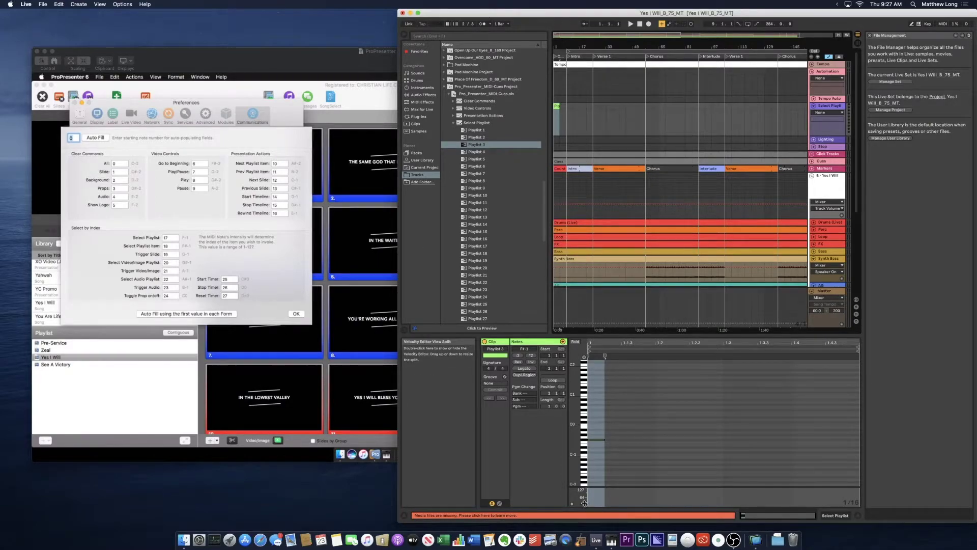
drag(603, 487, 598, 386)
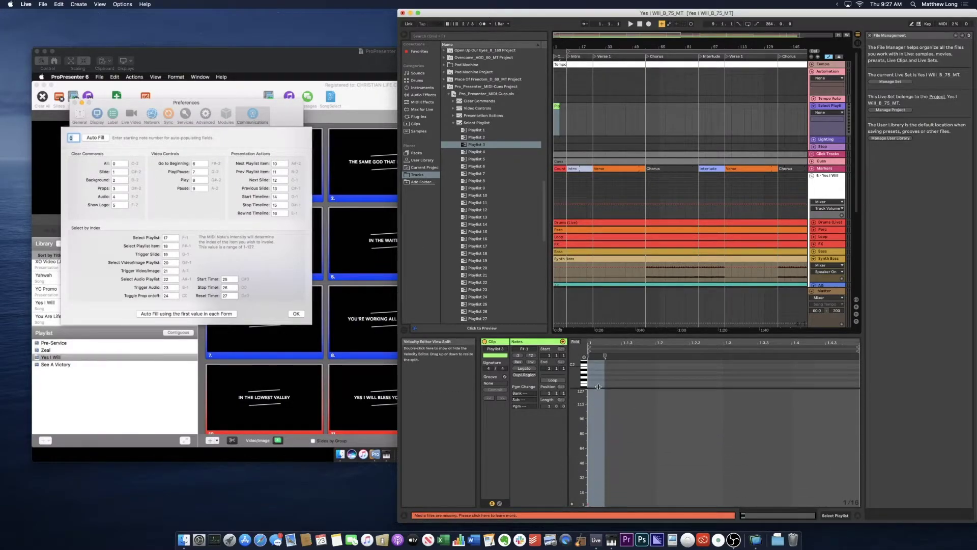
click(598, 376)
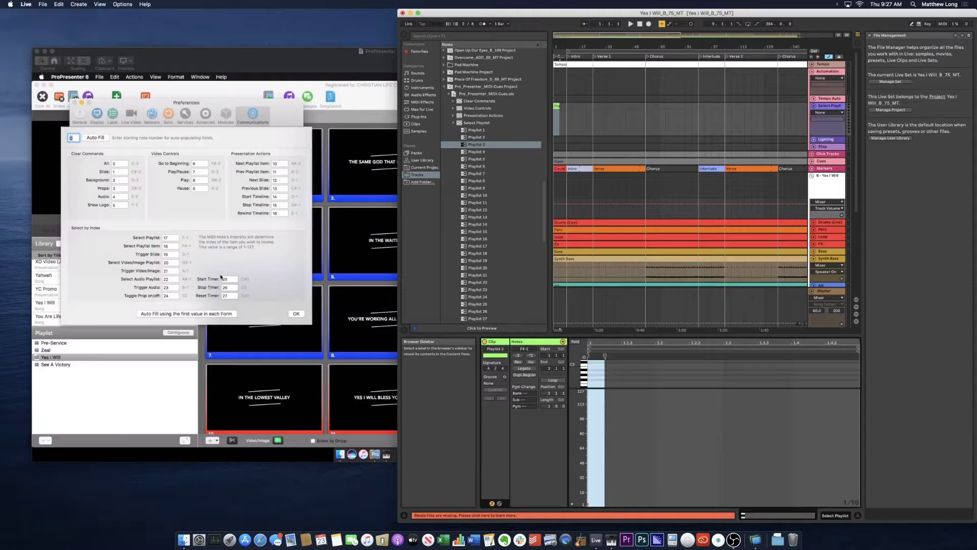
- Close the MIDI note assignments, disconnect the Ableton Control device and review its configuration, saving it without changes
click(301, 315)
click(298, 314)
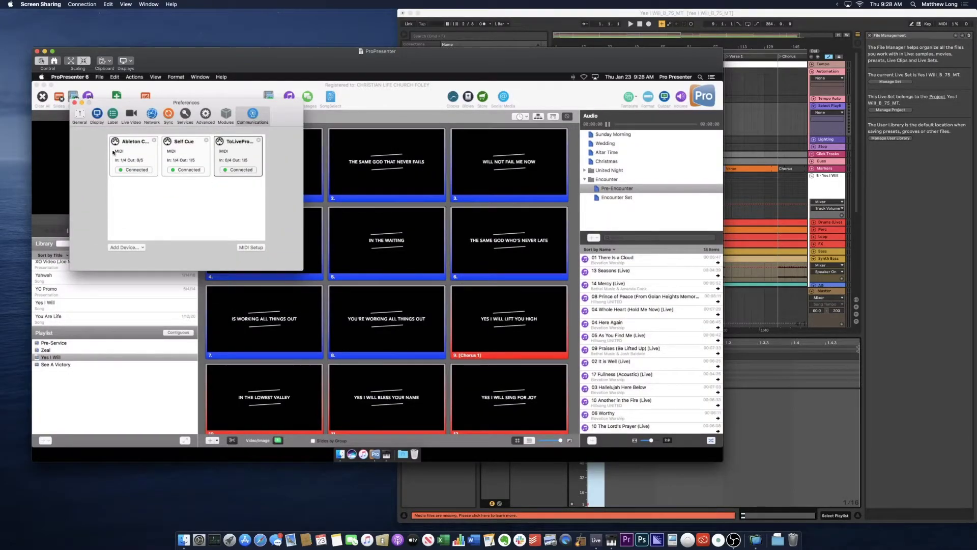
click(147, 171)
click(147, 171)
click(152, 169)
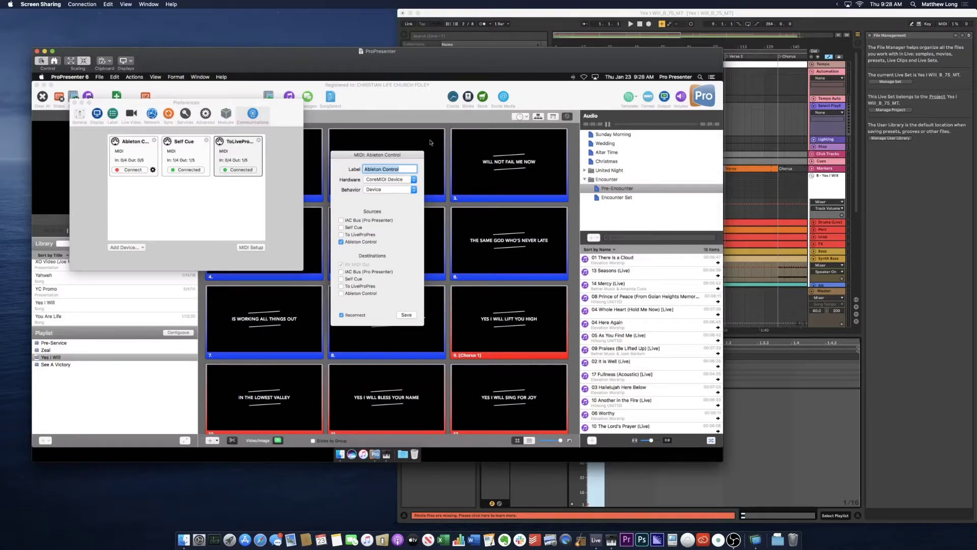
click(407, 314)
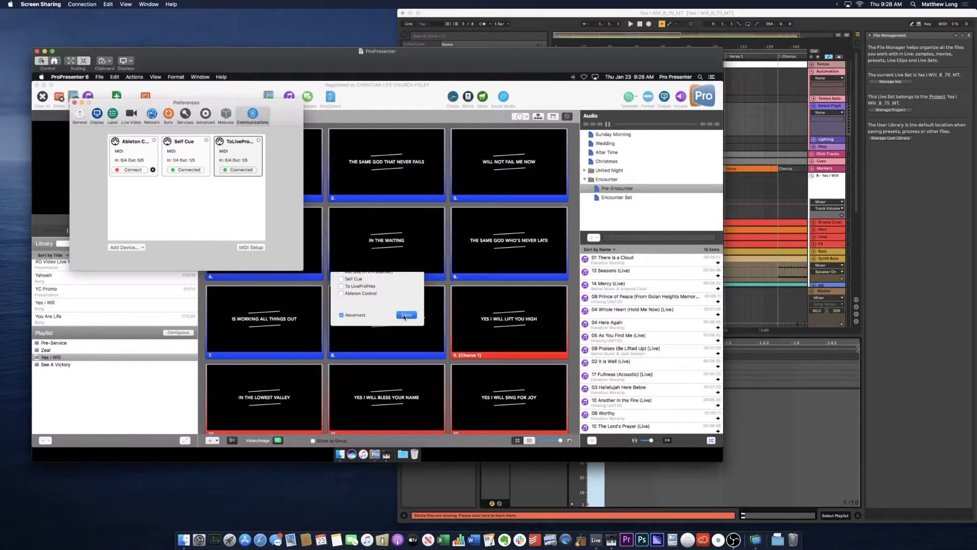
- Add a new MIDI device with its default settings in the Communications preferences and delete it again
click(130, 250)
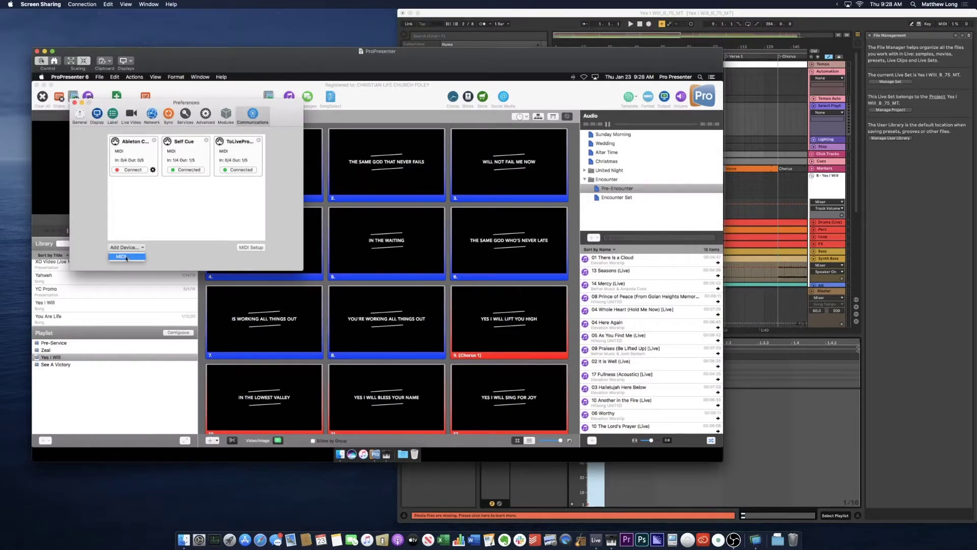
click(126, 259)
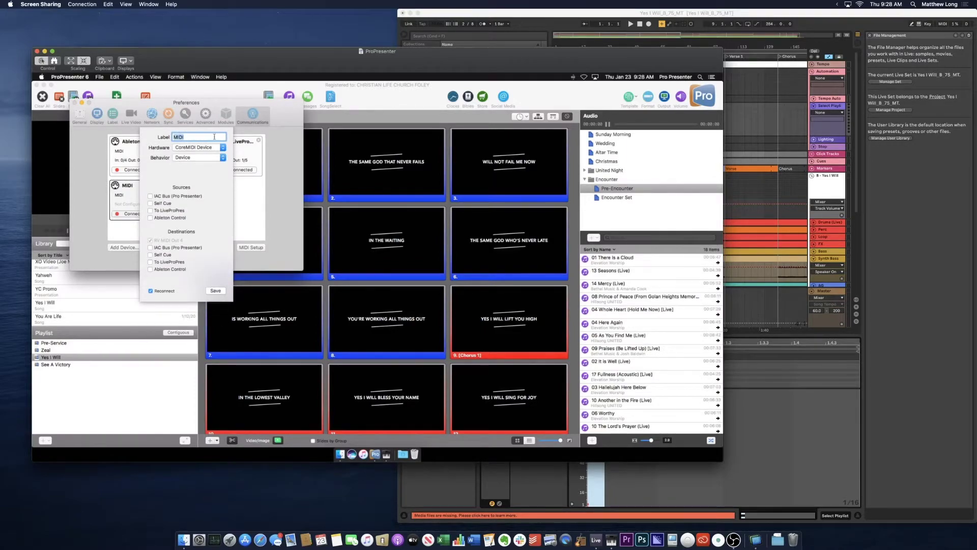
click(225, 291)
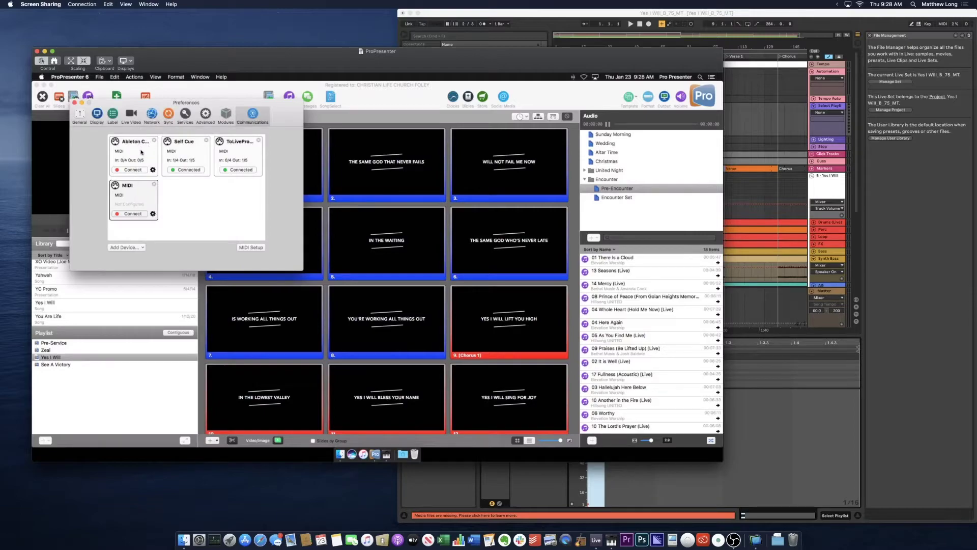
click(154, 185)
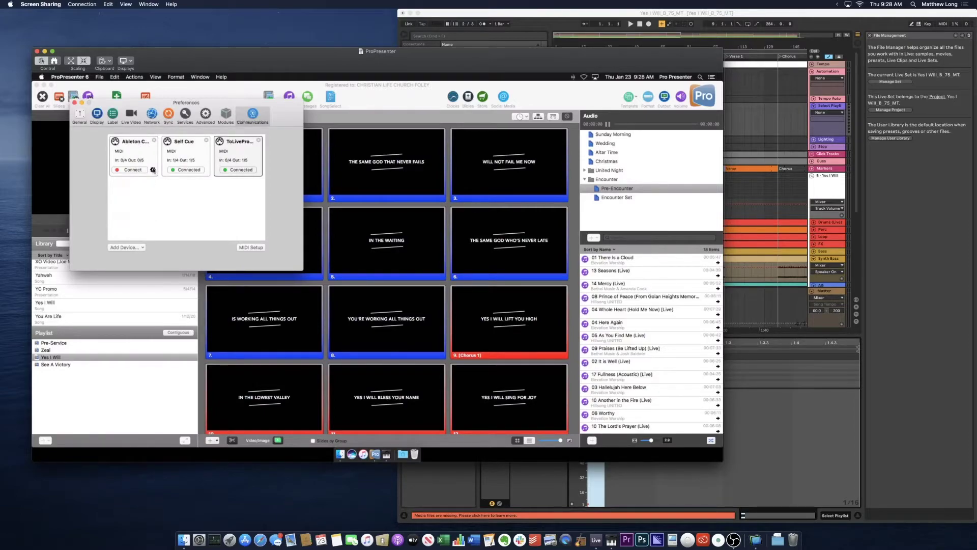
- Open the Ableton Control device's configuration and check its Hardware and Behavior options, keeping Behavior on Device
click(153, 170)
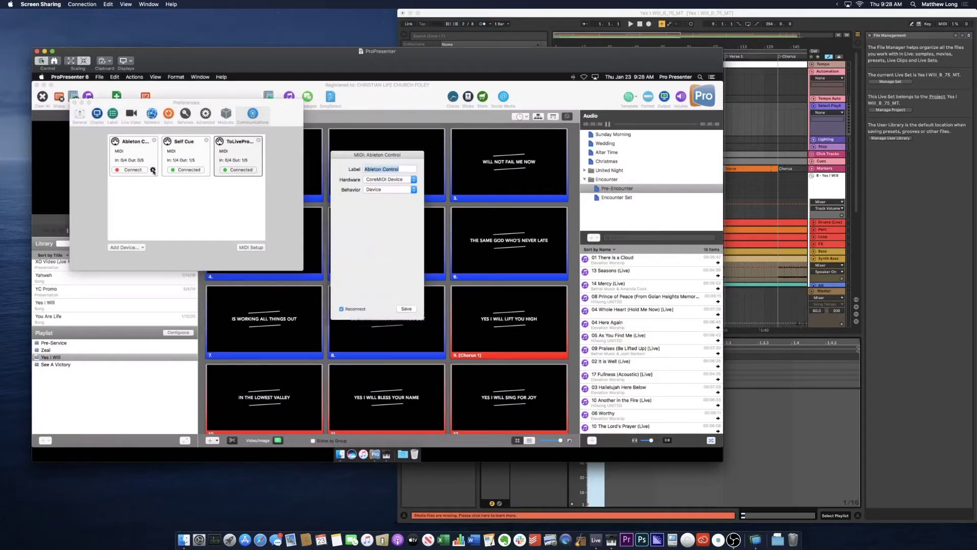
click(402, 181)
click(402, 179)
click(391, 192)
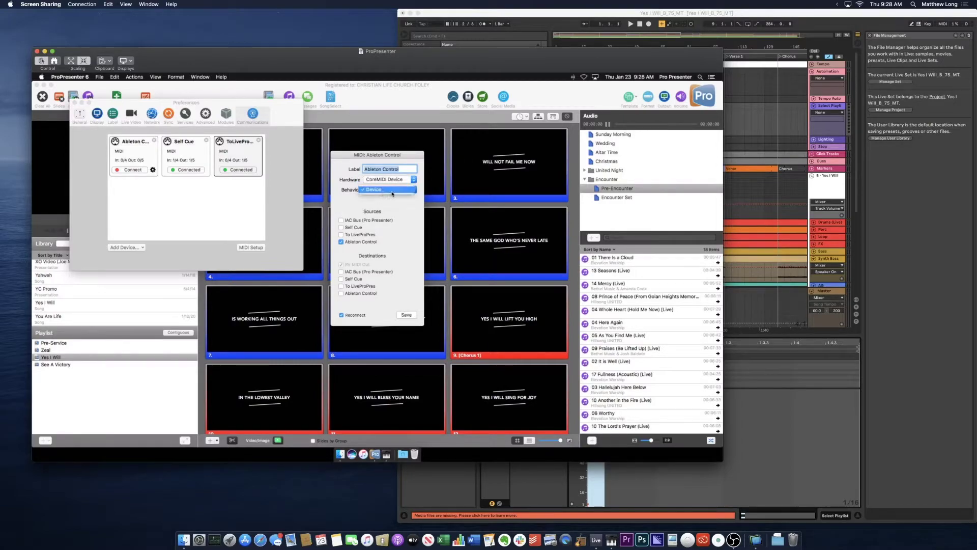
click(392, 193)
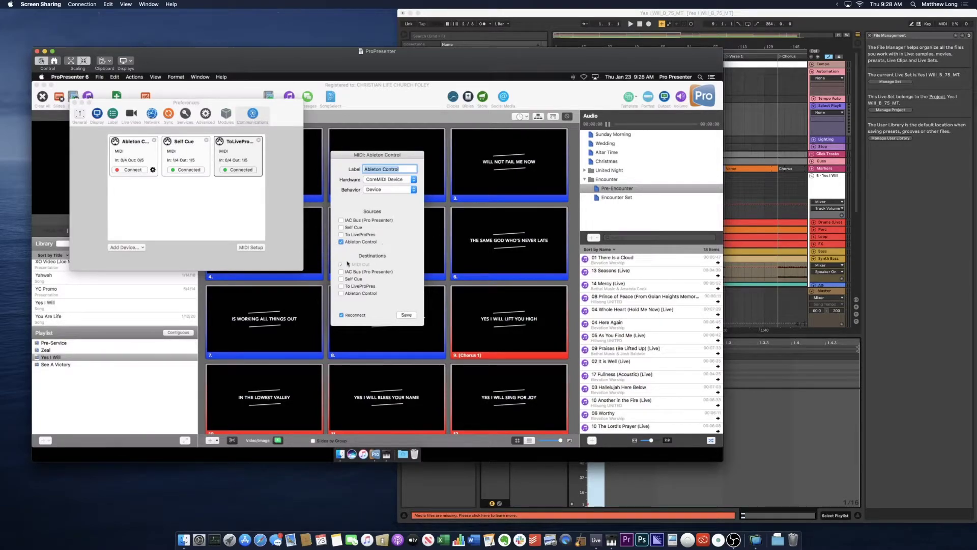
- Check the Ableton Control session in MIDI Network Setup, close that window and save the Ableton Control device's configuration
click(388, 454)
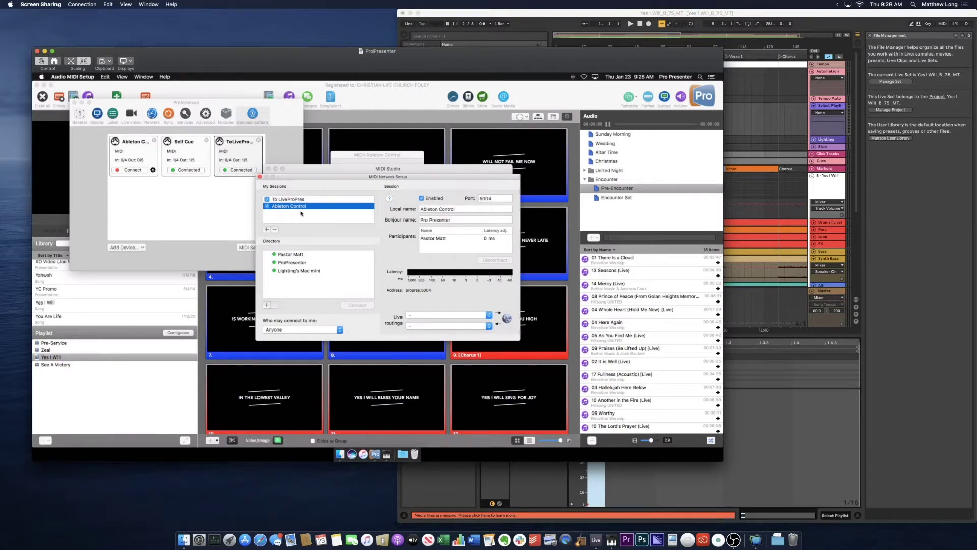
click(259, 176)
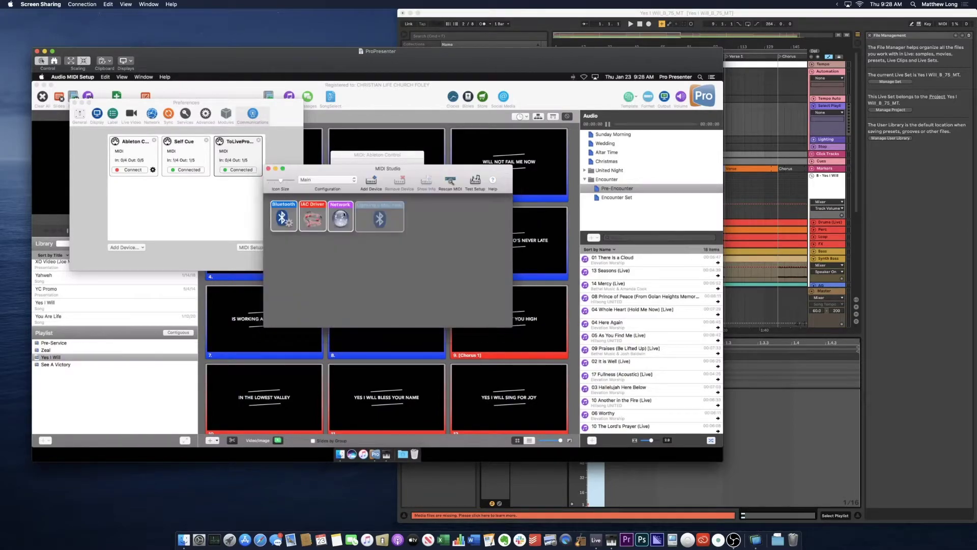
click(342, 163)
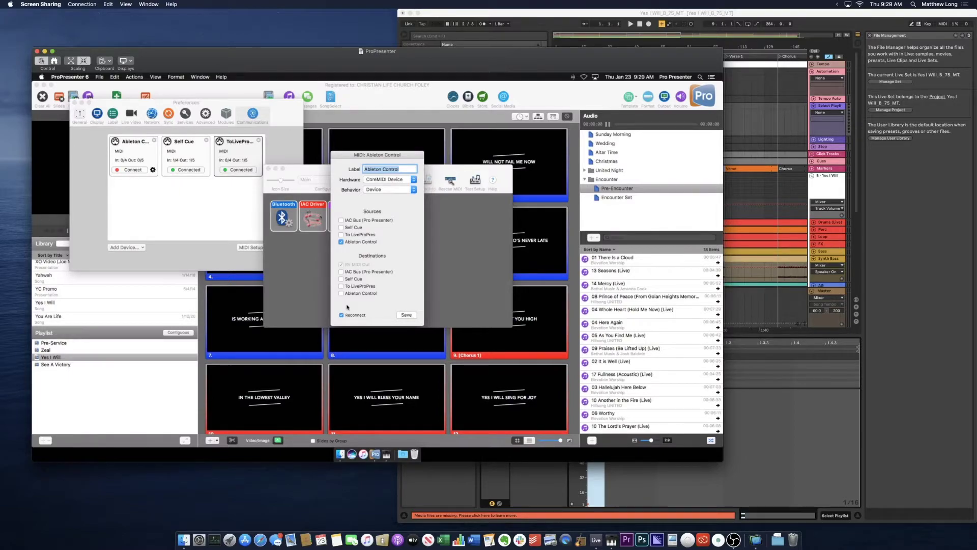
click(407, 316)
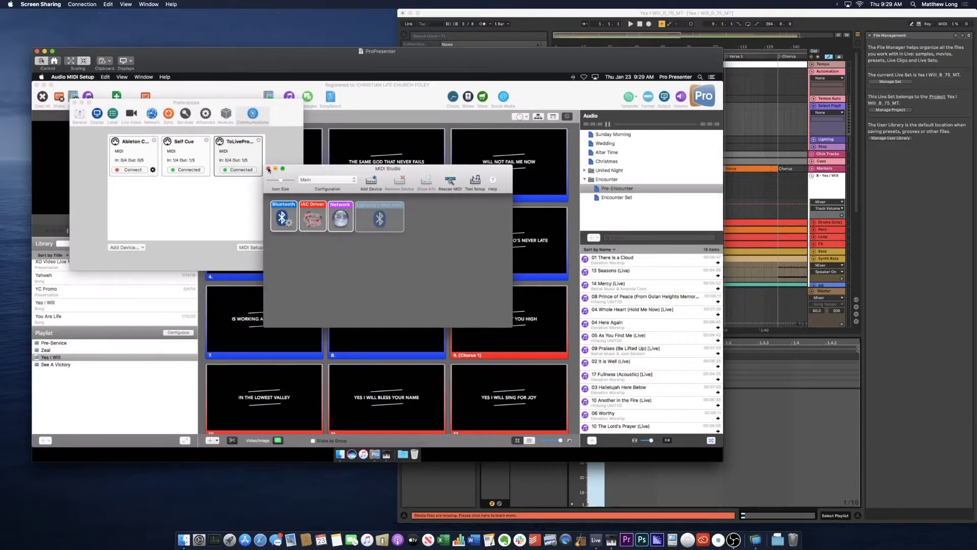
- Close the MIDI Studio and Preferences windows, shift the Screen Sharing window aside and bring Live to the front
click(269, 169)
click(74, 102)
mouse_move(261, 62)
mouse_down()
mouse_move(233, 25)
mouse_move(249, 60)
mouse_up()
click(827, 133)
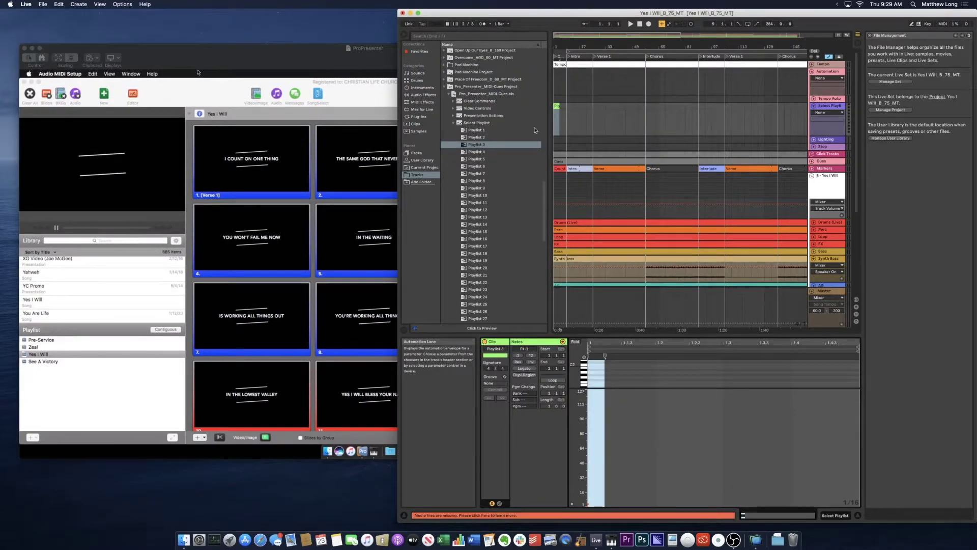
click(564, 71)
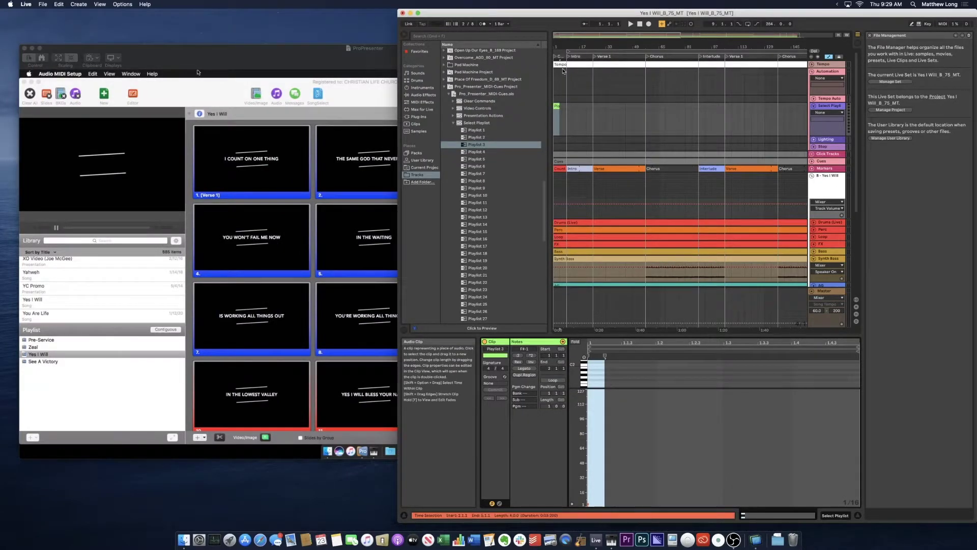
- Show the arrangement options of the Yes I Will presentation in ProPresenter and apply the FULL arrangement
click(367, 240)
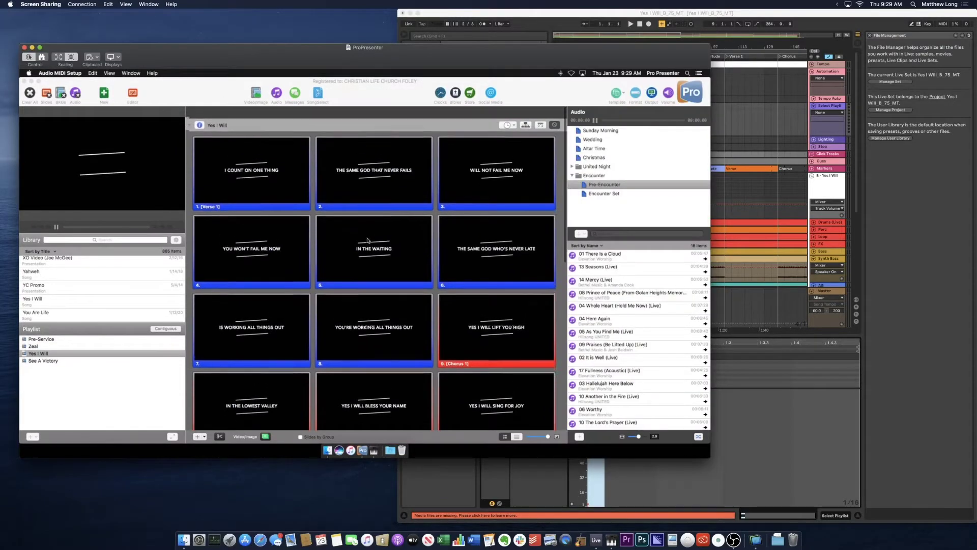
click(188, 113)
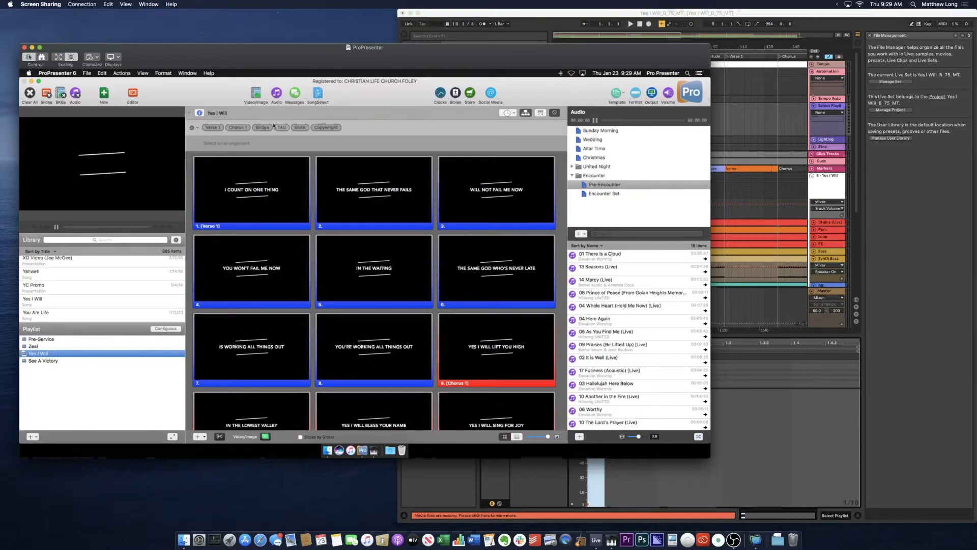
click(194, 128)
click(224, 153)
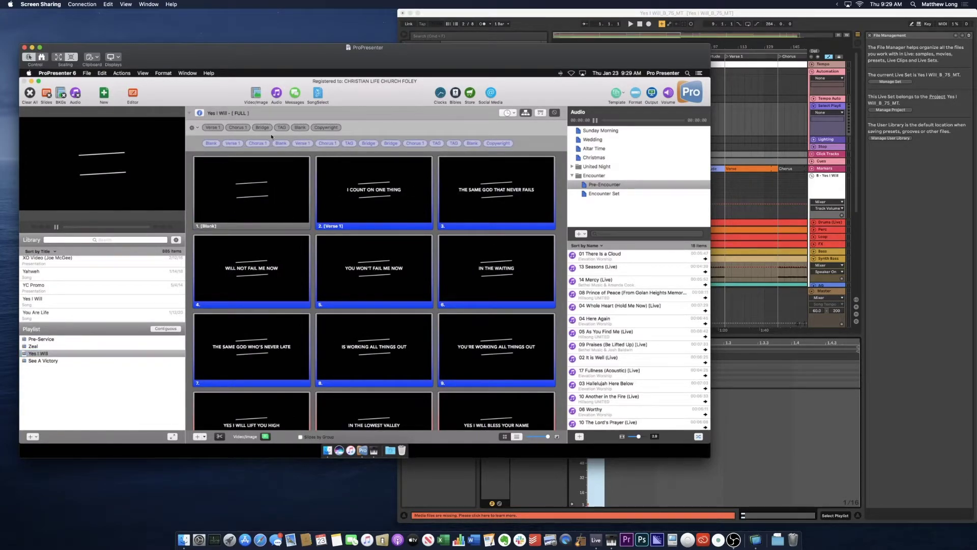
- Open the video and image library and assign a Glitter Sparks background to the opening Blank slide
click(256, 95)
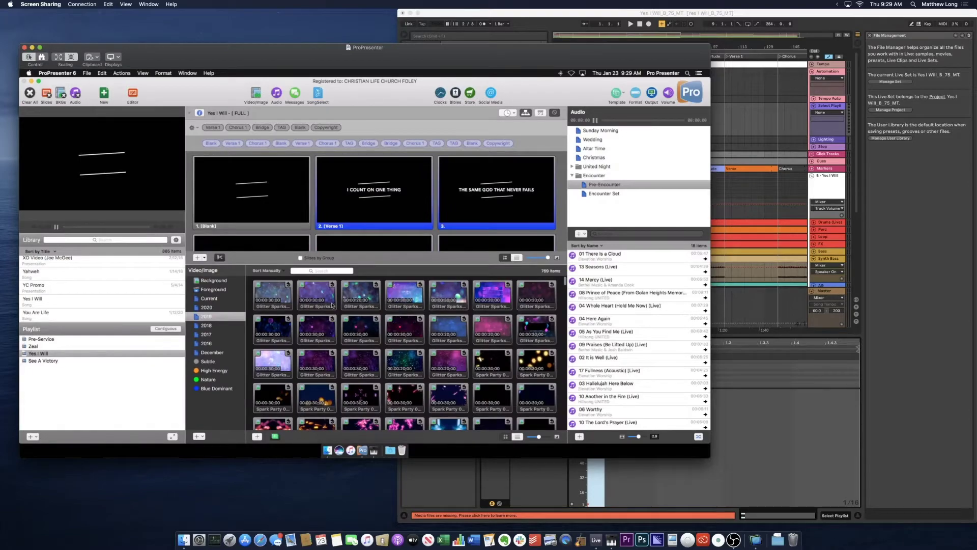
drag(332, 305, 257, 207)
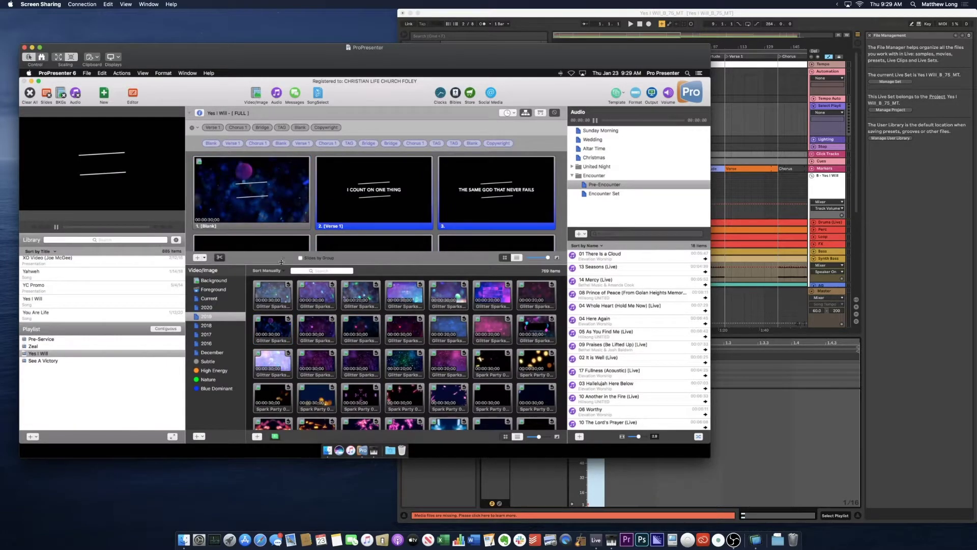
- Replace the opening Blank slide's background with a Stardust background from the 2019 media and close the video and image library
scroll(422, 328, down, 6)
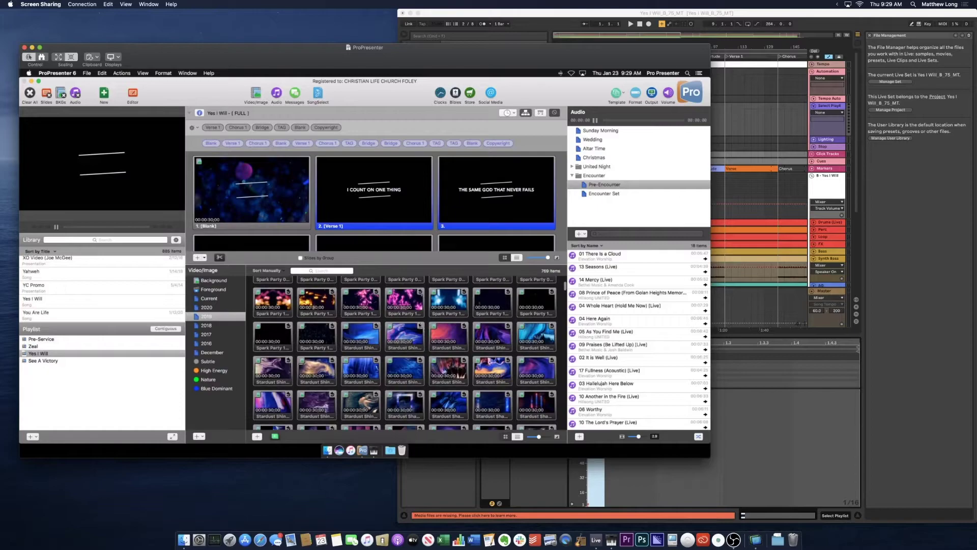
scroll(420, 325, down, 2)
scroll(362, 370, down, 3)
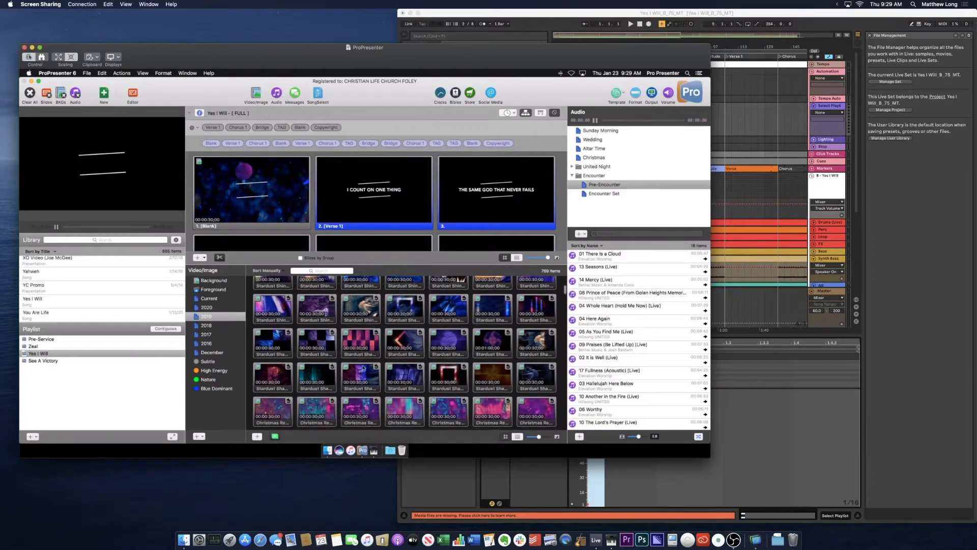
drag(283, 320, 269, 184)
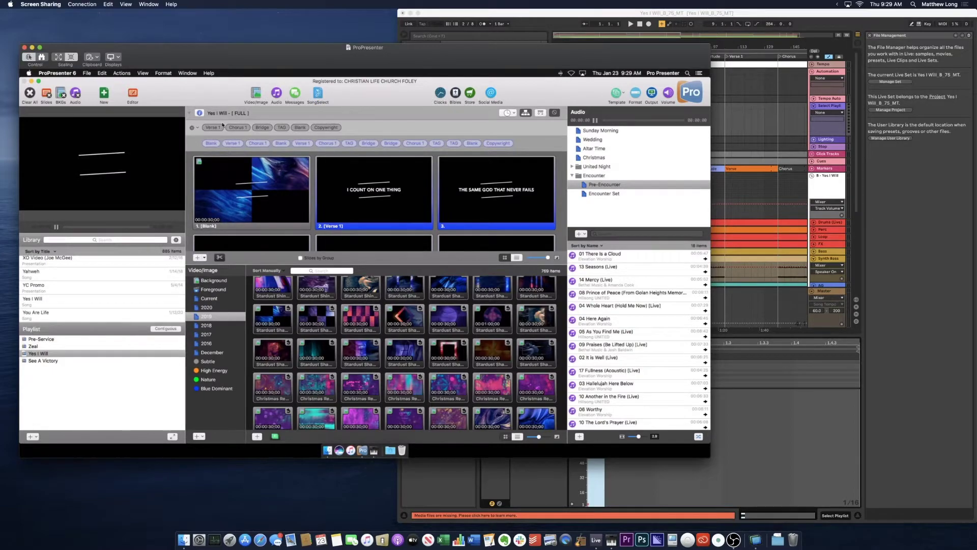
click(256, 92)
- Switch to Live and place the Slide 1 cue clip on the Select Playlist track at the start of the Intro
click(466, 32)
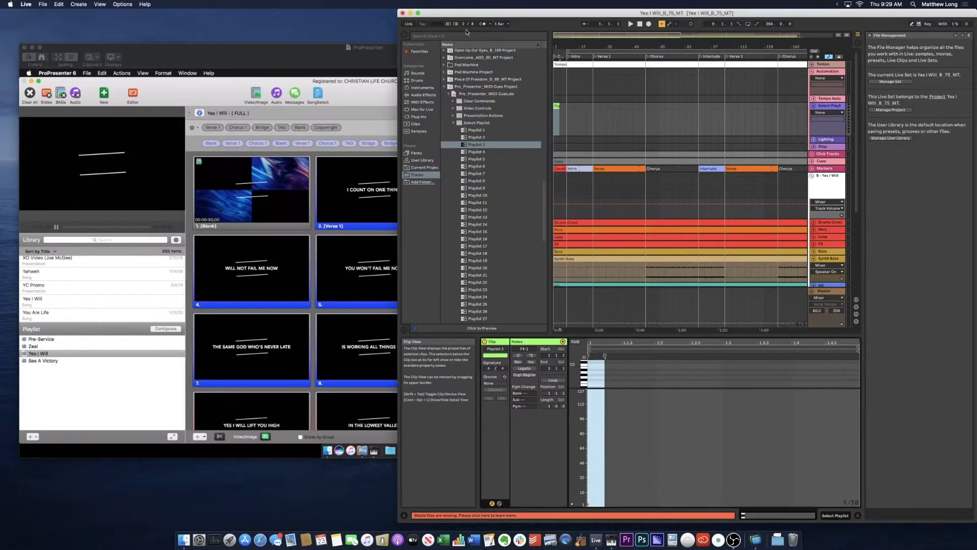
drag(560, 34, 565, 86)
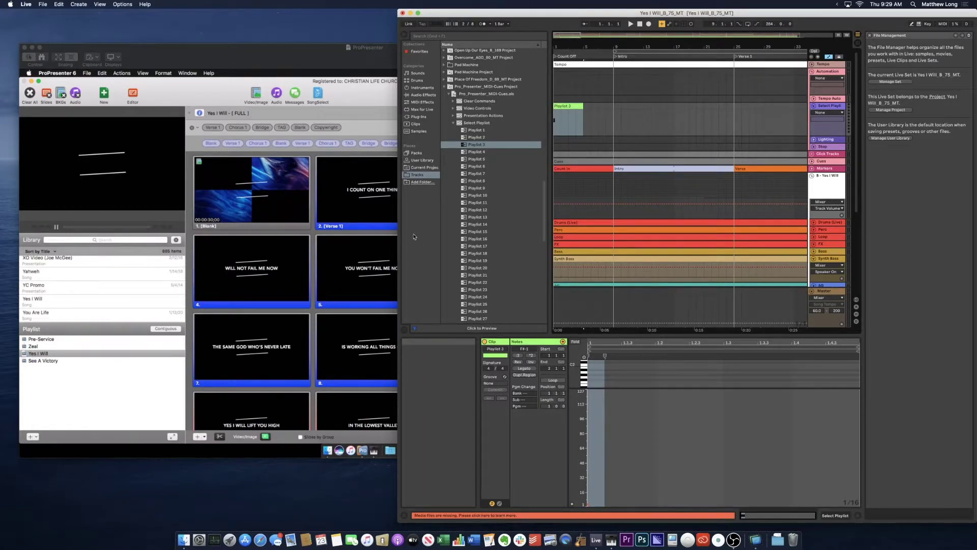
click(453, 123)
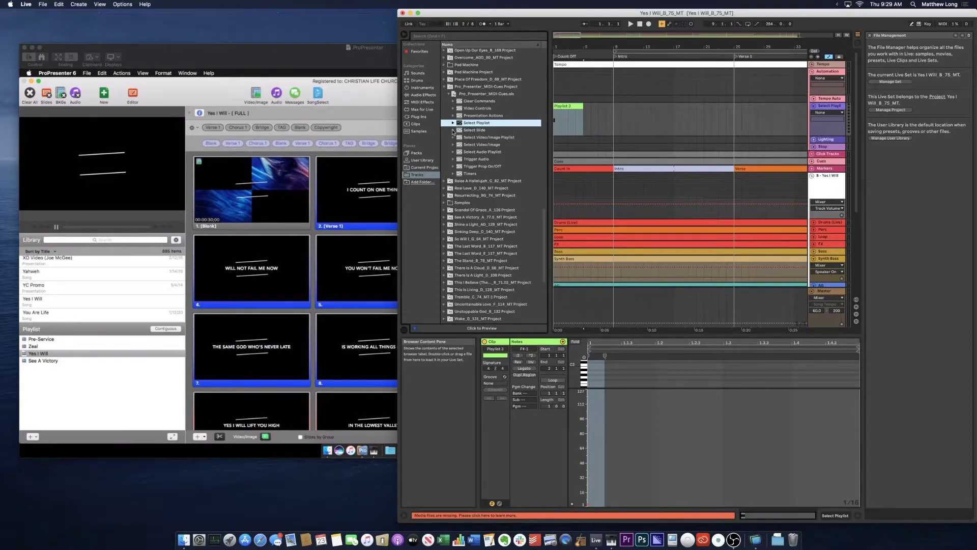
click(453, 131)
drag(473, 138, 613, 113)
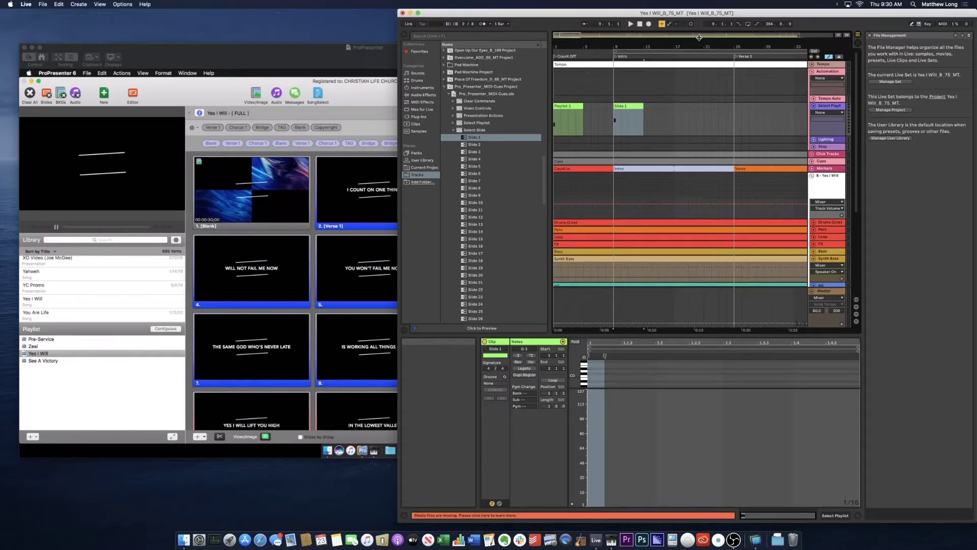
- Fold the B - Yes I Will track group and show the mixer section in the arrangement
click(812, 176)
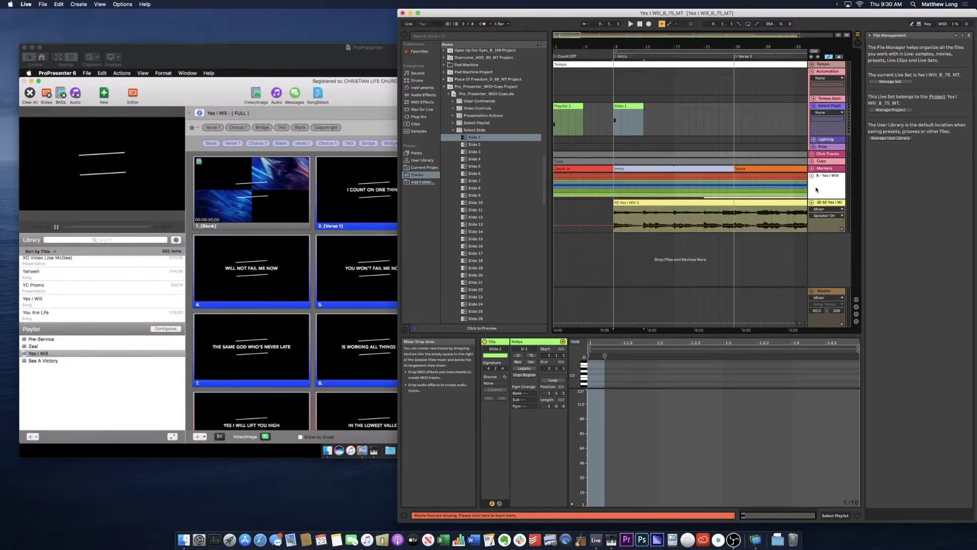
scroll(817, 190, right, 15)
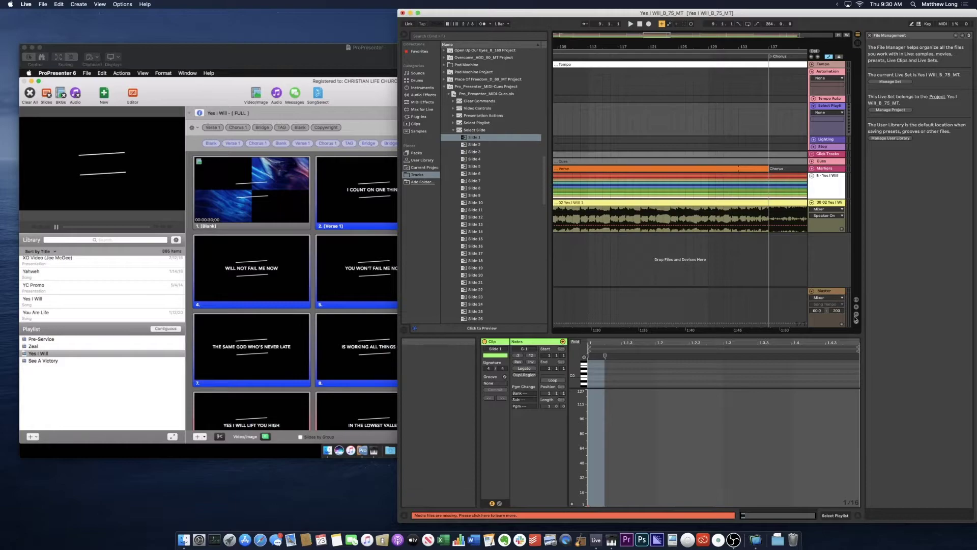
click(856, 300)
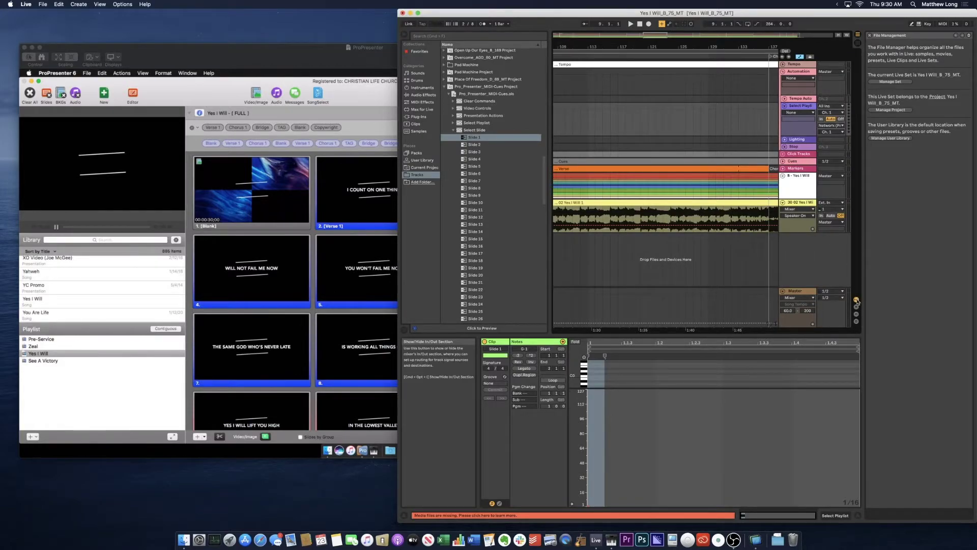
click(857, 300)
click(856, 314)
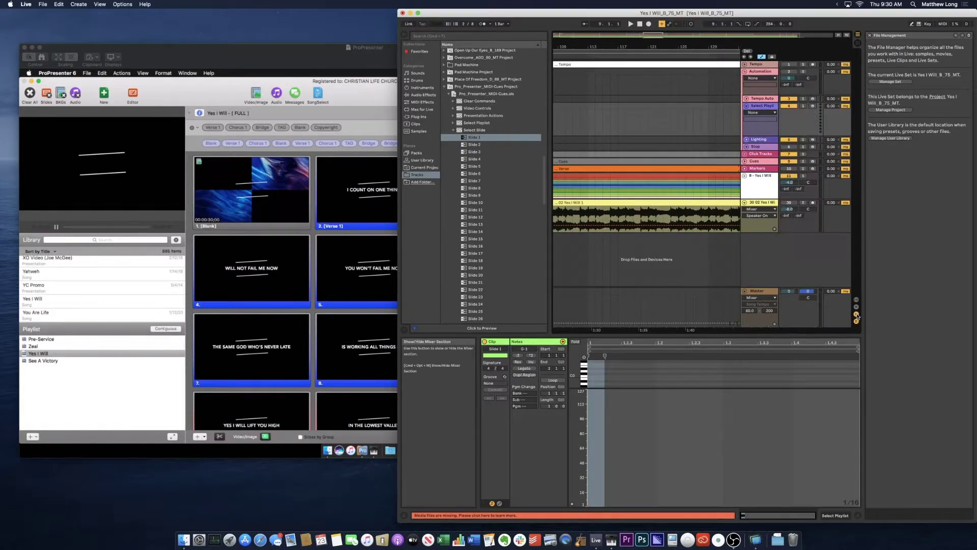
- Mute the B - Yes I Will group, Click Tracks and Cues, leaving the 02 Yes I Will track active
click(789, 203)
click(785, 175)
click(787, 176)
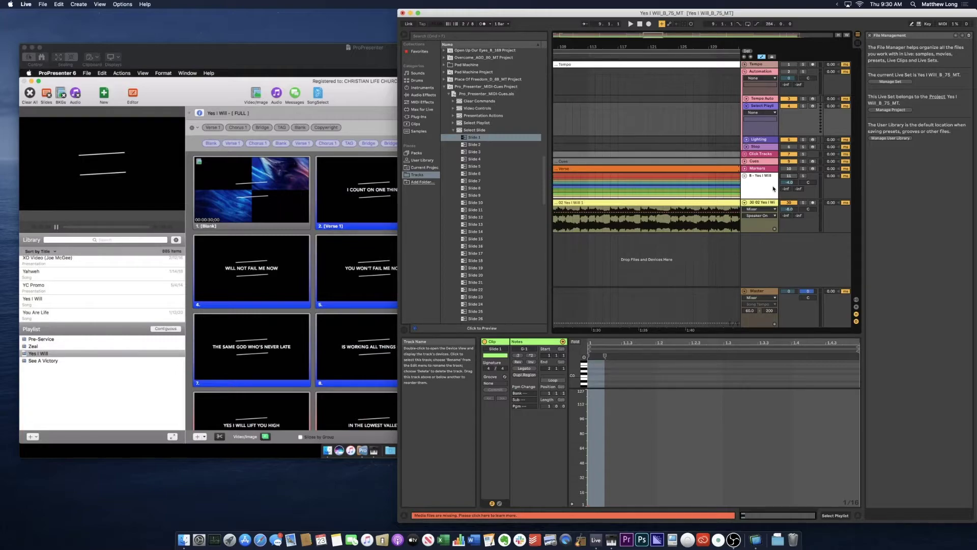
click(789, 153)
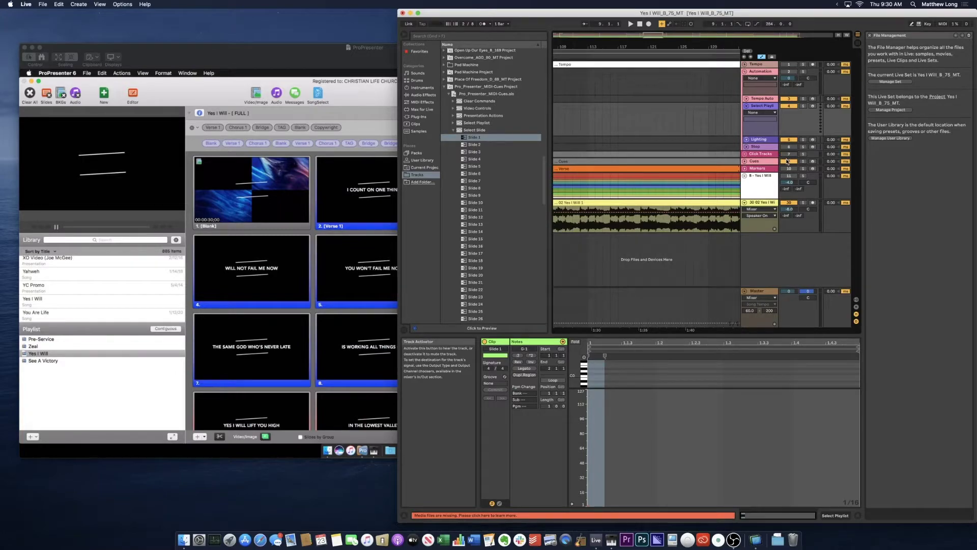
click(788, 162)
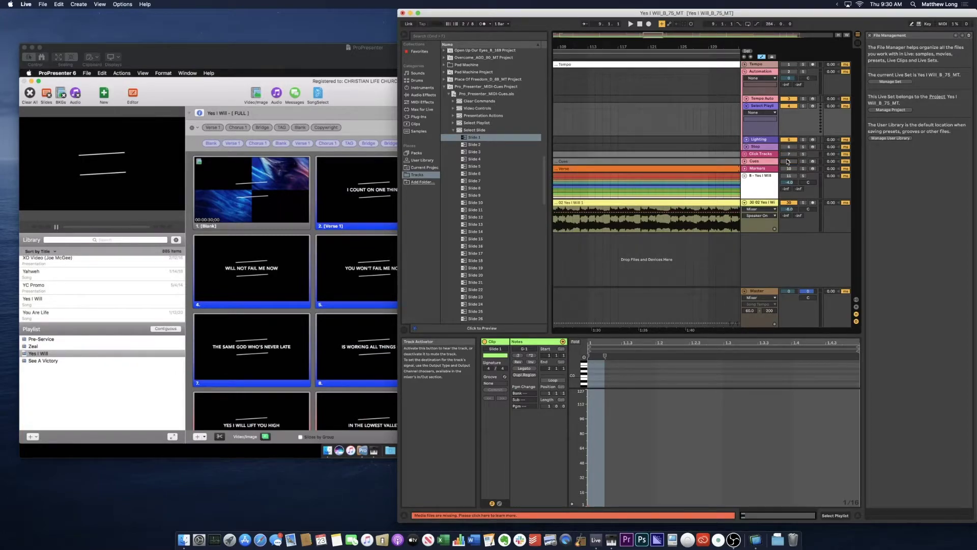
- Fold the Select Playlist track, activate the Automation track and turn on the metronome
click(747, 108)
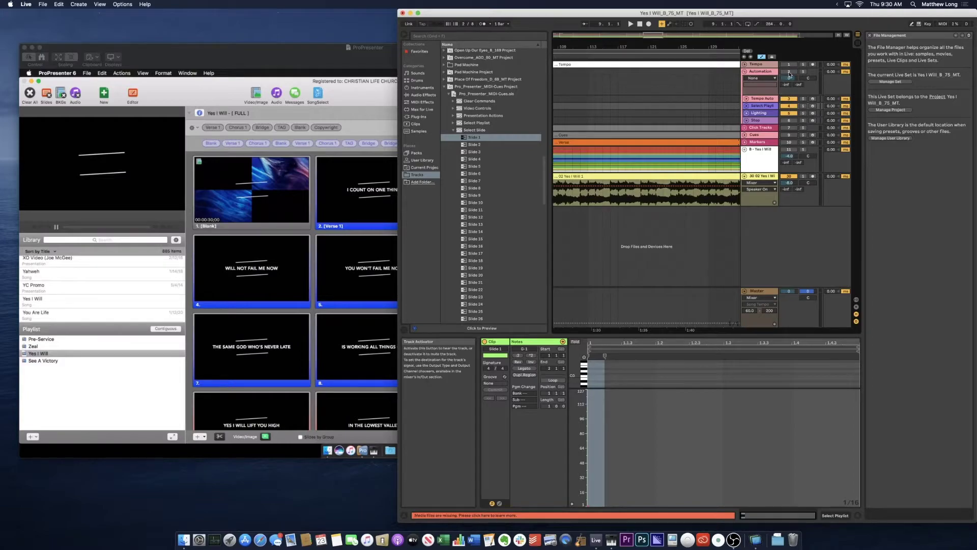
click(789, 73)
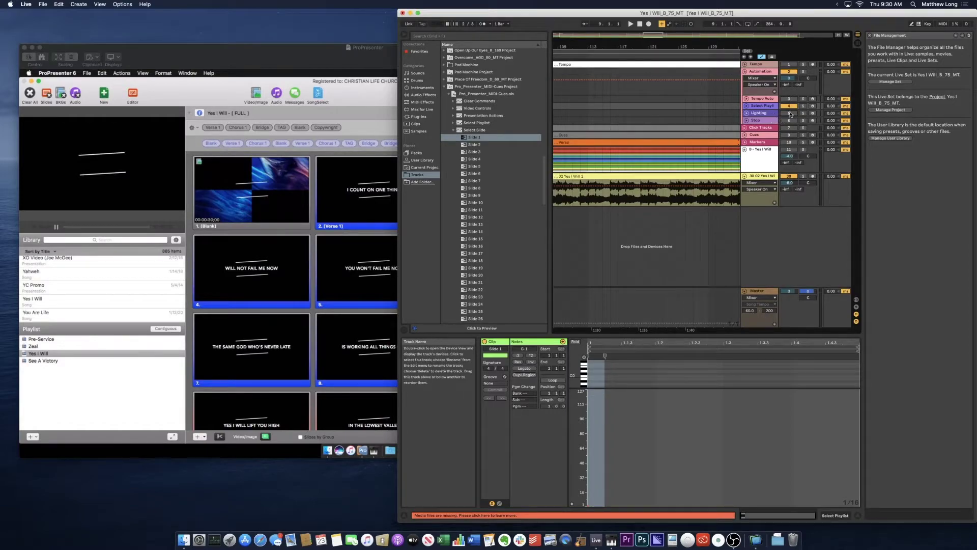
click(482, 24)
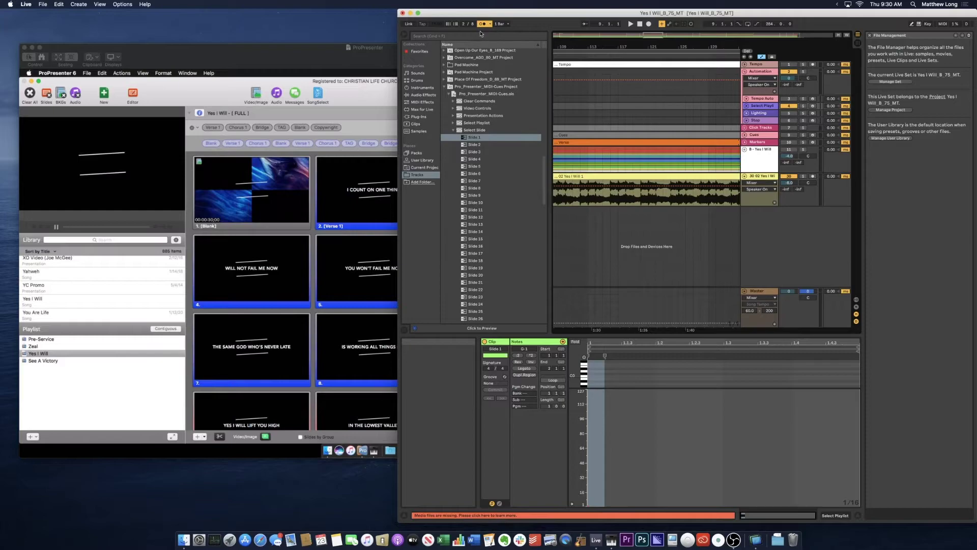
- Raise the system volume and play the arrangement from the Count Off locator to test the Playlist and Slide 1 cues
click(618, 105)
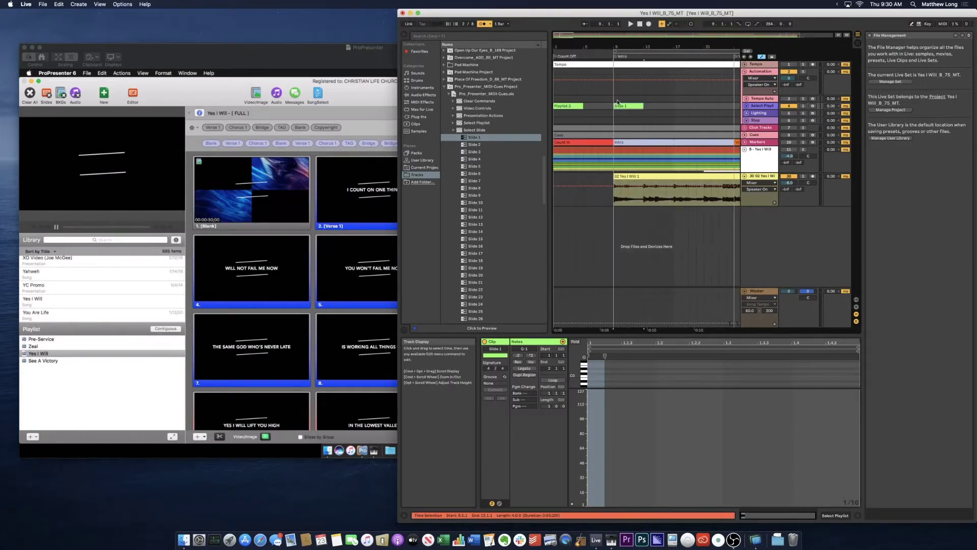
scroll(611, 107, right, 5)
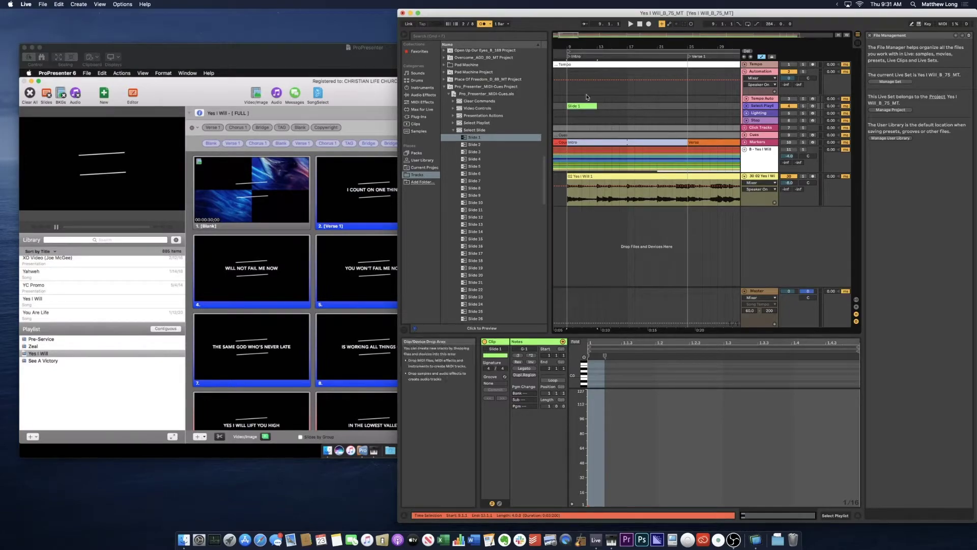
scroll(624, 99, left, 3)
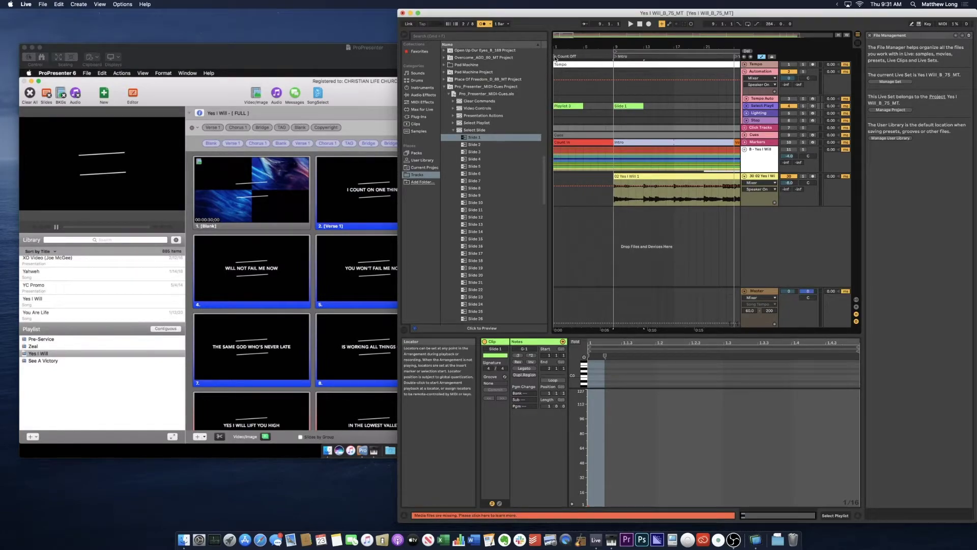
click(555, 58)
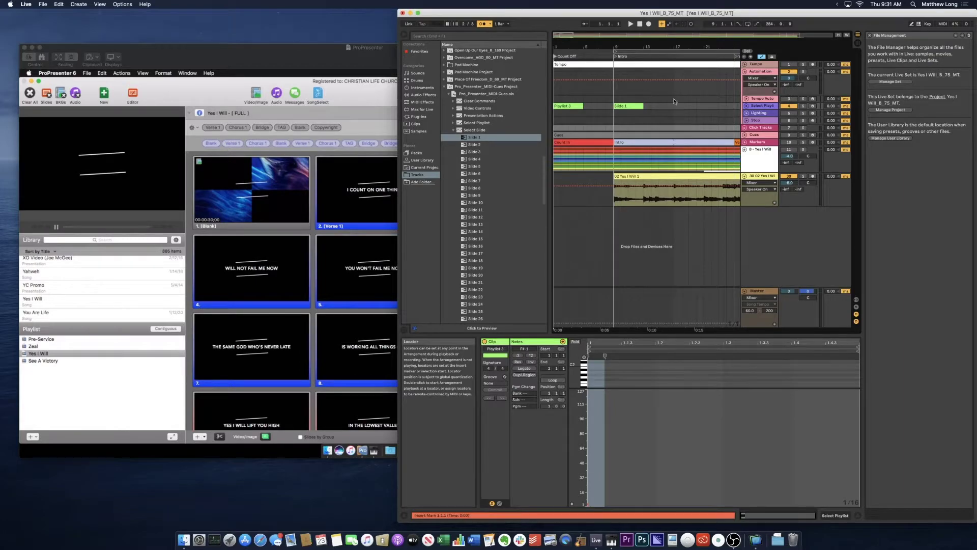
click(747, 105)
click(747, 106)
key(XF86AudioRaiseVolume)
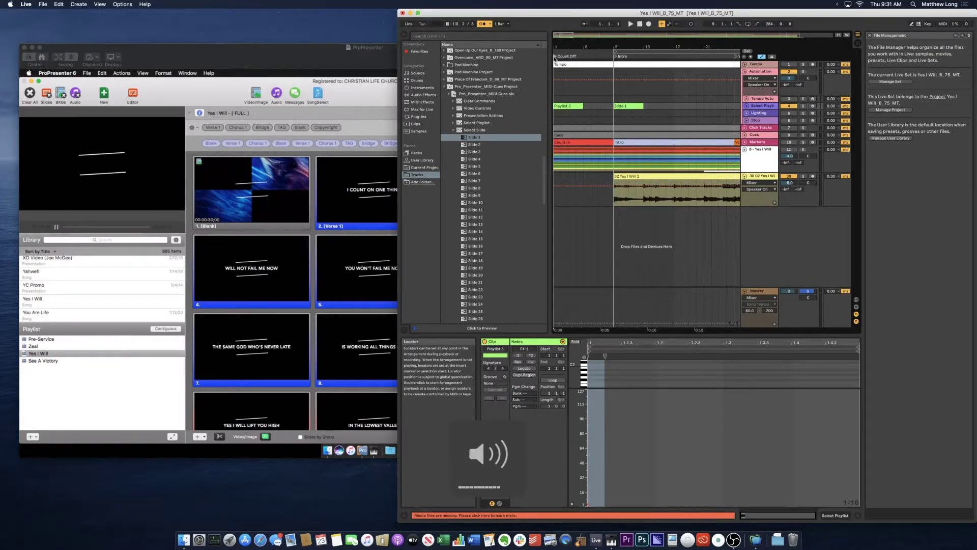
double_click(555, 59)
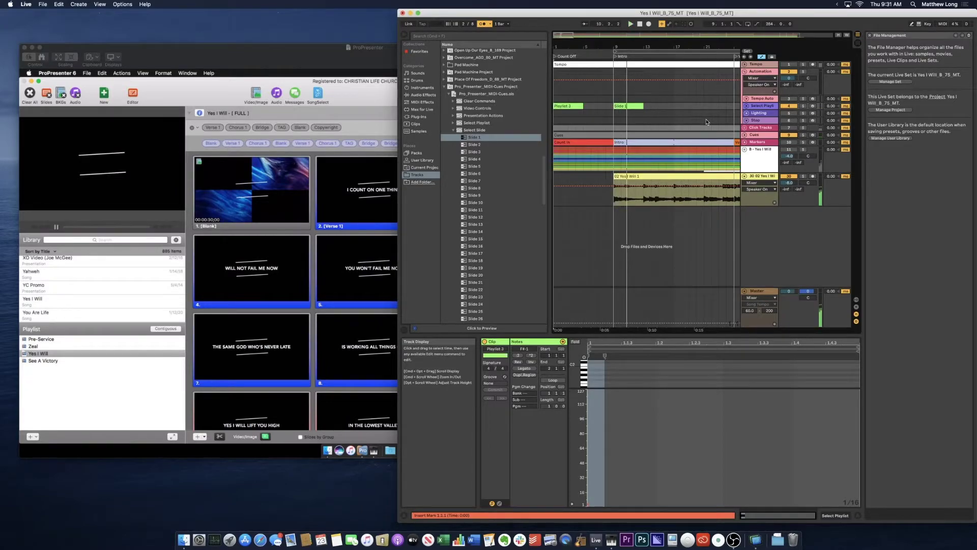
- On the ProPresenter Mac, check the Ableton Control session in MIDI Network Setup and close the MIDI windows
click(325, 60)
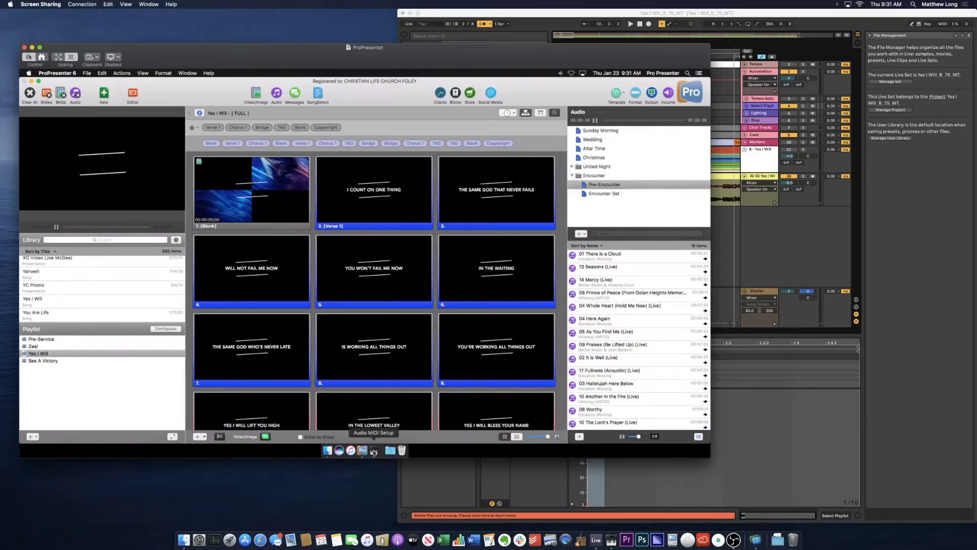
click(374, 452)
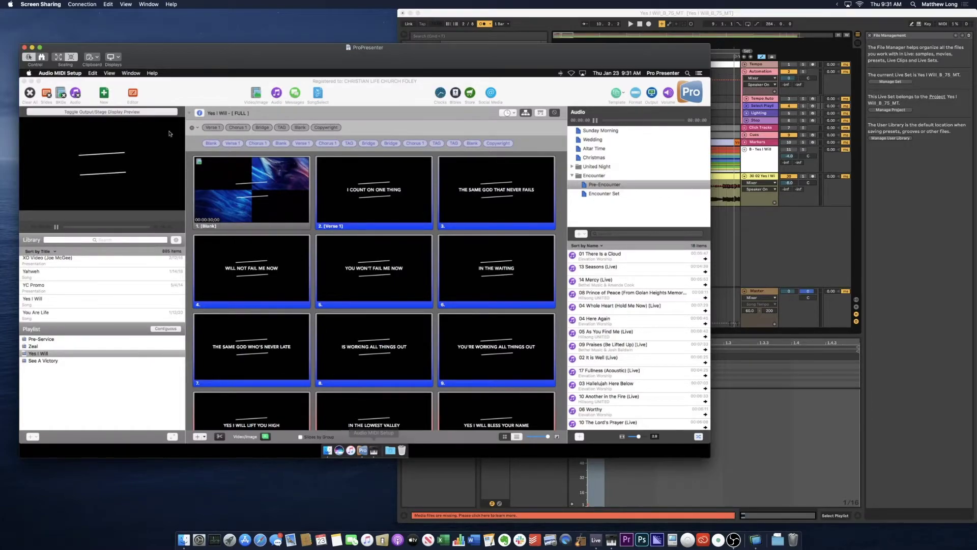
click(131, 73)
click(147, 95)
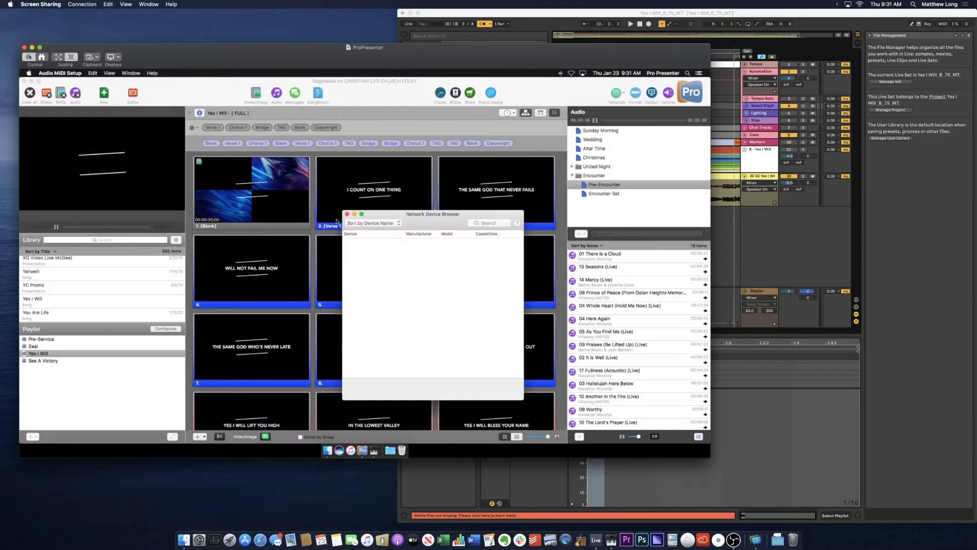
click(348, 214)
click(131, 72)
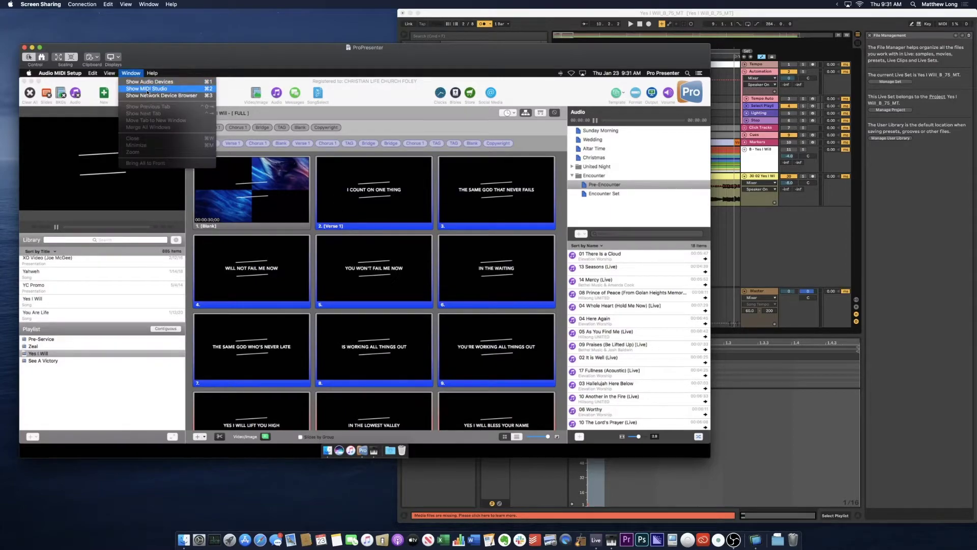
click(265, 129)
double_click(334, 218)
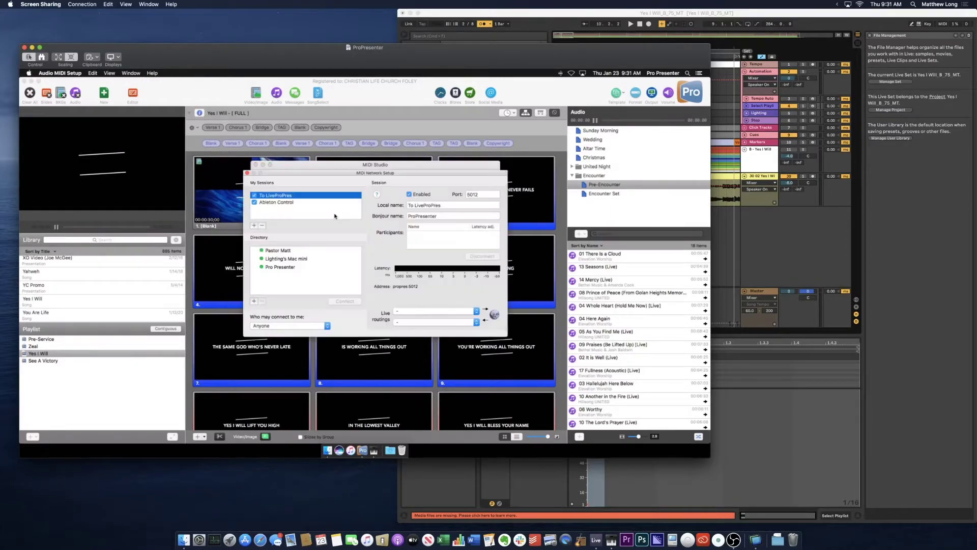
click(278, 202)
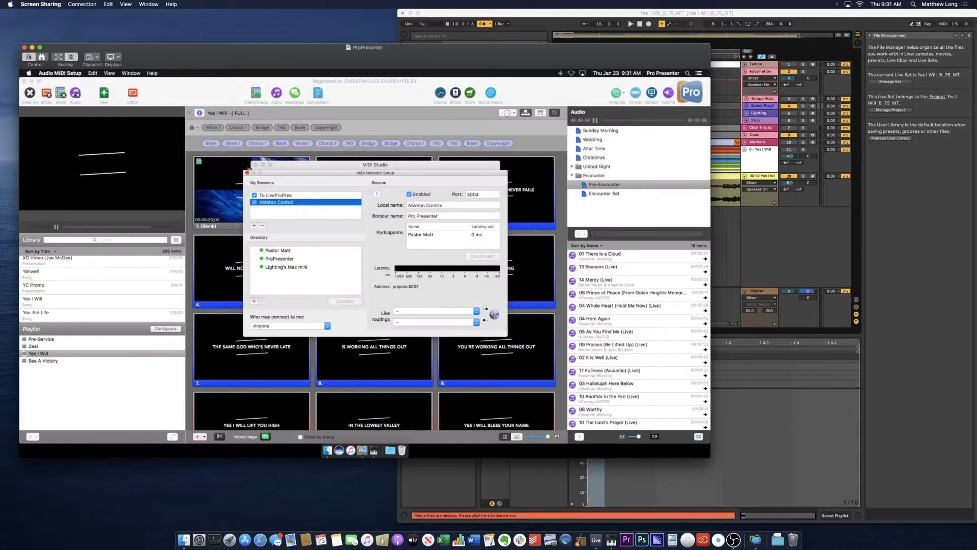
click(247, 173)
click(253, 164)
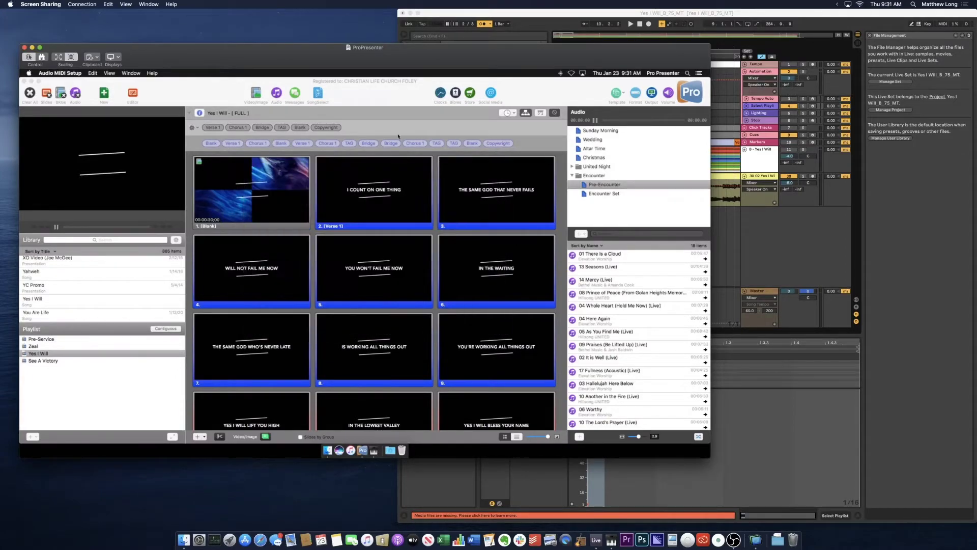
- Return to Live, show the In/Out section and check the Select Playlist track's MIDI output routing
click(756, 169)
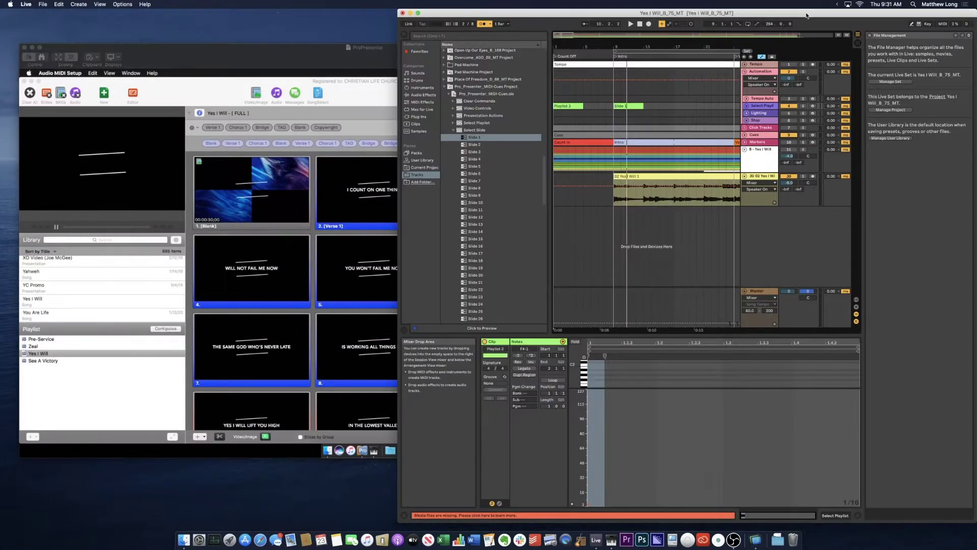
click(747, 106)
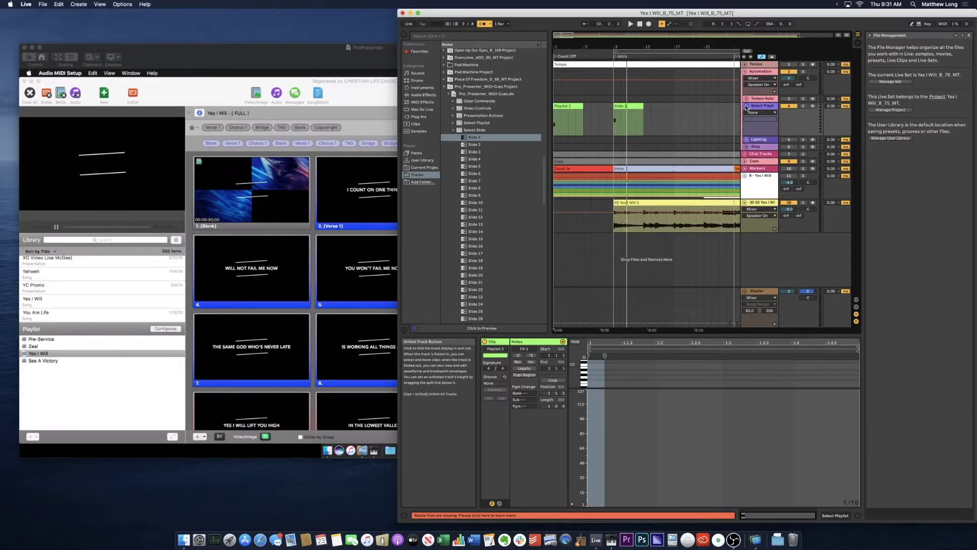
click(746, 105)
key(super+alt+i)
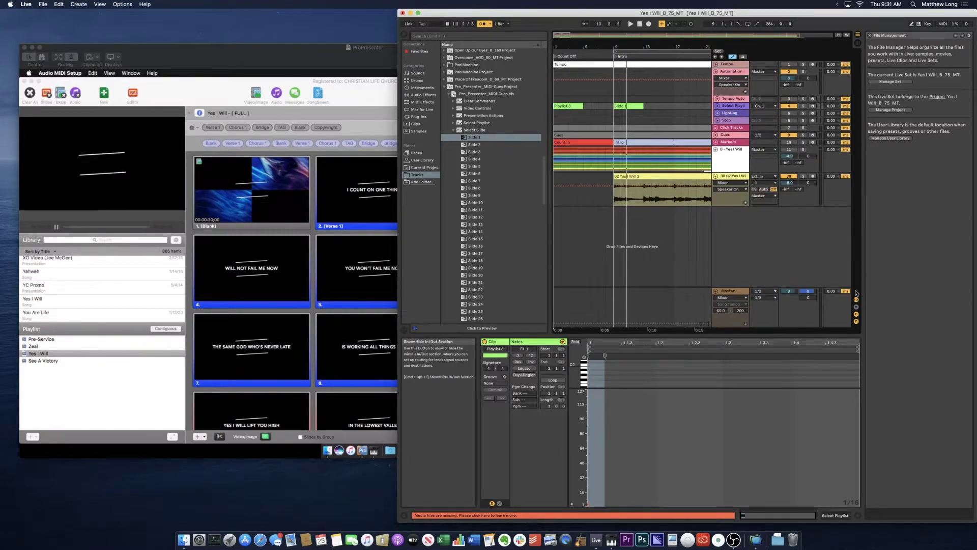
click(717, 106)
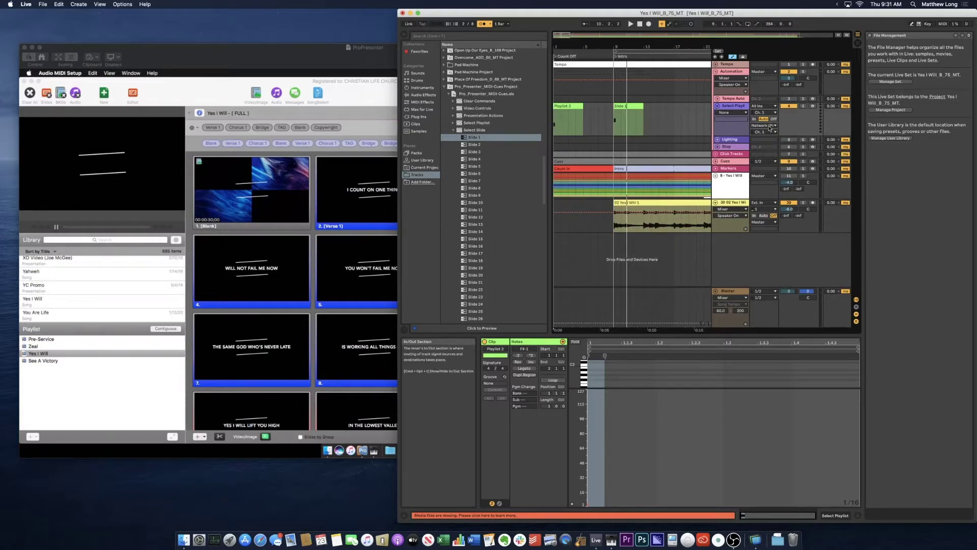
click(718, 106)
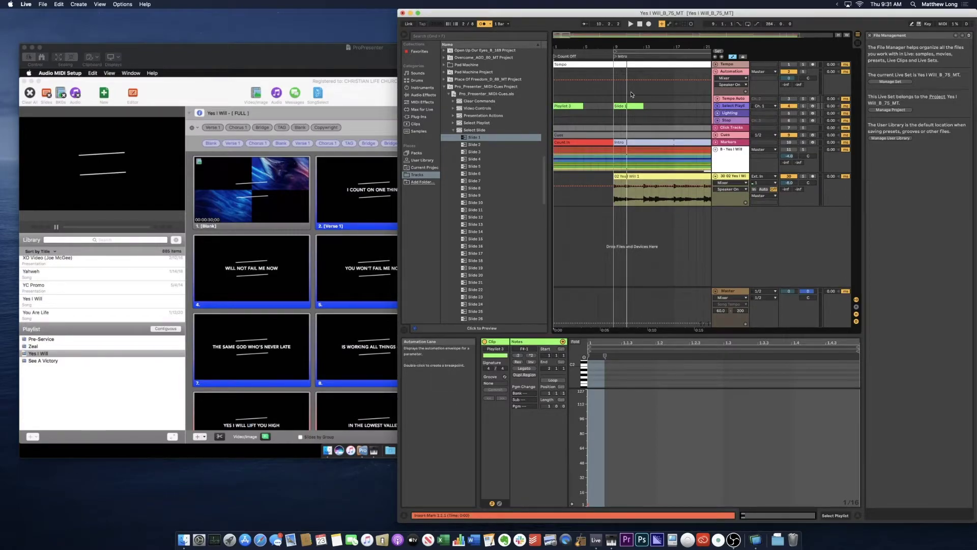
- Play from the Intro locator to test the Slide 1 cue, and connect the Ableton MIDI device in ProPresenter's Communications preferences
double_click(616, 57)
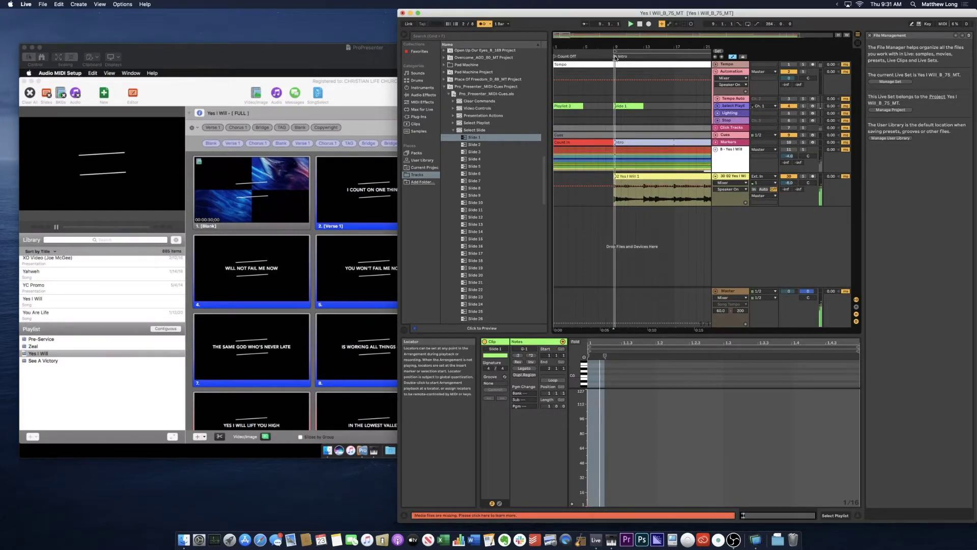
click(395, 454)
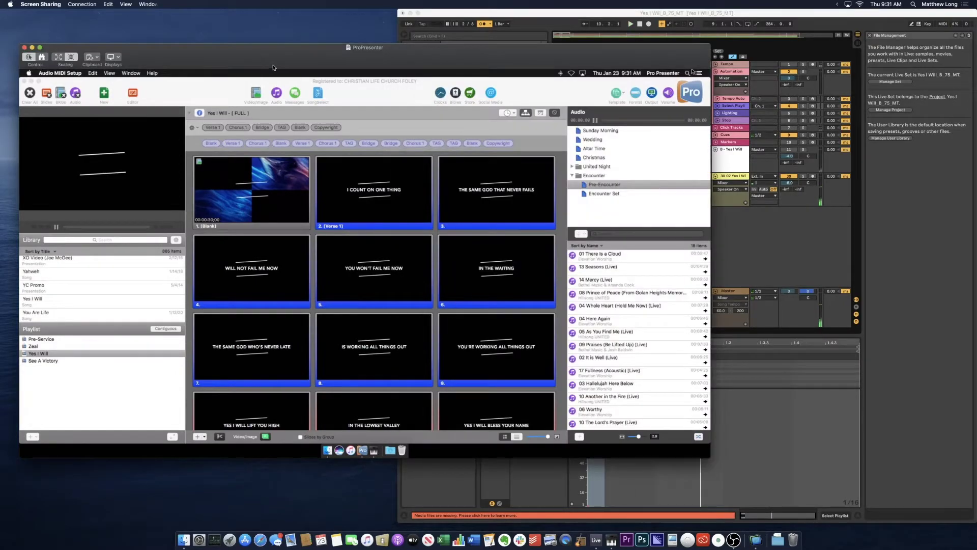
click(362, 450)
click(57, 73)
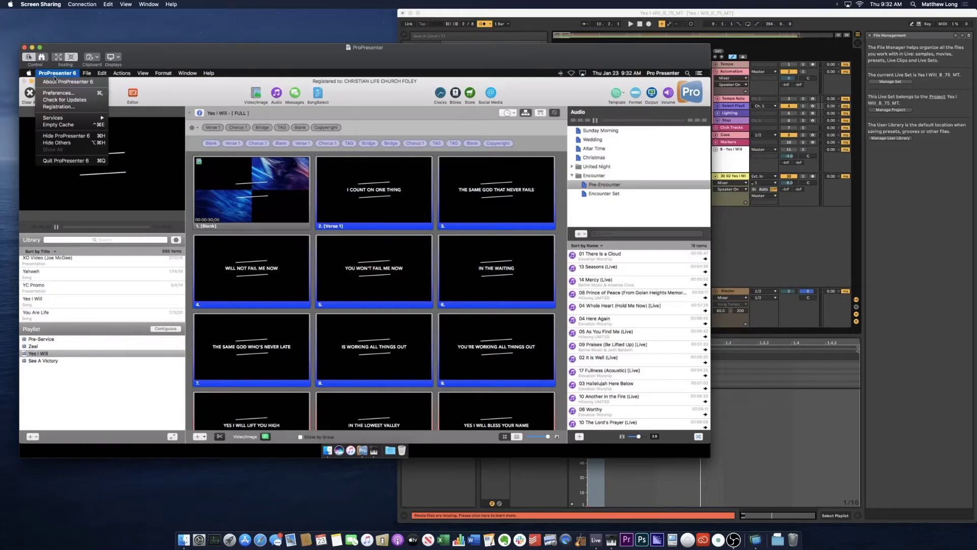
click(60, 93)
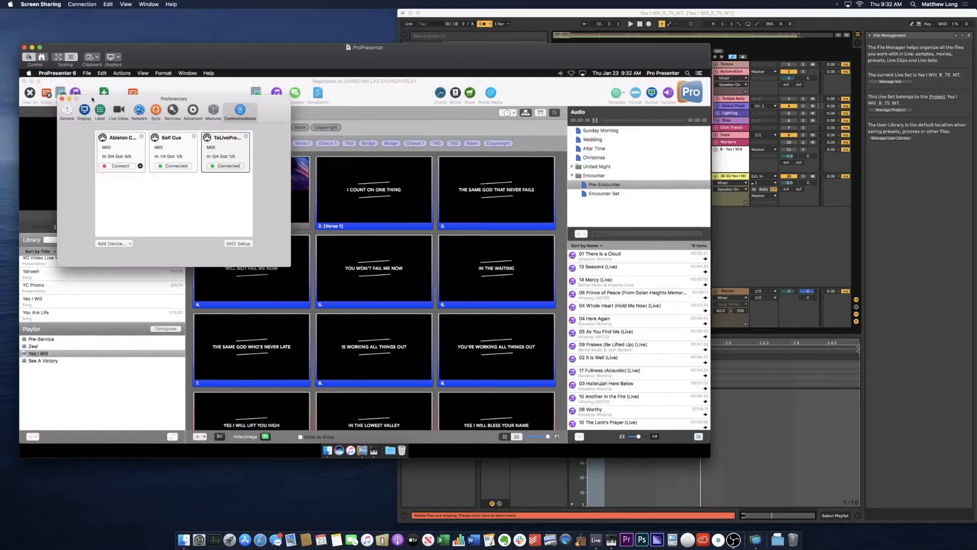
click(115, 167)
click(62, 99)
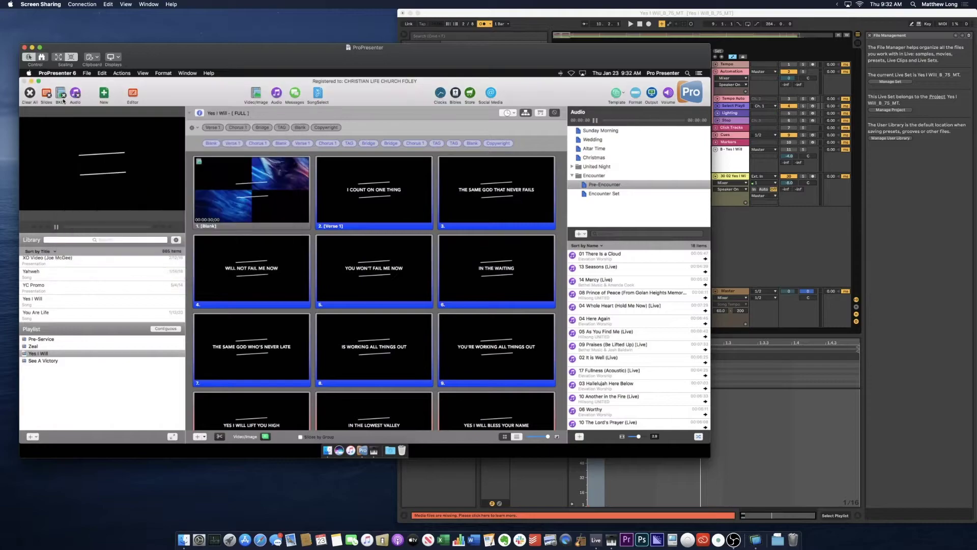
- Return to Live and play the arrangement from the Count Off to retest the Playlist and Slide 1 cues
click(460, 12)
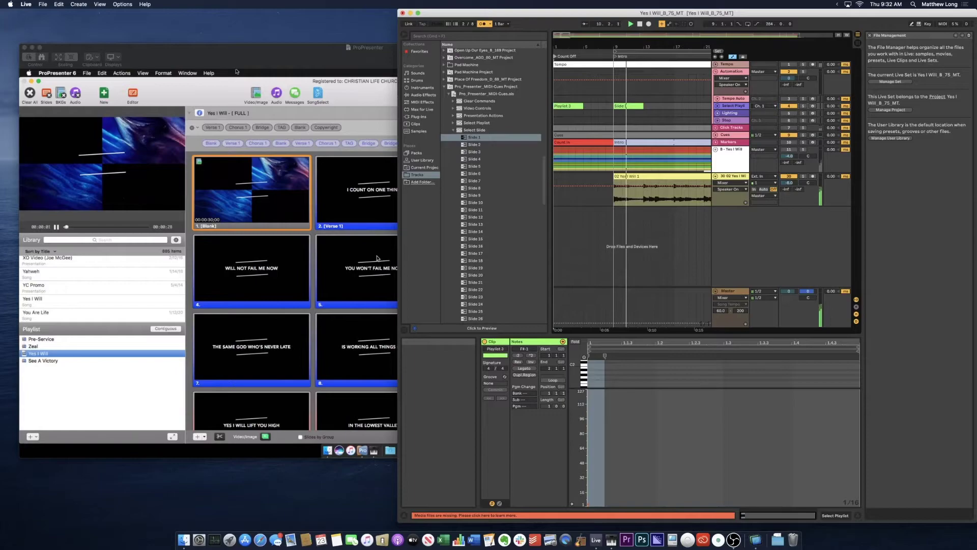
key(space)
mouse_move(632, 35)
mouse_down()
mouse_move(631, 82)
mouse_move(631, 46)
mouse_up()
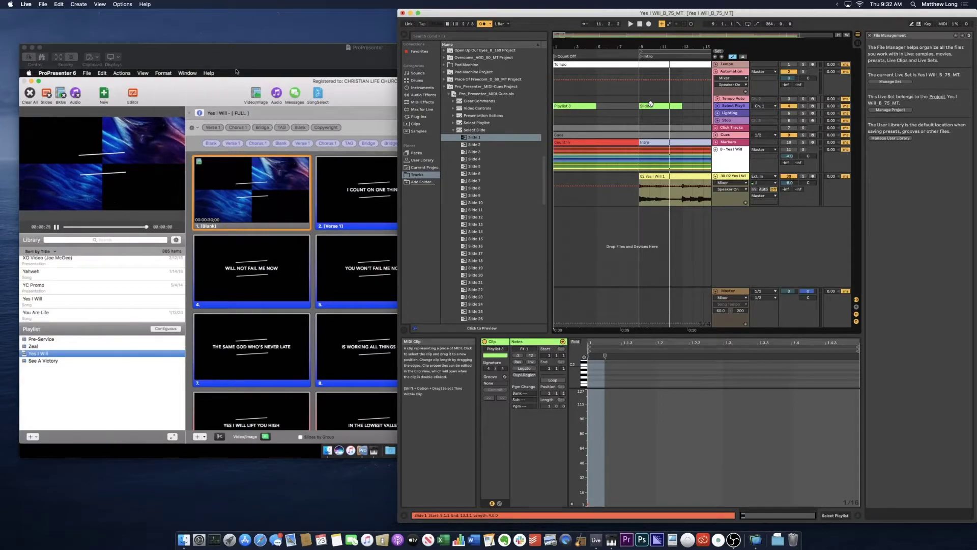
key(space)
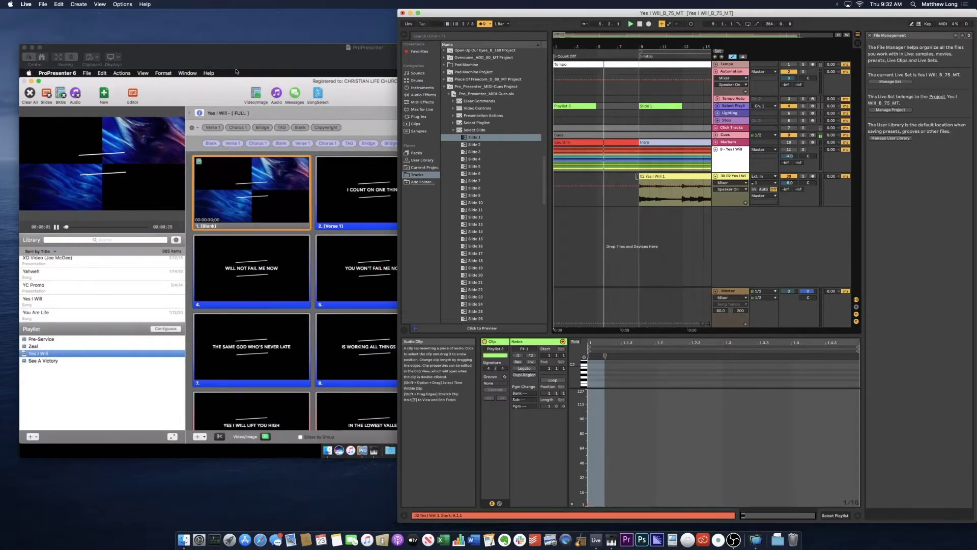
click(637, 177)
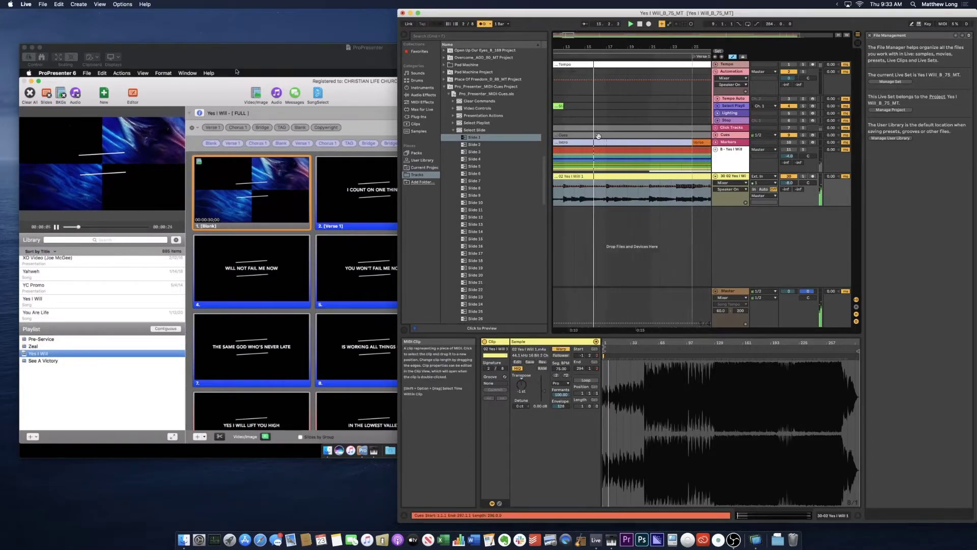
- Move the ProPresenter screen-sharing window into the desktop corner and shrink it so Live's arrangement stays visible beside it
double_click(307, 47)
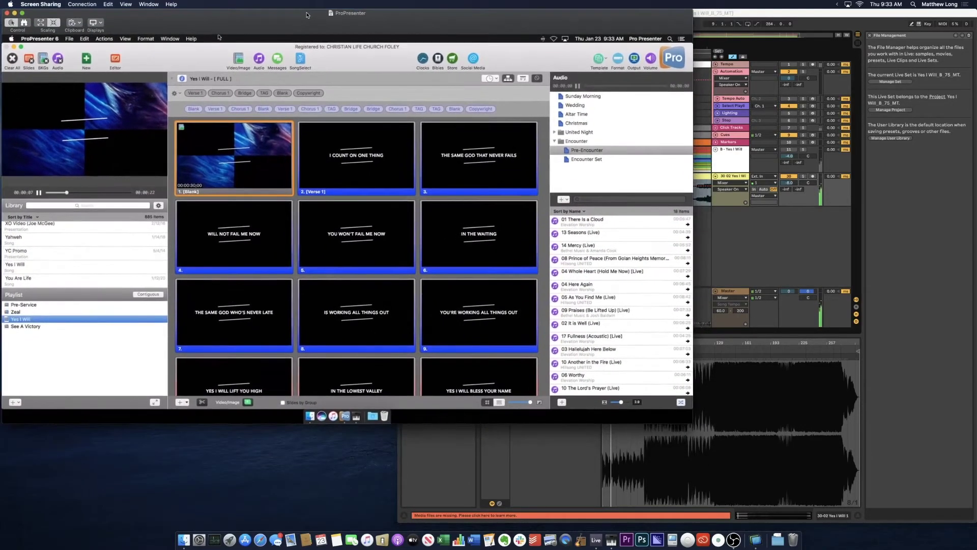
drag(694, 421, 551, 339)
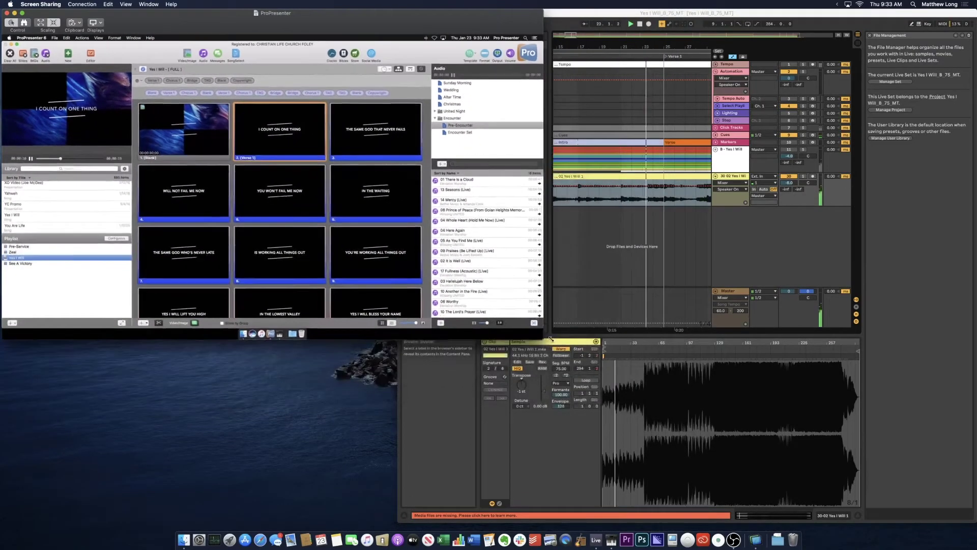
- Place the Slide 2 MIDI cue on the Select Playlist track at bar 21, ending at the Verse 1 locator
click(668, 114)
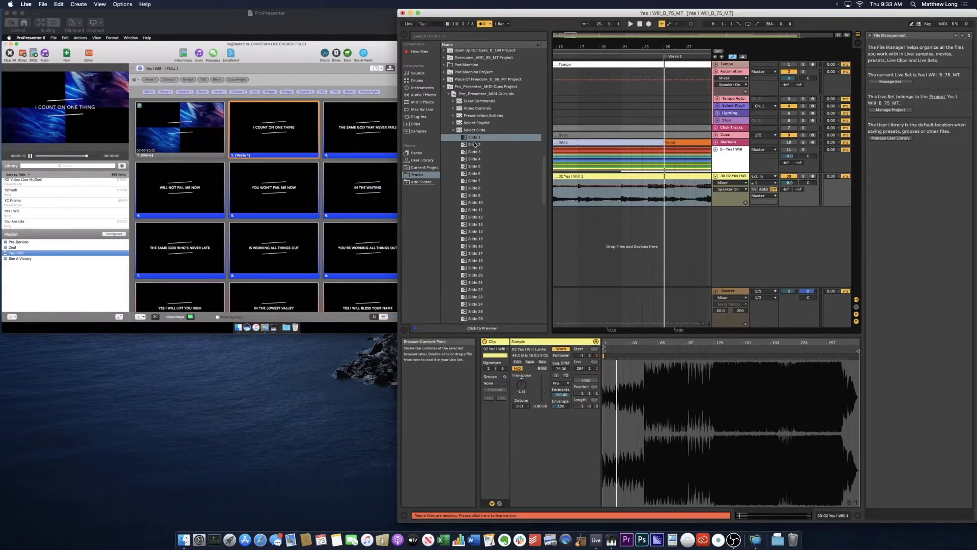
drag(474, 144, 624, 108)
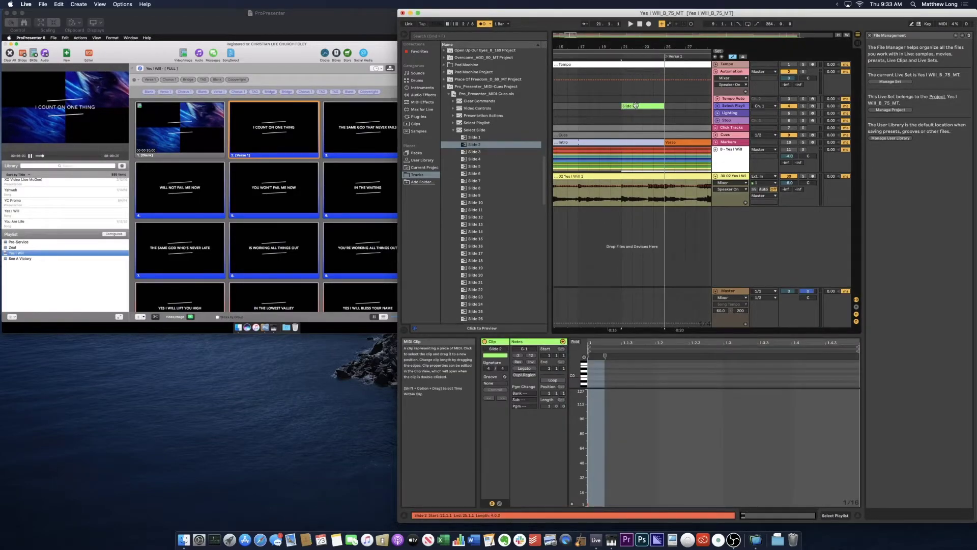
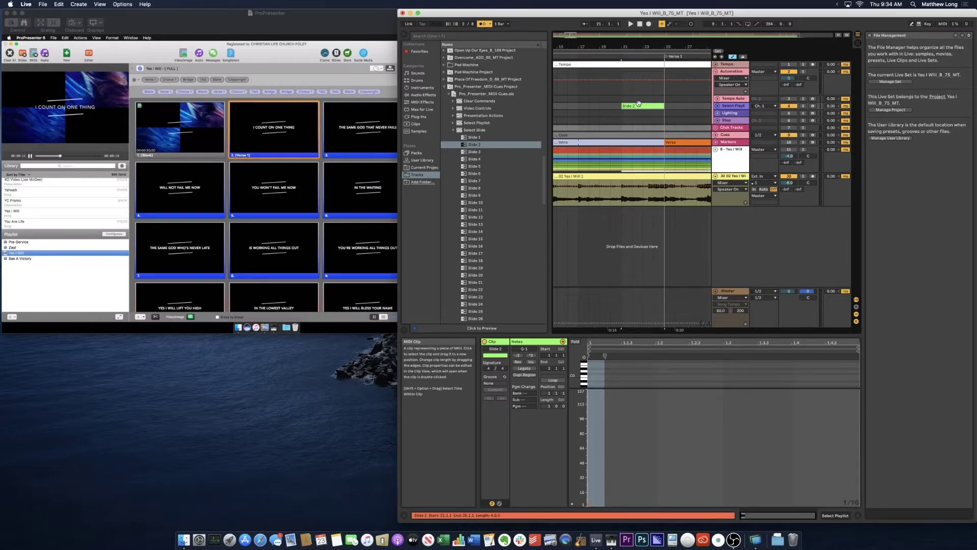
- Trigger the blank first slide in ProPresenter and play Live through the Slide 2 cue to test it
click(185, 138)
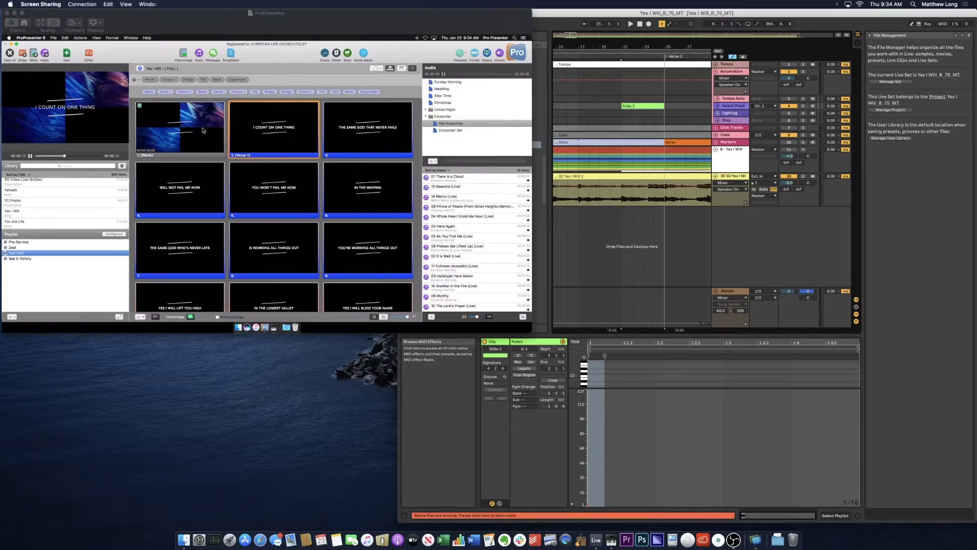
click(187, 133)
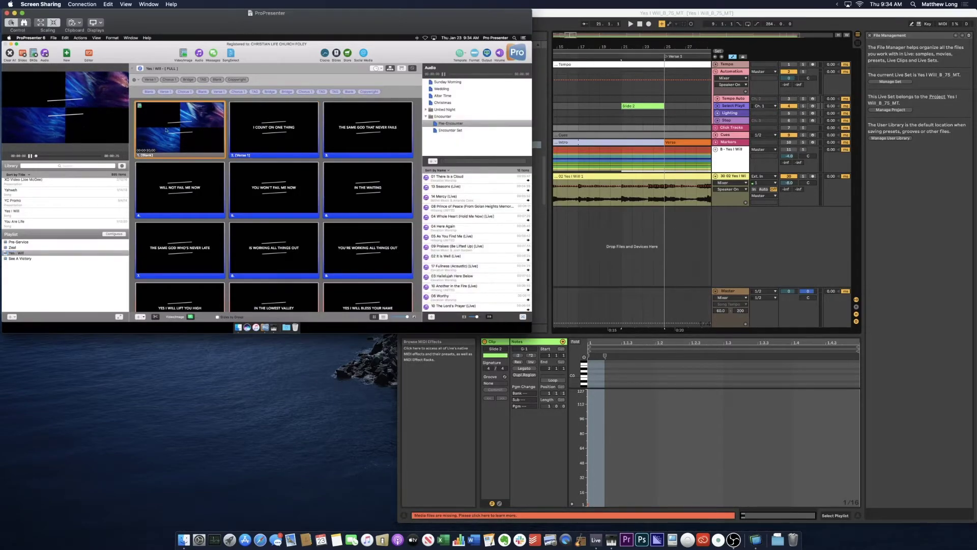
click(584, 17)
click(555, 55)
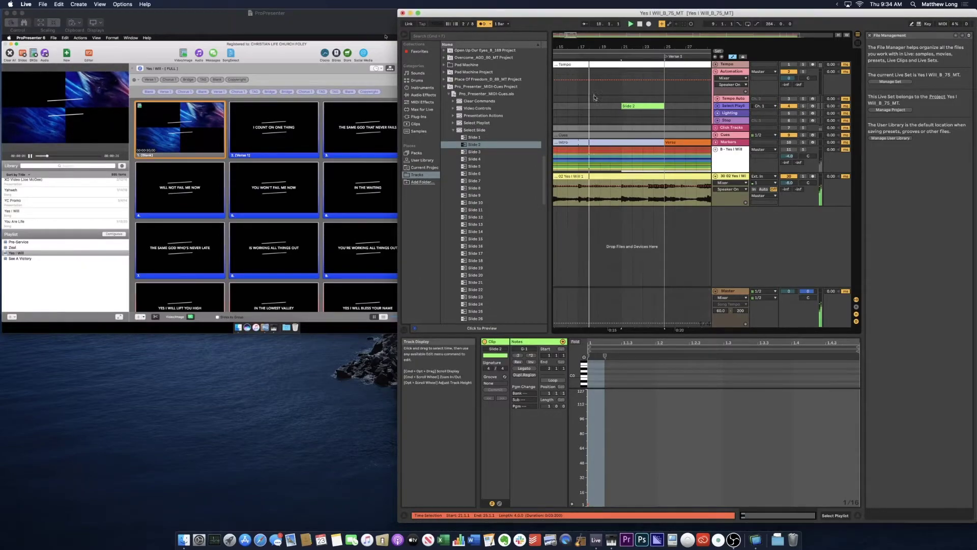
key(space)
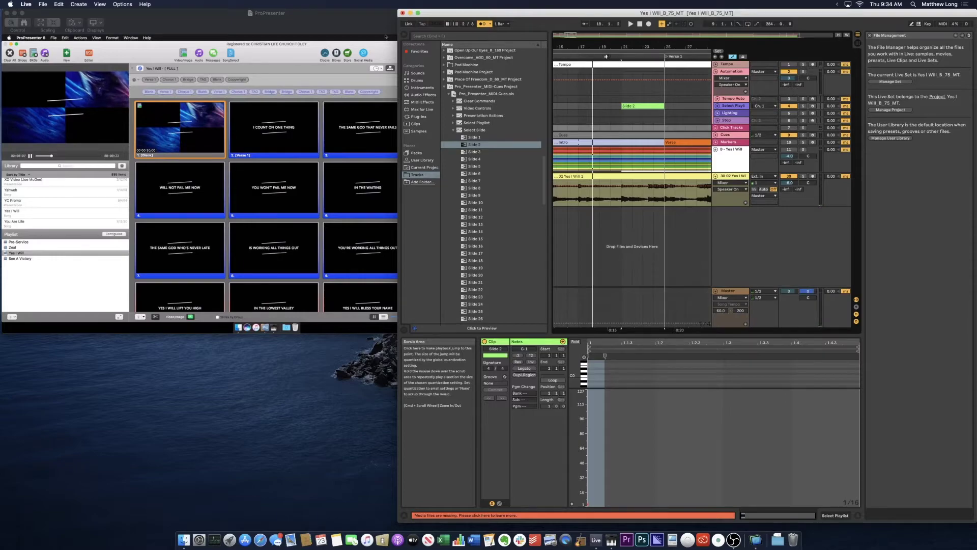
click(569, 56)
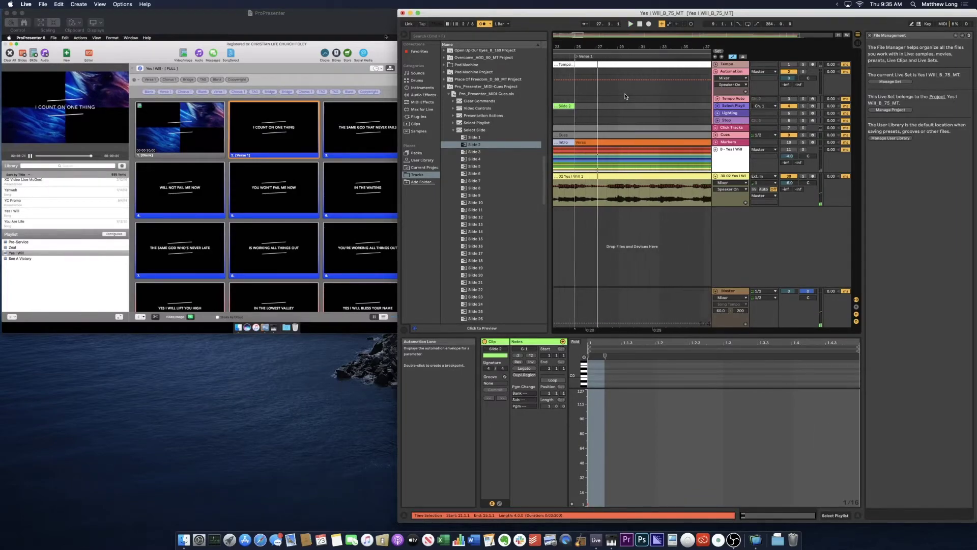
- Add the Slide 3 MIDI cue at bar 26 on the Select Playlist track and play the arrangement to test it
key(space)
drag(473, 152, 621, 108)
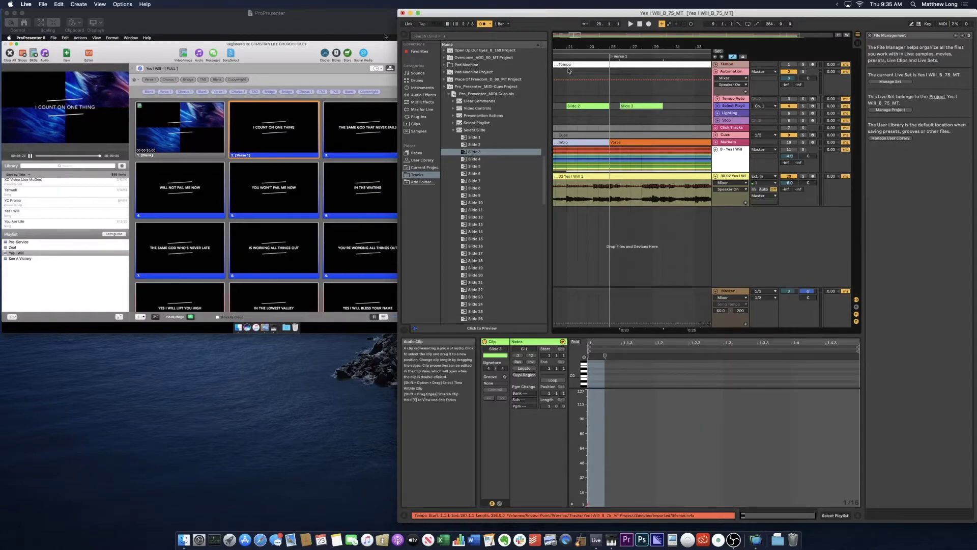
scroll(578, 86, left, 8)
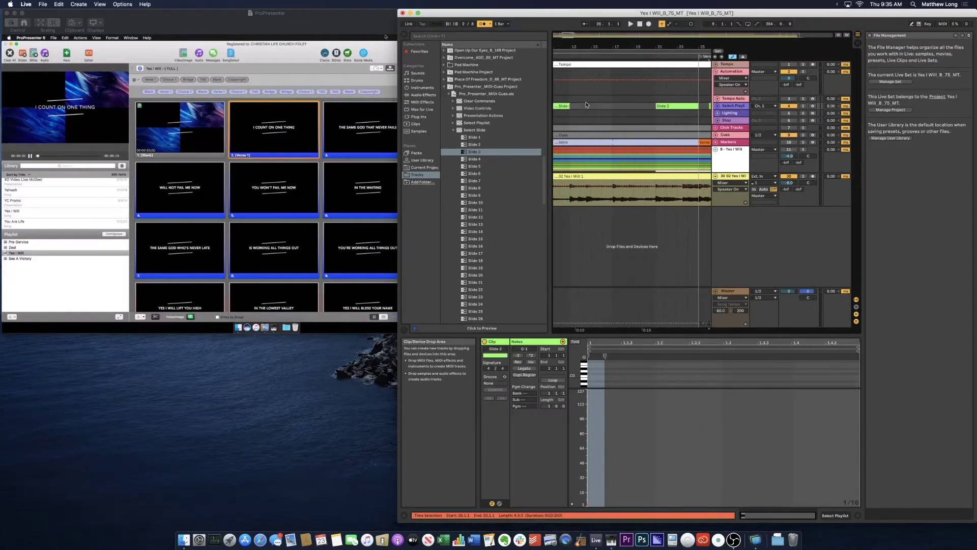
scroll(594, 84, left, 5)
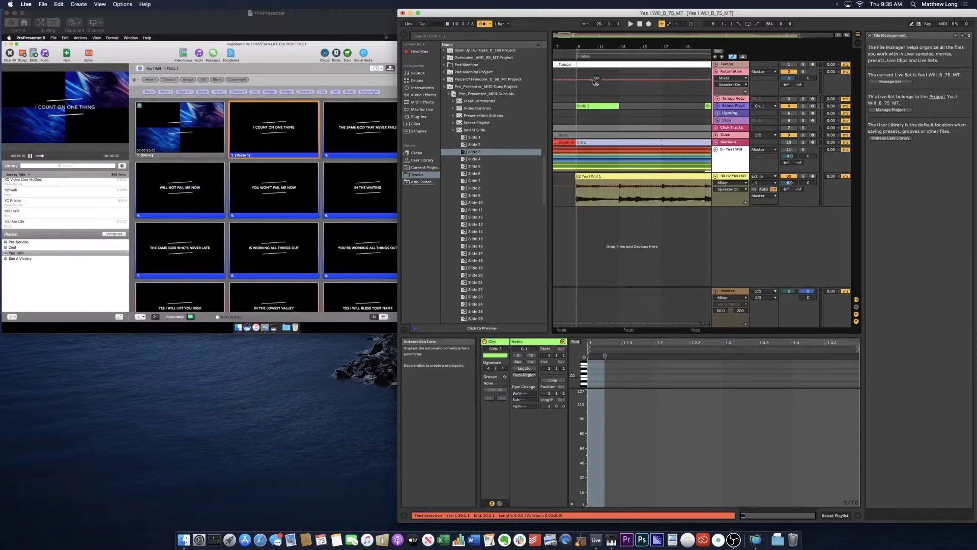
click(676, 113)
key(space)
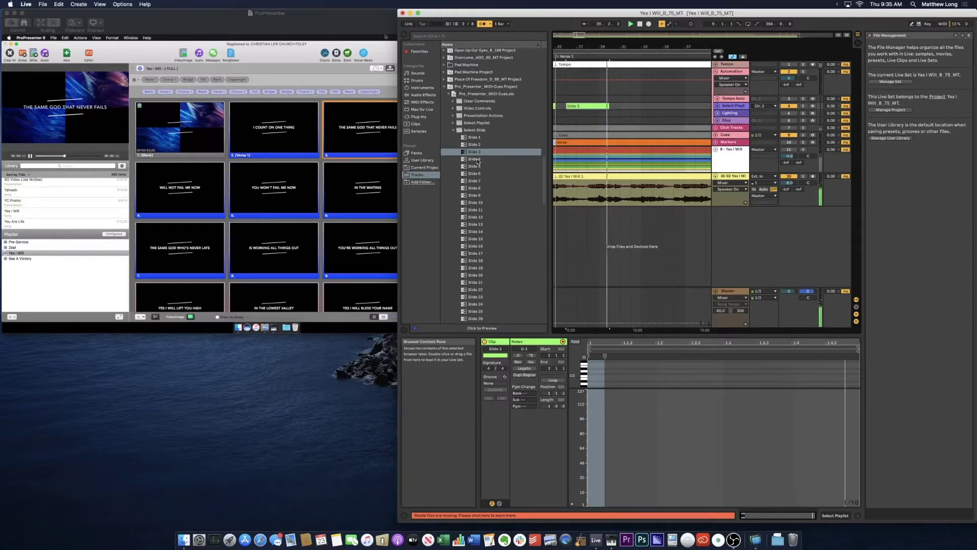
- Add the Slide 4 MIDI cue at bar 31 on the Select Playlist track and test it against ProPresenter
scroll(646, 132, left, 3)
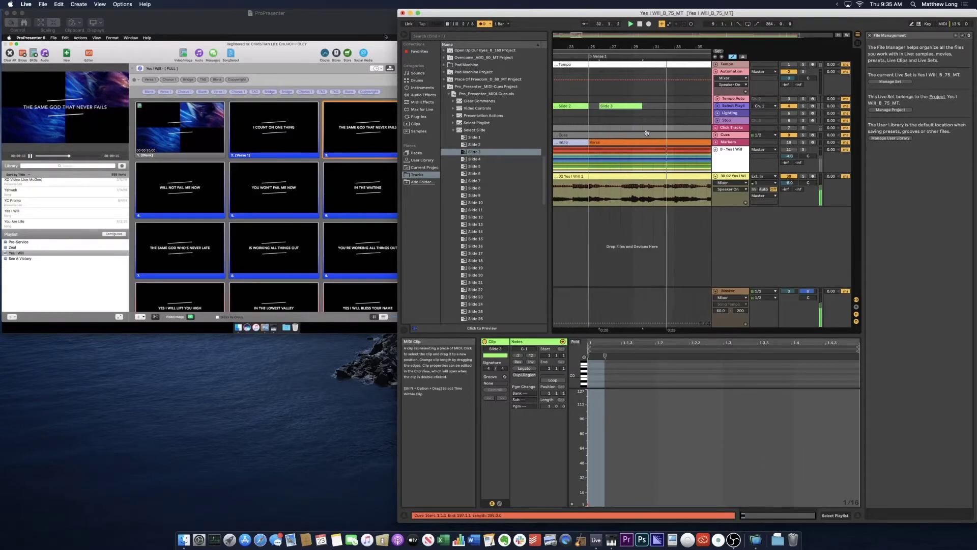
key(space)
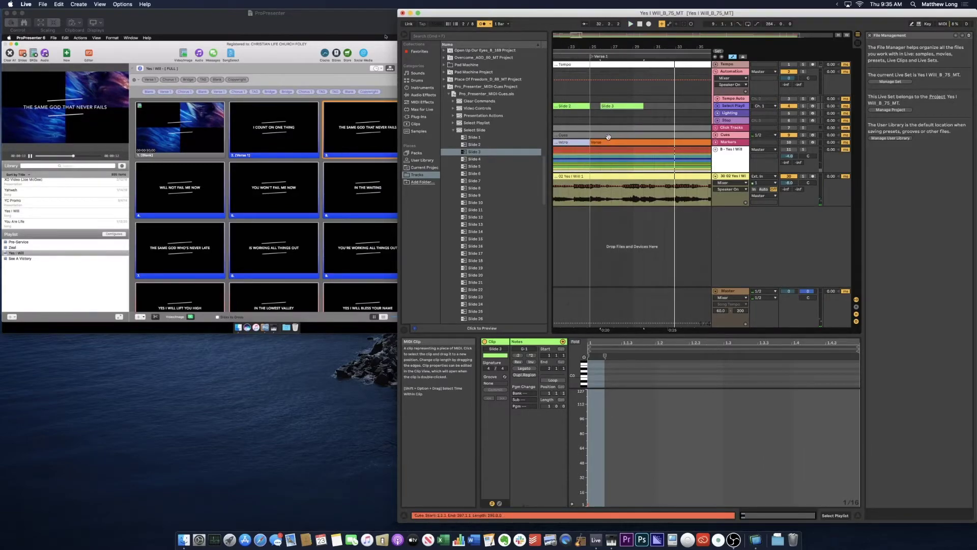
drag(474, 158, 657, 111)
click(267, 49)
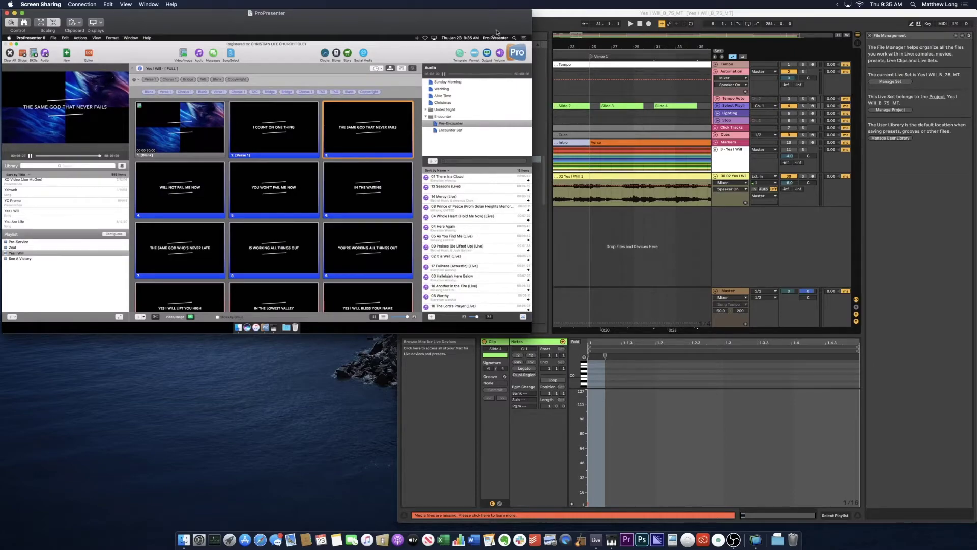
click(549, 16)
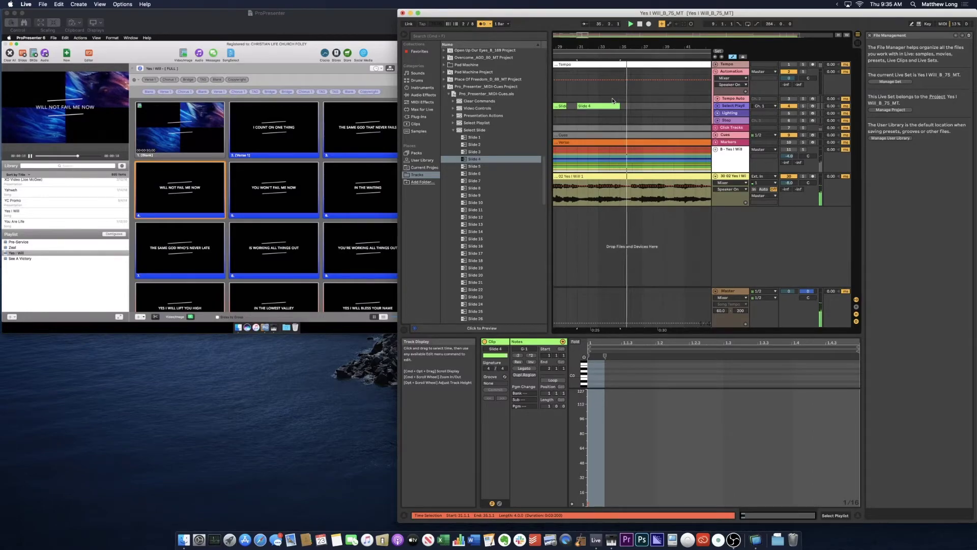
- Add the Slide 5 MIDI cue directly after the Slide 4 clip and play the arrangement to test it
drag(482, 168, 620, 104)
scroll(620, 104, left, 4)
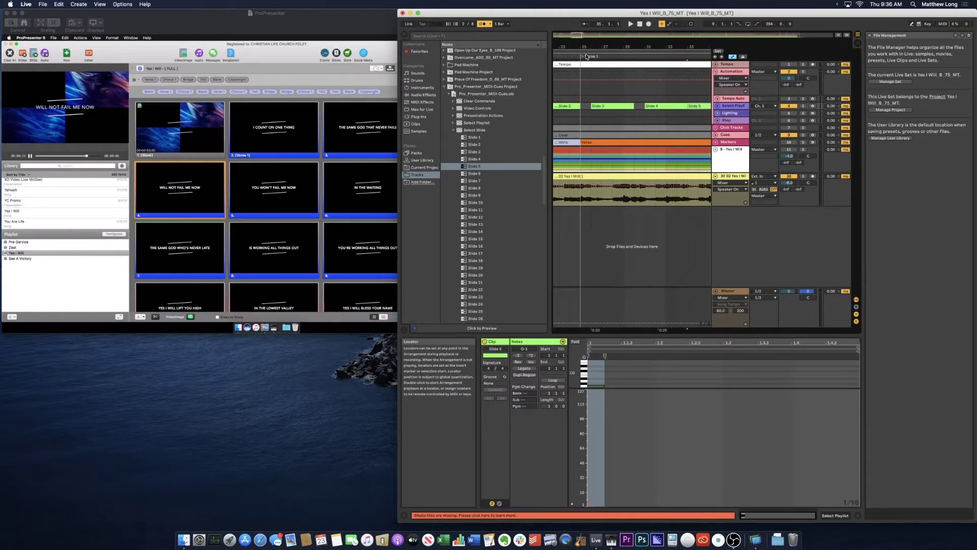
key(space)
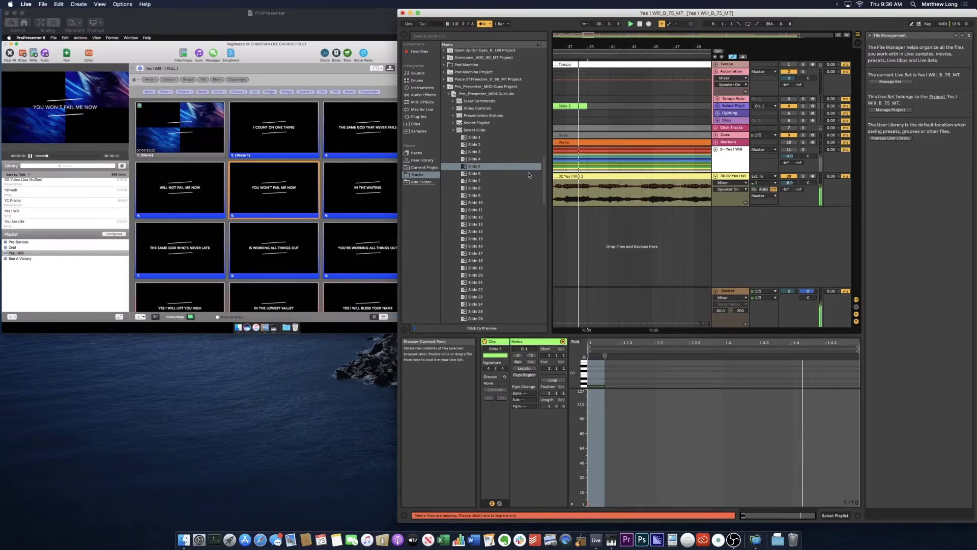
- Place the Slide 6, Slide 7, Slide 8 and Slide 9 MIDI cues back to back after Slide 5 on the Select Playlist track
drag(476, 173, 589, 106)
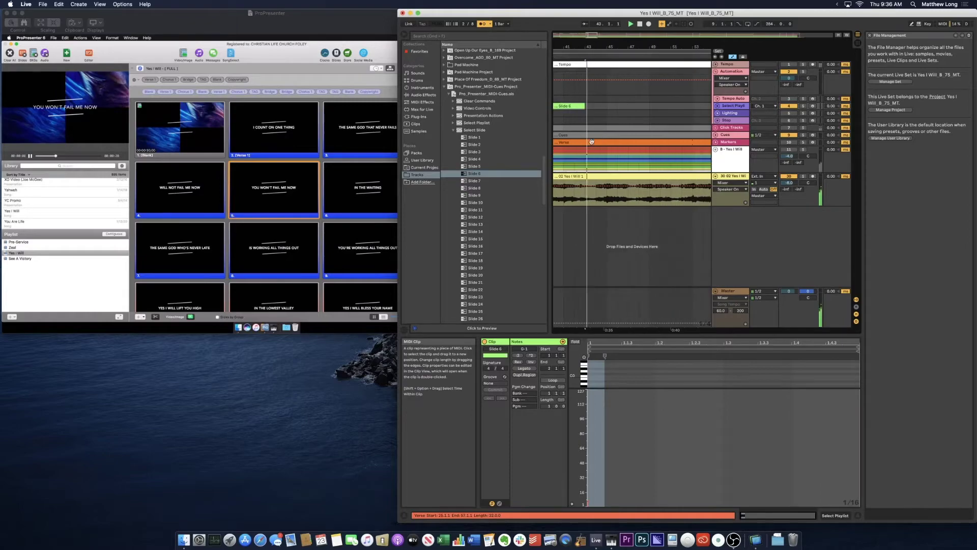
drag(474, 181, 593, 105)
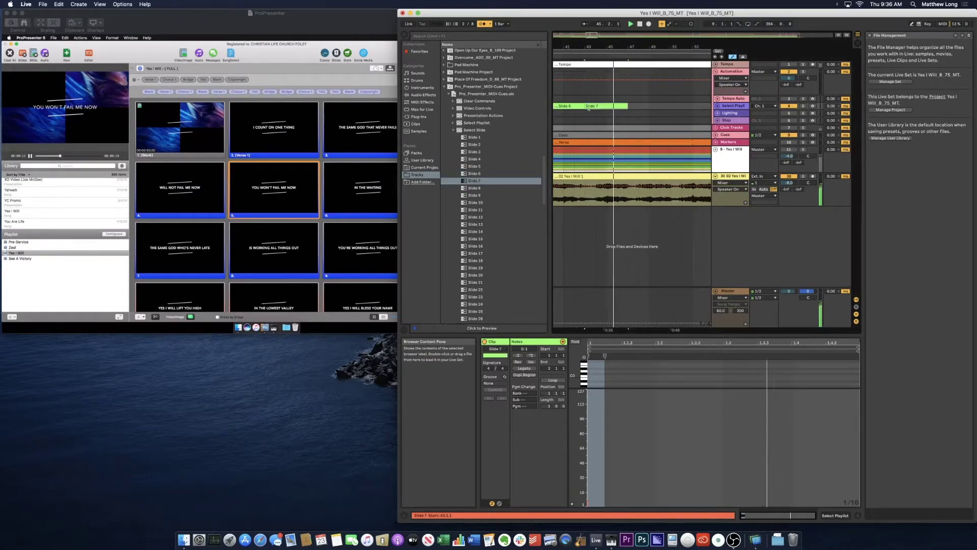
drag(474, 188, 630, 107)
drag(475, 195, 663, 127)
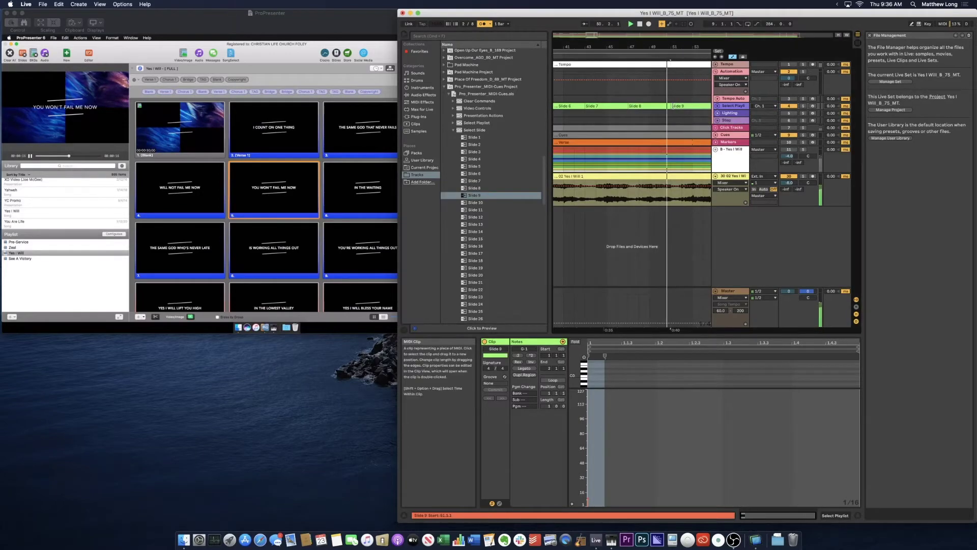
- Go back to the start of the arrangement and select the playlist cue clip at the Count Off
scroll(636, 112, left, 10)
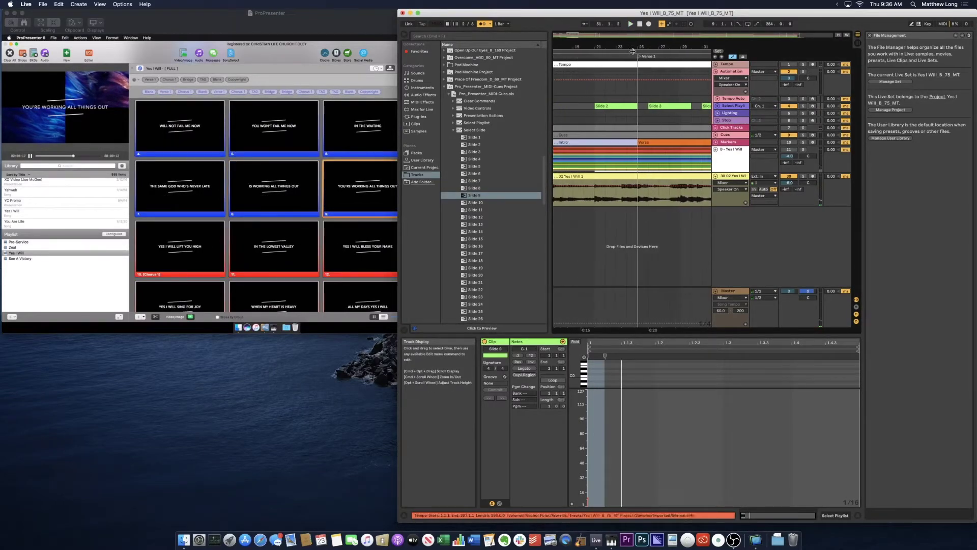
scroll(611, 94, left, 3)
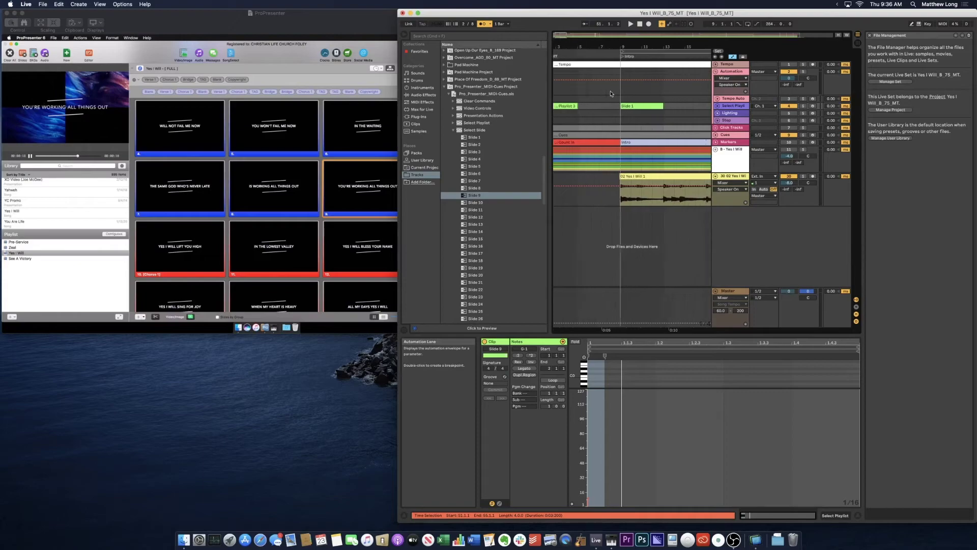
click(565, 106)
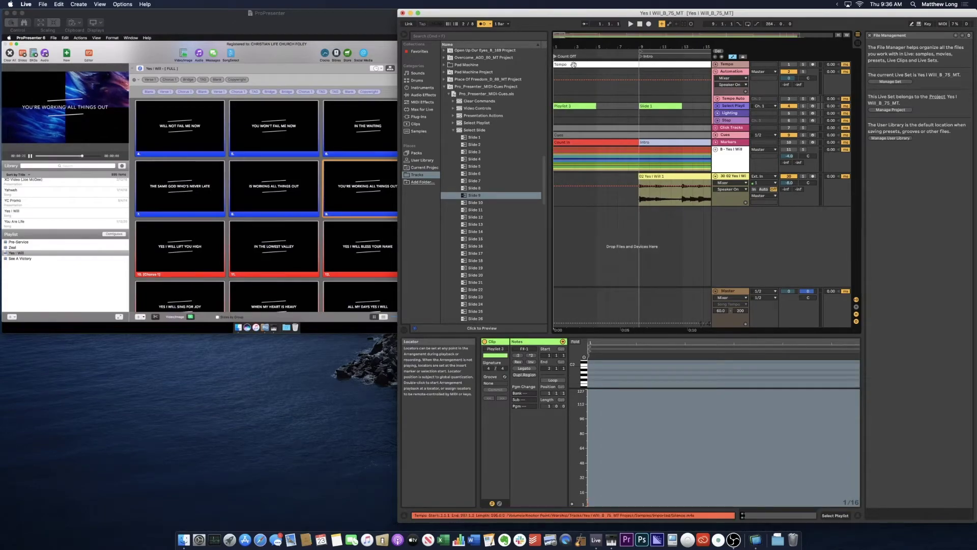
- Play the arrangement from the Intro through the verse to check the Slide 1 to Slide 9 cues against ProPresenter
scroll(636, 82, right, 15)
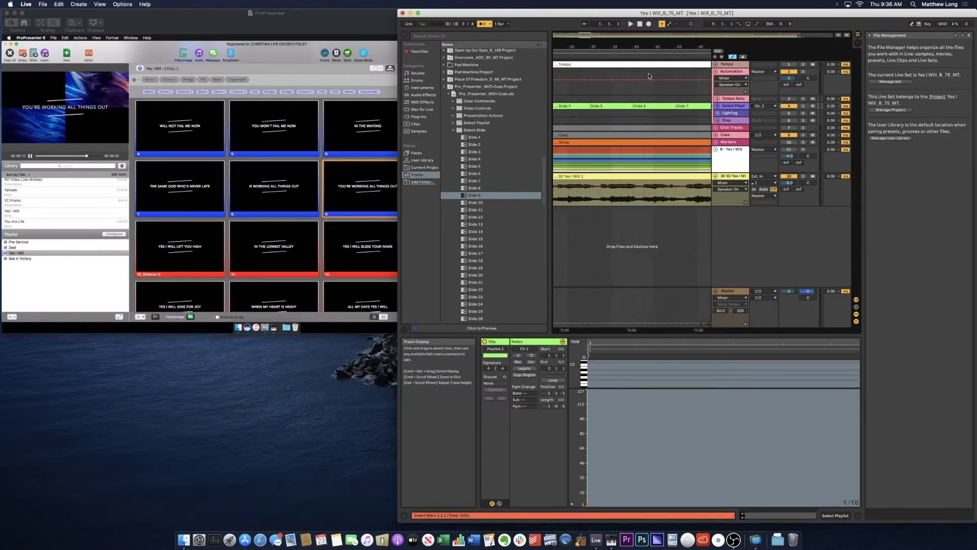
key(space)
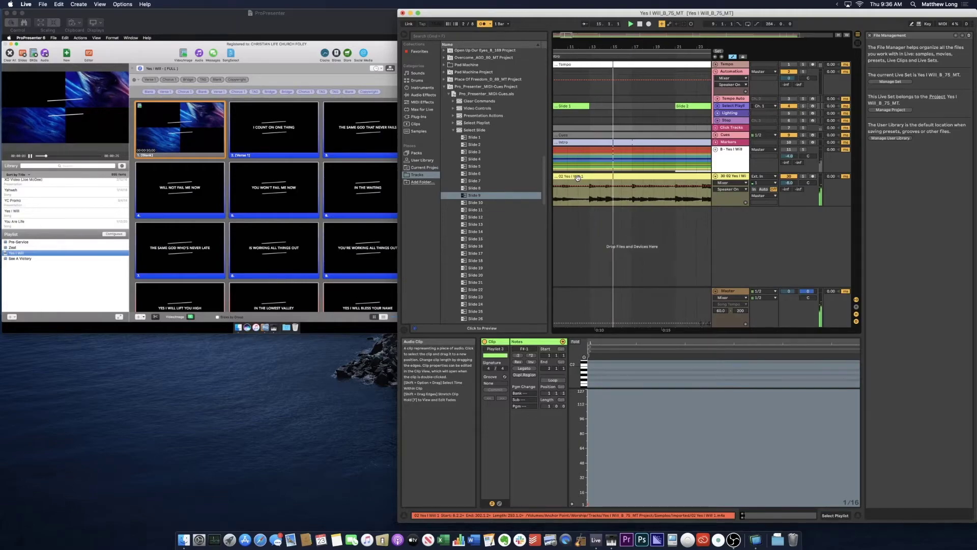
click(629, 212)
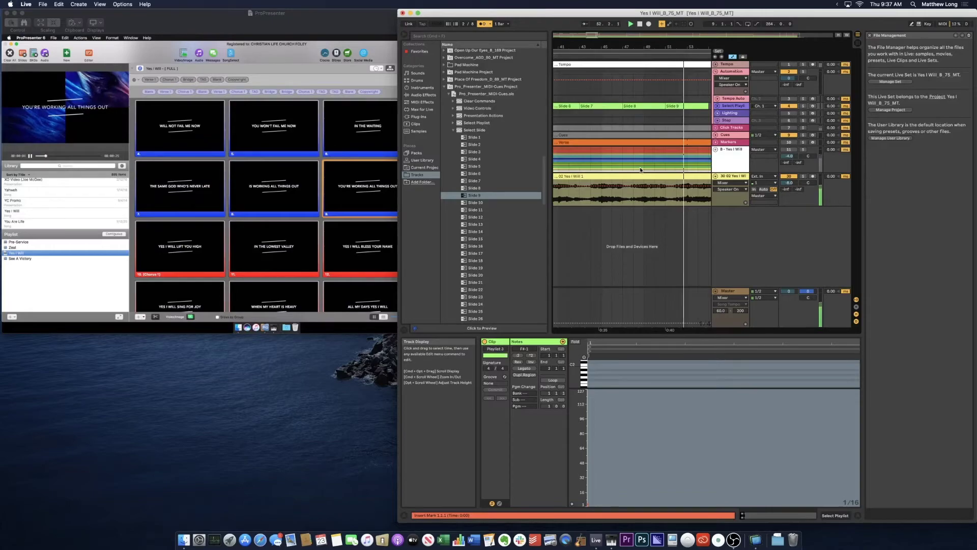
scroll(641, 170, left, 10)
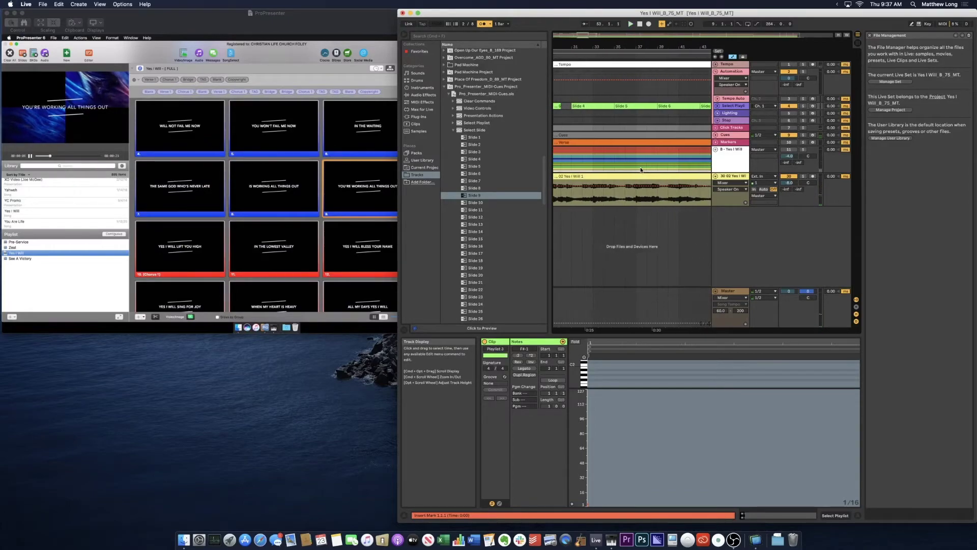
scroll(641, 170, left, 2)
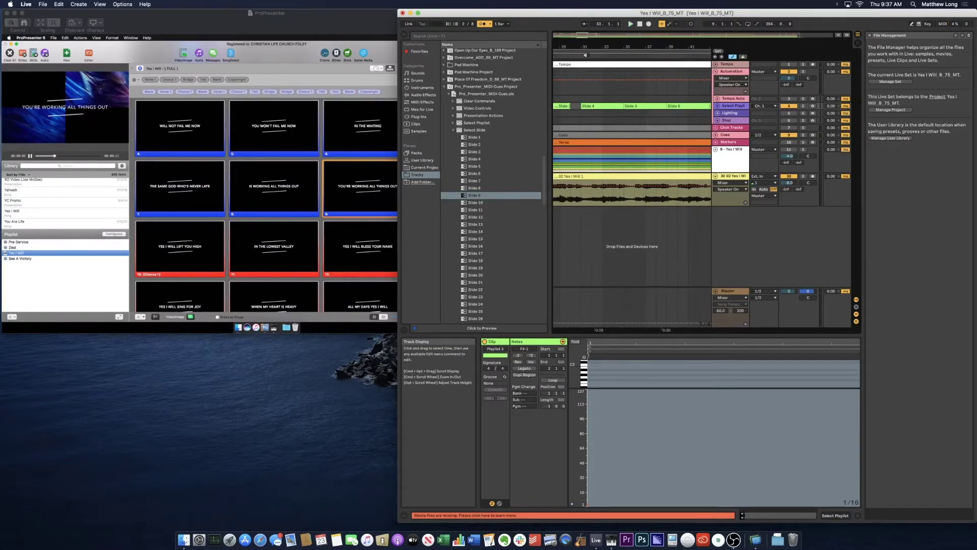
- Shift the Slide 6, Slide 7, Slide 8 and Slide 9 cues one bar earlier to bars 38, 42, 46 and 50 during playback
click(631, 107)
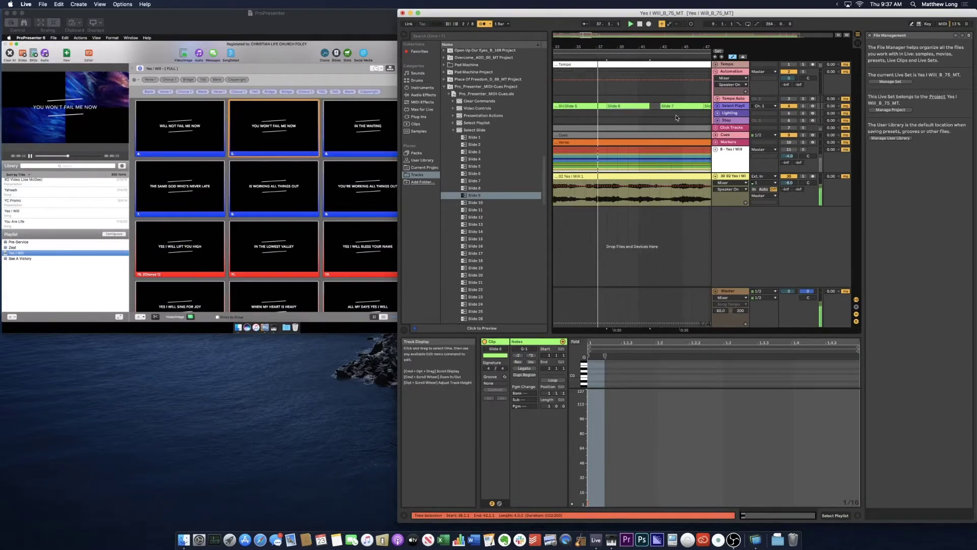
click(659, 107)
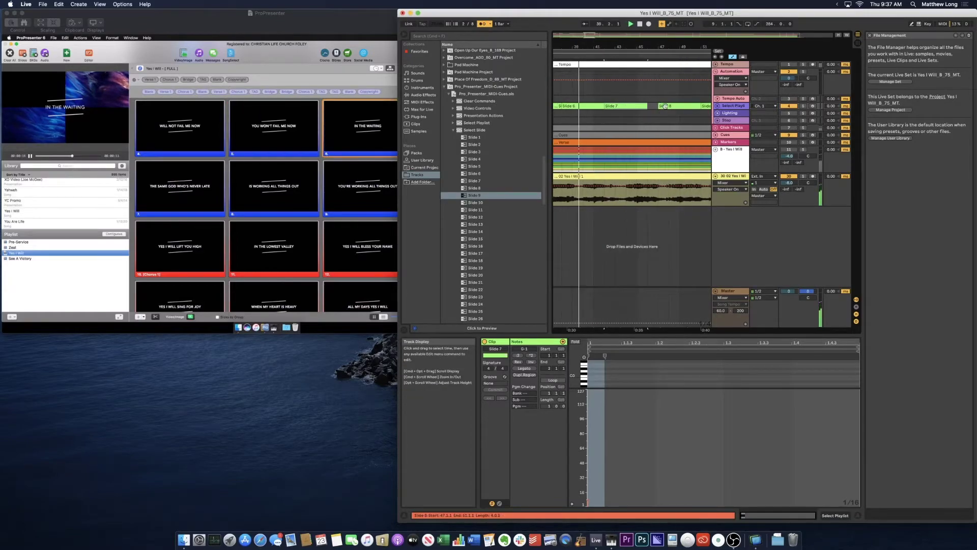
click(663, 111)
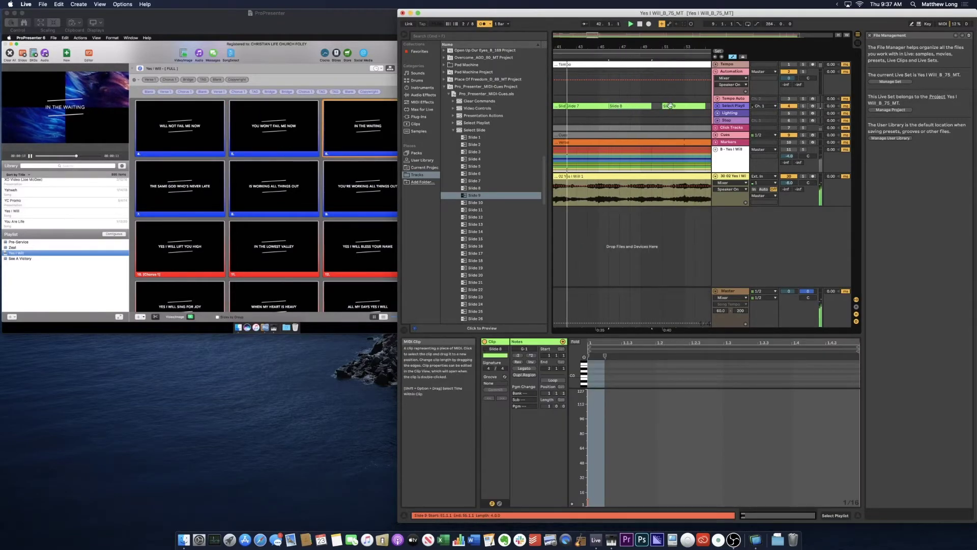
click(662, 106)
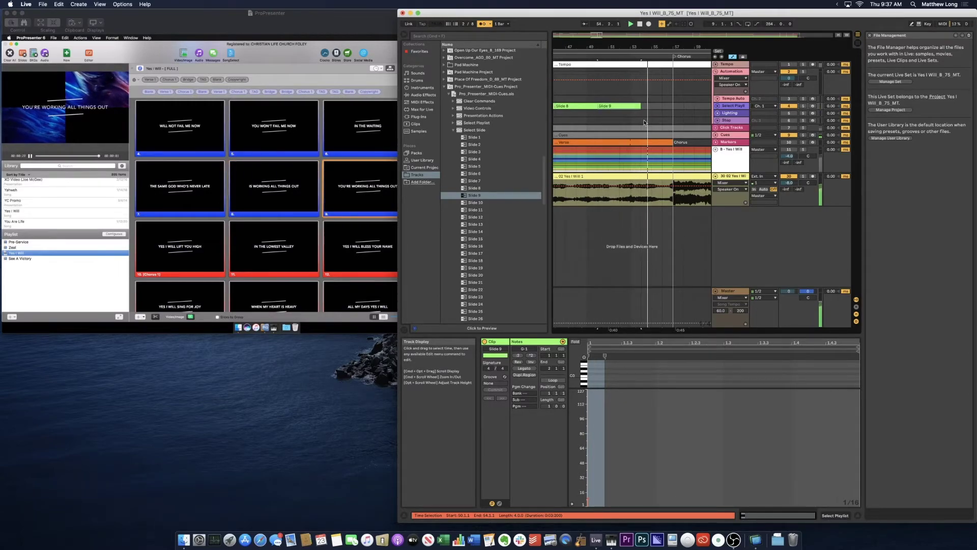
key(space)
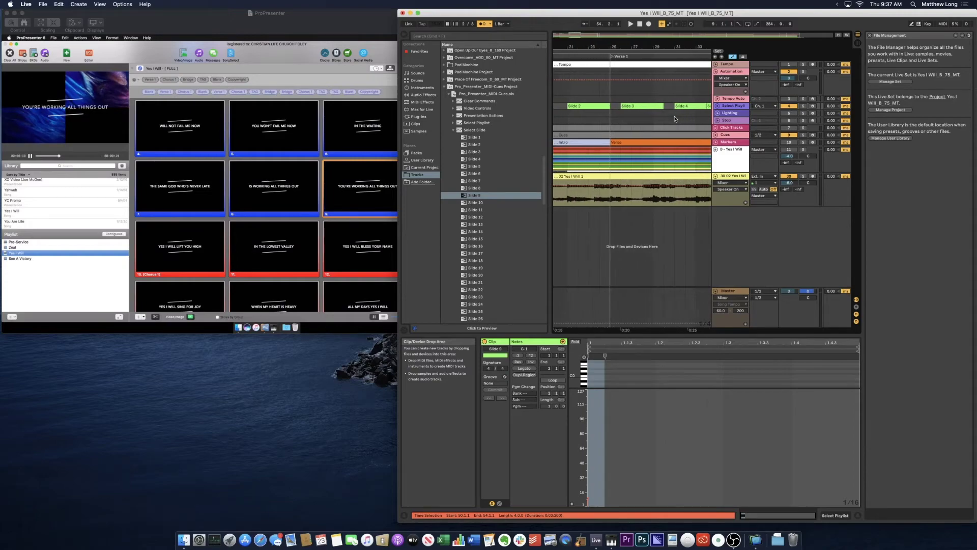
- Place the Slide 10 MIDI cue at bar 55 ahead of the Chorus on the Select Playlist track and test it in playback
scroll(674, 118, right, 10)
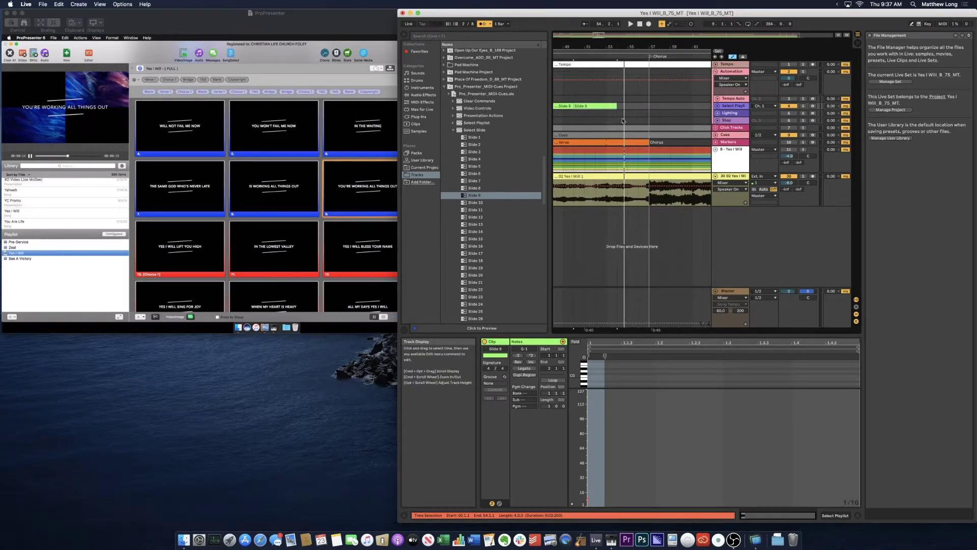
scroll(623, 121, left, 8)
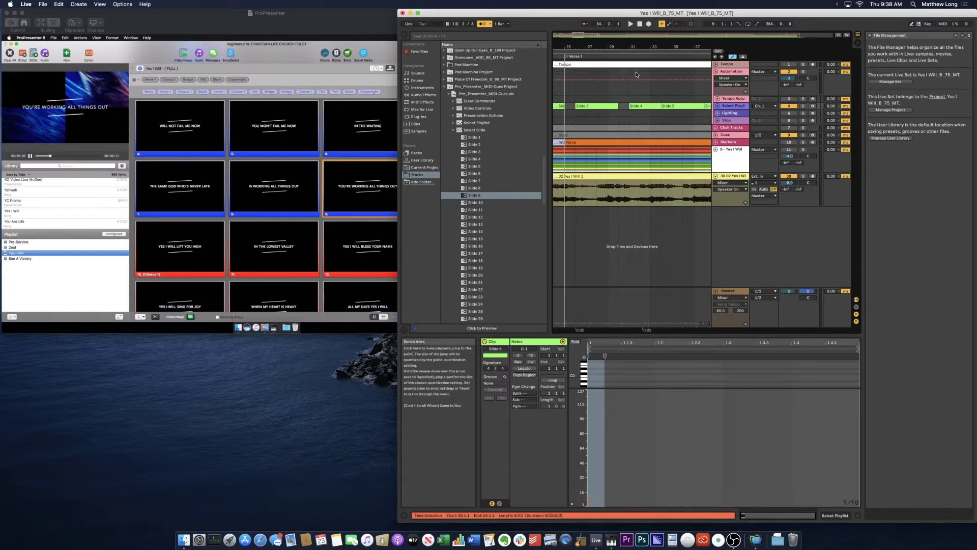
click(558, 54)
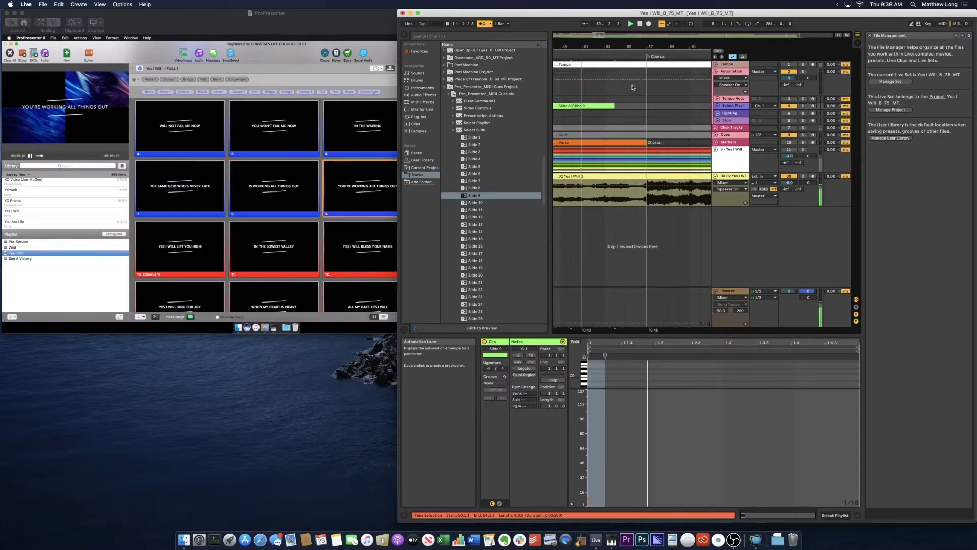
drag(475, 202, 639, 107)
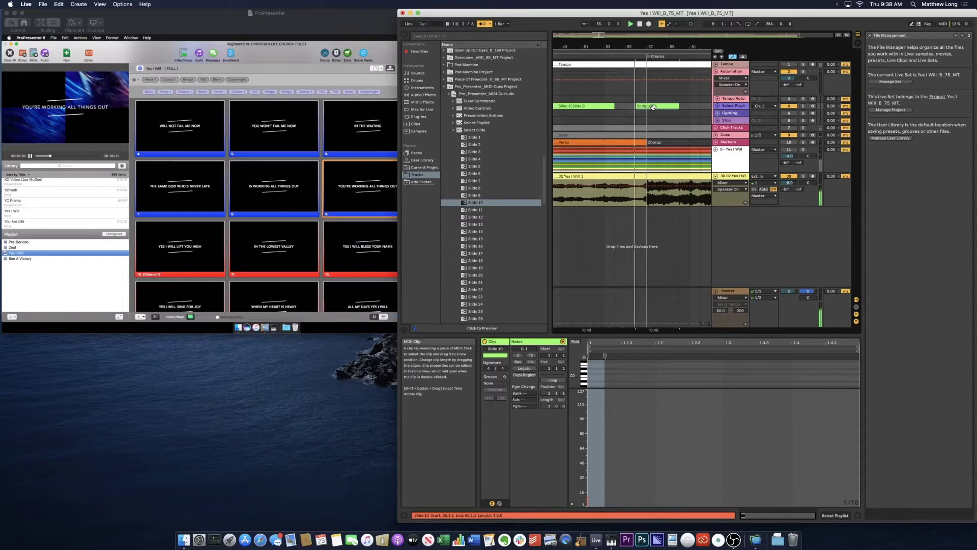
click(649, 112)
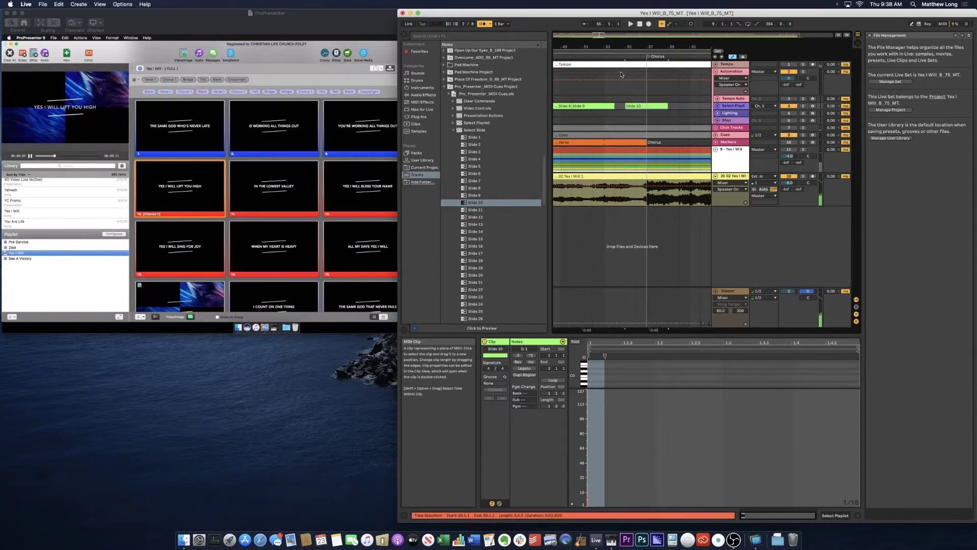
click(591, 57)
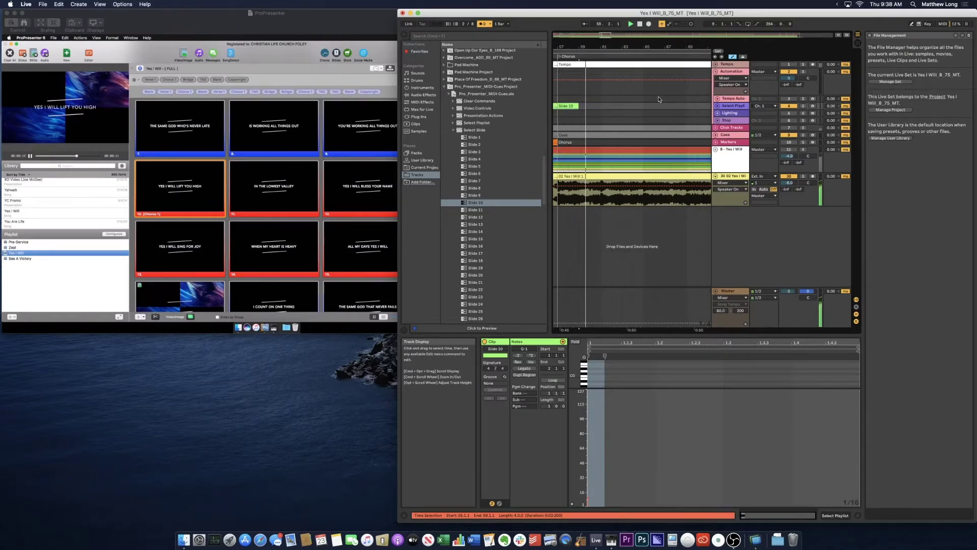
- Add the Slide 11 and Slide 12 MIDI cues back to back after Slide 10, starting at bars 59 and 63
drag(476, 209, 620, 112)
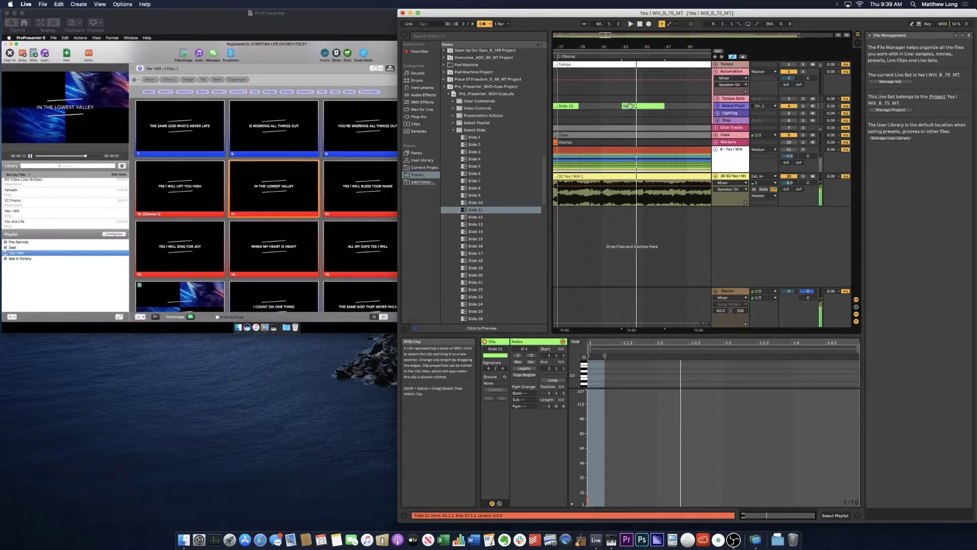
drag(630, 106, 609, 85)
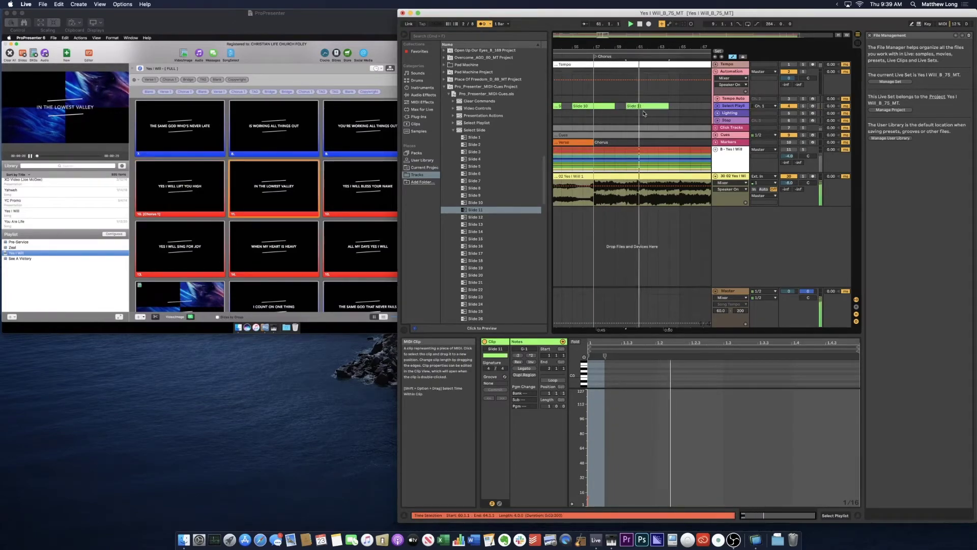
click(480, 217)
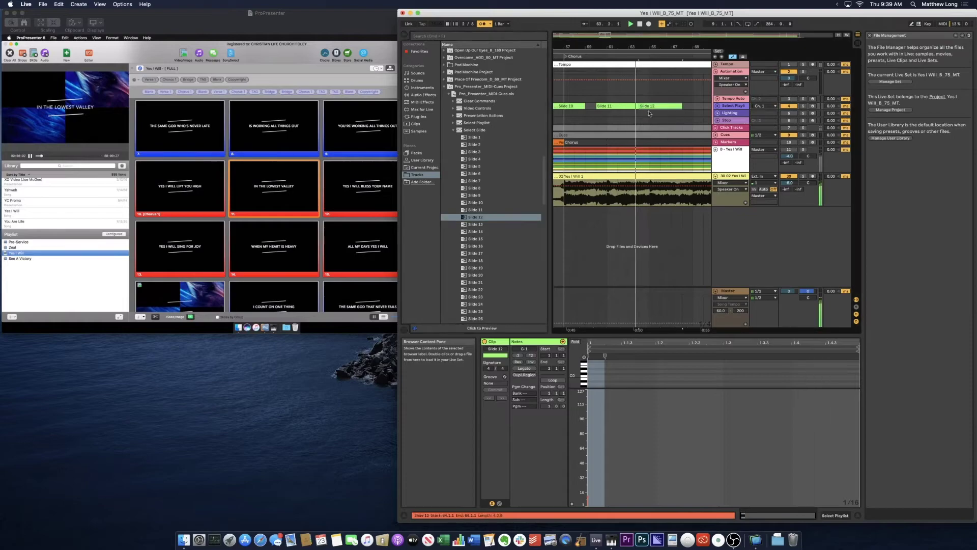
click(646, 106)
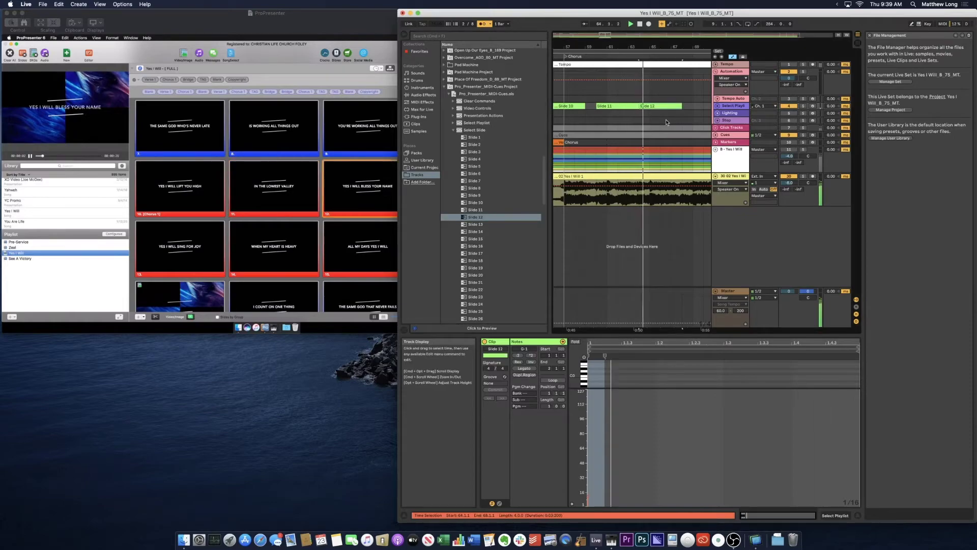
click(629, 106)
drag(670, 109, 653, 115)
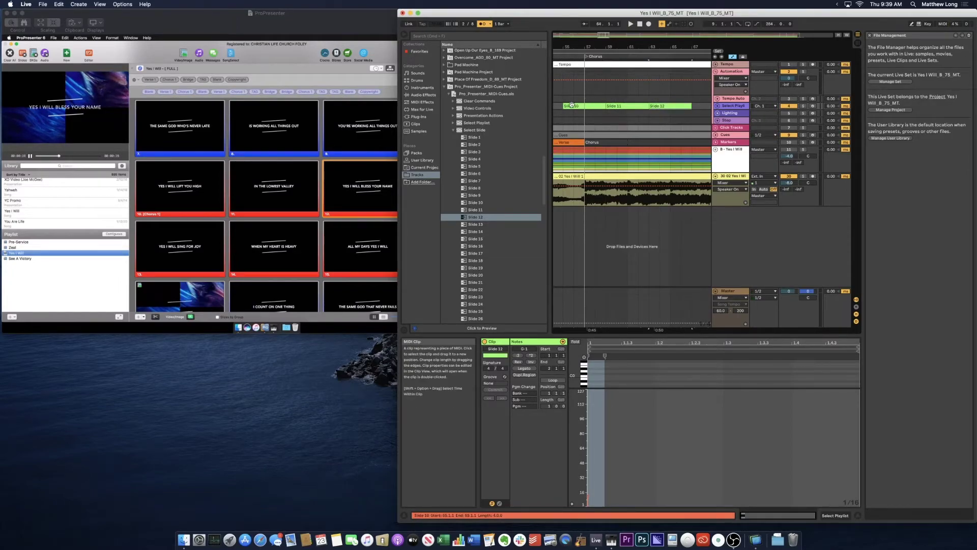
- Place the Slide 13 to Slide 17 MIDI cues back to back after Slide 12, starting at bar 67
scroll(585, 106, right, 5)
drag(475, 224, 640, 107)
scroll(611, 153, right, 5)
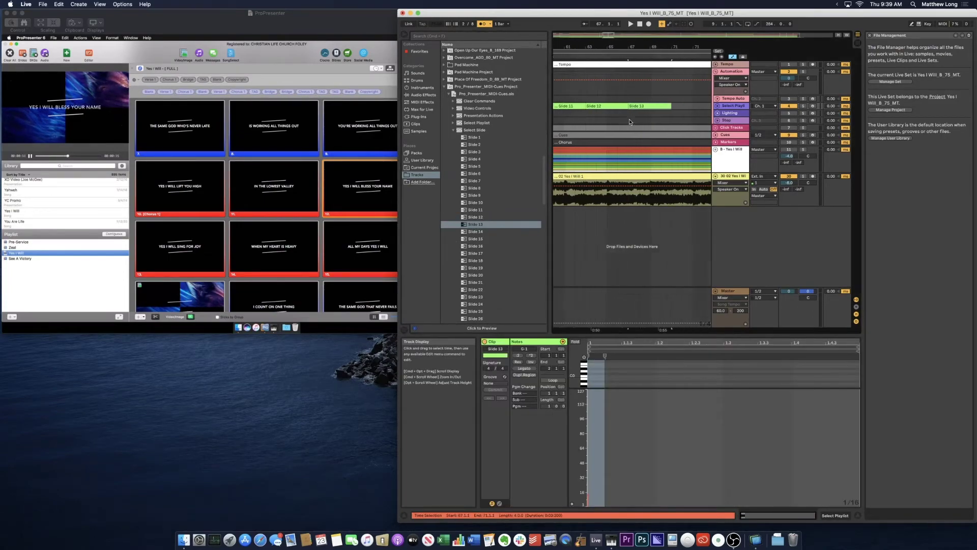
drag(475, 232, 664, 107)
scroll(636, 153, right, 8)
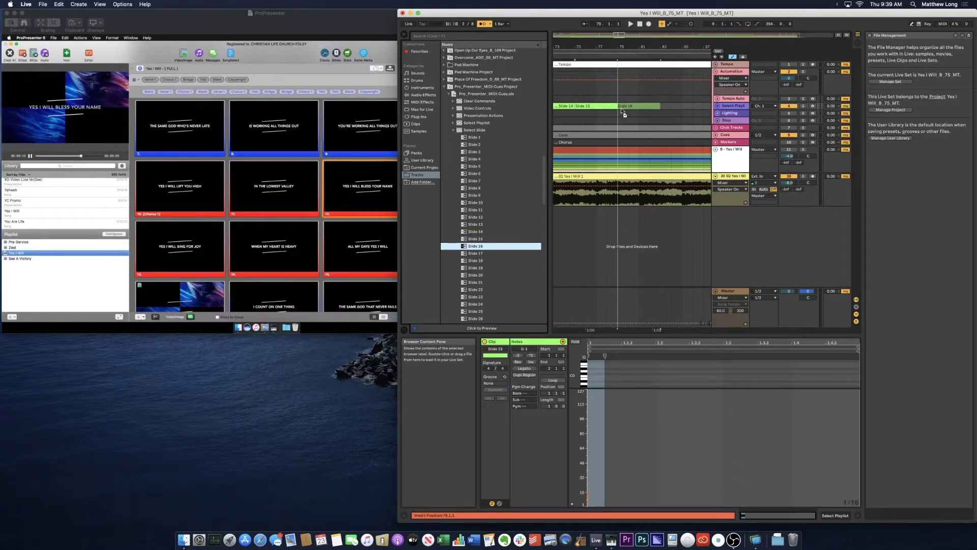
click(480, 256)
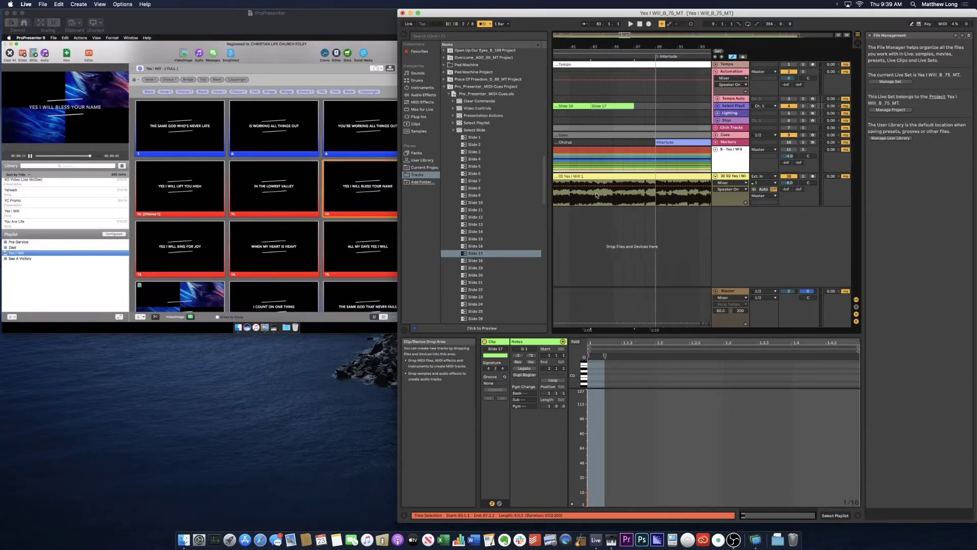
- Play the chorus, move the Slide 13 to Slide 17 cues together to start at bar 71, and replay the section
click(600, 34)
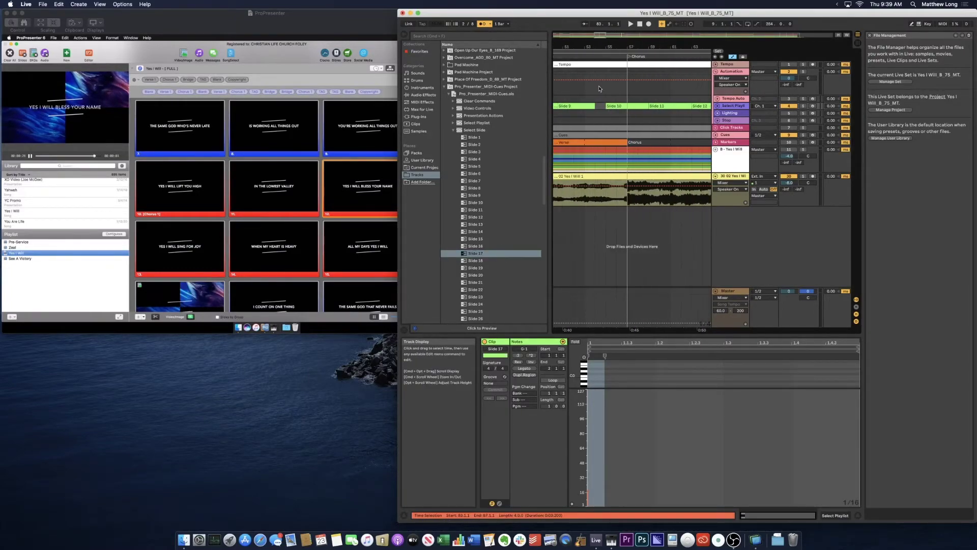
click(597, 57)
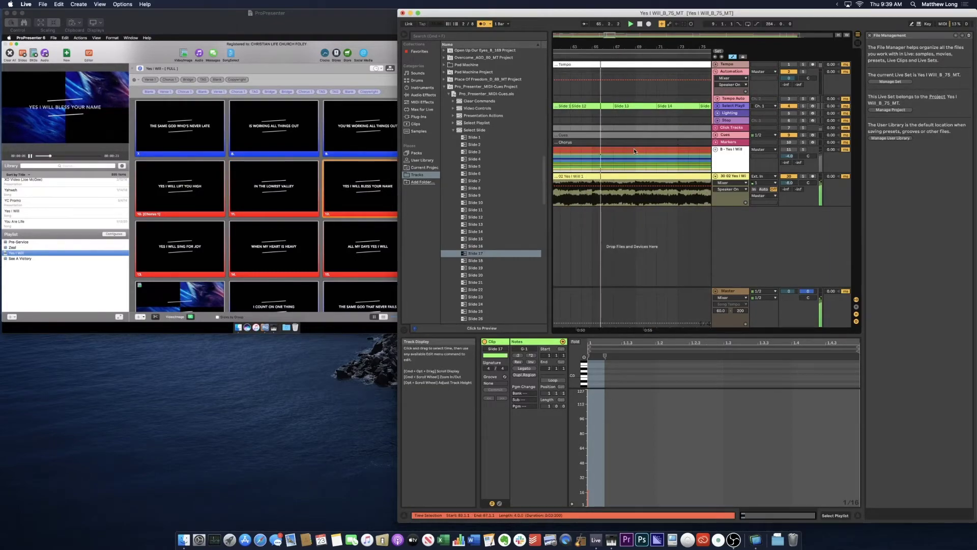
click(605, 106)
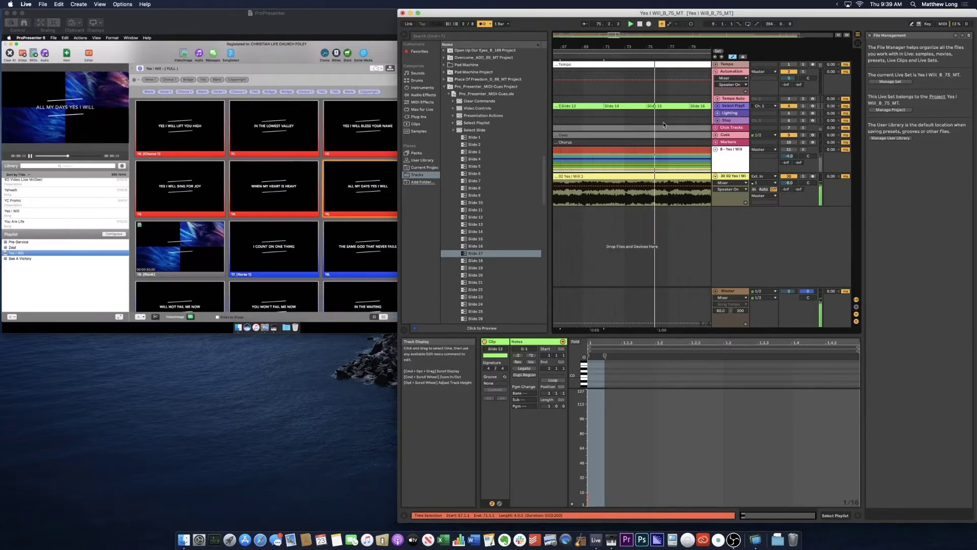
click(615, 132)
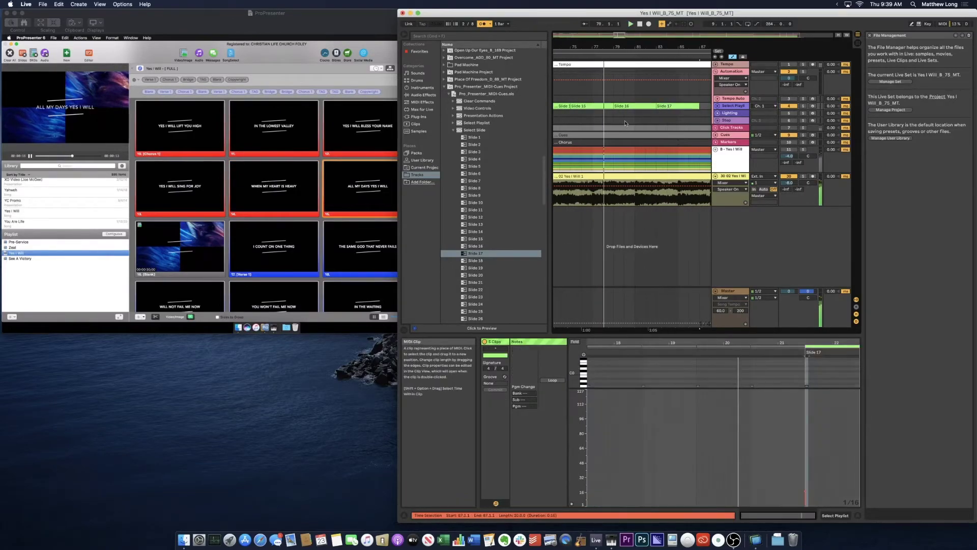
drag(599, 105, 642, 105)
scroll(643, 106, left, 3)
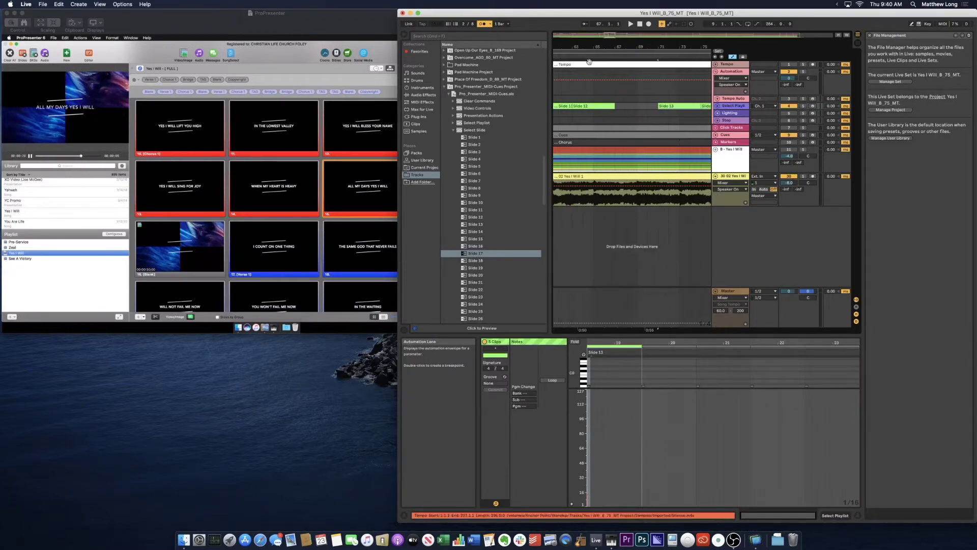
click(567, 56)
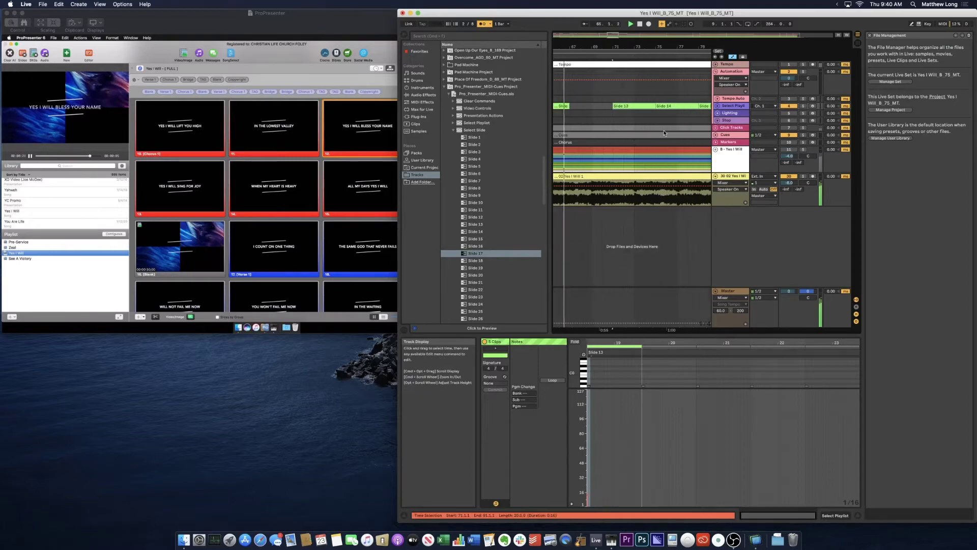
- Move the Slide 14 to Slide 17 cues together to start at bar 77 and play from Slide 13 to test them
click(628, 116)
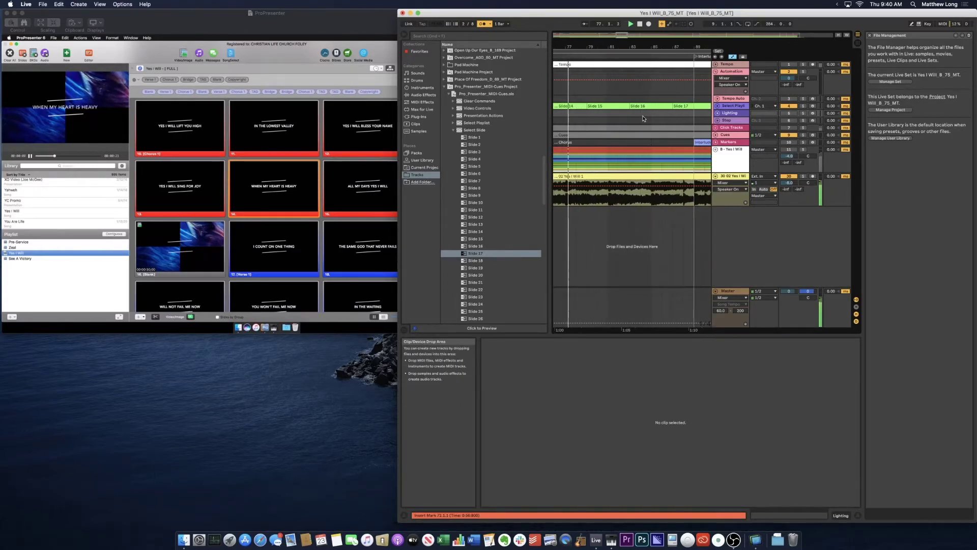
click(686, 105)
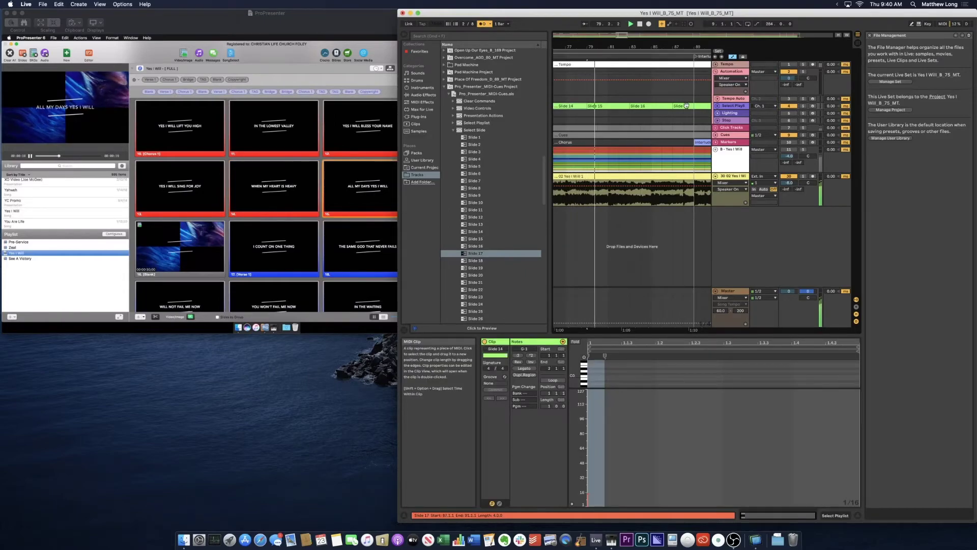
click(640, 119)
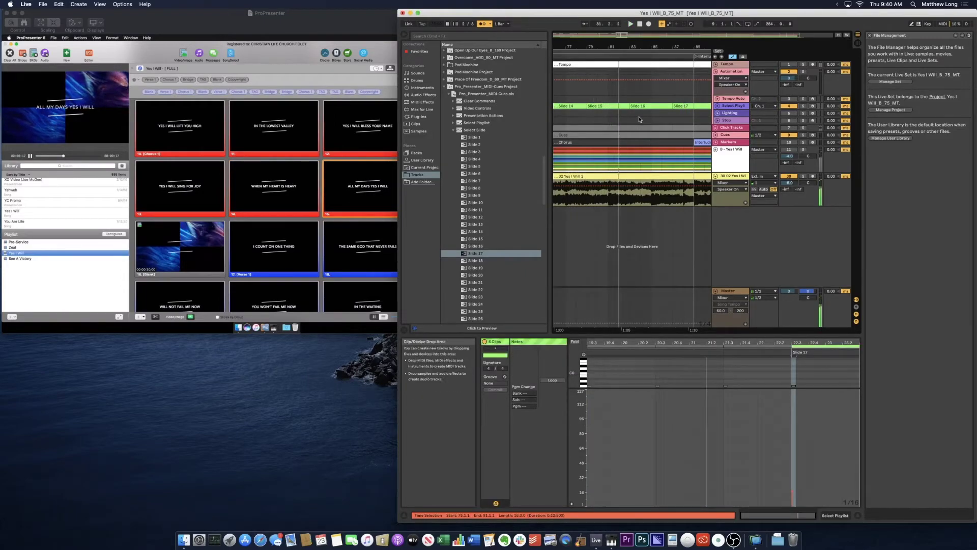
key(space)
drag(569, 106, 591, 106)
scroll(592, 107, left, 8)
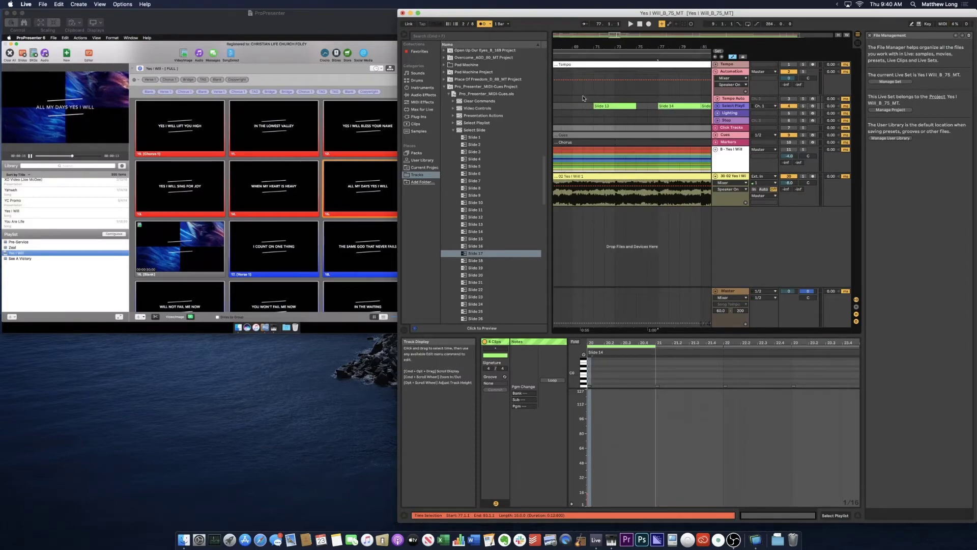
click(590, 56)
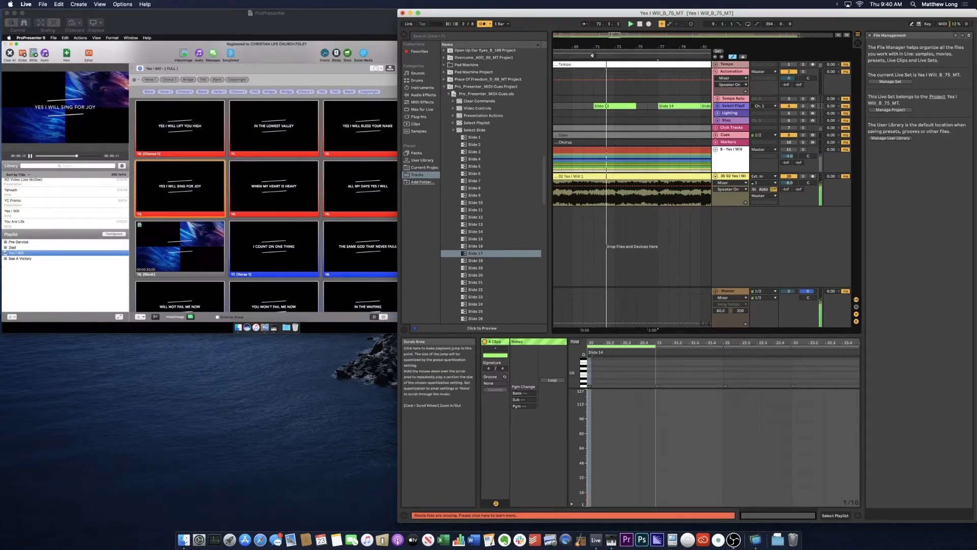
- Move the Slide 14 cue to start at bar 76 and replay the section from Slide 13 at bar 71
click(643, 114)
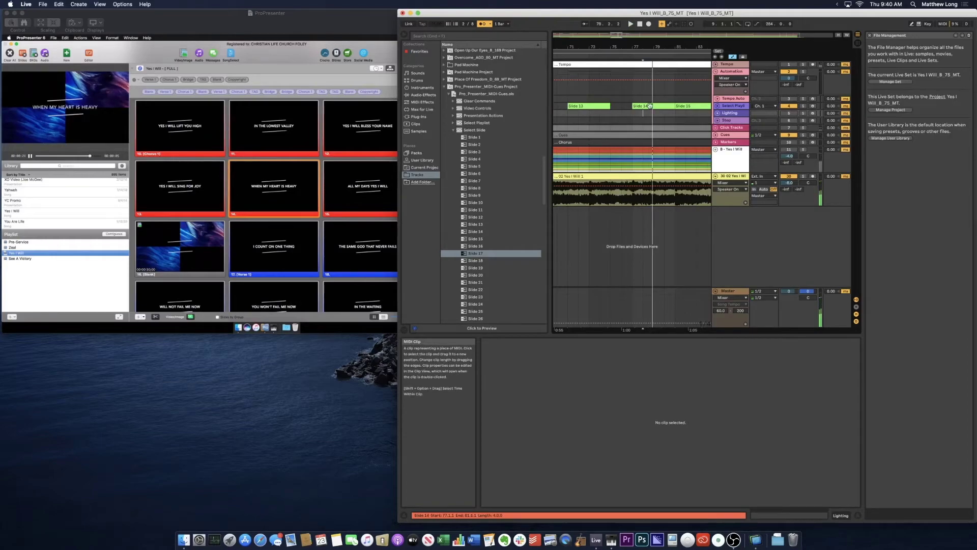
drag(653, 106, 642, 105)
key(space)
click(565, 57)
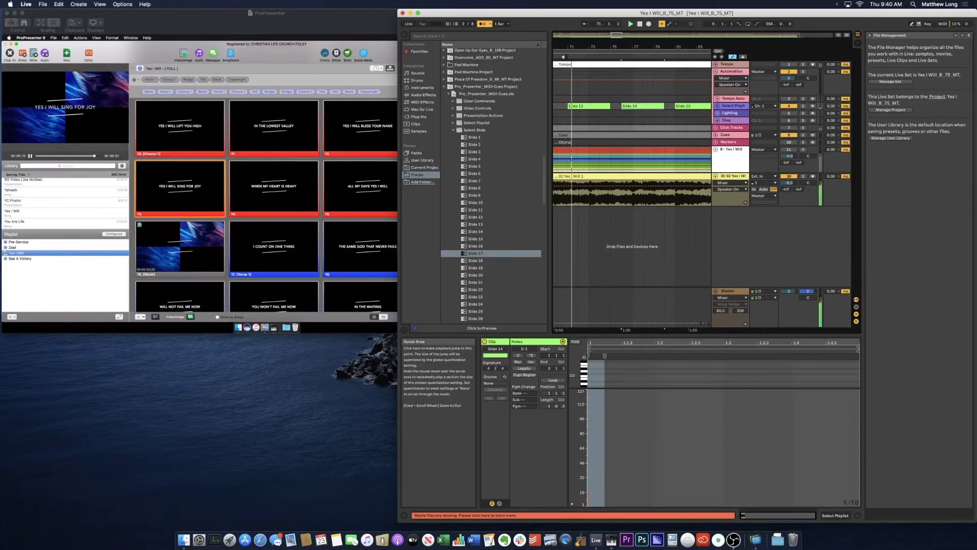
key(XF86AudioRaiseVolume)
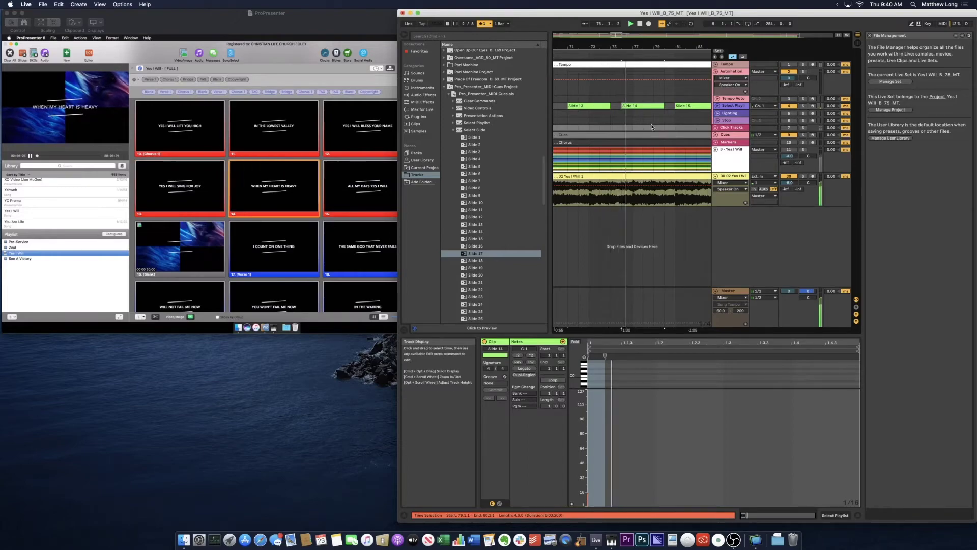
- Move the Slide 15 cue to start at bar 80 and the Slide 16 cue to the start of the Interlude at bar 89
click(618, 106)
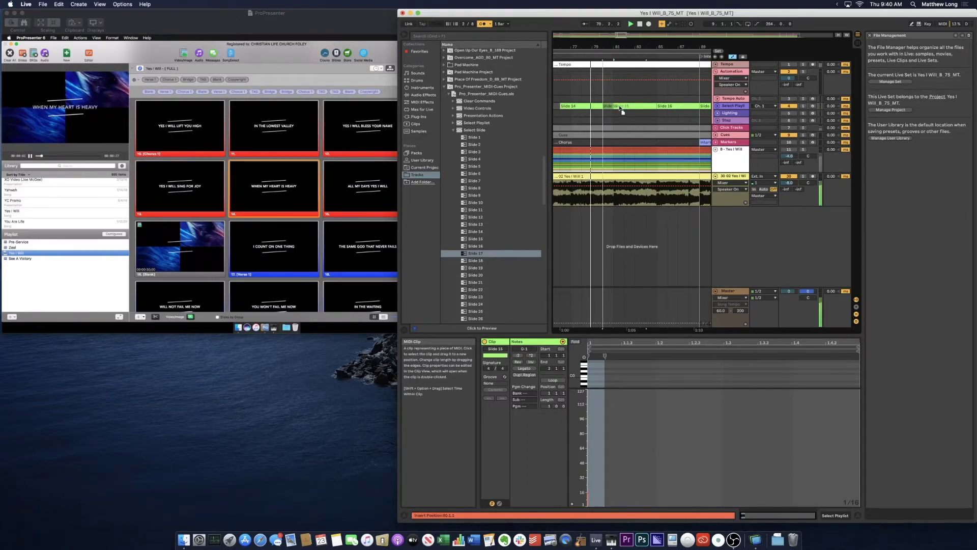
click(666, 108)
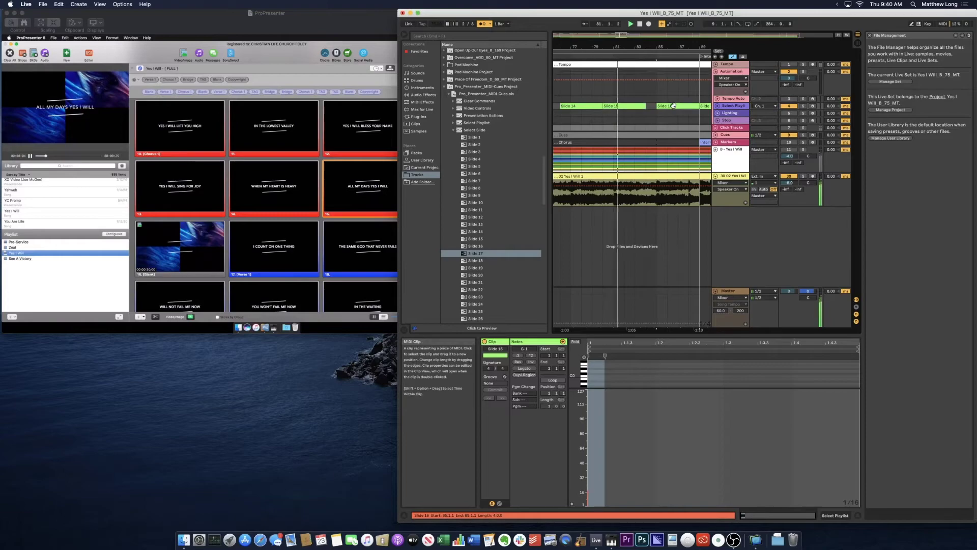
drag(668, 110, 692, 113)
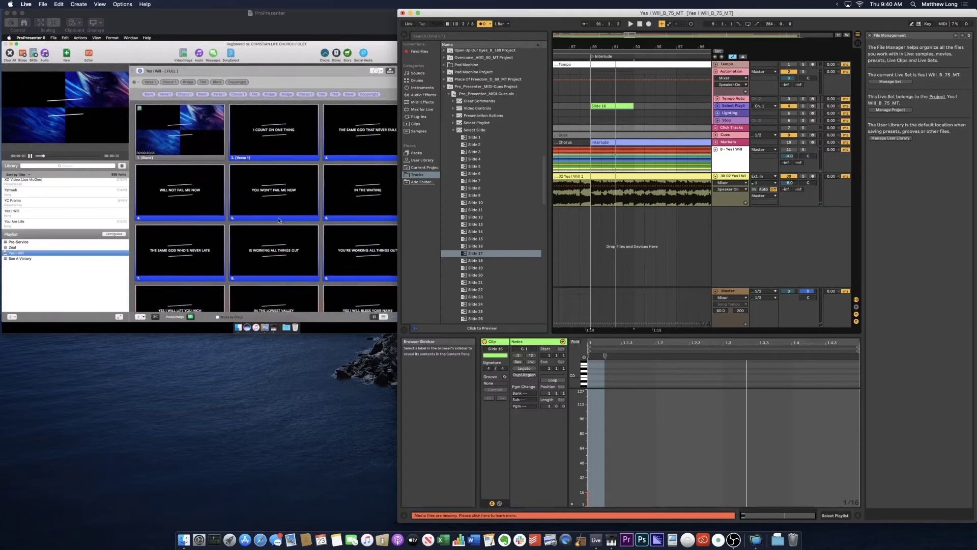
- Look through the FULL arrangement's slides in ProPresenter, and switch the Yes I Will presentation to its Master arrangement
scroll(275, 219, down, 1)
scroll(268, 216, up, 1)
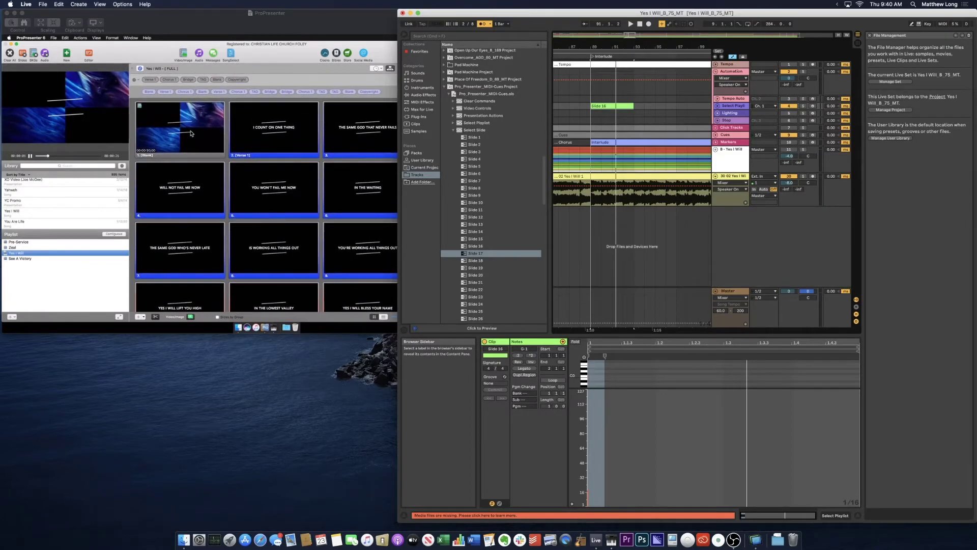
scroll(193, 173, down, 5)
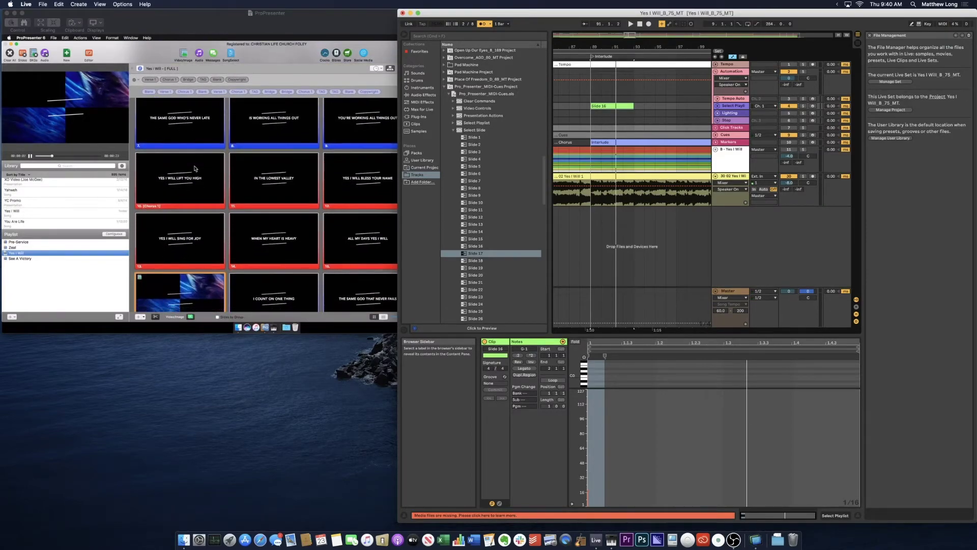
scroll(201, 203, up, 5)
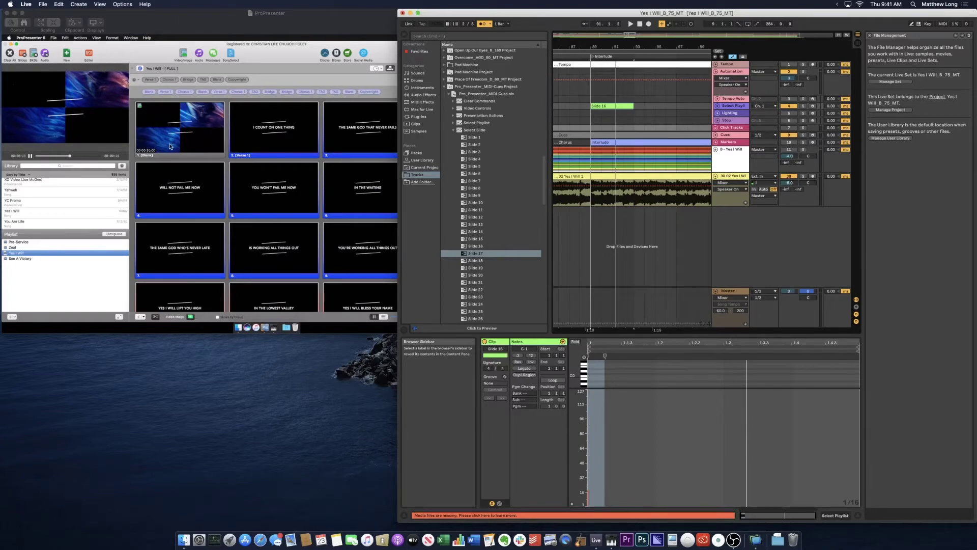
scroll(193, 153, down, 15)
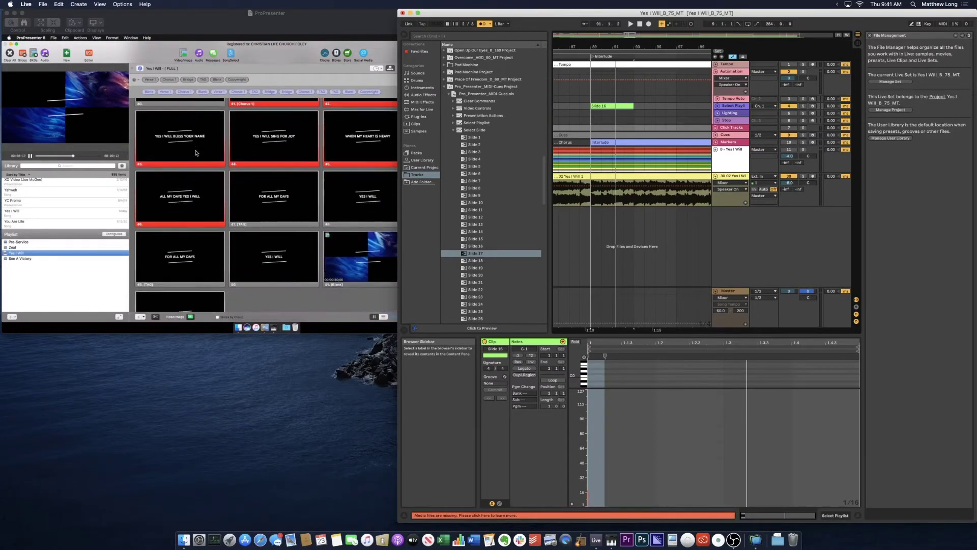
scroll(262, 203, up, 15)
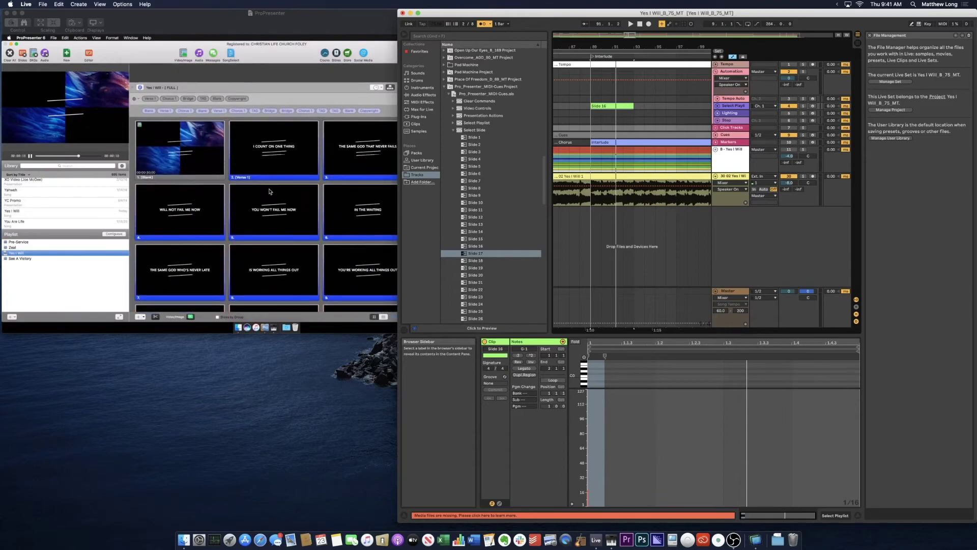
click(176, 22)
right_click(193, 145)
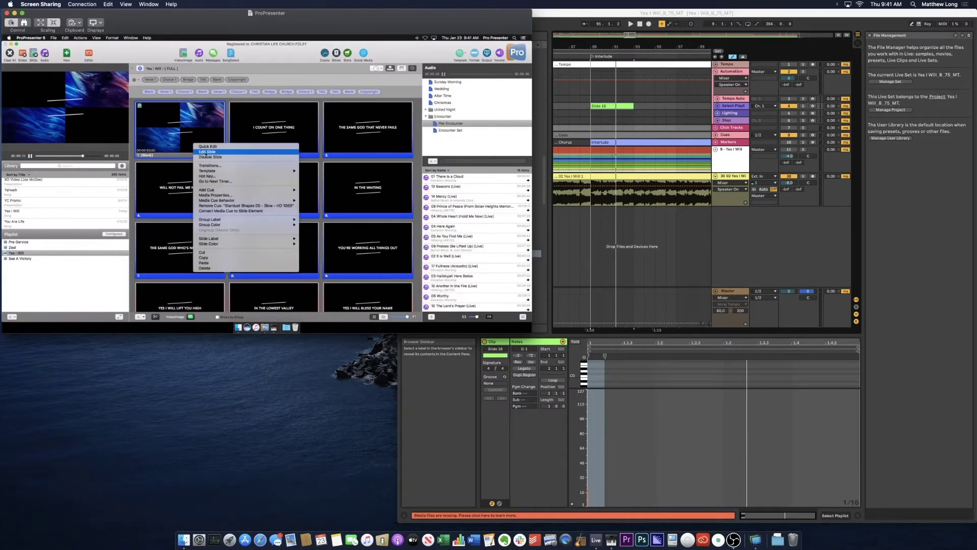
click(134, 80)
click(141, 93)
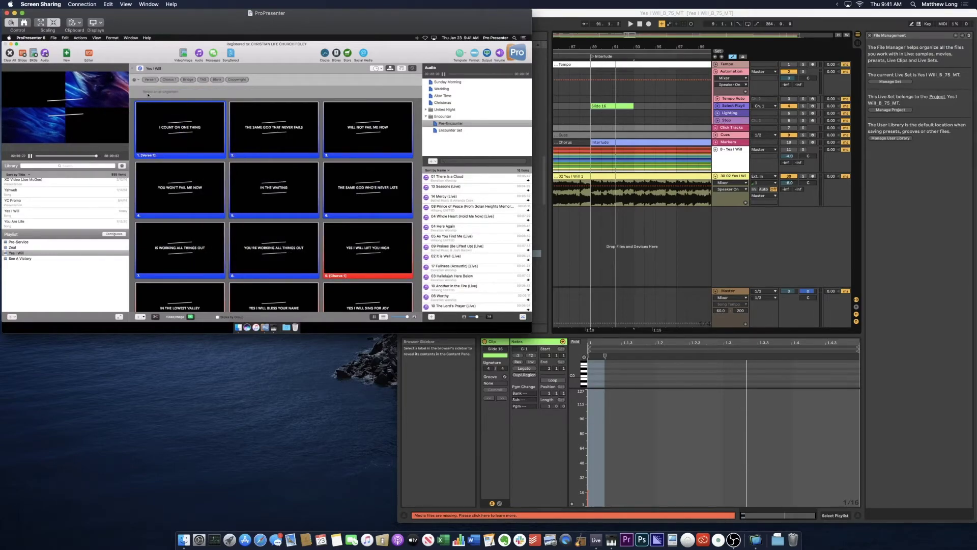
scroll(275, 204, down, 10)
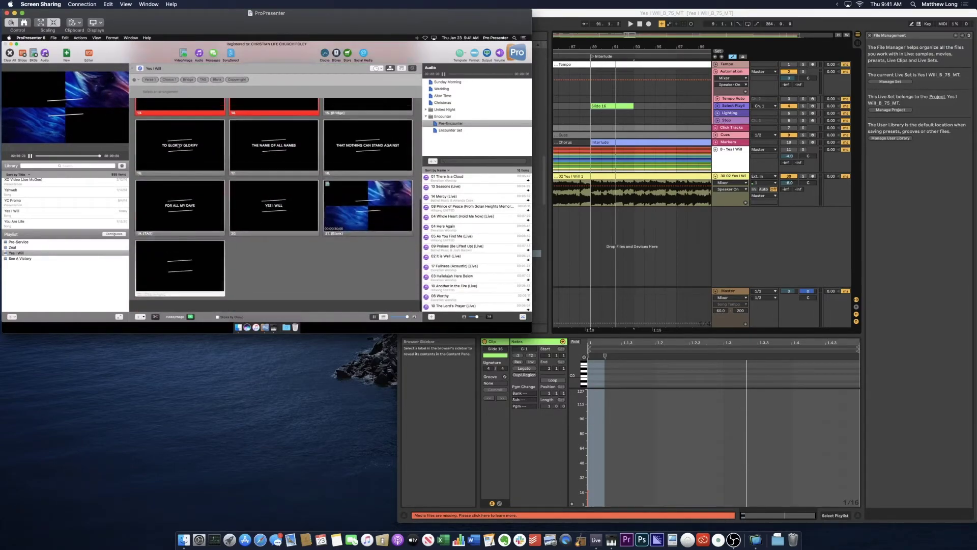
right_click(375, 219)
click(384, 200)
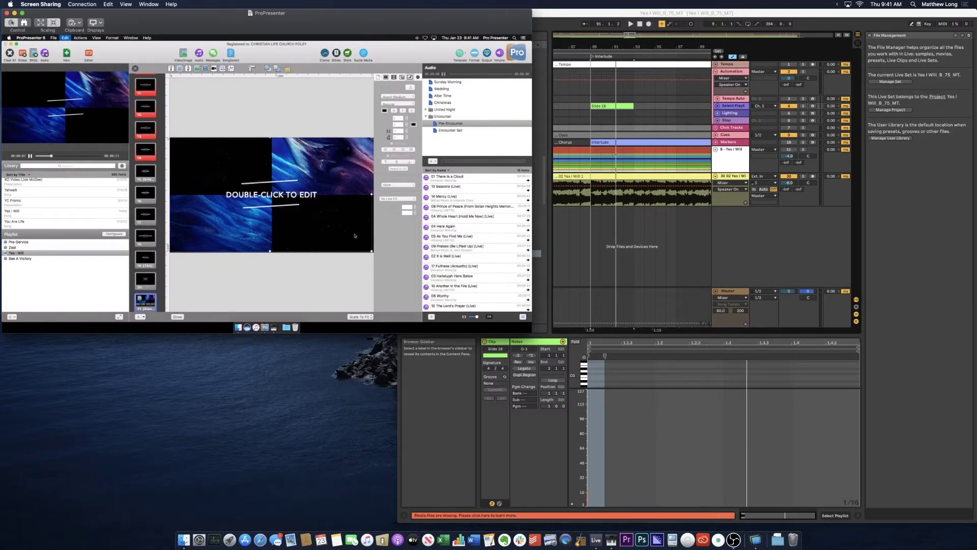
click(135, 69)
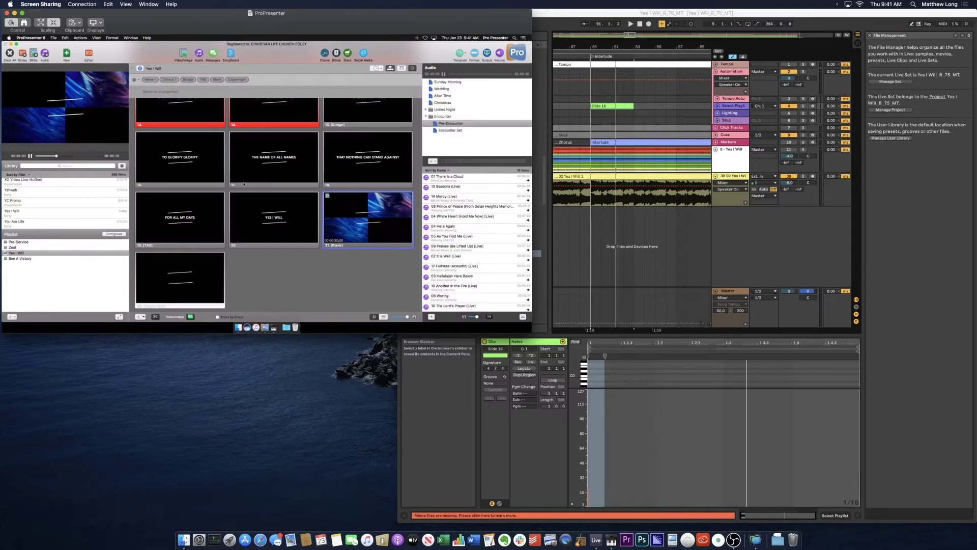
scroll(244, 184, up, 10)
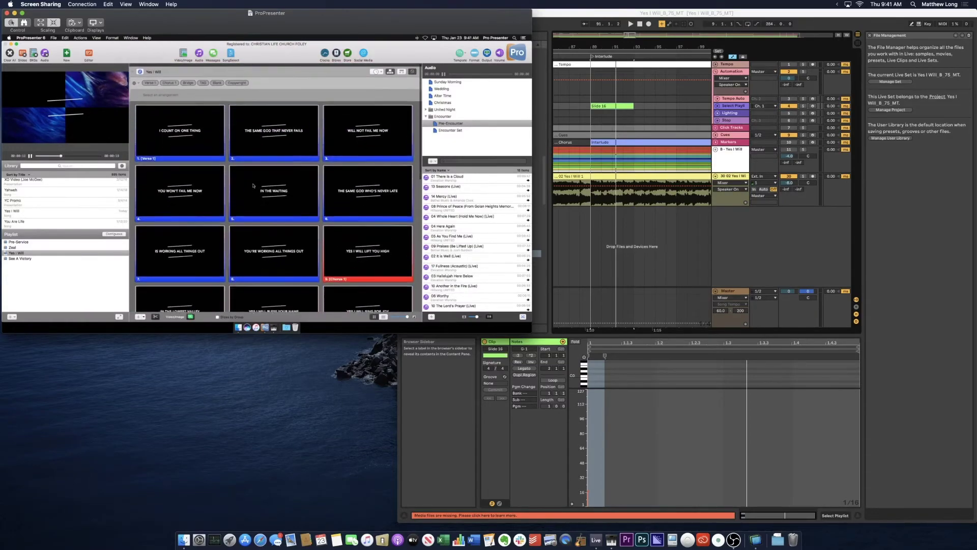
scroll(285, 203, down, 10)
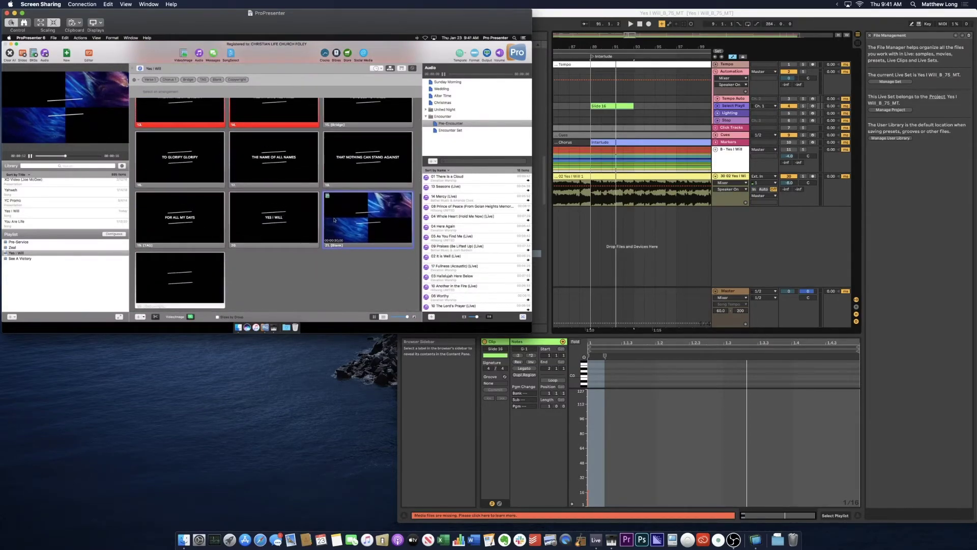
- Add a new empty slide to the Master arrangement and delete the Blank slide that carries the background video
click(139, 316)
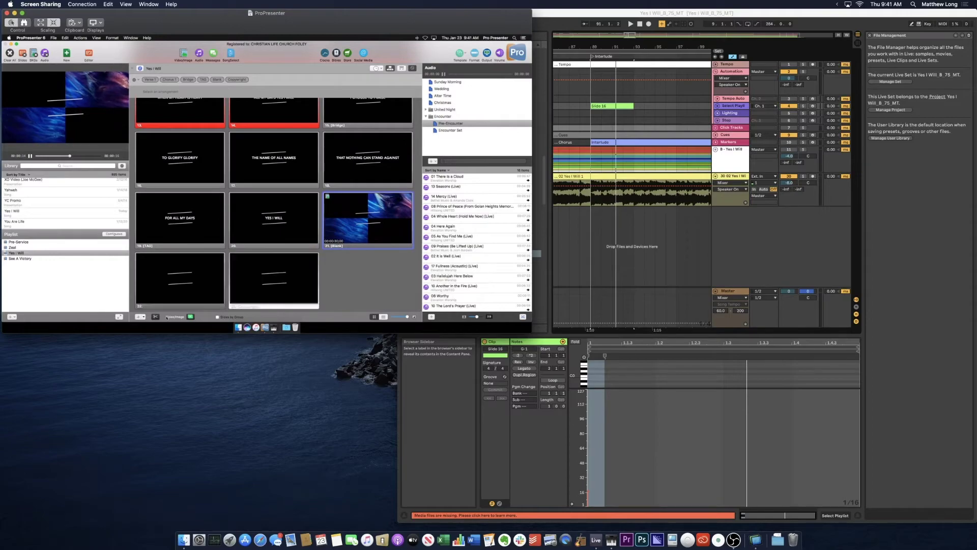
right_click(360, 233)
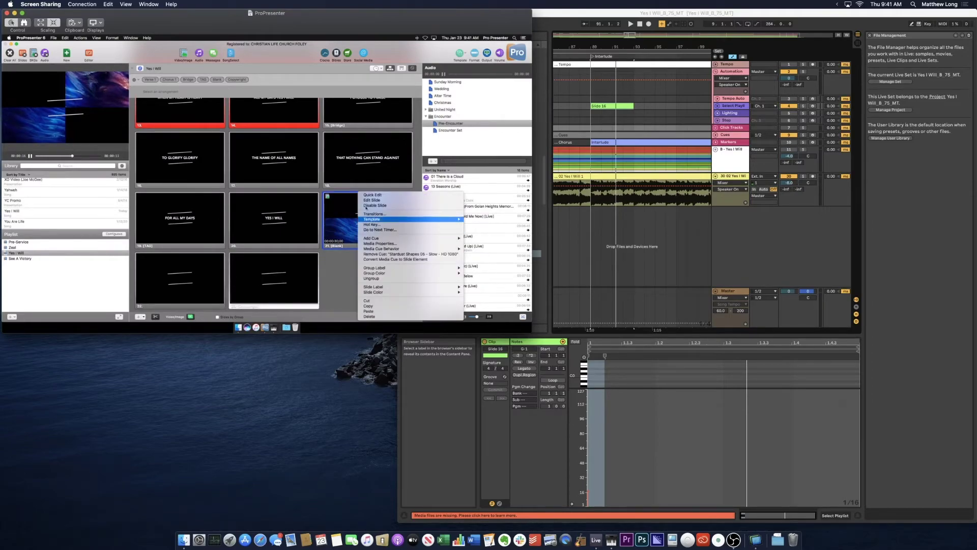
click(369, 316)
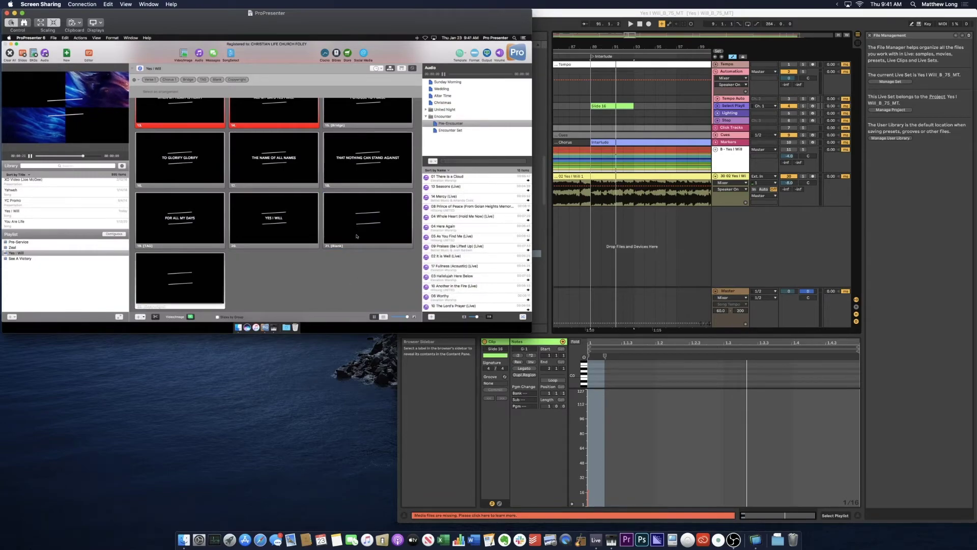
click(326, 247)
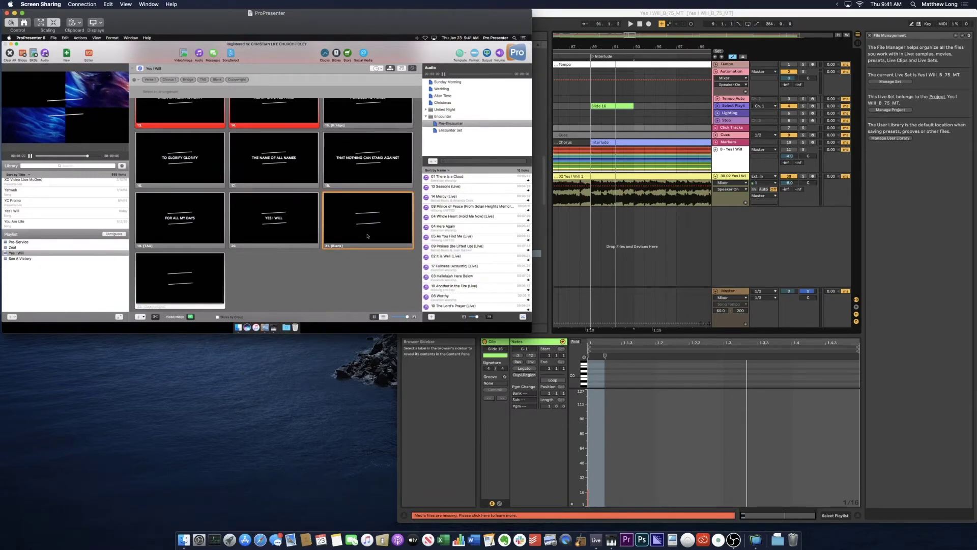
- Return to the FULL arrangement and insert the Stardust Shapes 05 background video as its own slide ahead of the first blank slide
scroll(245, 191, up, 8)
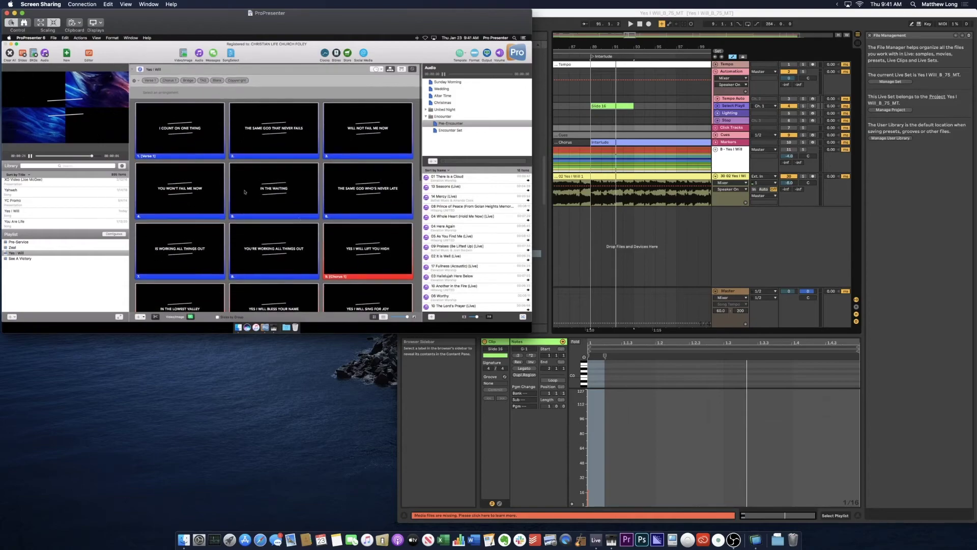
click(136, 80)
click(138, 94)
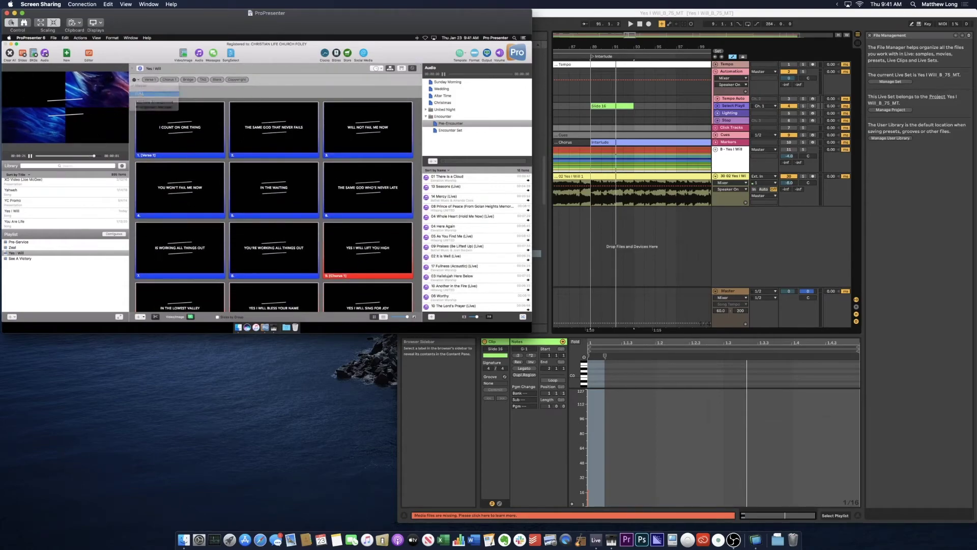
click(184, 55)
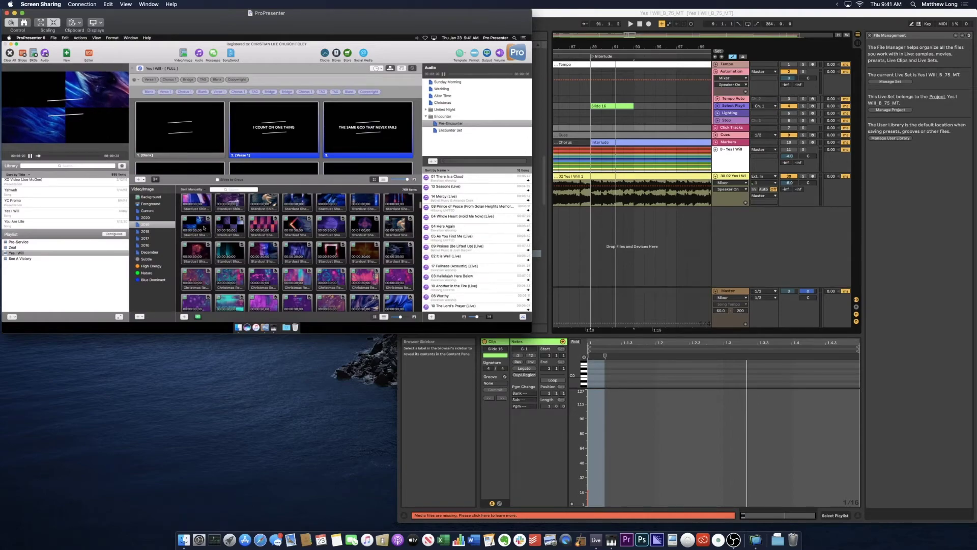
drag(204, 228, 137, 140)
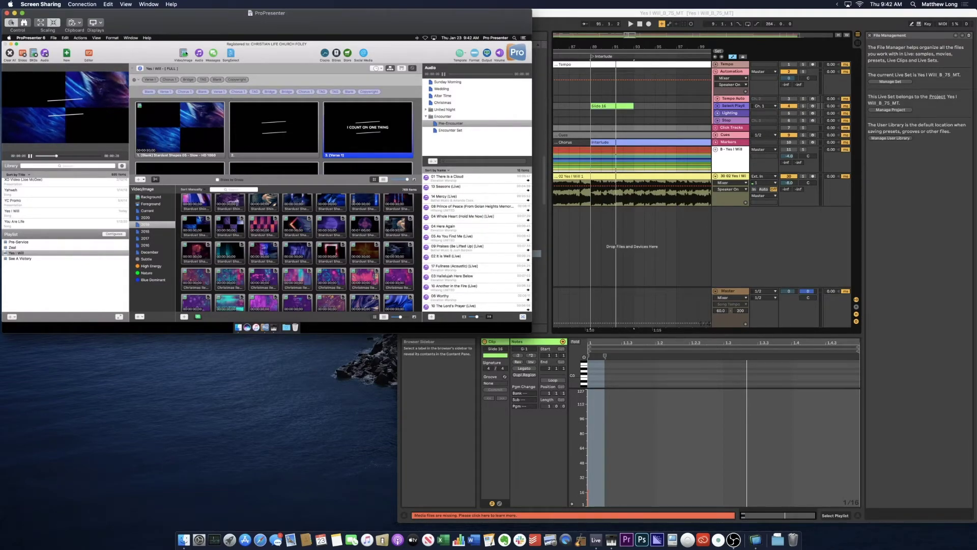
click(183, 53)
- Switch to the Master arrangement and set the group label of the Stardust Shapes 05 background slide to Intro
scroll(276, 187, down, 6)
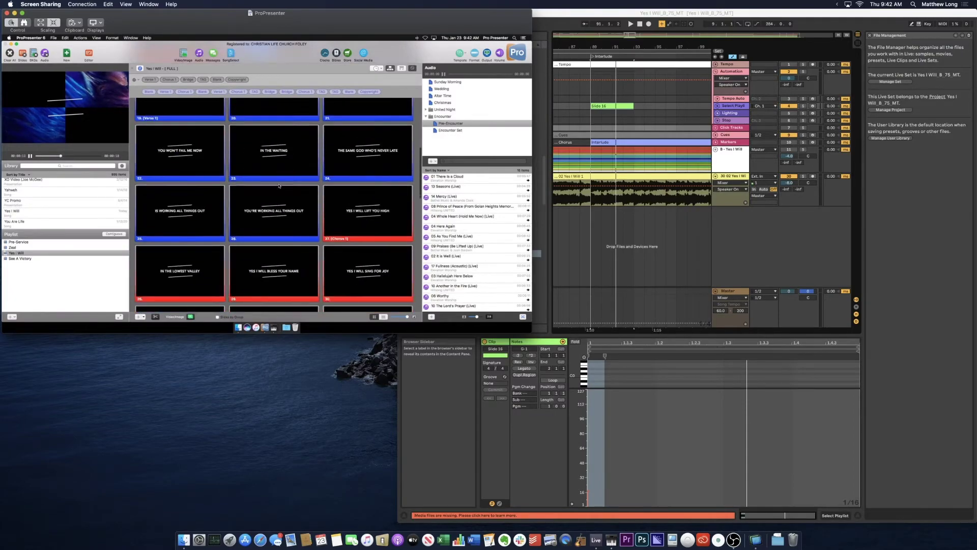
scroll(280, 186, down, 3)
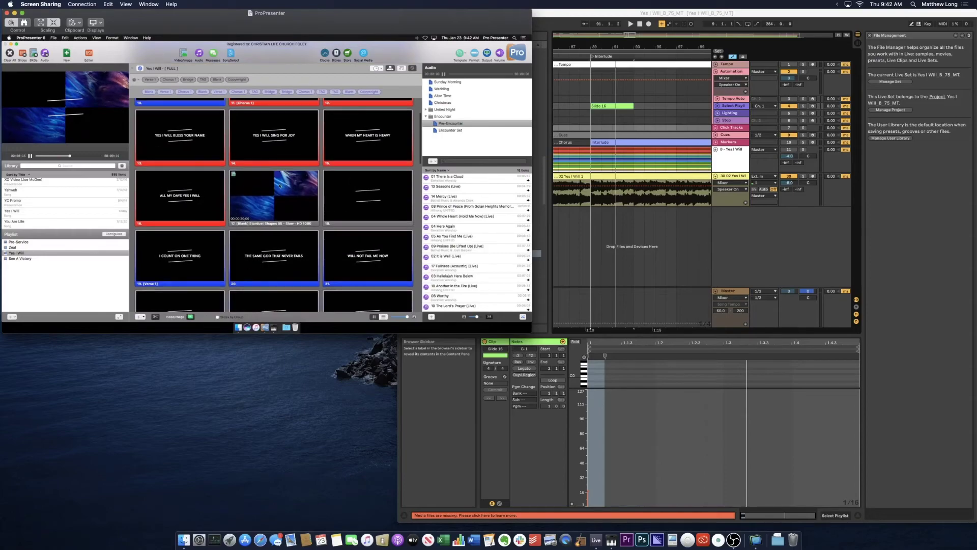
scroll(169, 128, up, 6)
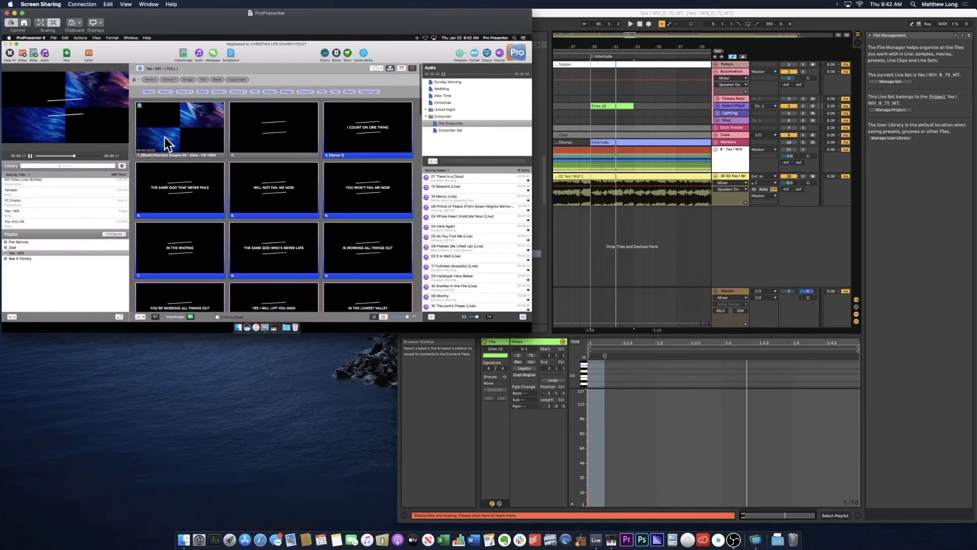
click(135, 80)
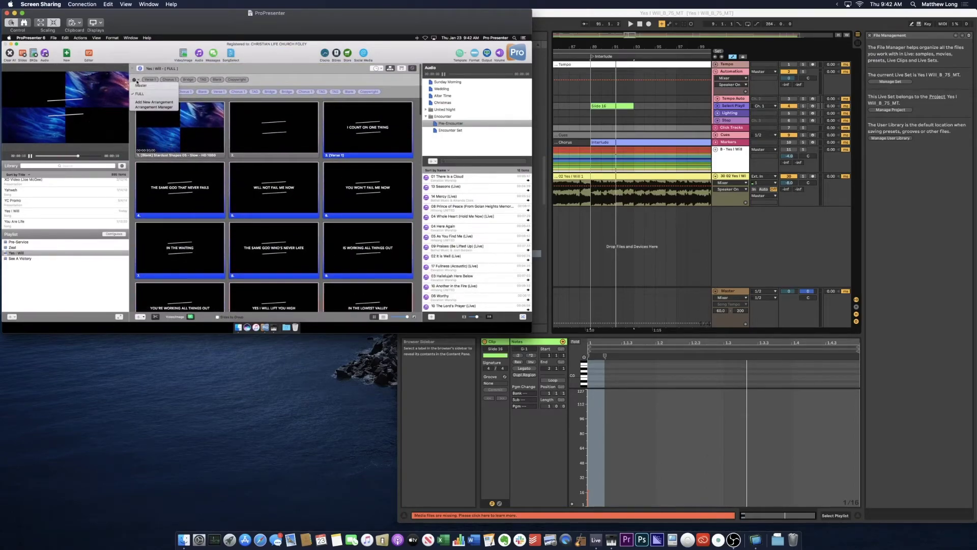
click(141, 86)
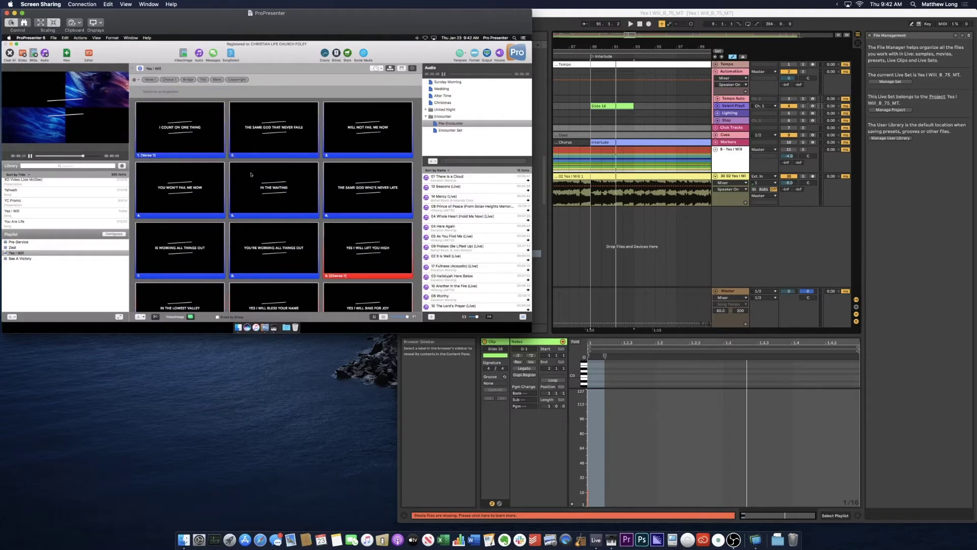
scroll(306, 214, down, 5)
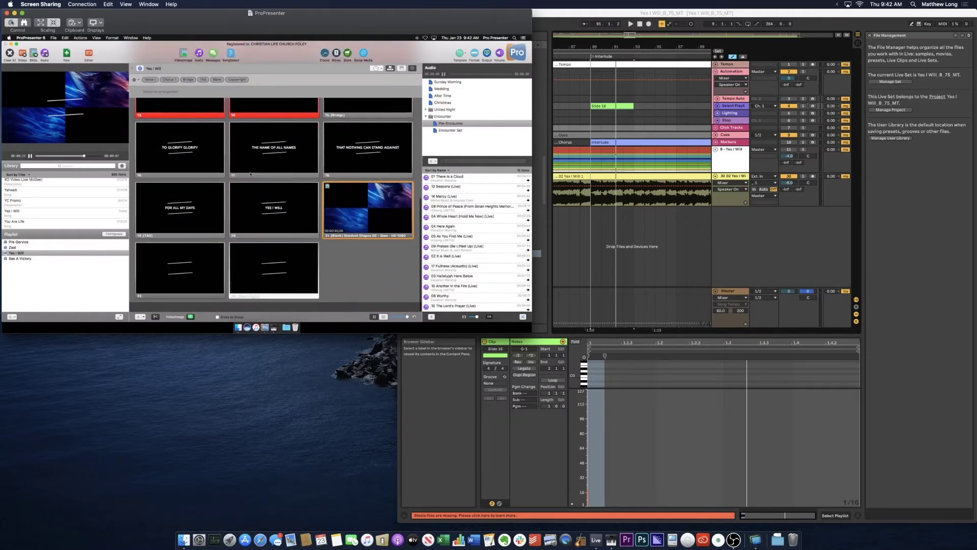
right_click(356, 228)
mouse_move(383, 271)
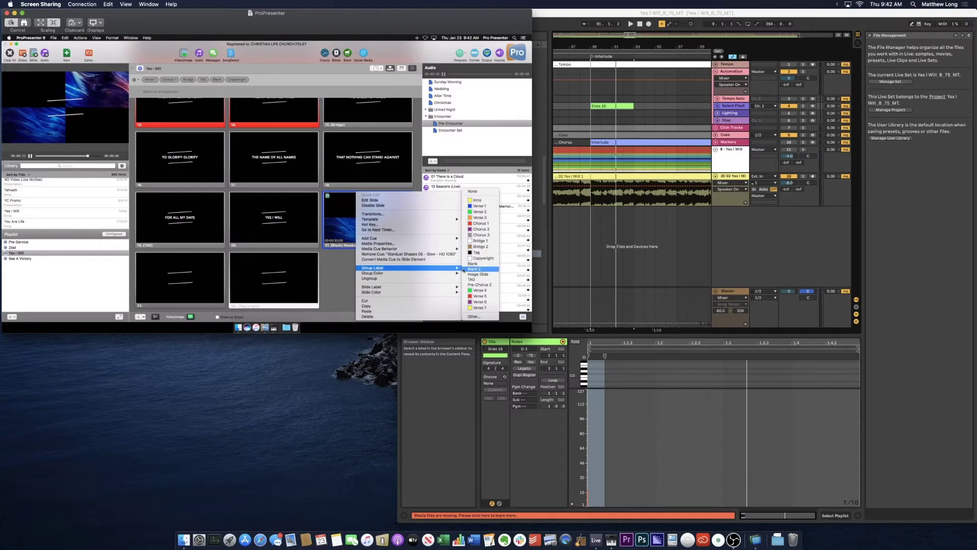
click(478, 202)
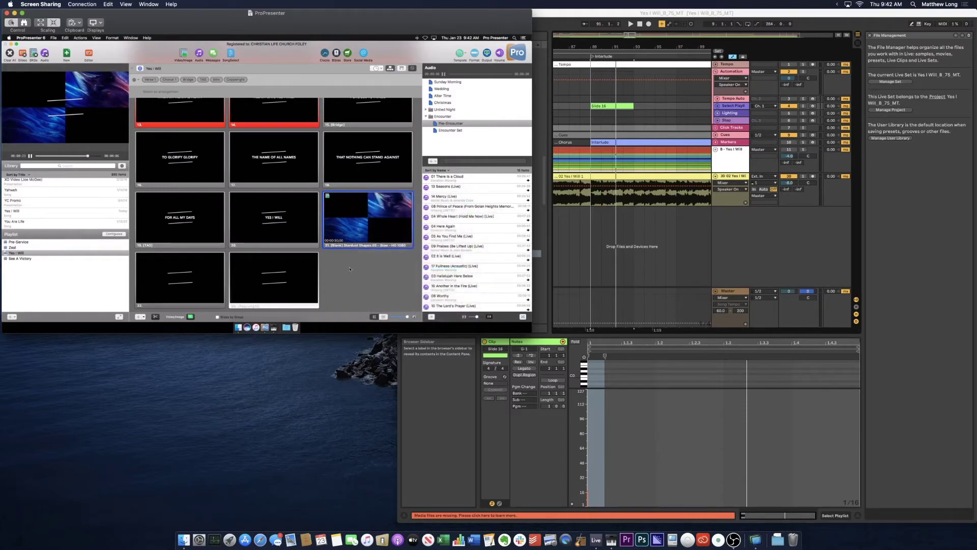
- Assign the empty slide that follows the Stardust Shapes 05 background slide to a new Blank group
right_click(164, 290)
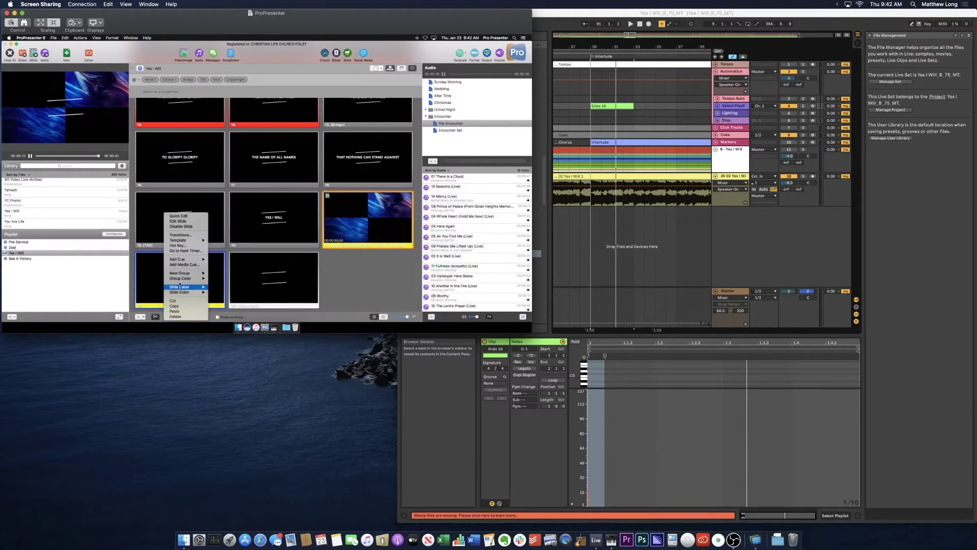
mouse_move(184, 276)
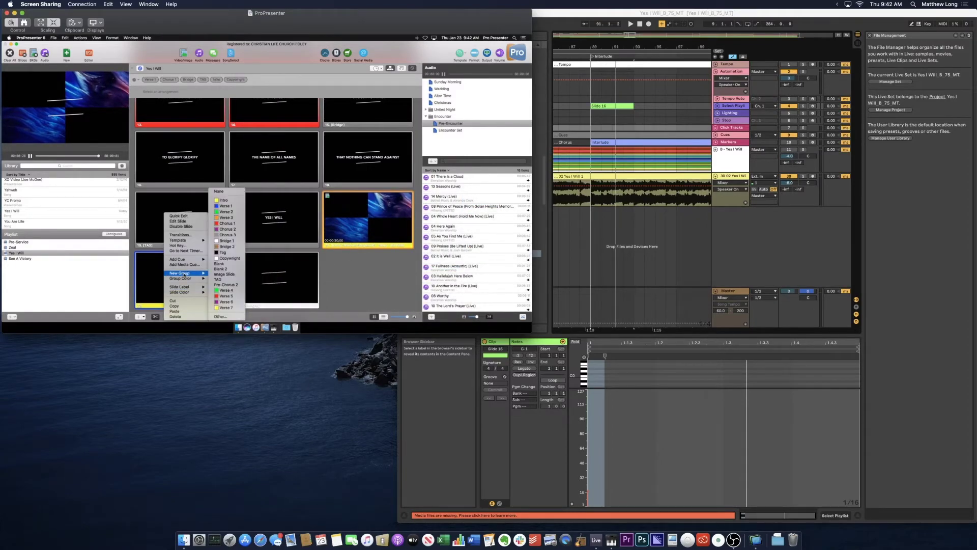
click(230, 265)
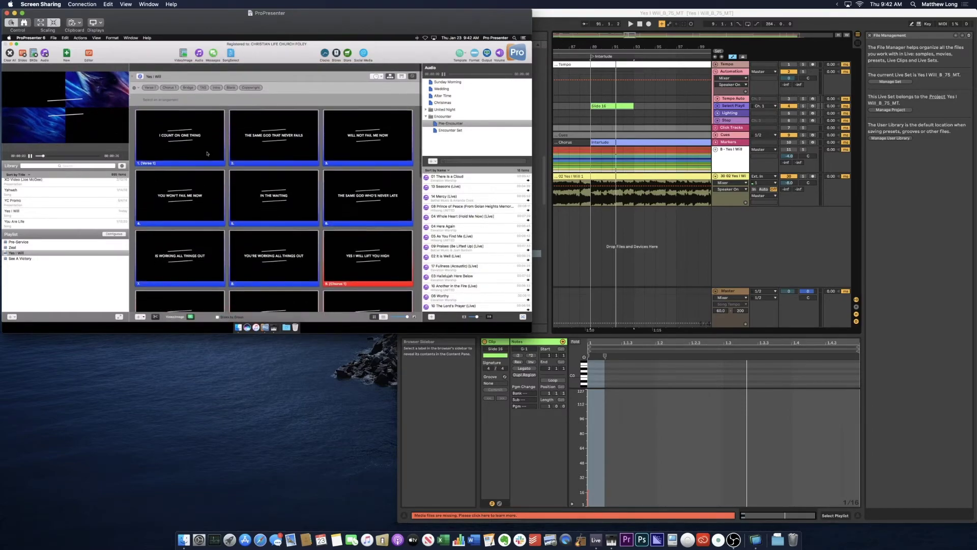
- Return to the FULL arrangement and replace the Intro groups in the middle and near the end with Blank groups
click(135, 80)
click(139, 93)
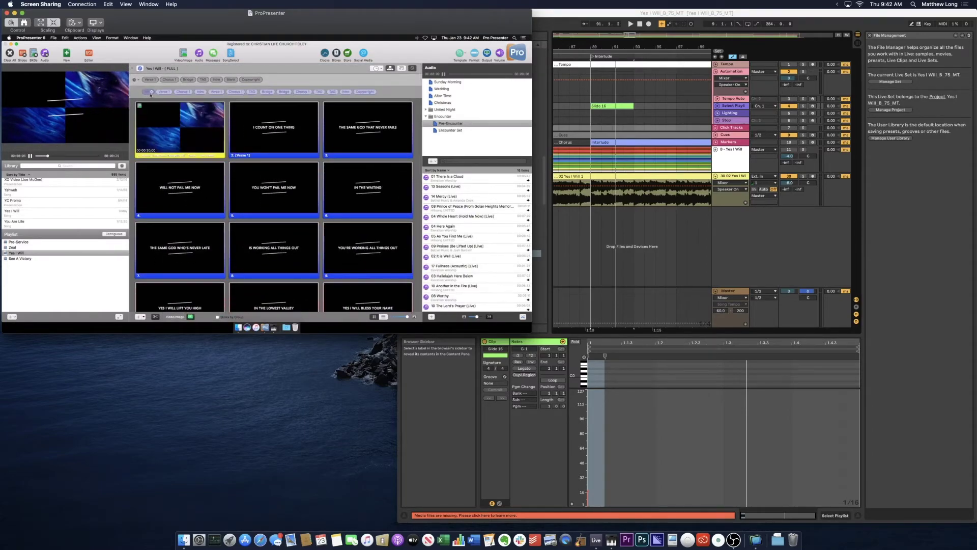
scroll(169, 120, down, 5)
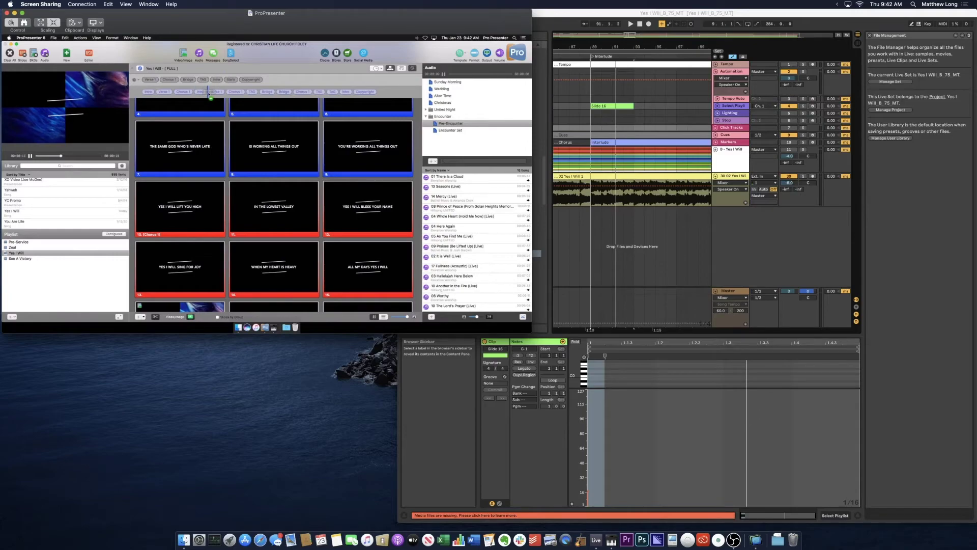
key(Delete)
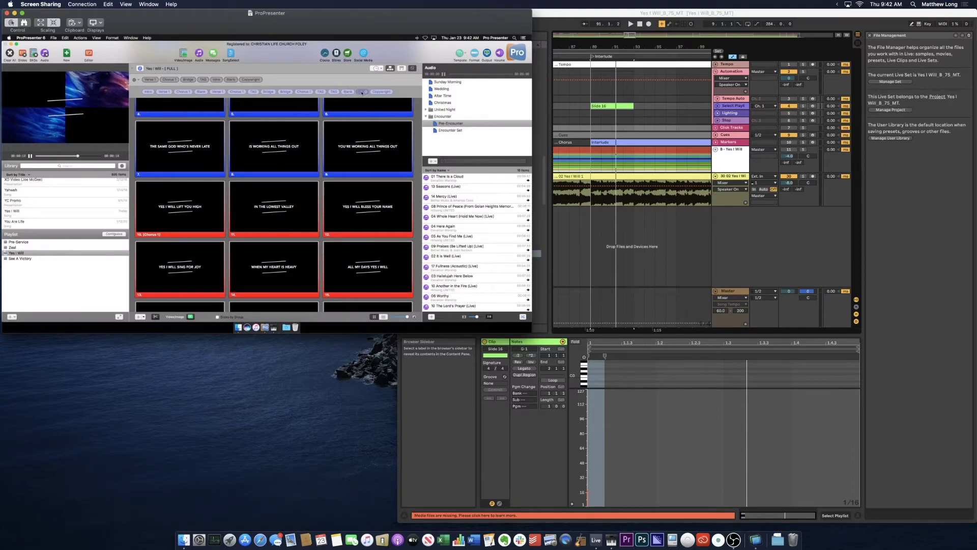
scroll(272, 161, down, 15)
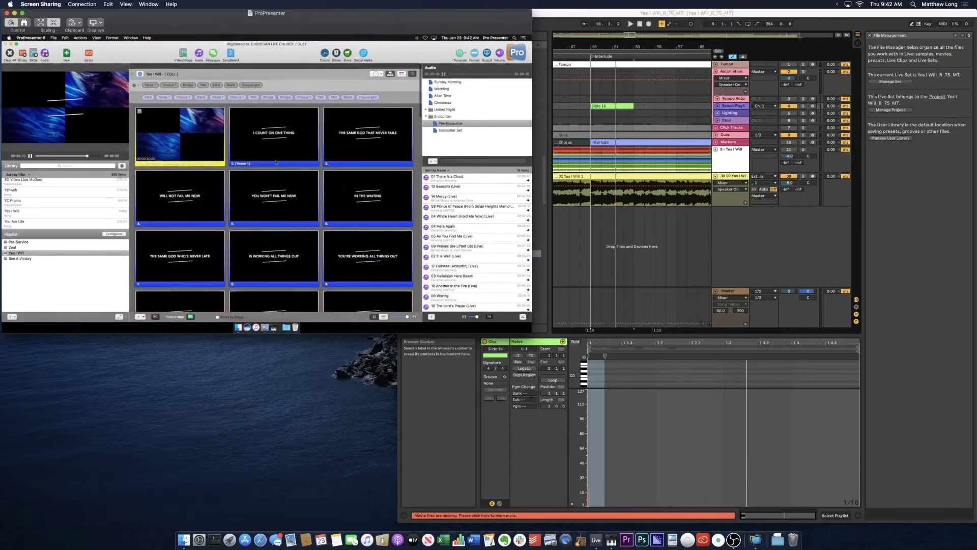
- Trigger the Intro background slide in ProPresenter and play Live's arrangement into the Interlude to check the slide cues
click(538, 41)
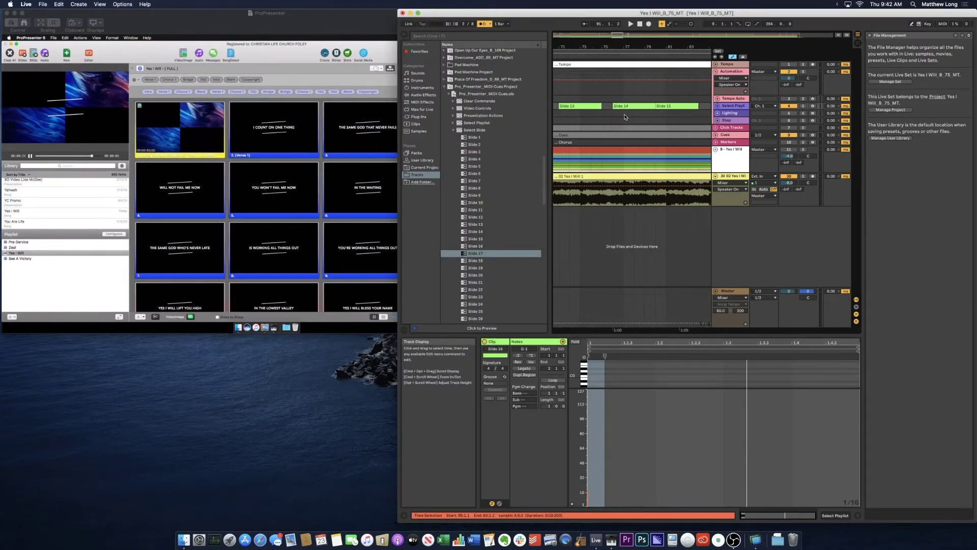
click(192, 139)
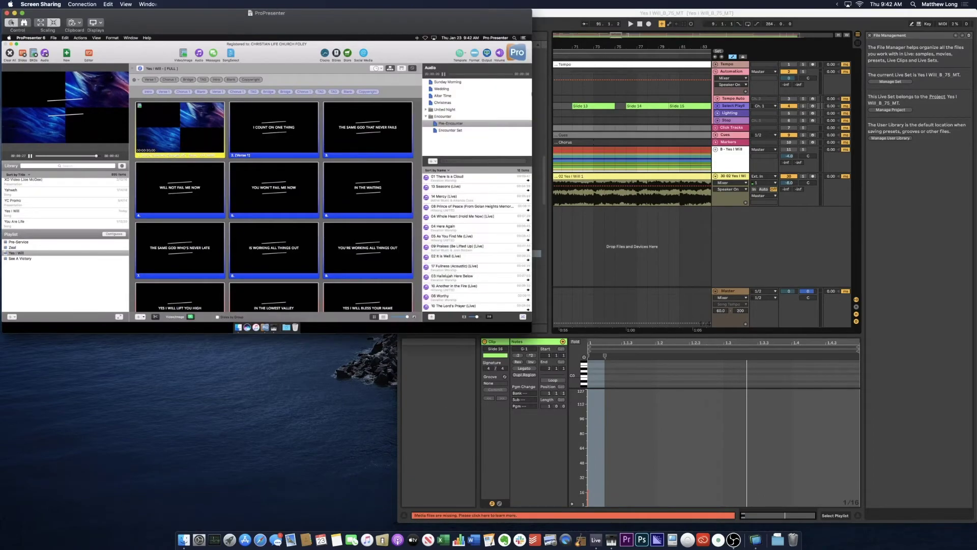
click(193, 138)
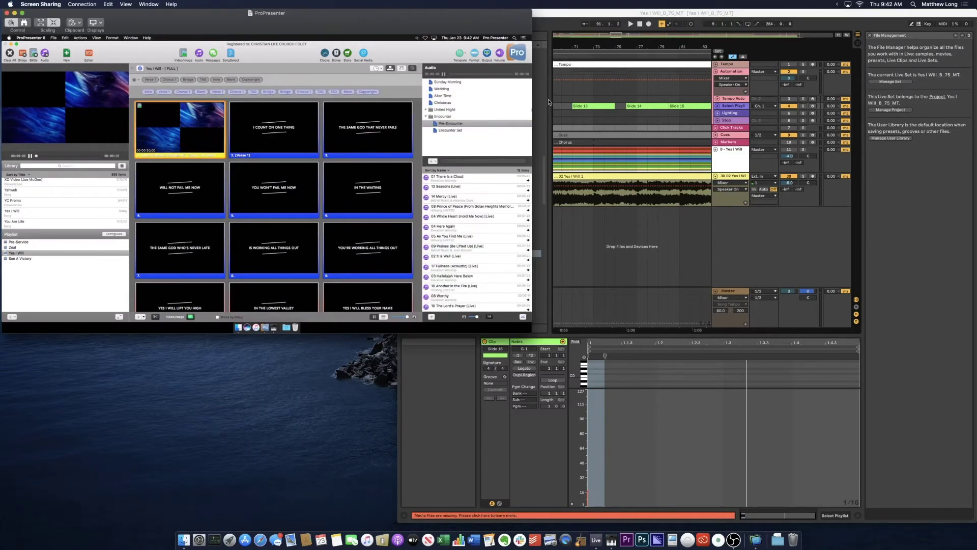
click(622, 57)
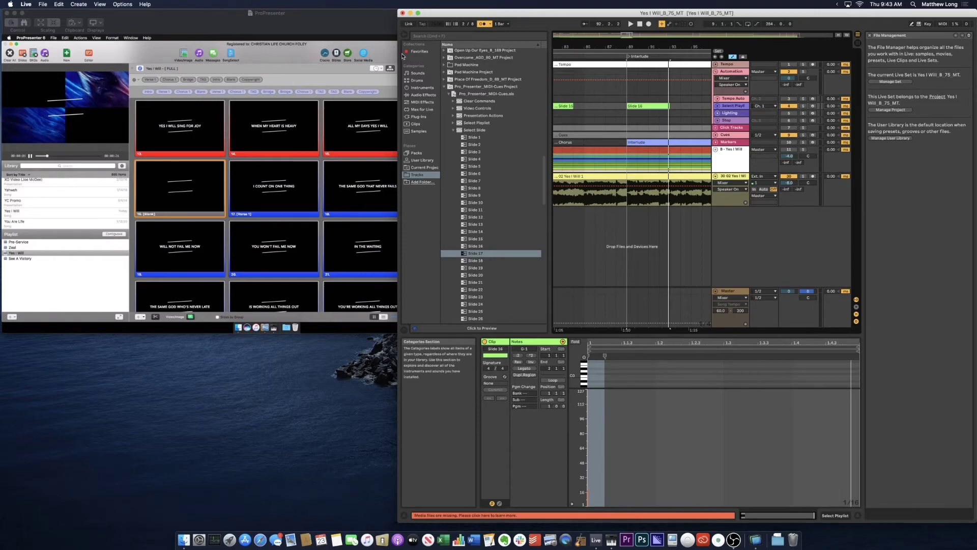
- Widen the Live window and shrink the ProPresenter screen-sharing window so the timeline and the slides stay in view together
drag(398, 245, 289, 244)
click(325, 157)
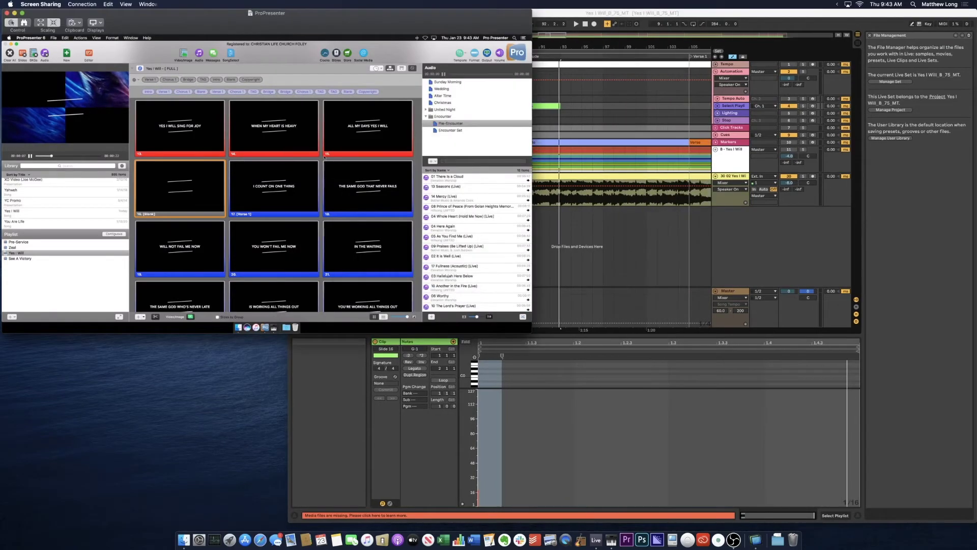
drag(519, 331, 387, 251)
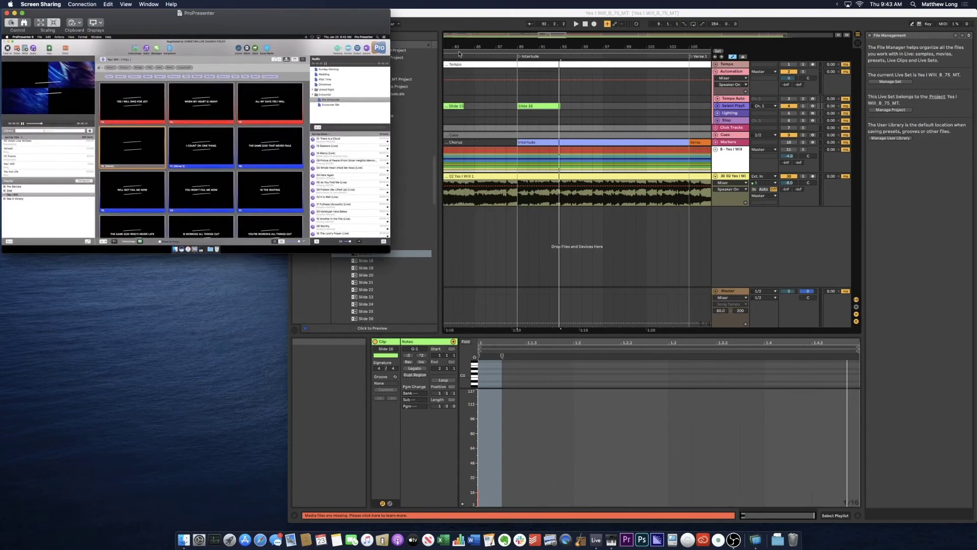
click(445, 15)
drag(606, 47, 703, 28)
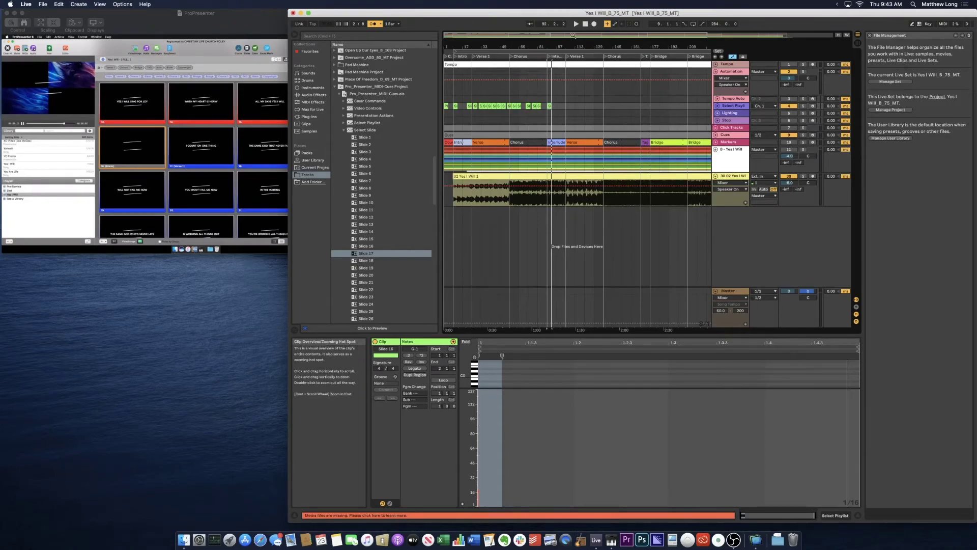
drag(556, 35, 557, 66)
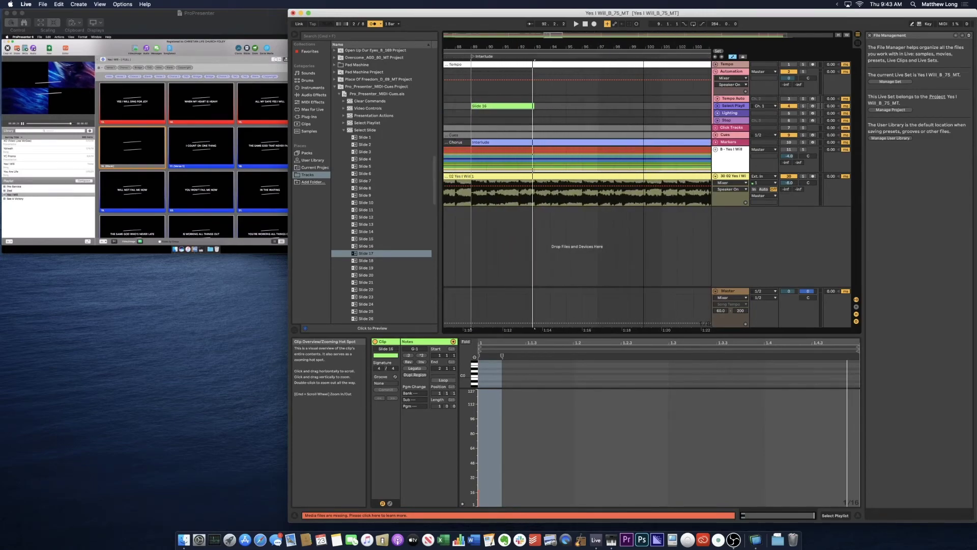
drag(534, 327, 715, 330)
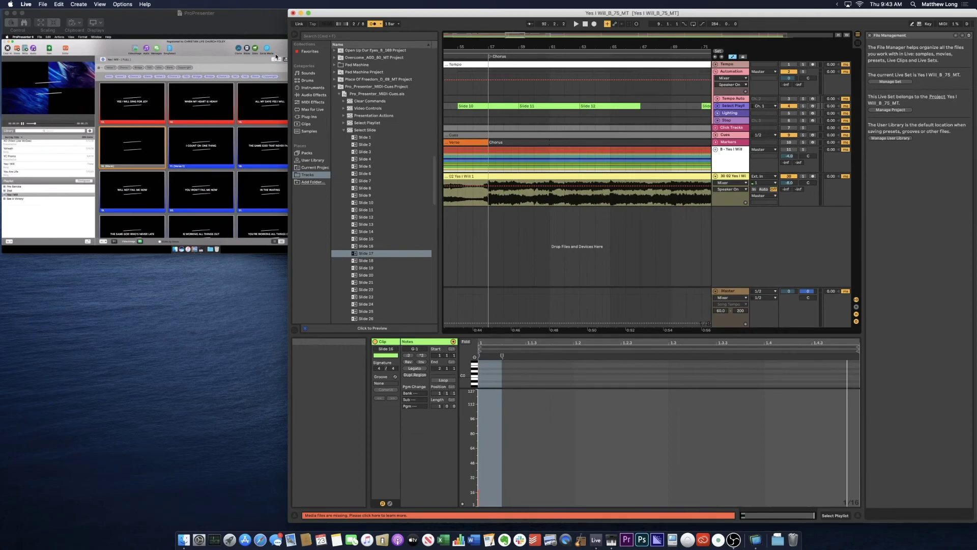
drag(288, 43, 223, 42)
- While playing the song, place the cue clips from Slide 18 through Slide 24 along the second Verse 1
scroll(544, 204, right, 10)
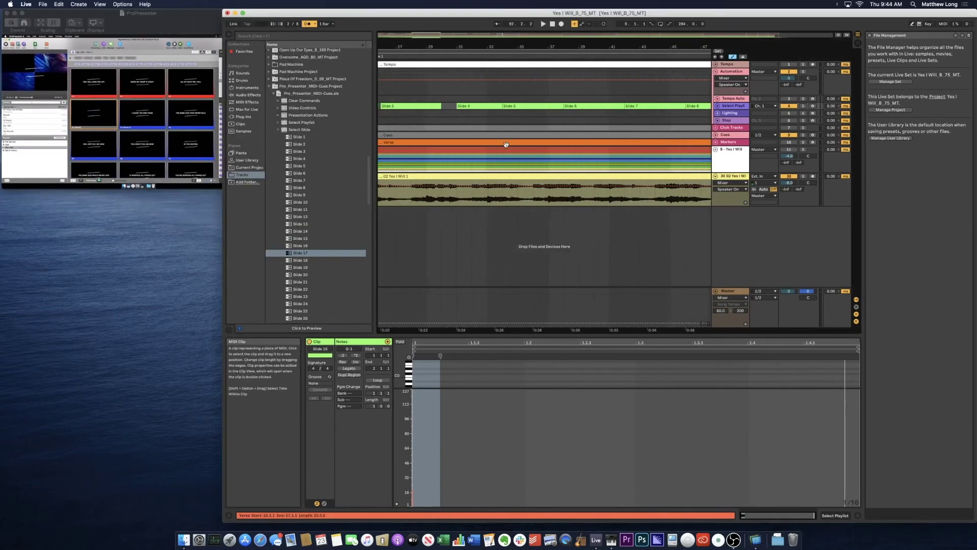
click(507, 144)
drag(301, 260, 422, 106)
key(space)
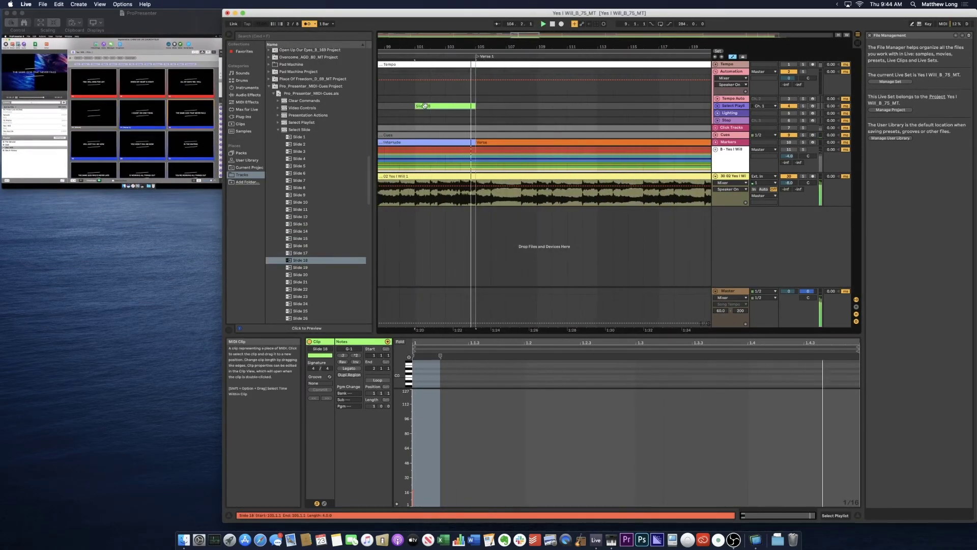
drag(296, 251, 480, 107)
drag(300, 275, 496, 106)
drag(300, 281, 529, 107)
drag(300, 296, 631, 107)
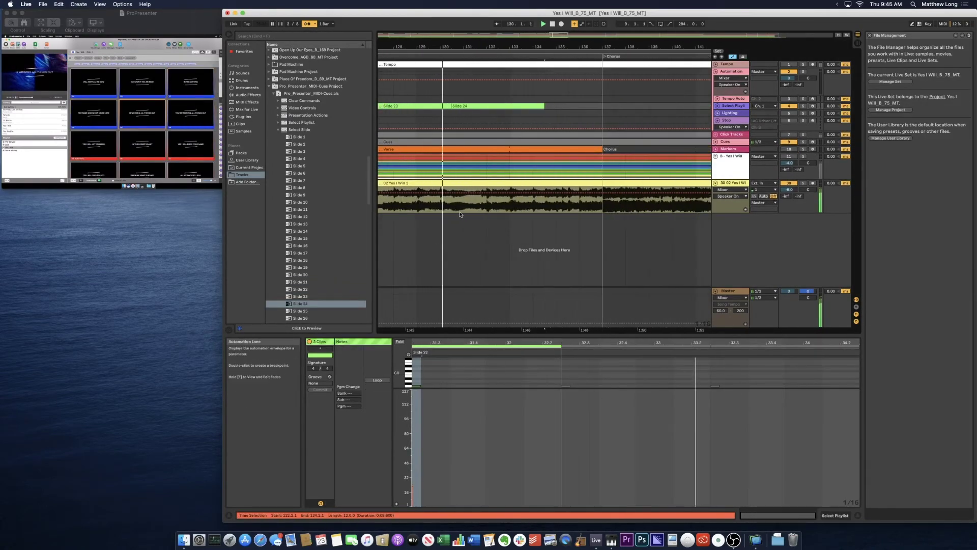
- Place the Slide 25 to Slide 30 cue clips together in the second Chorus and shift those from Slide 28 onward to bar 151
scroll(309, 223, down, 5)
click(301, 184)
shift+click(309, 223)
drag(309, 223, 536, 116)
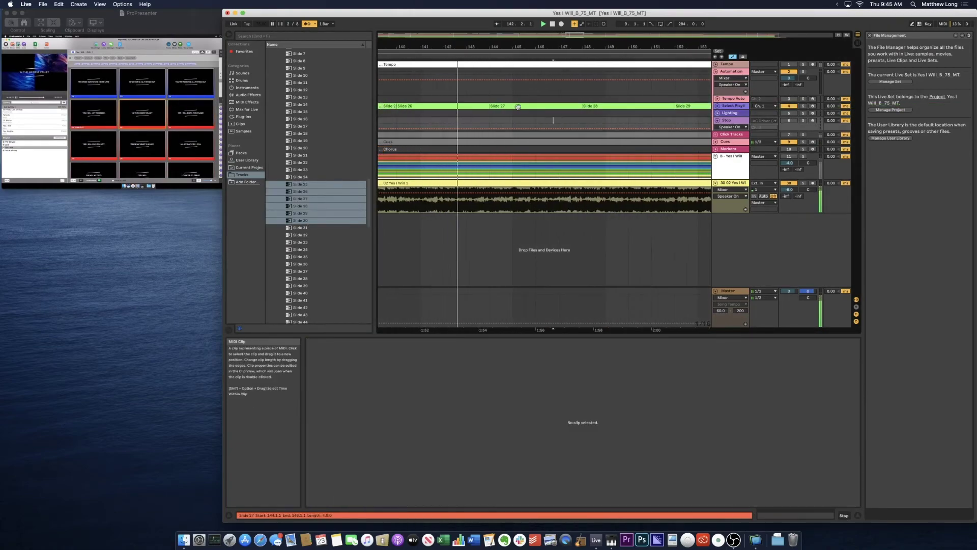
click(545, 108)
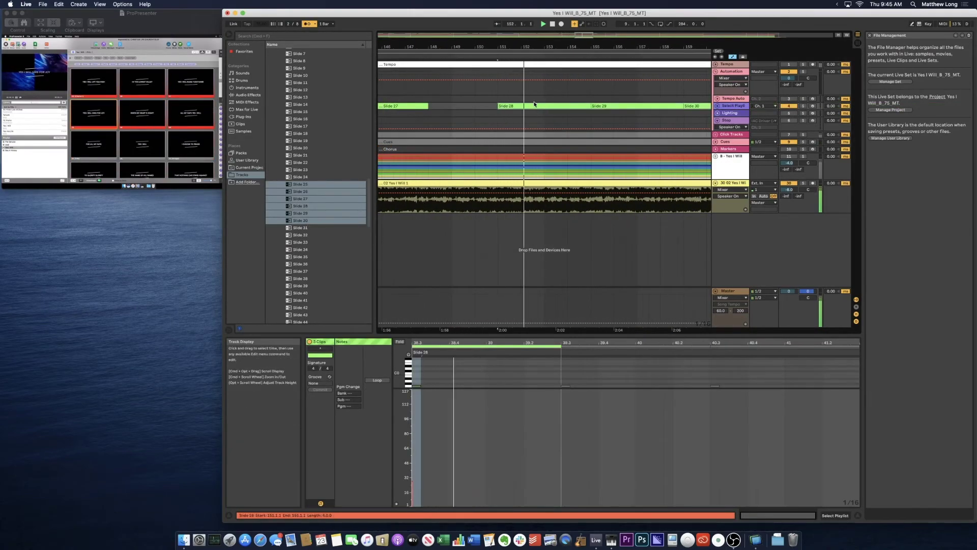
- Continue placing cue clips one at a time from Slide 31 up to Slide 39 through the Tag and into the Bridge
drag(301, 228, 415, 107)
drag(321, 242, 504, 108)
drag(300, 249, 484, 106)
drag(300, 270, 514, 104)
drag(301, 279, 593, 107)
drag(300, 285, 525, 107)
- Place the Slide 42 to Slide 46 cue clips together in the Bridge
scroll(316, 203, down, 4)
click(300, 221)
shift+click(300, 250)
drag(300, 249, 509, 105)
- Add the Slide 47 to Slide 50 cue clips after Slide 46 and position Slide 48 near the end of the Bridge
click(301, 256)
shift+click(300, 278)
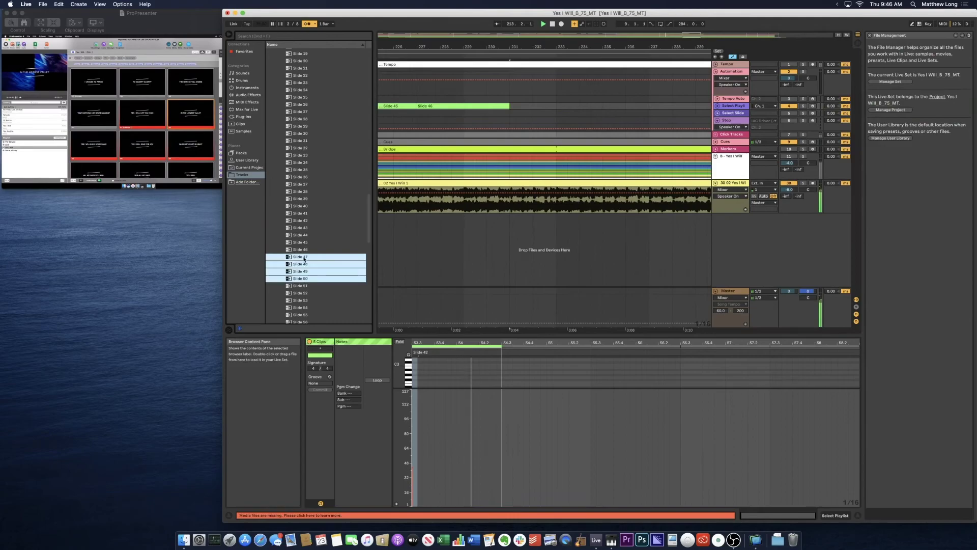
drag(301, 278, 553, 107)
click(560, 106)
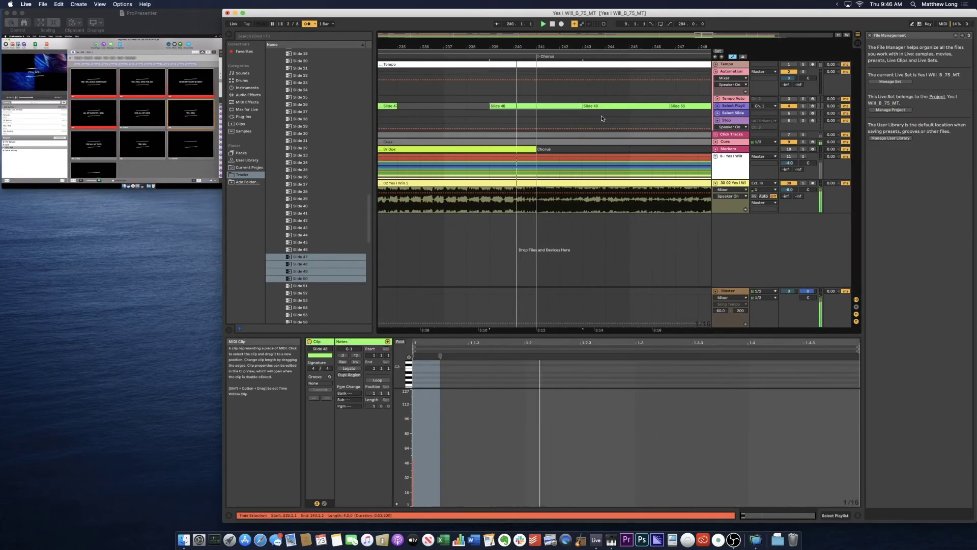
- Place the Slide 49 to Slide 52 cue clips together in the last Chorus
click(300, 271)
shift+click(300, 292)
drag(300, 292, 662, 106)
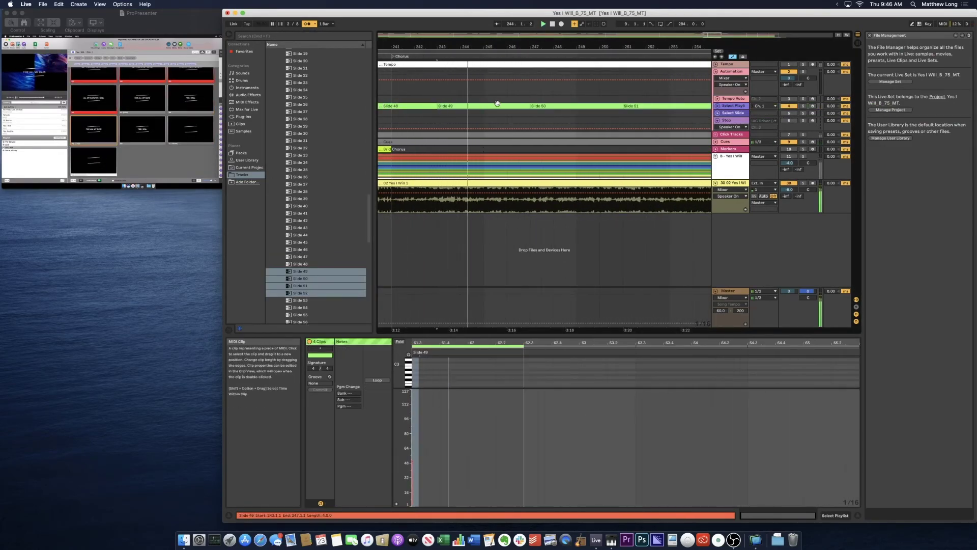
- Add more Bridge groups to ProPresenter's FULL arrangement ahead of the last Chorus and return to Live
click(112, 138)
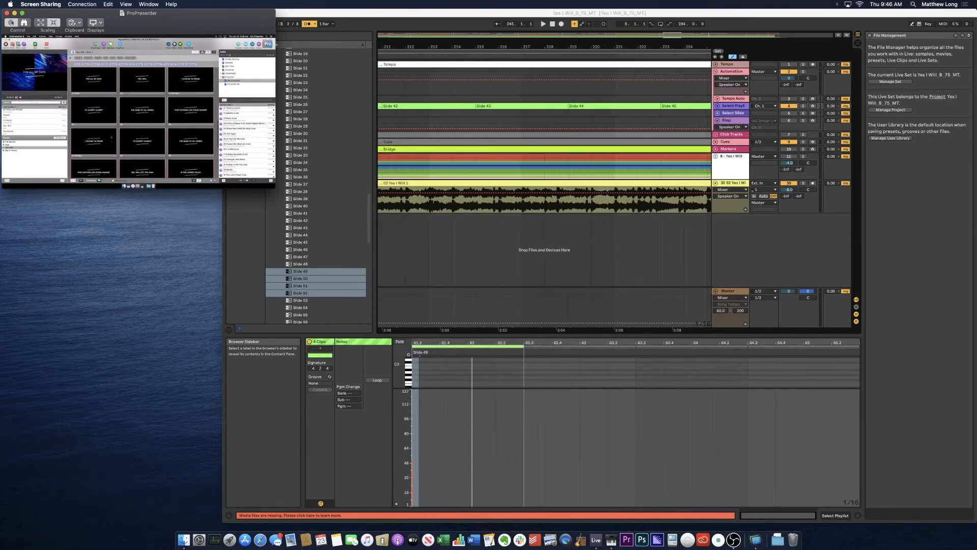
scroll(111, 137, down, 2)
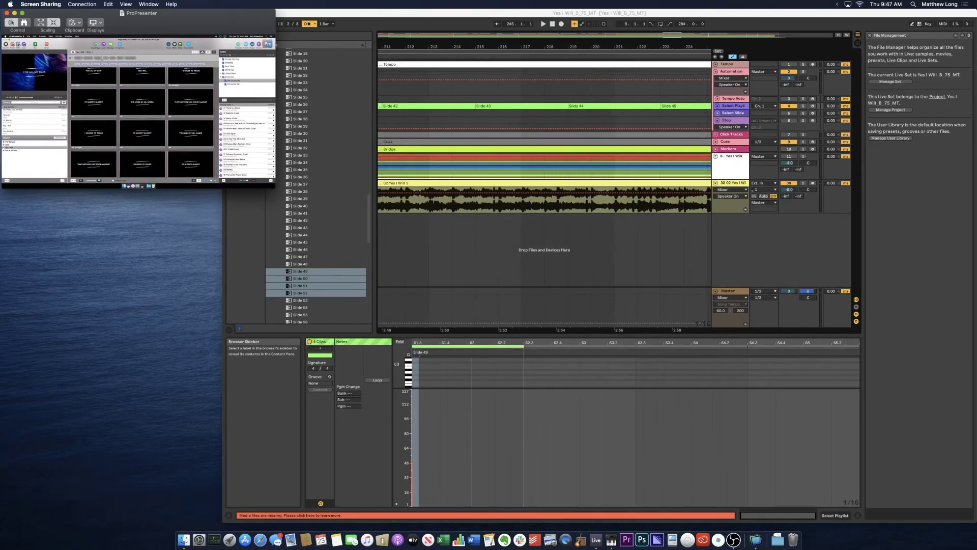
click(524, 87)
- Play from the end of the last Bridge and move the Slide 48 cue clip earlier, ahead of the last Chorus
click(458, 107)
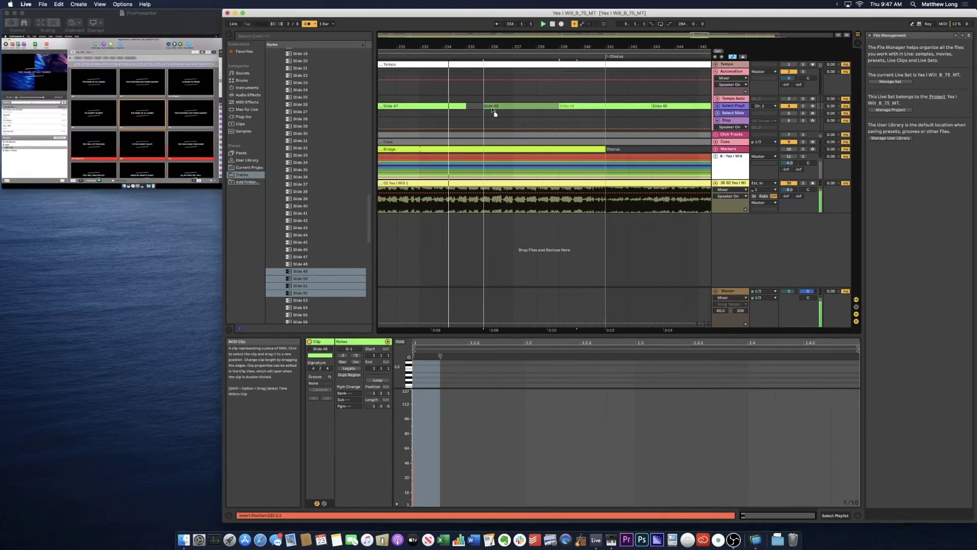
drag(605, 106, 539, 106)
drag(600, 106, 570, 116)
- Place the Slide 56, Slide 57 and Slide 58 cue clips over the Tags, and Slide 60 followed by Slide 59 at the Ending
click(552, 106)
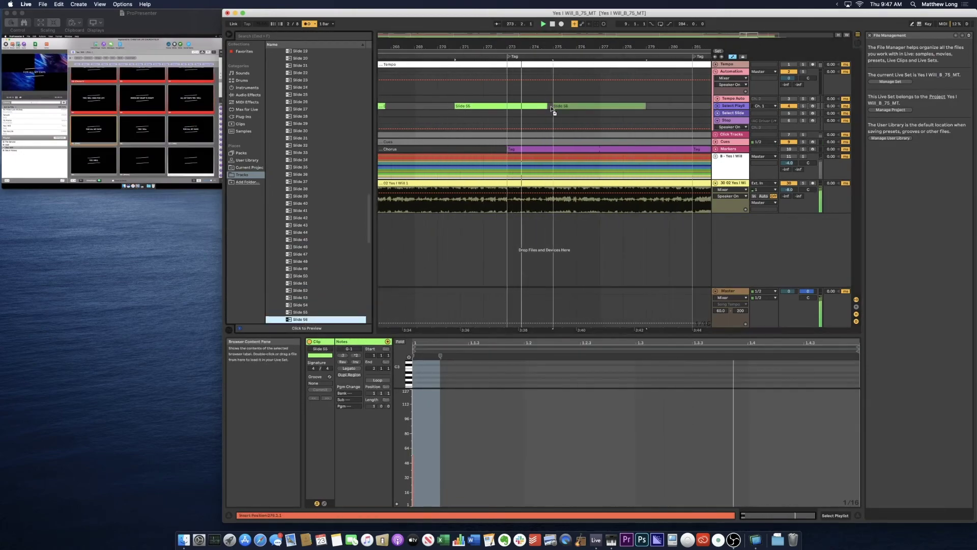
scroll(297, 184, down, 5)
drag(297, 179, 591, 106)
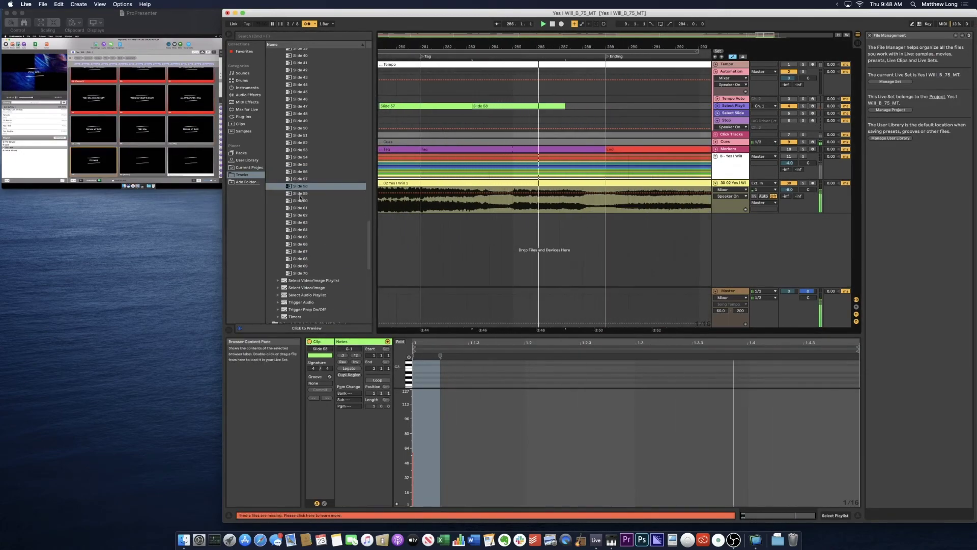
drag(298, 200, 609, 108)
- Review the cue clips from the start of the song to the Ending and play back from just before the last Tag
scroll(549, 109, left, 15)
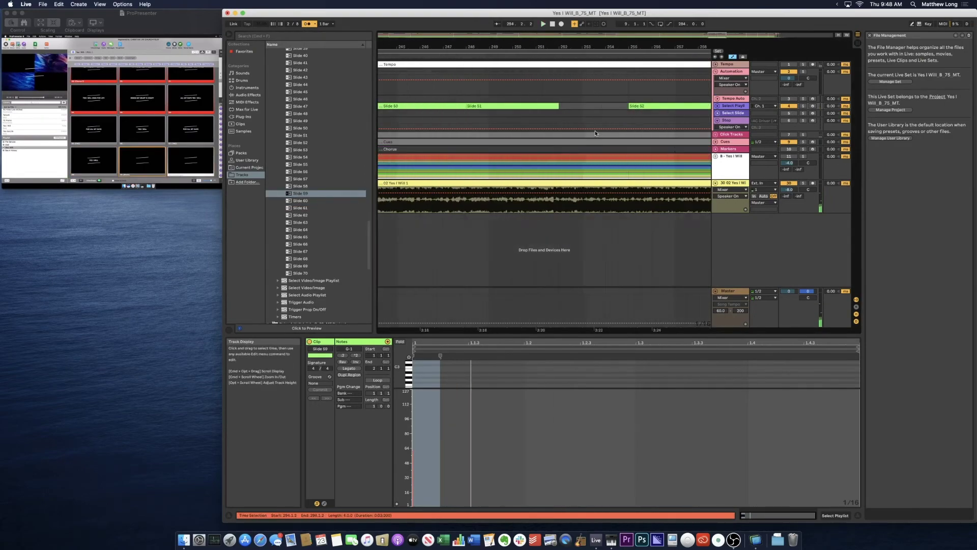
scroll(600, 135, left, 15)
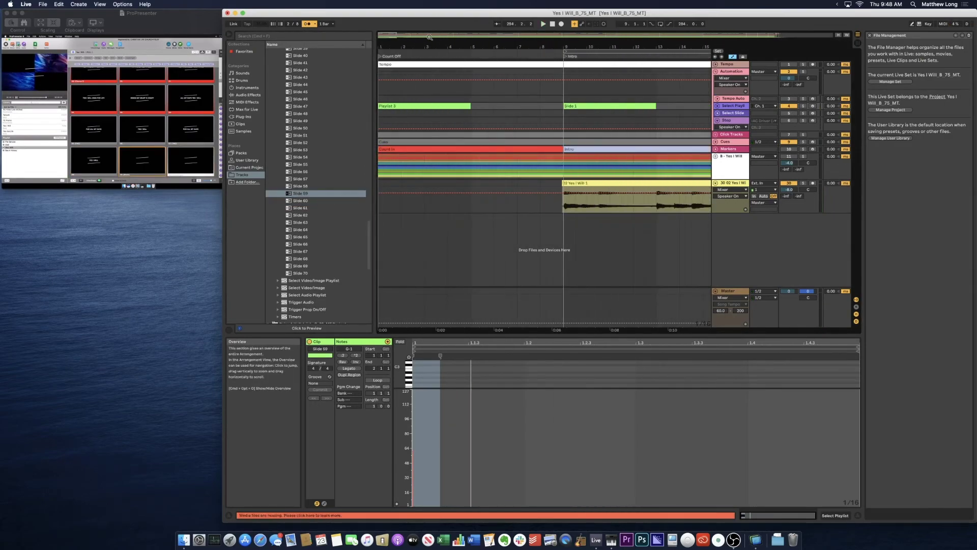
drag(429, 37, 387, 50)
click(618, 121)
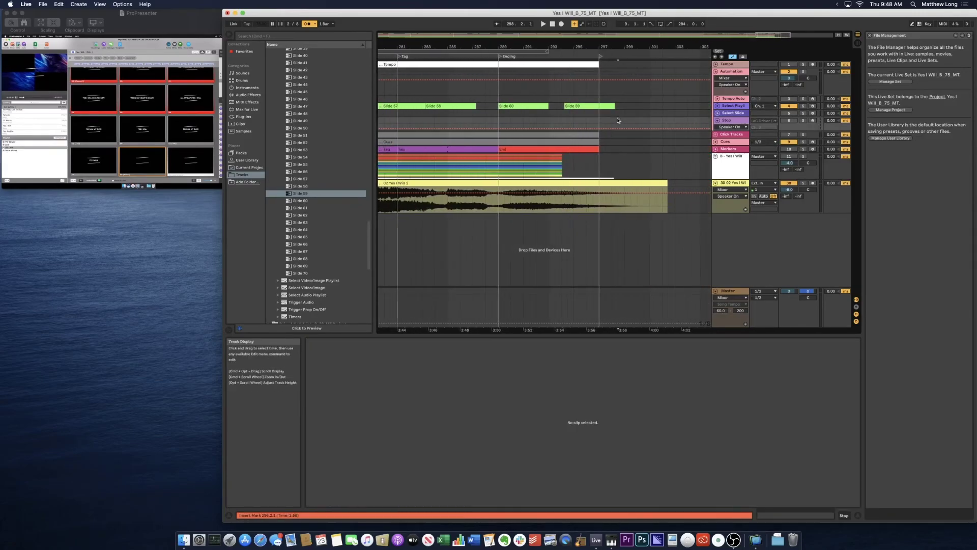
scroll(608, 86, left, 8)
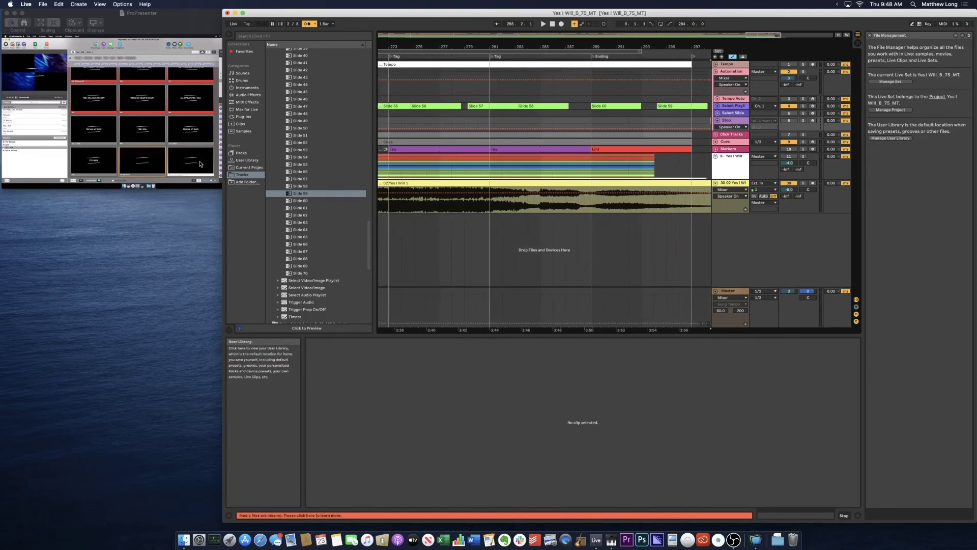
scroll(499, 133, right, 1)
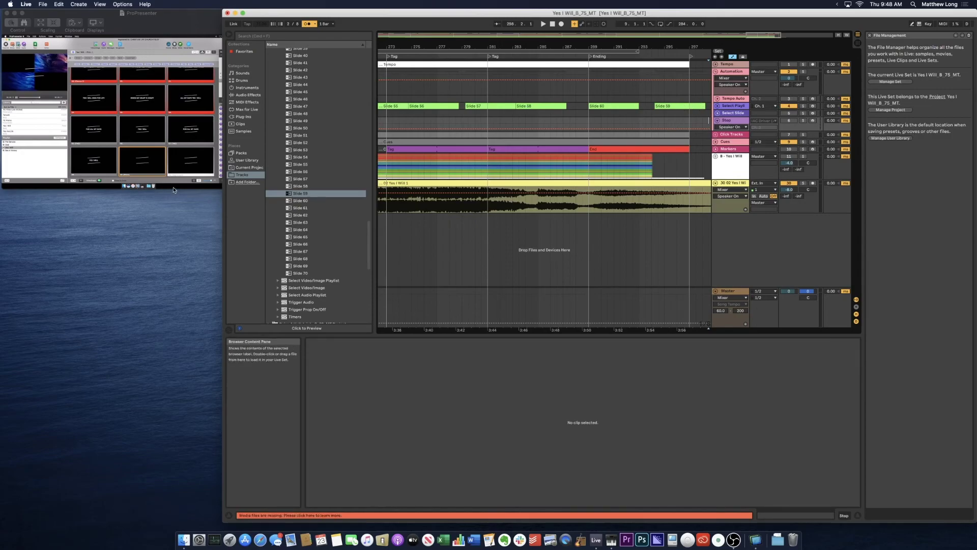
click(478, 55)
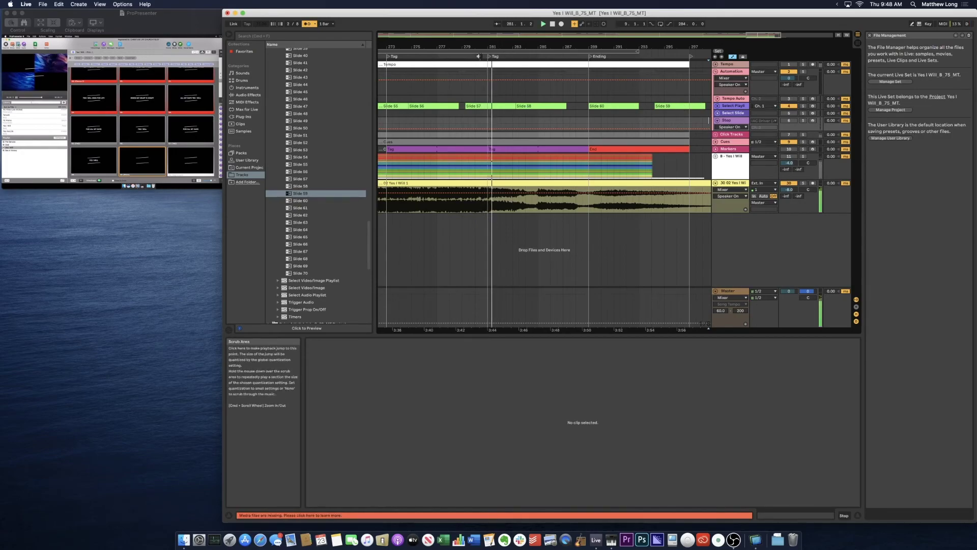
- Move the Slide 59 cue clip earlier so it directly follows Slide 60, and play back from just before the Ending
key(XF86AudioLowerVolume)
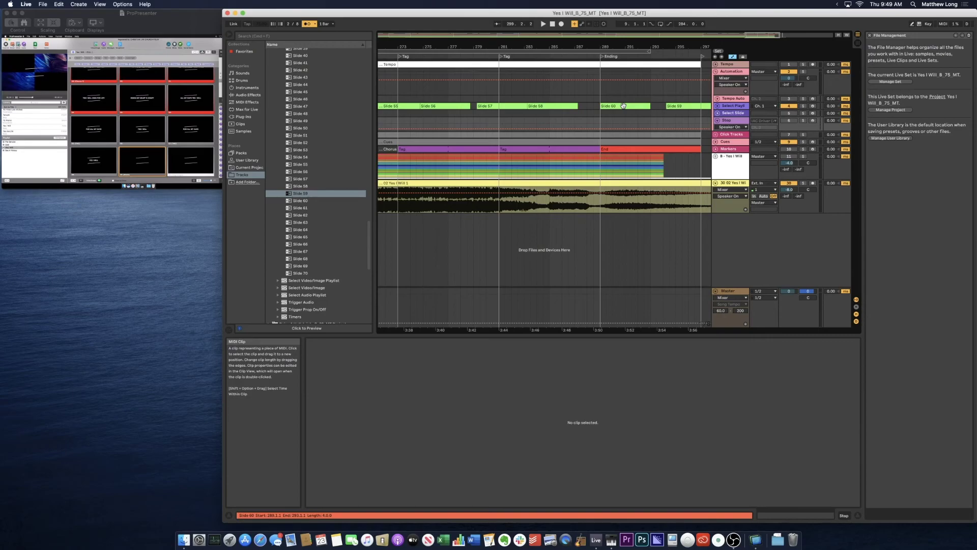
mouse_move(680, 107)
mouse_down()
mouse_move(661, 109)
mouse_move(670, 107)
mouse_up()
click(670, 106)
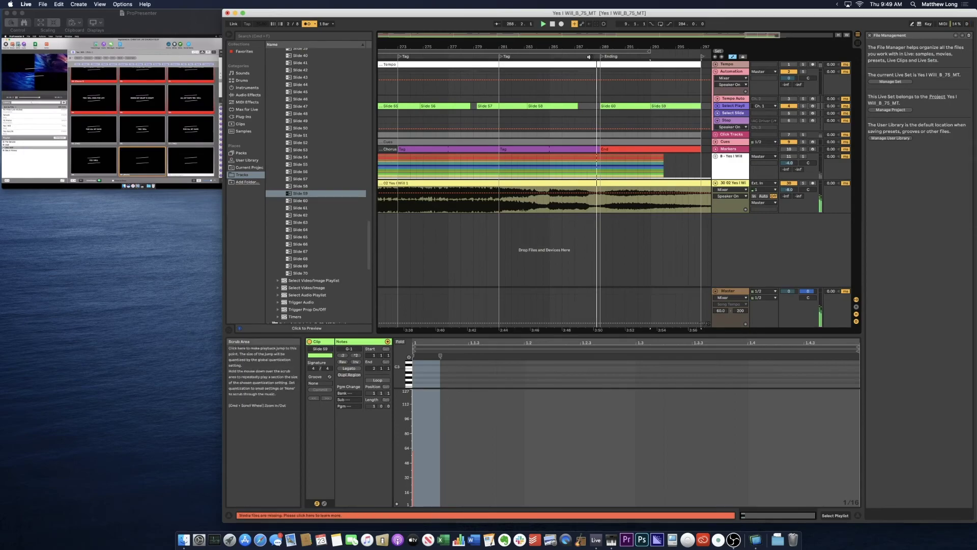
click(589, 57)
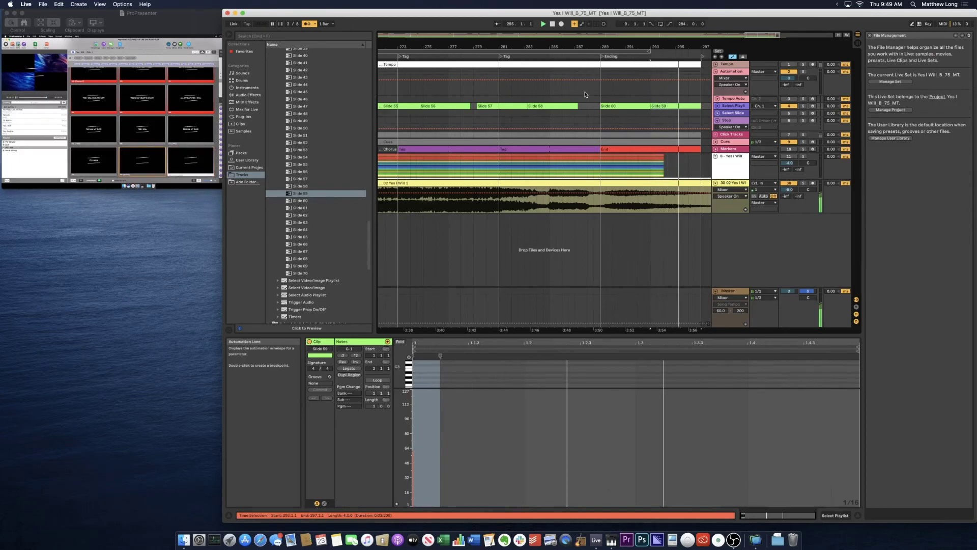
- Look over the whole song with the Automation group folded, and reopen the group at the Count Off
drag(586, 34, 394, 149)
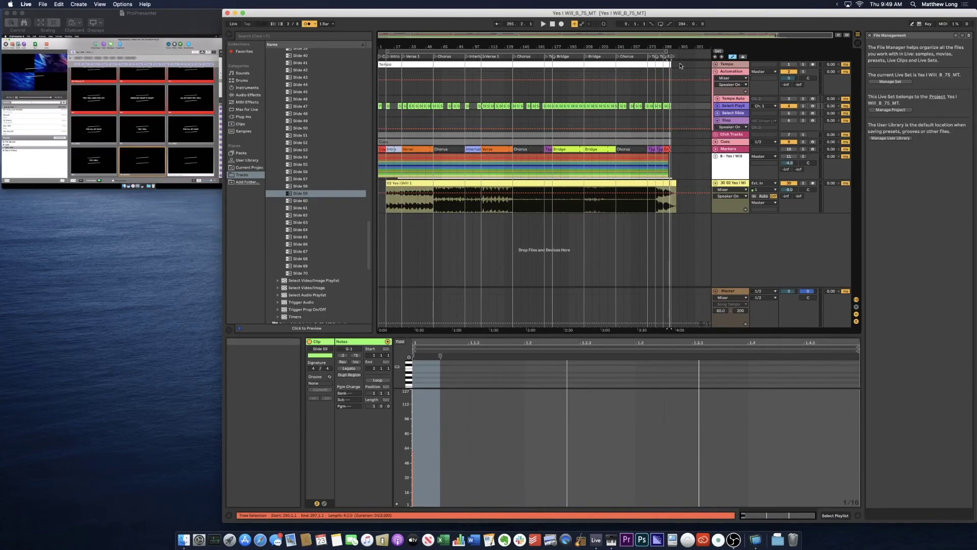
click(716, 72)
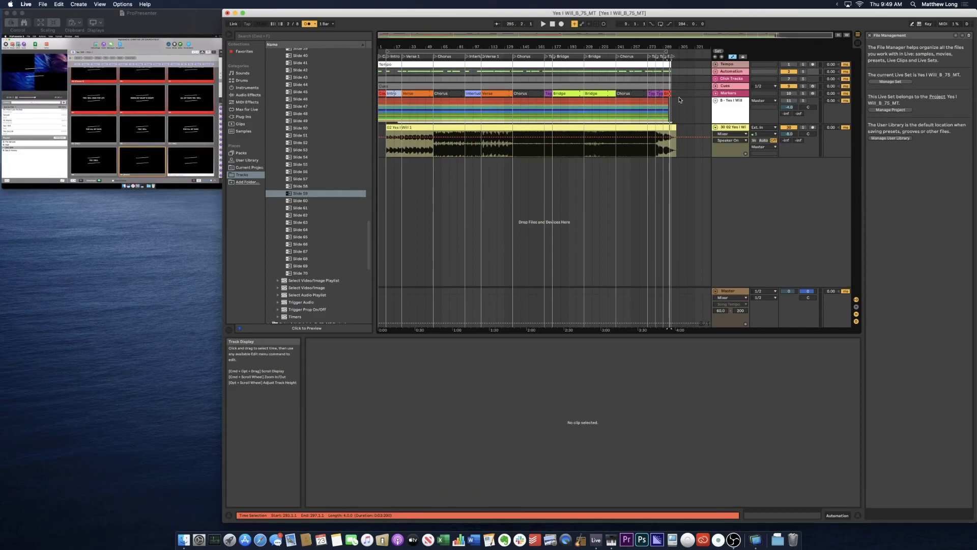
drag(387, 35, 387, 112)
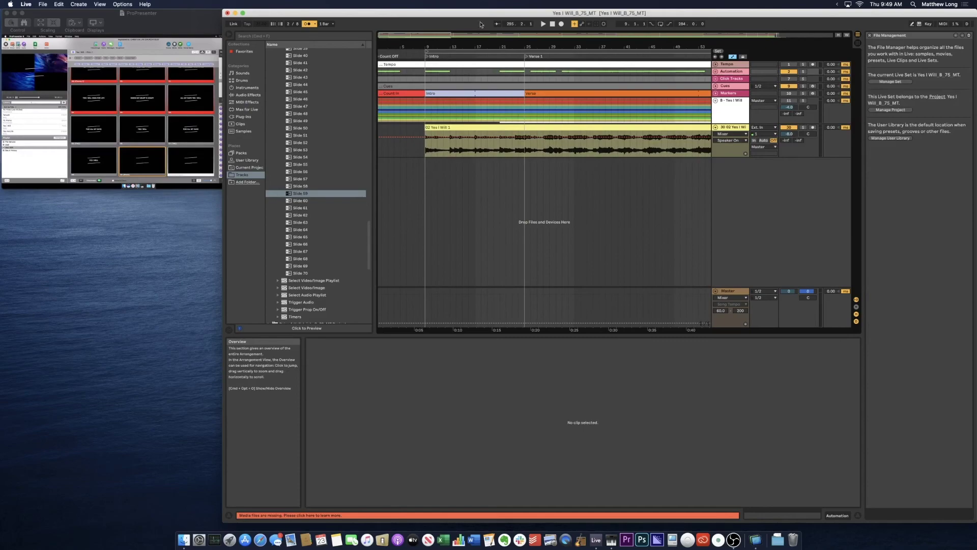
click(716, 71)
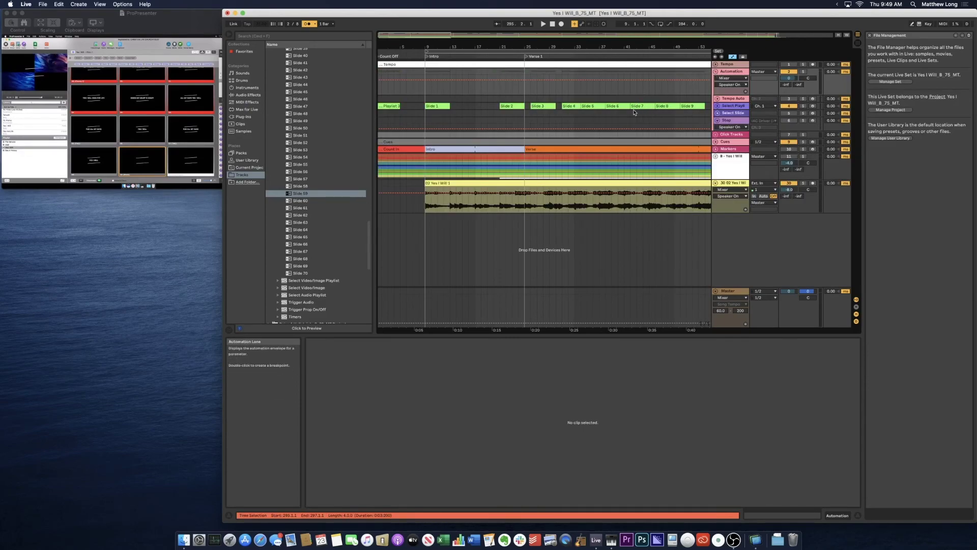
scroll(636, 113, left, 1)
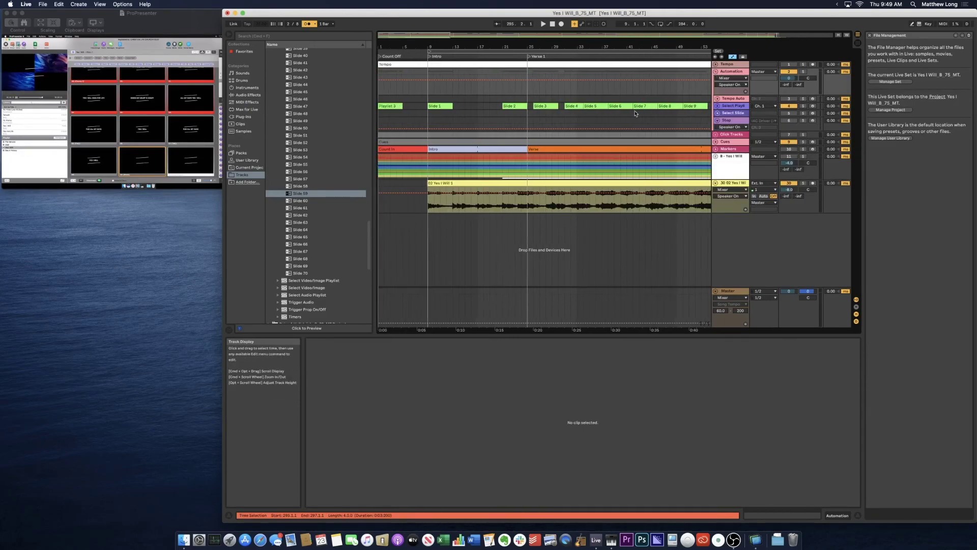
- Rename the Select Slide track in the Automation group as Lighting
click(730, 116)
key(super+r)
text(Lighting)
key(Return)
scroll(463, 113, right, 2)
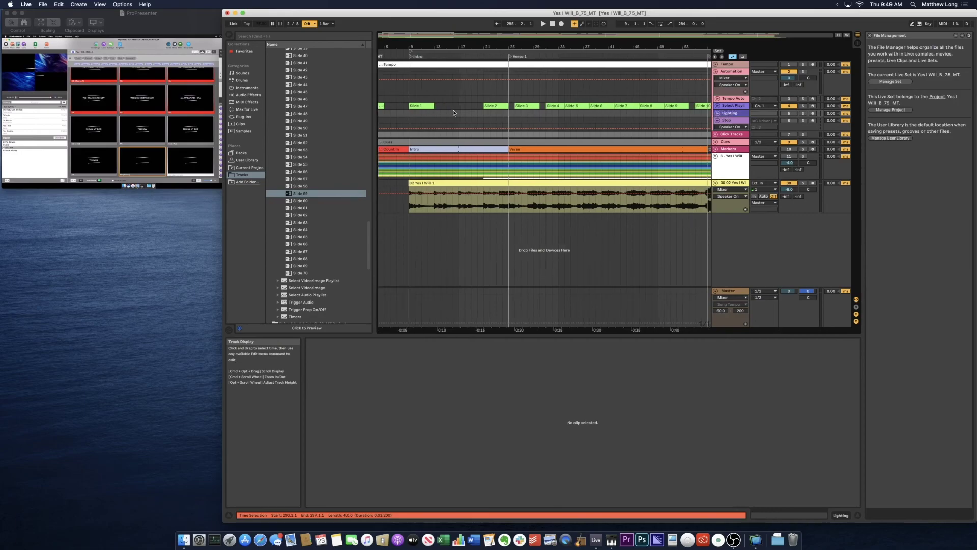
key(F11)
key(F11)
scroll(458, 115, left, 2)
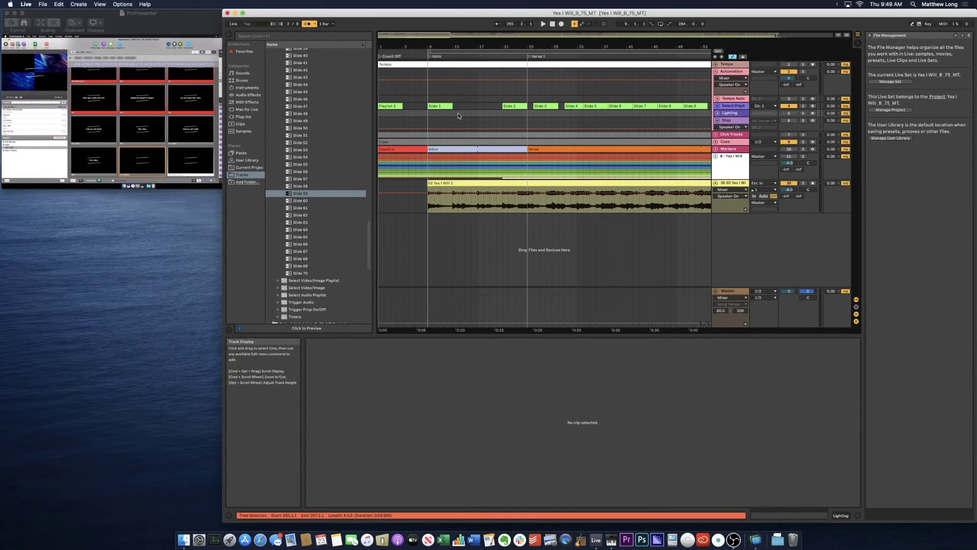